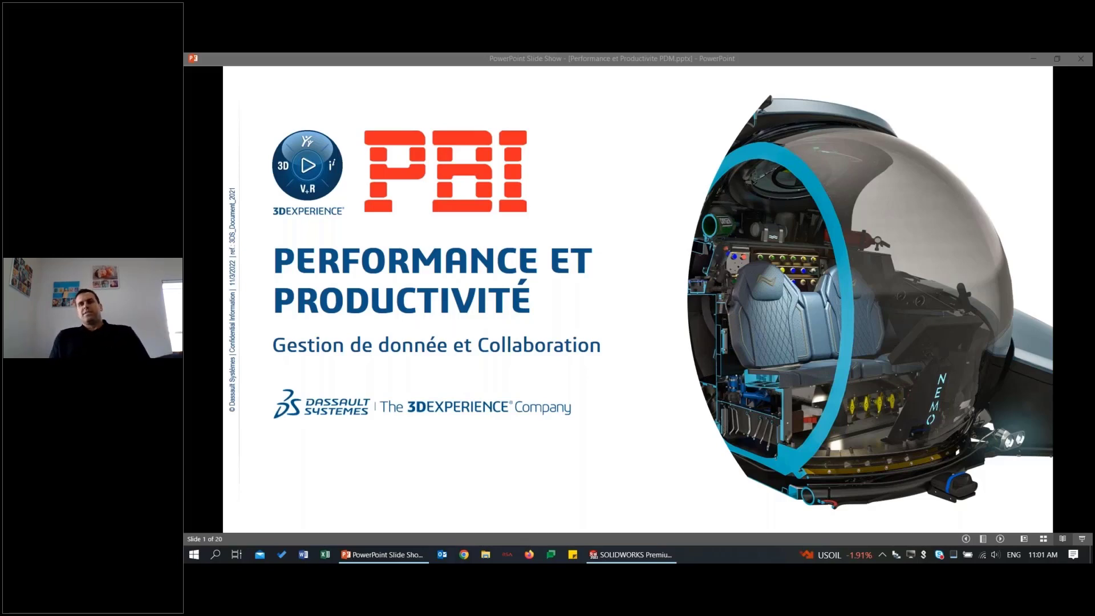
- Step through the opening slides and stop on slide 3, 'La performance de l'entreprise'
click(366, 484)
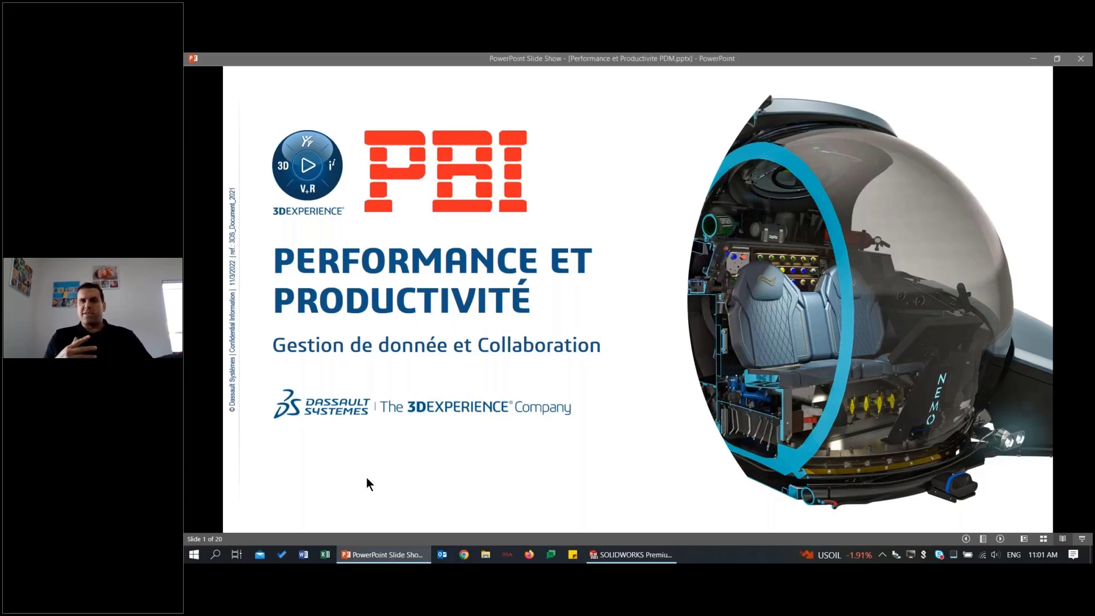
click(366, 483)
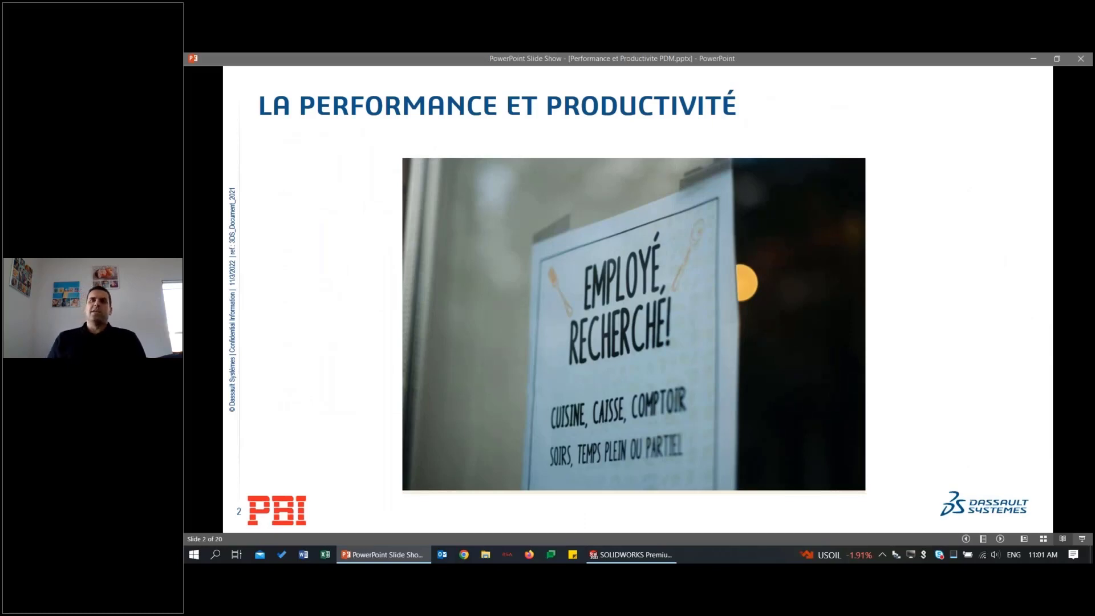
key(Left)
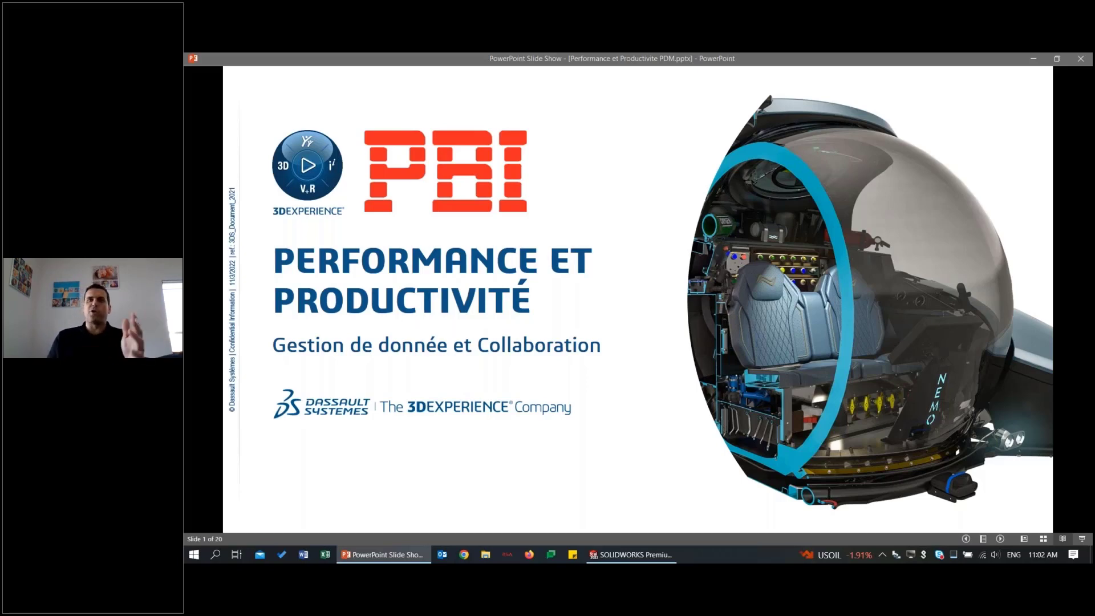
key(Right)
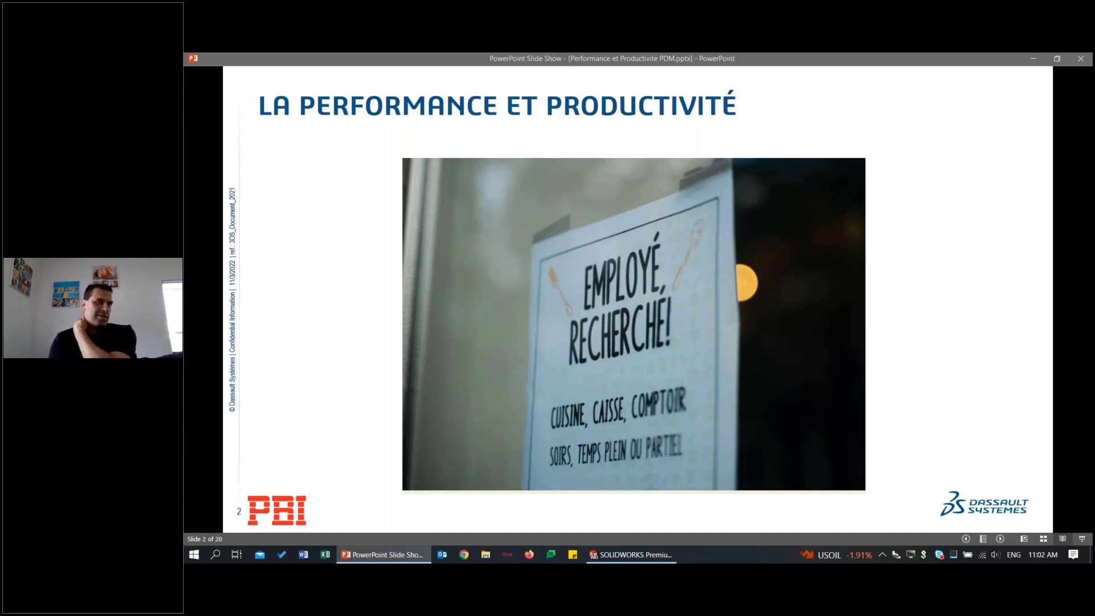
key(Right)
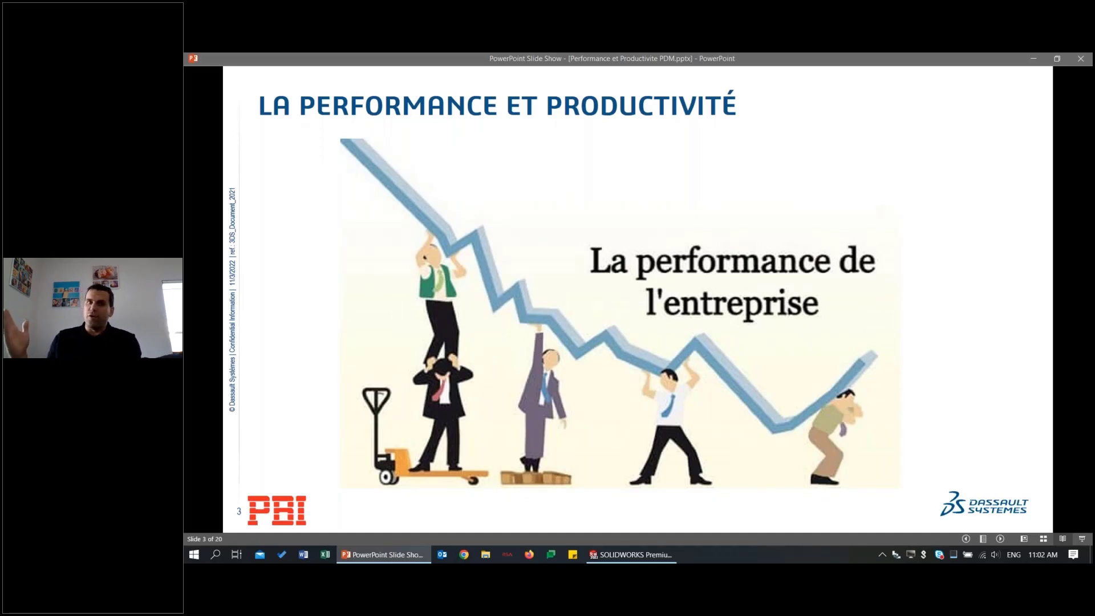
- Advance past the multitasking and cloud slides to Smart Industry slide 6, raising the volume slightly
key(Right)
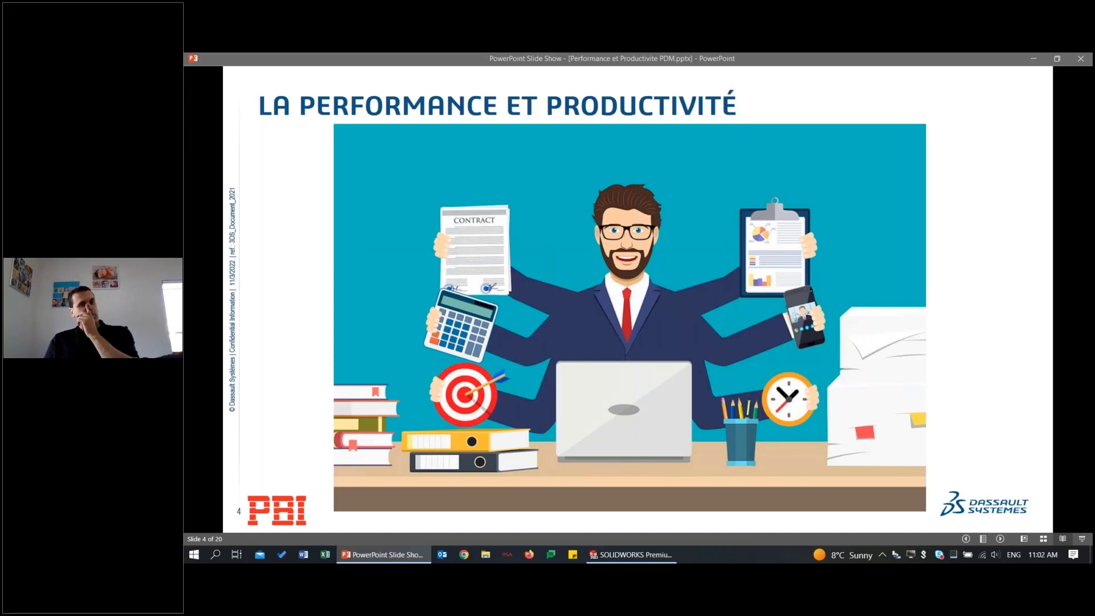
key(Right)
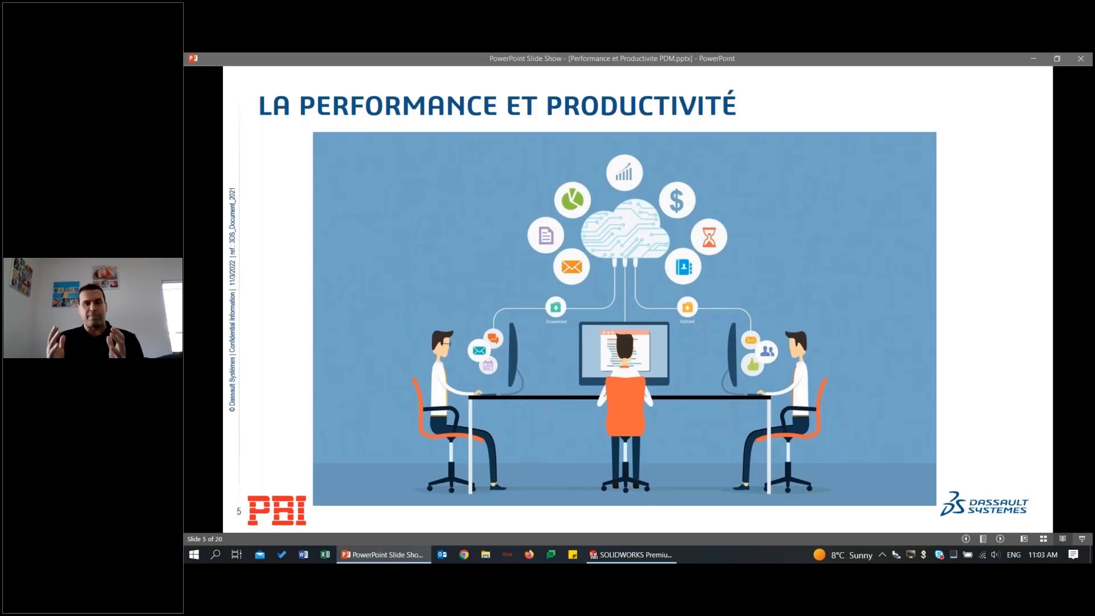
key(XF86AudioLowerVolume)
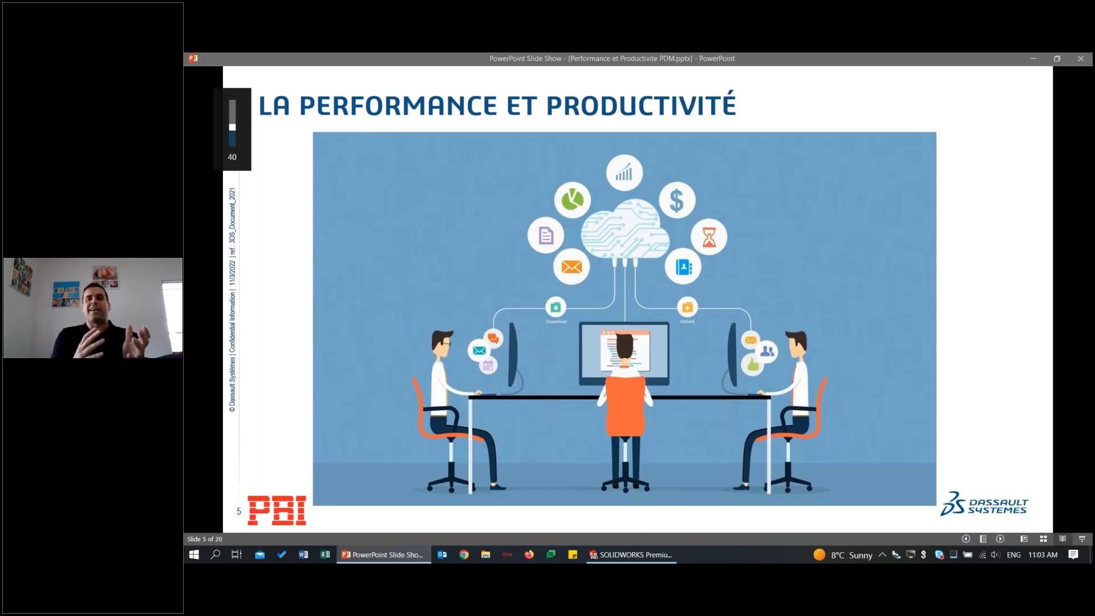
key(XF86AudioRaiseVolume)
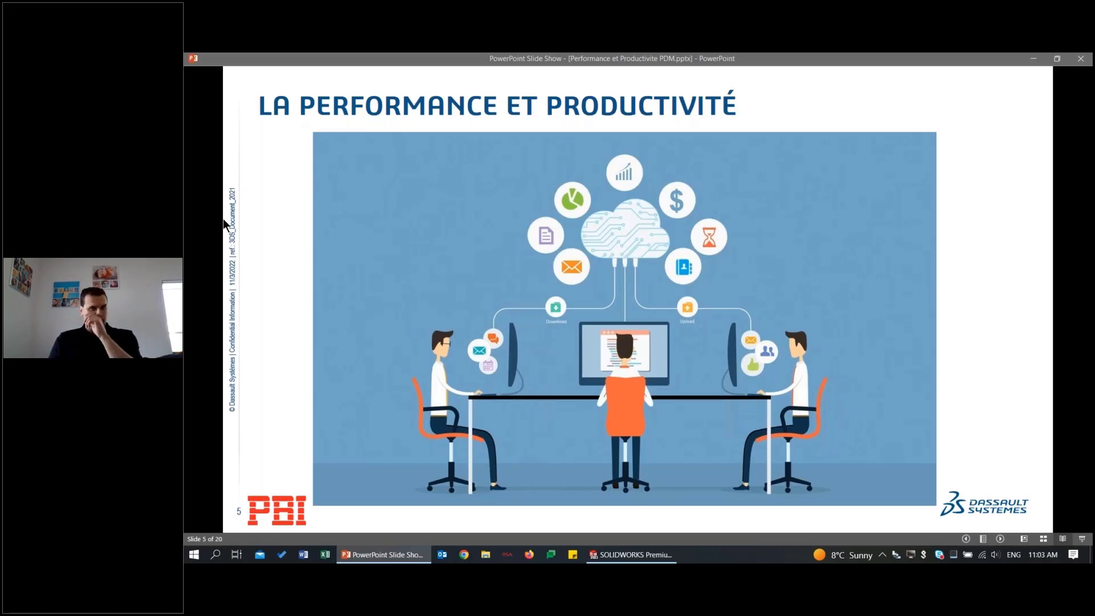
click(233, 439)
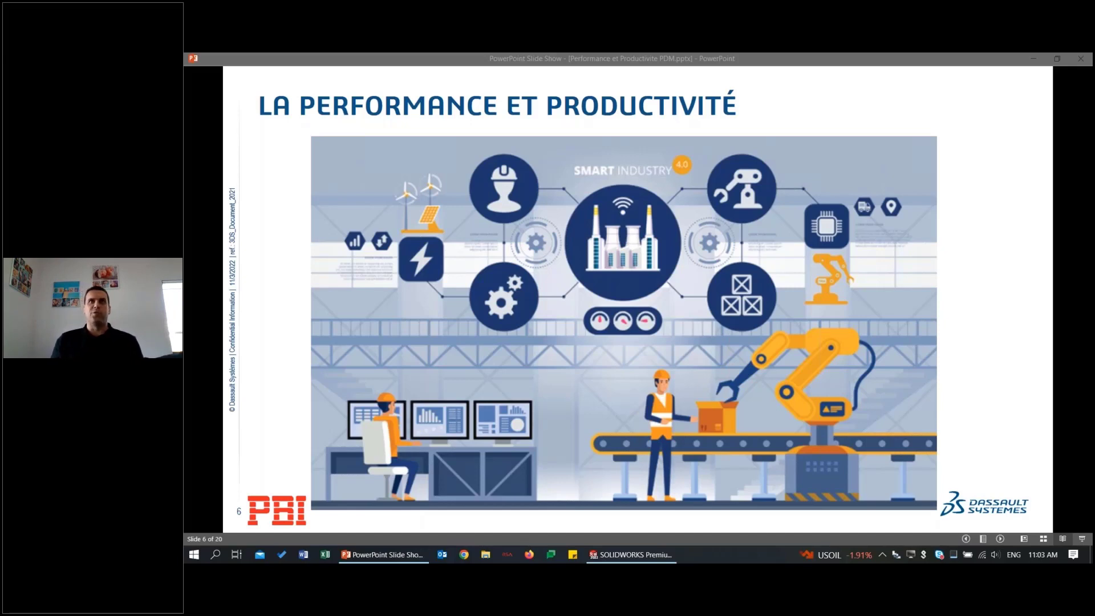
- Refocus the slideshow and advance past the webinar slide to slide 8, 'Gestion de donnée et Collaboration'
click(200, 485)
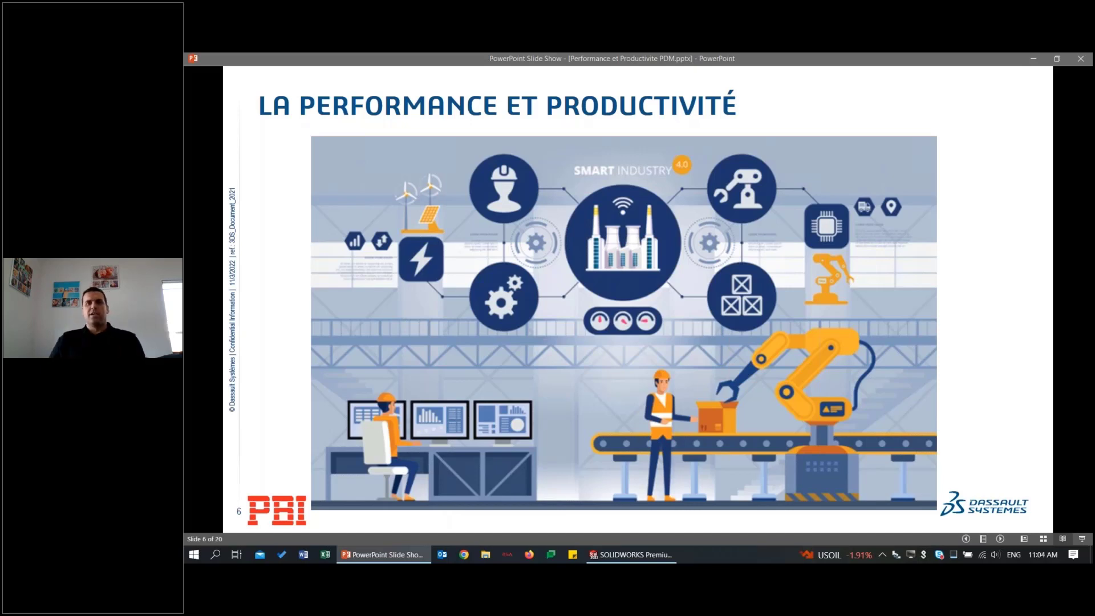
key(Right)
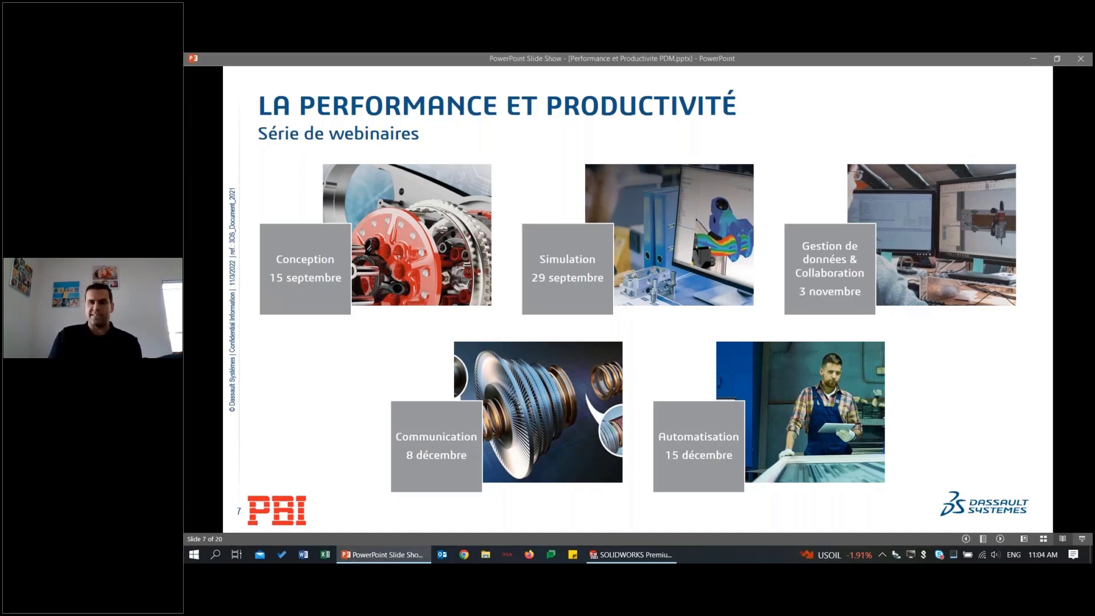
key(Right)
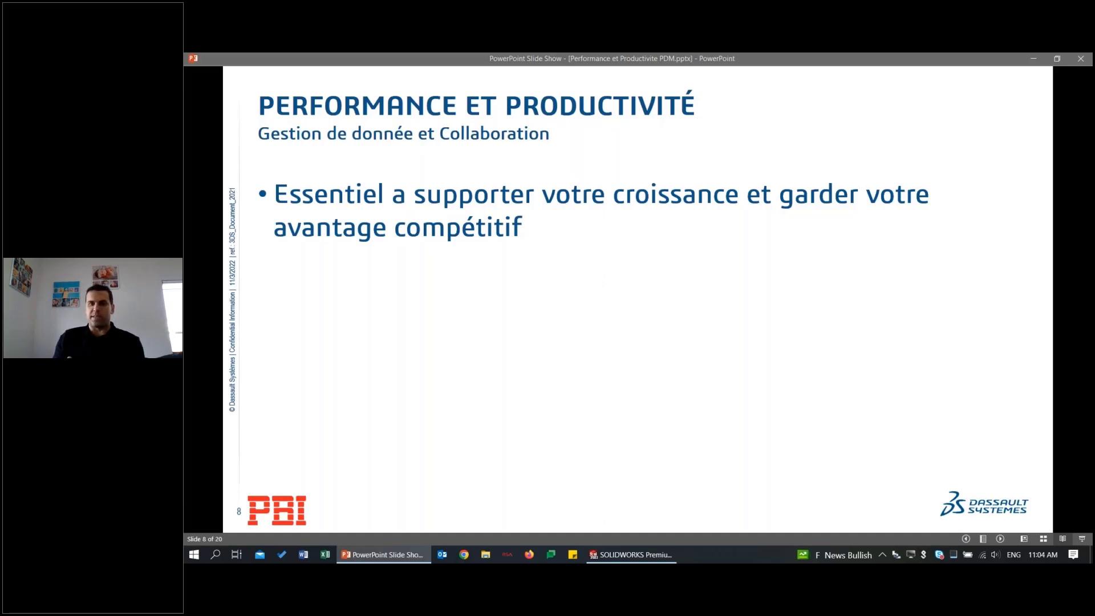
- Reveal the '5 raisons' bullet with its productivité, qualité and collaboration points
key(Right)
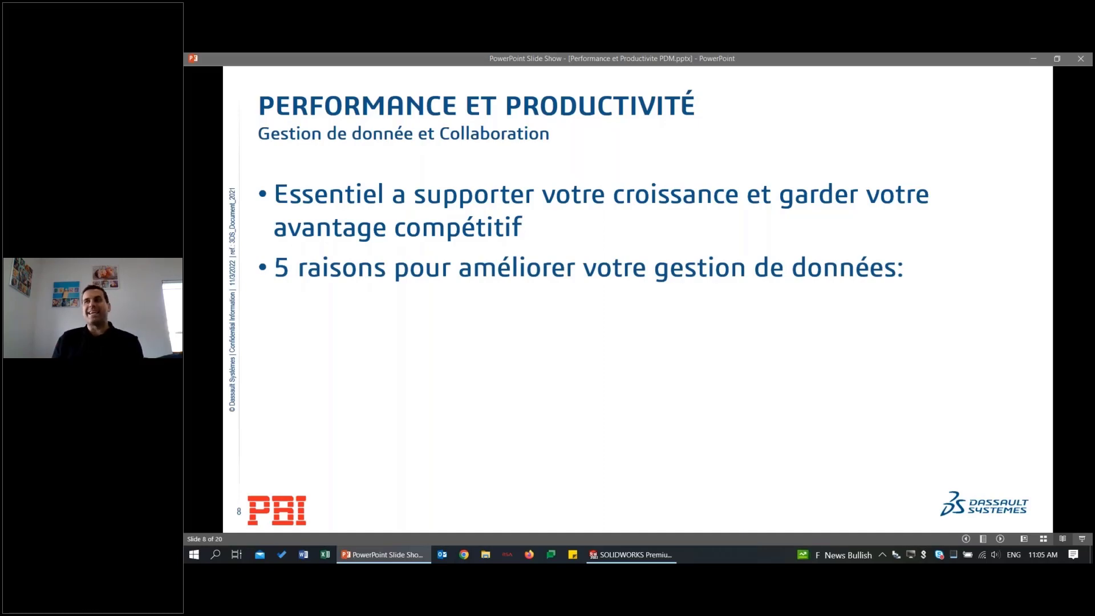
key(Right)
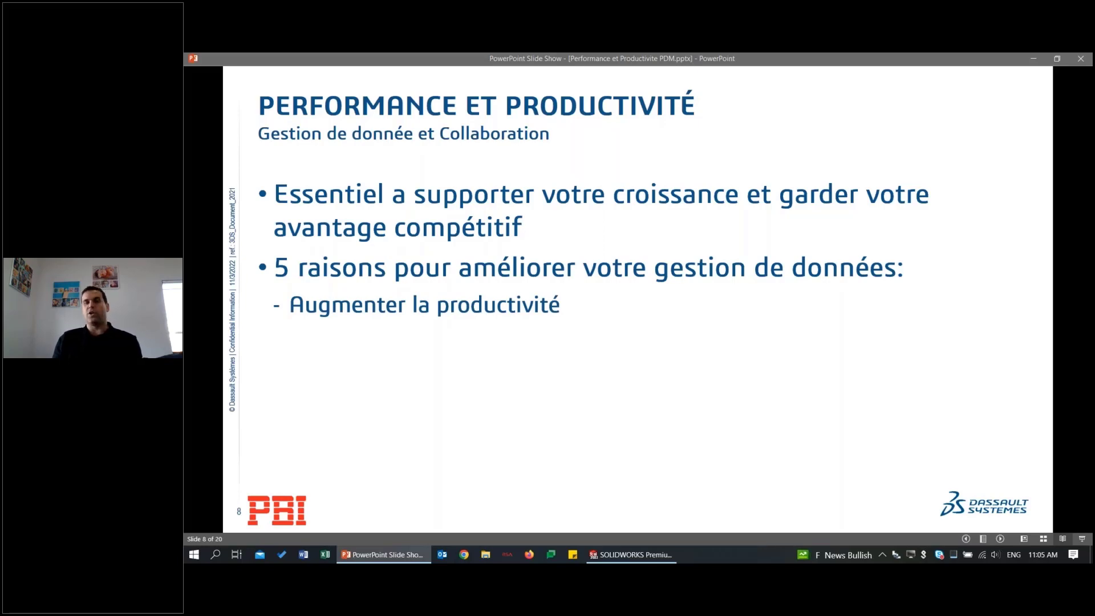
key(Right)
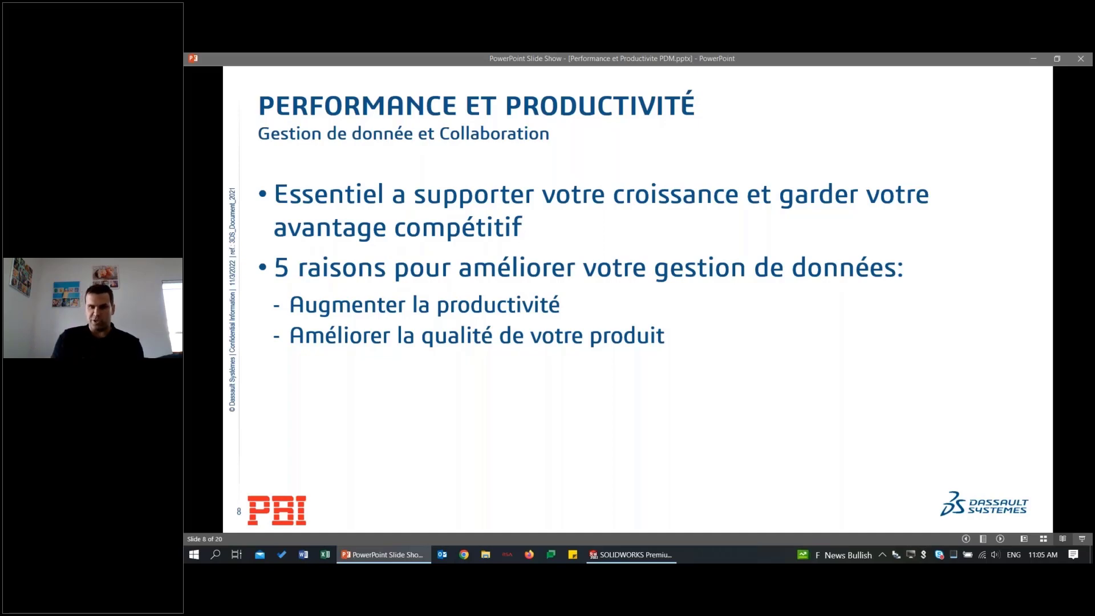
key(Right)
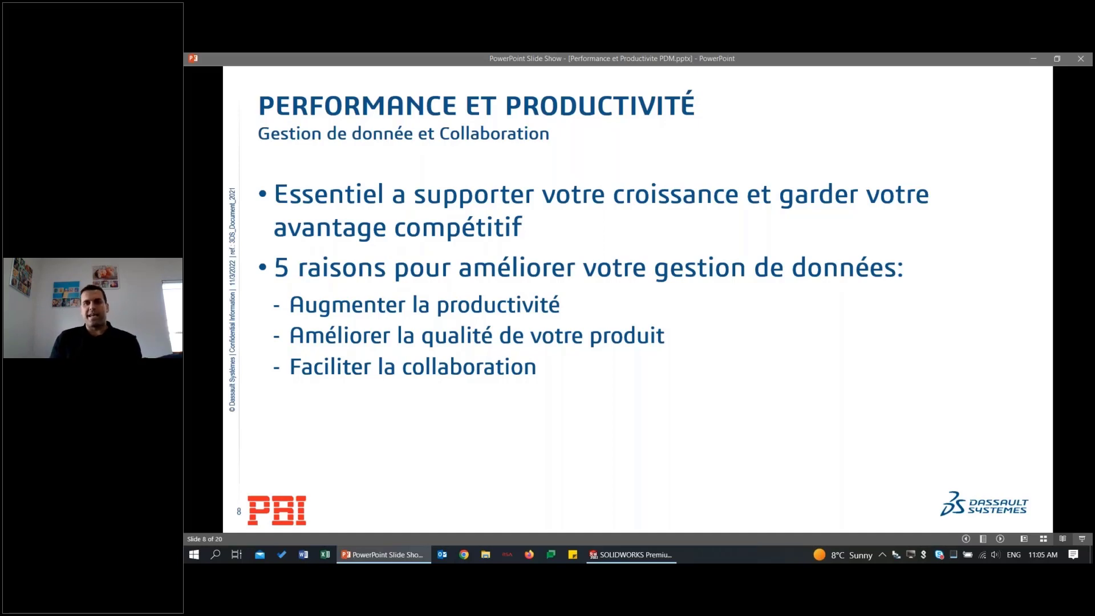
- Reveal the agility and 'Inspirer l'innovation' points, then move on to slide 9
key(Right)
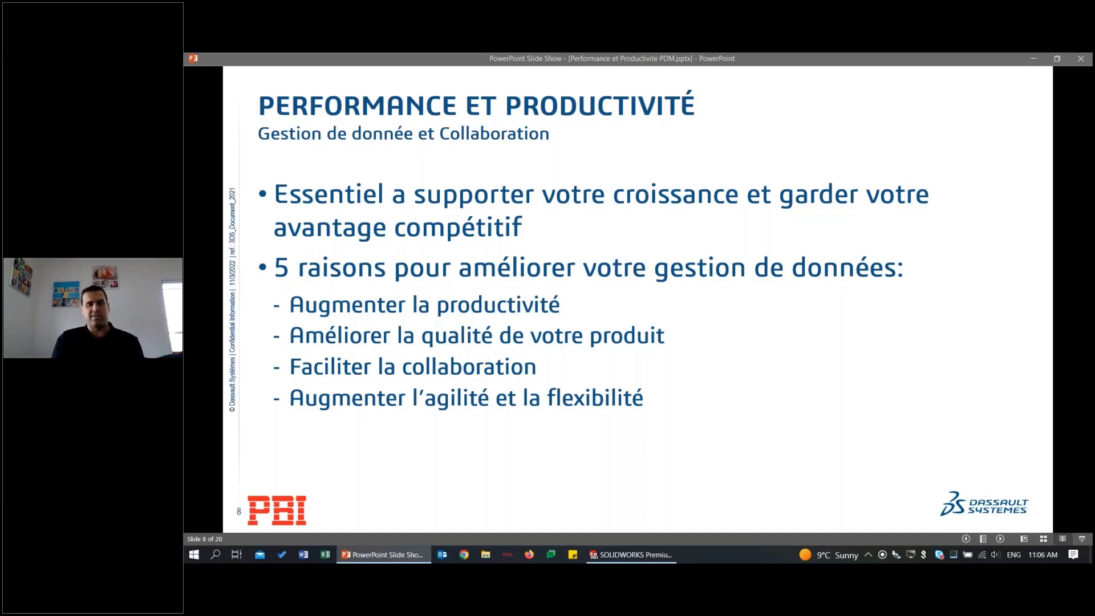
key(Right)
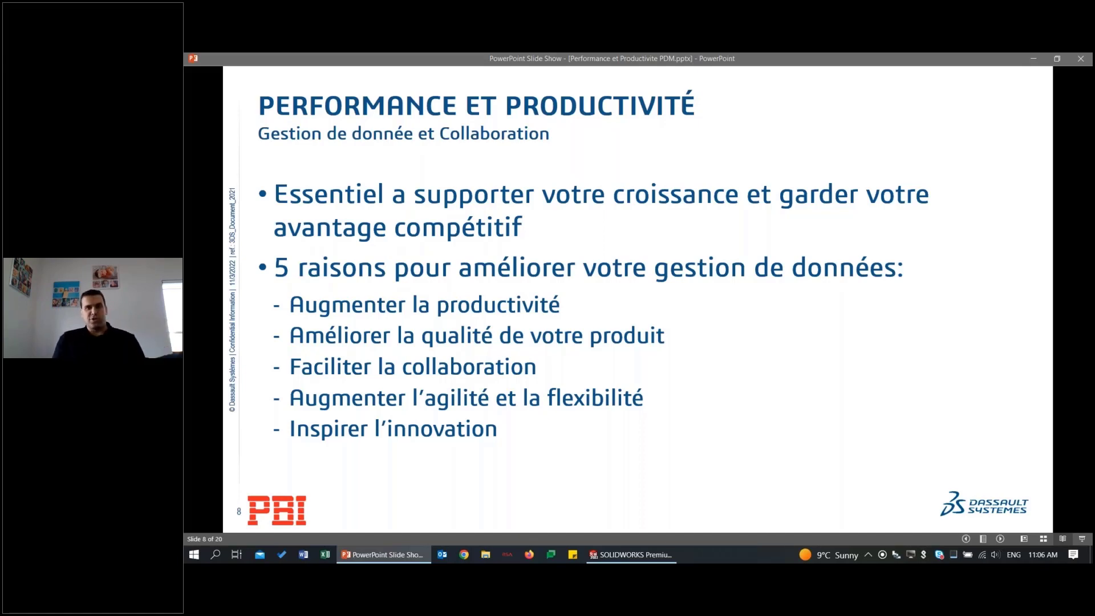
key(Right)
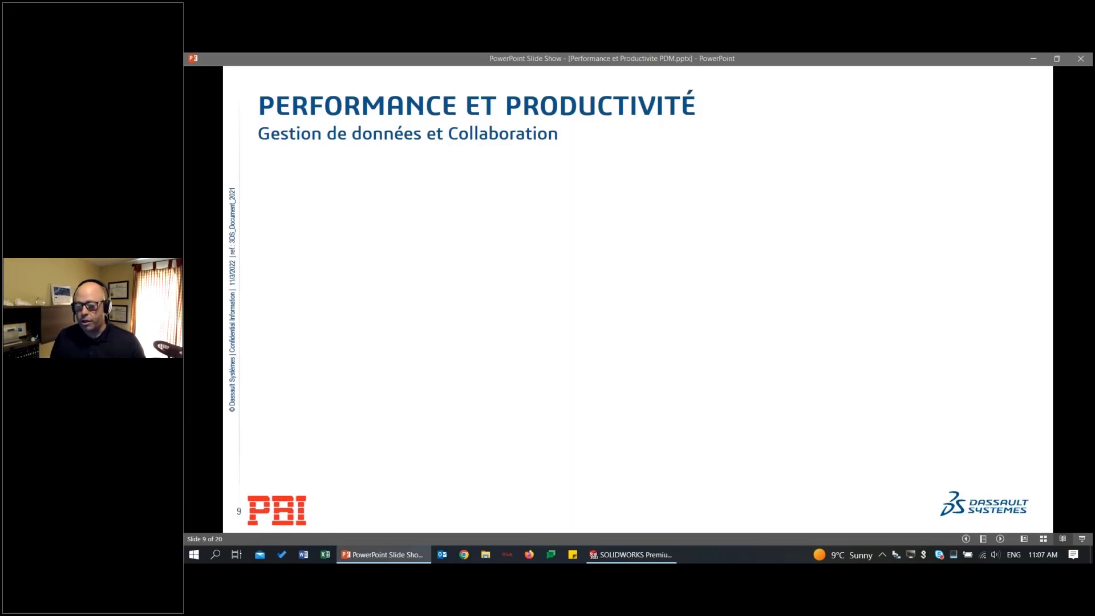
- Reveal the 3DEXPERIENCE summary panel, then show and dim the SOLIDWORKS PDM panel
key(Right)
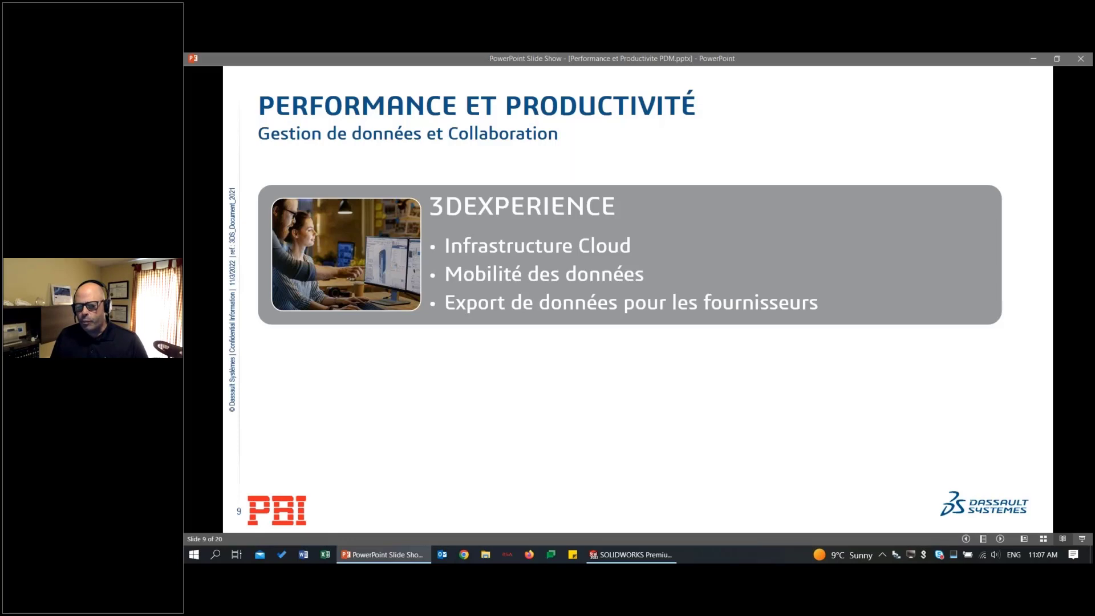
key(Right)
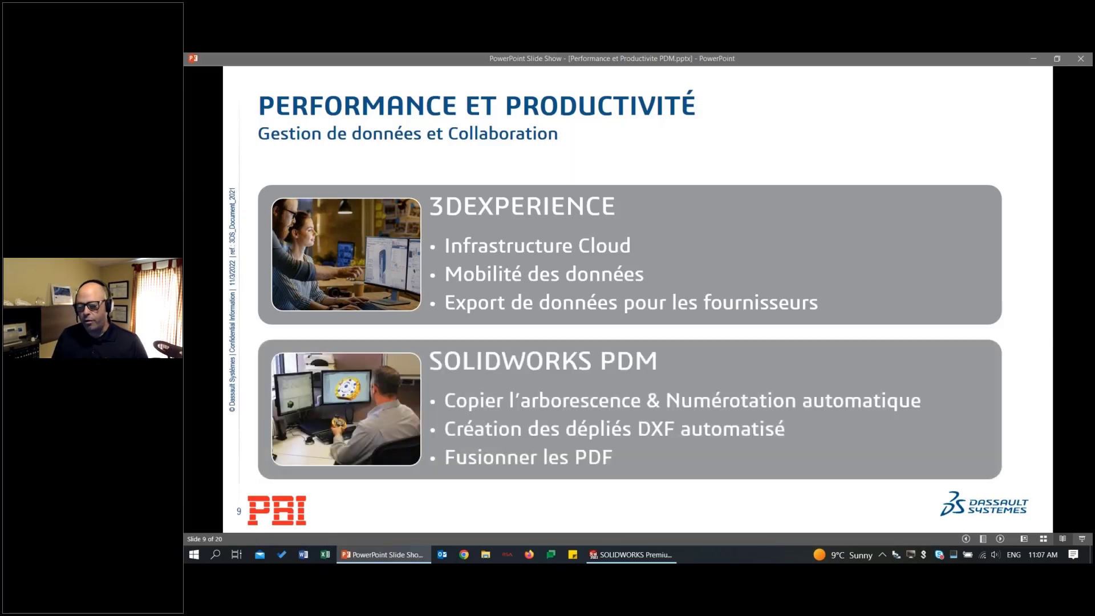
key(Right)
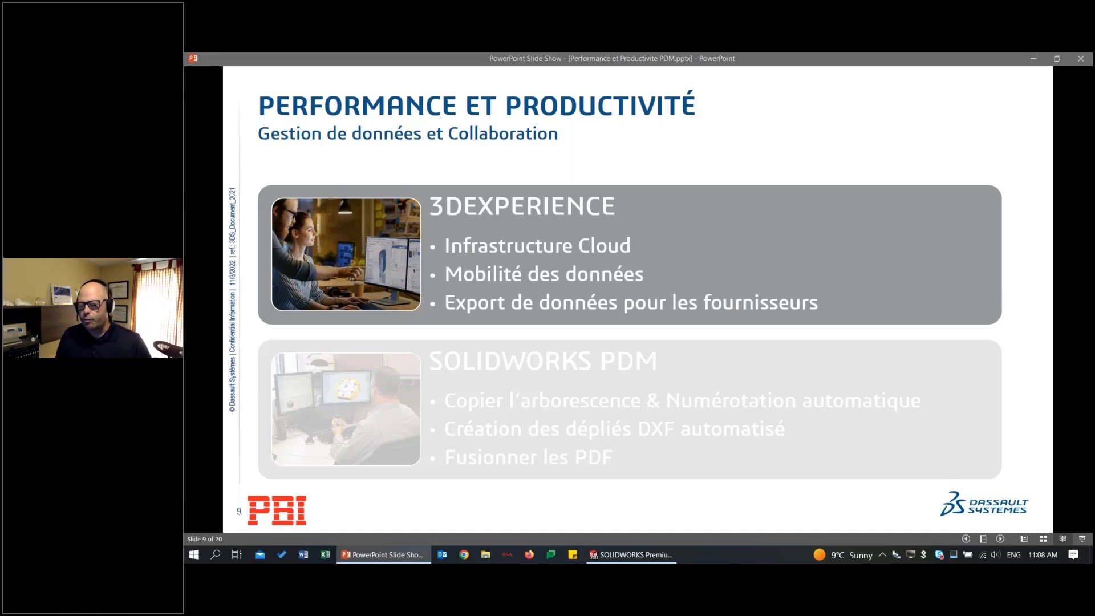
- Advance the slideshow to slide 11, 'Architecture Cloud – Plateforme 3DEXPERIENCE'
key(Right)
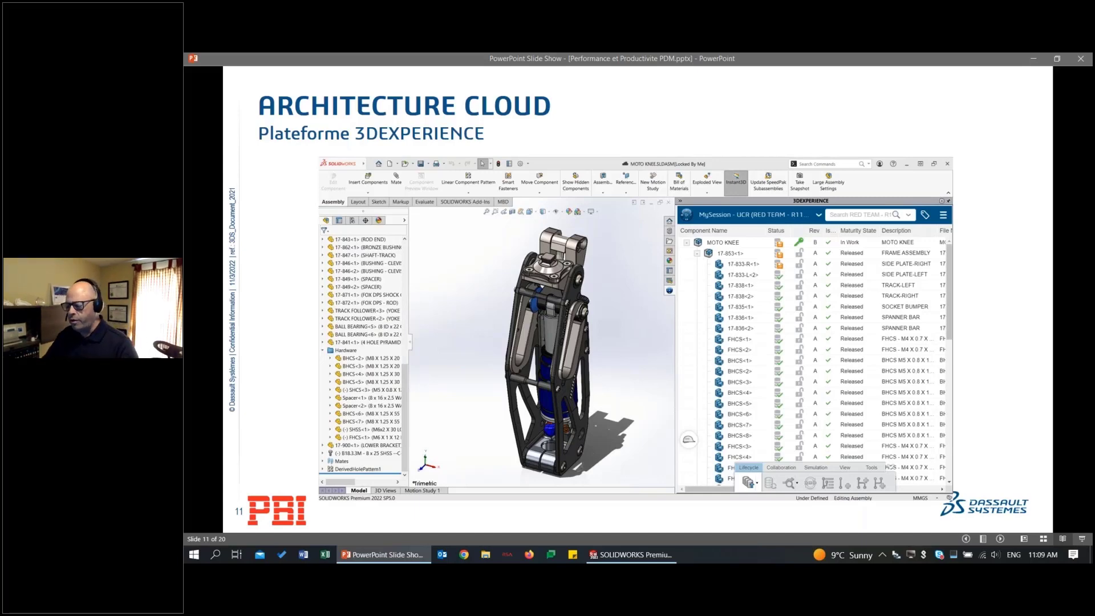
- Bring up the 17-900 drawing with the 3DEXPERIENCE pane docked and widened to show Rev and Maturity
click(637, 555)
click(759, 507)
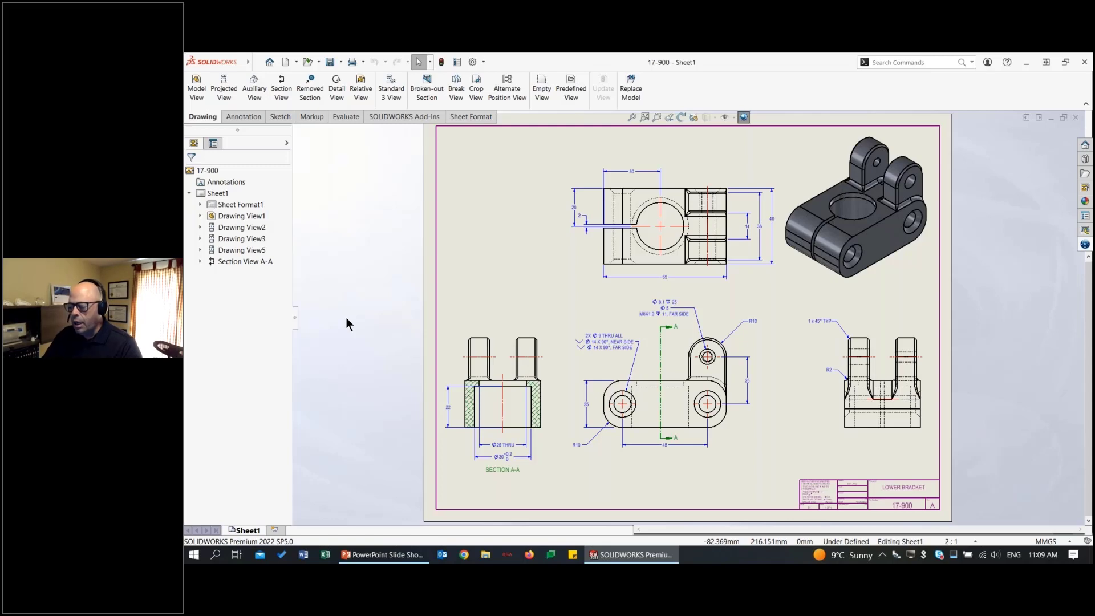
click(1085, 245)
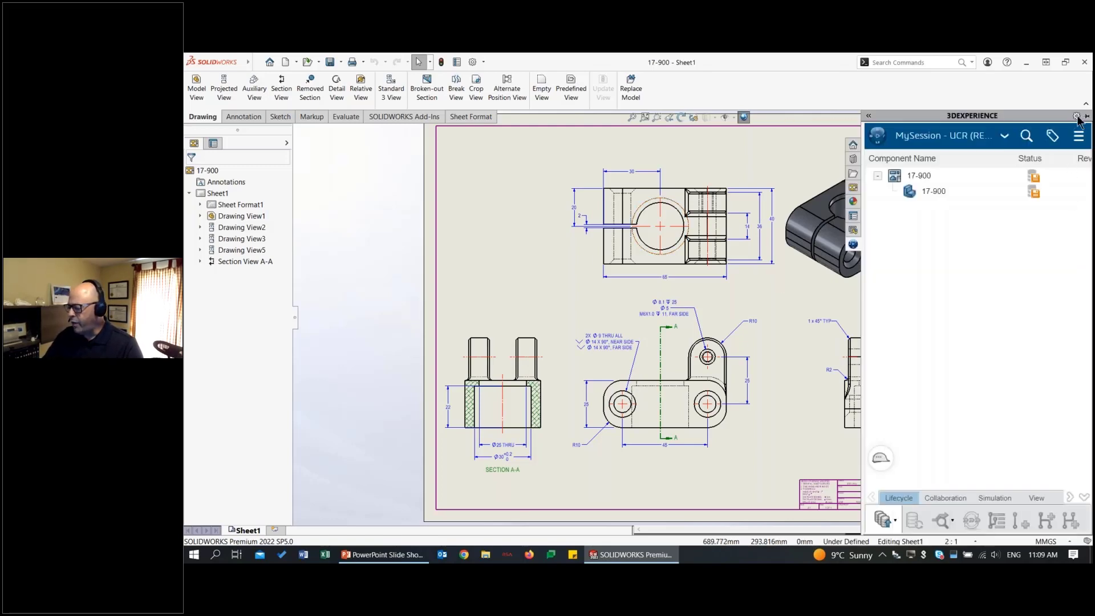
click(1087, 117)
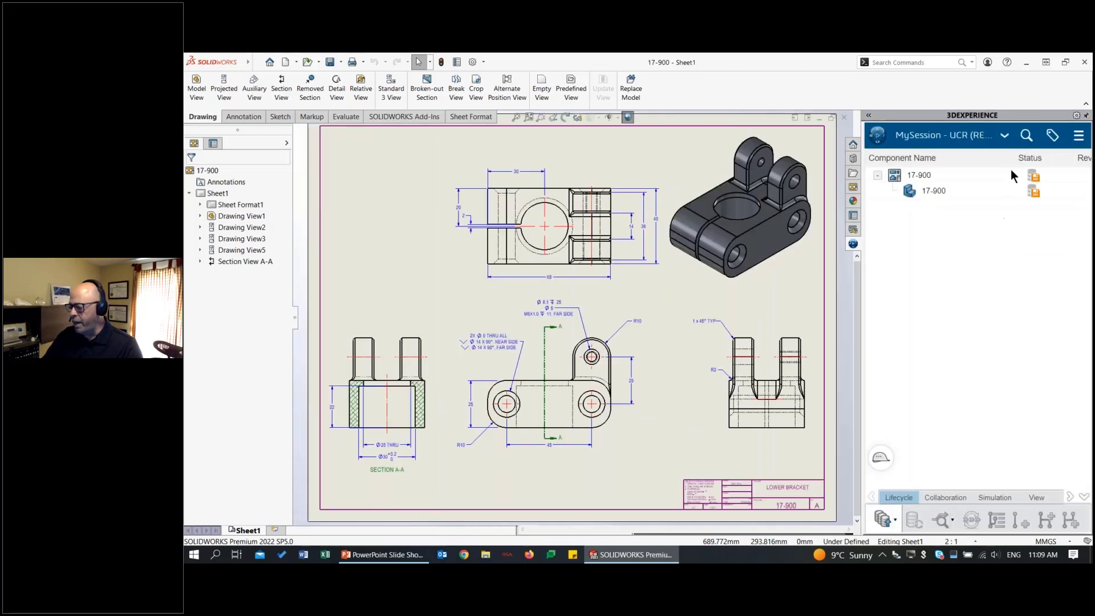
drag(960, 165, 961, 165)
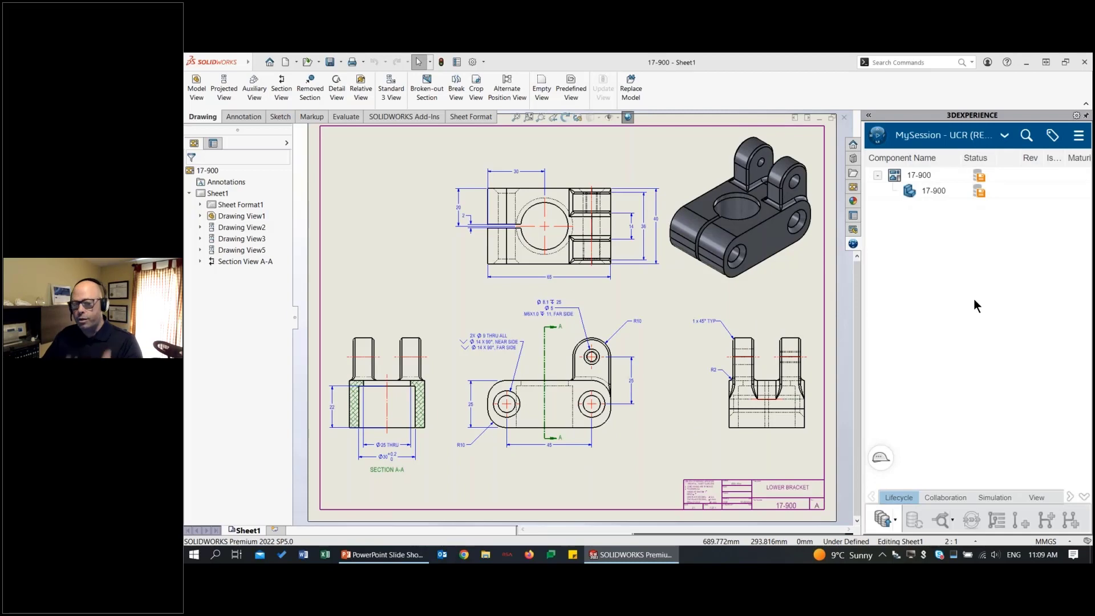
click(870, 115)
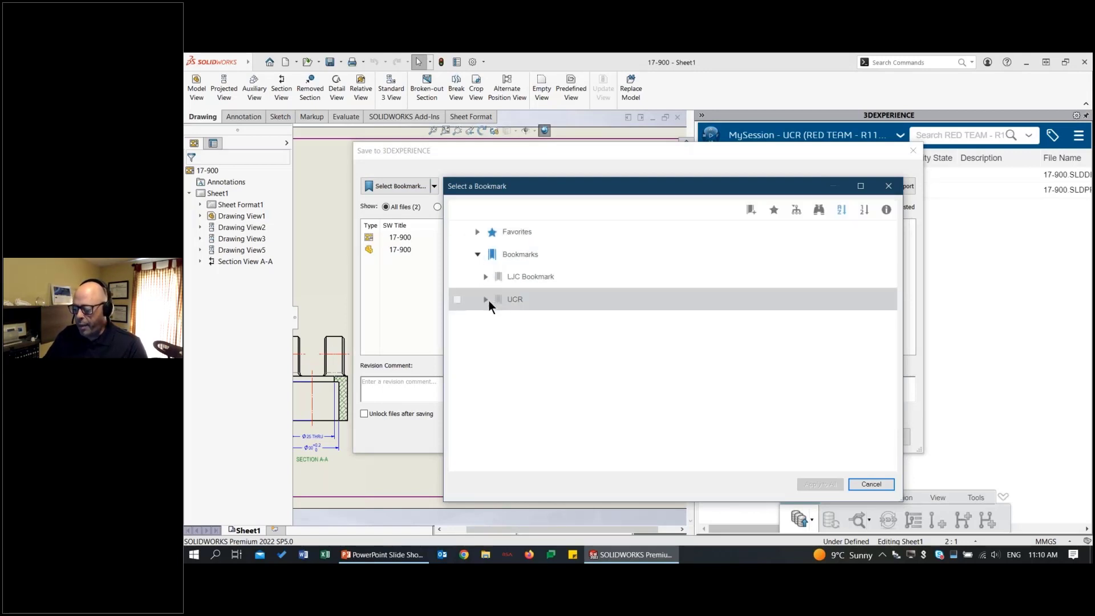
- Save the 17-900 drawing and part to 3DEXPERIENCE under the Favorites BioDapt bookmark
click(484, 299)
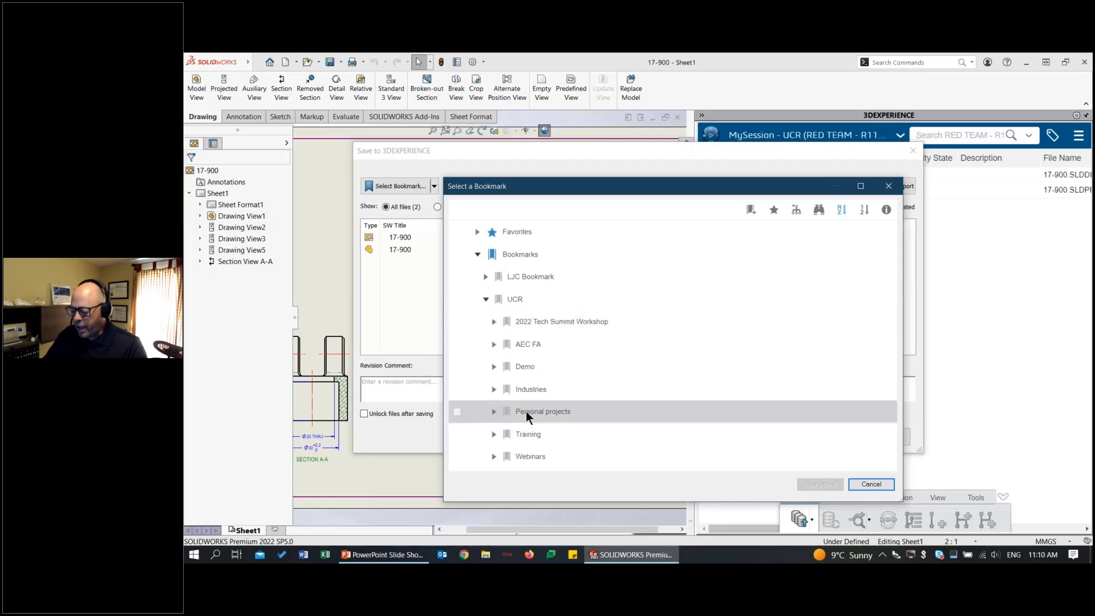
click(494, 367)
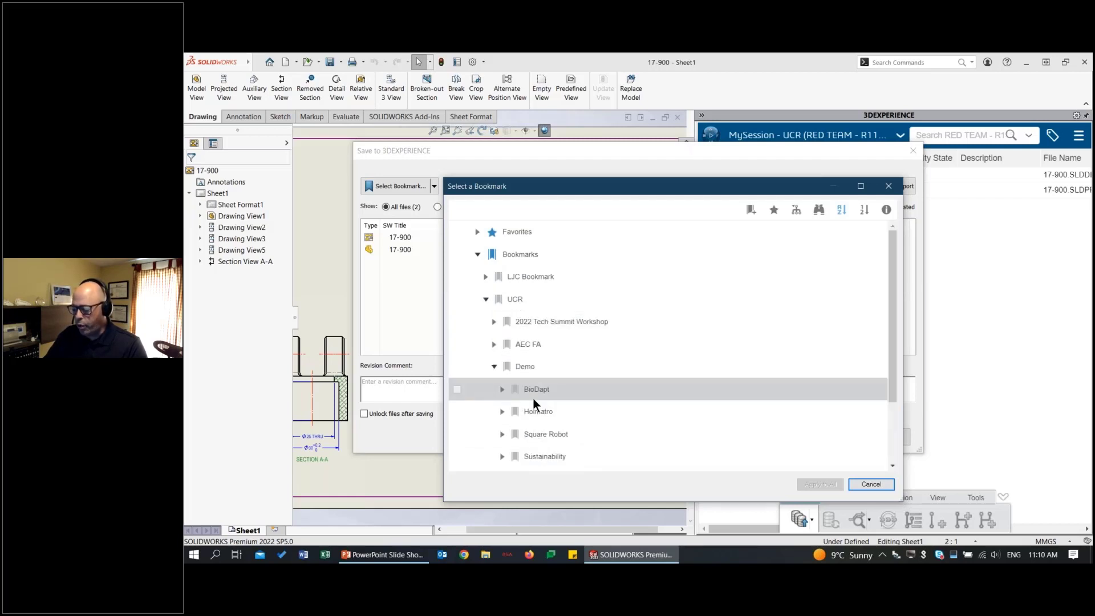
click(477, 231)
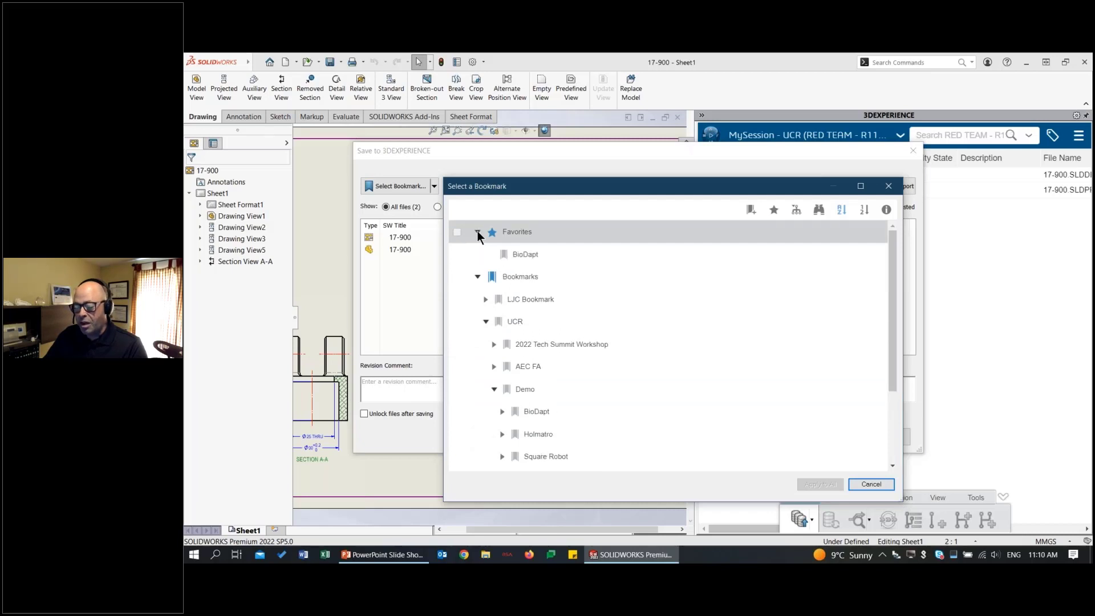
click(522, 255)
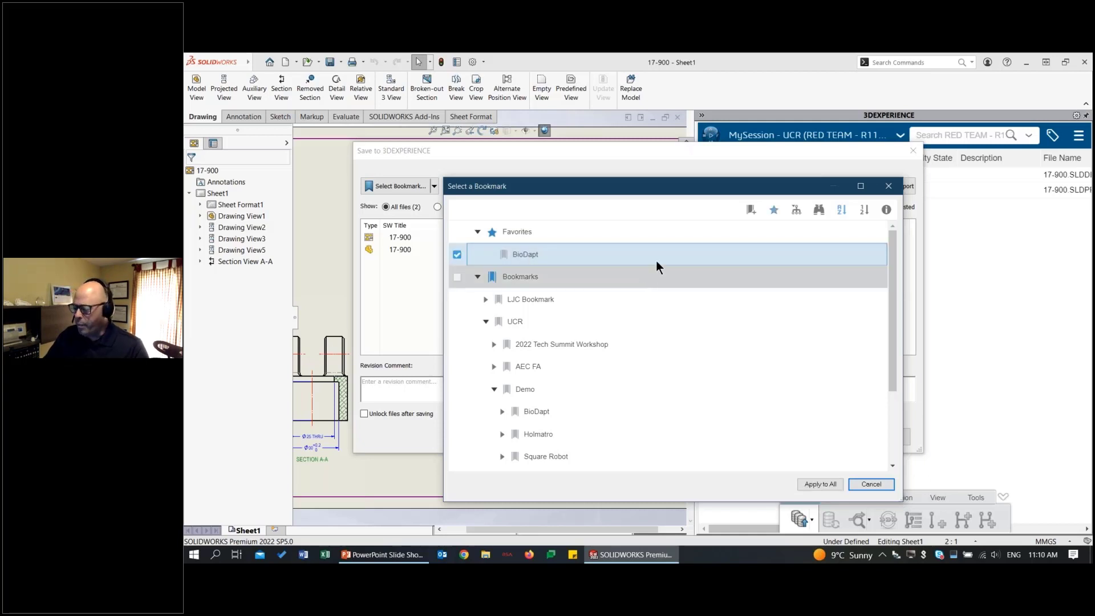
click(827, 483)
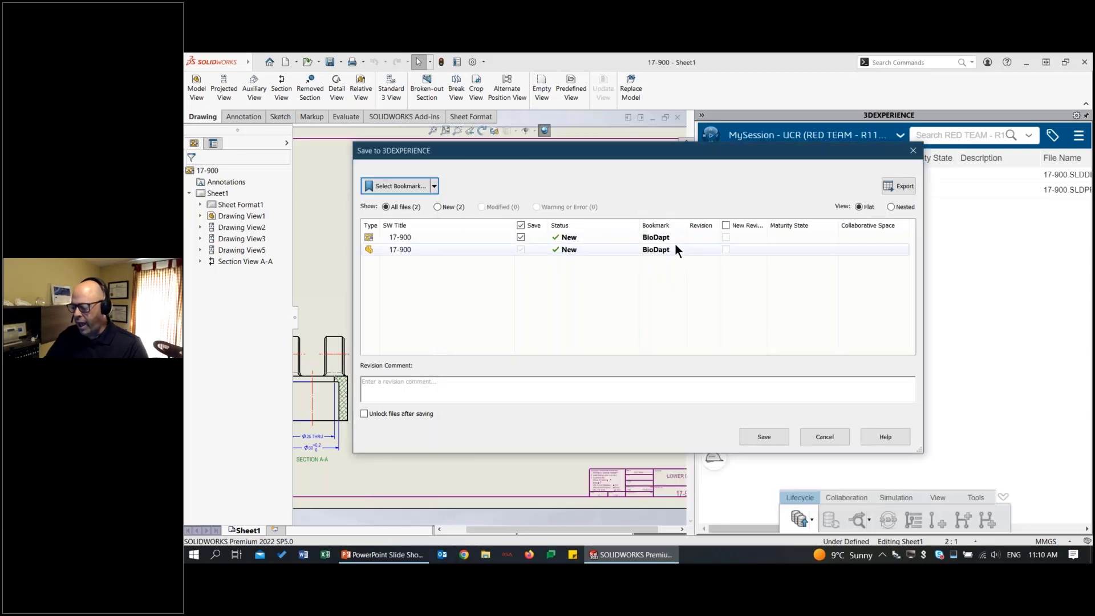
click(767, 436)
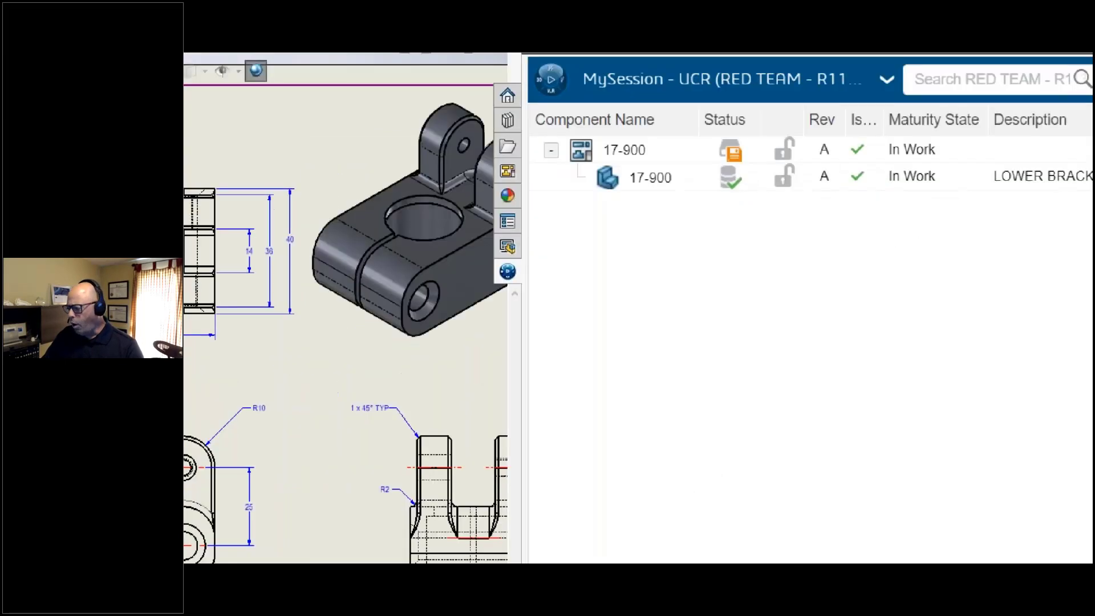
drag(973, 177, 921, 147)
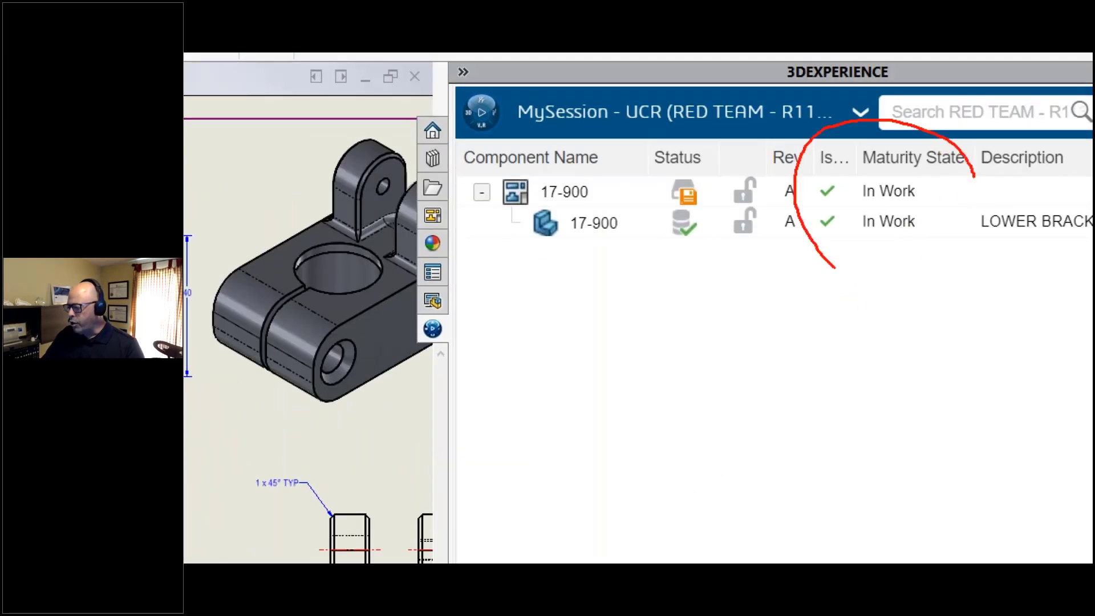
mouse_move(796, 165)
mouse_down()
mouse_move(775, 245)
mouse_move(779, 162)
mouse_up()
- Change the maturity of both 17-900 files from In Work to Frozen
key(Escape)
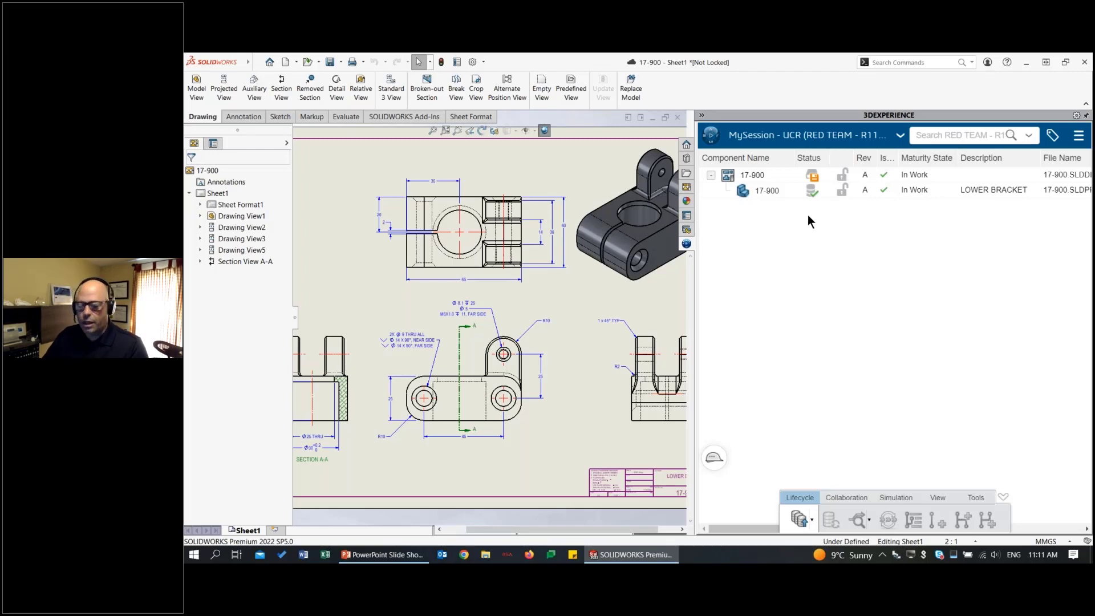
click(910, 177)
ctrl+click(919, 191)
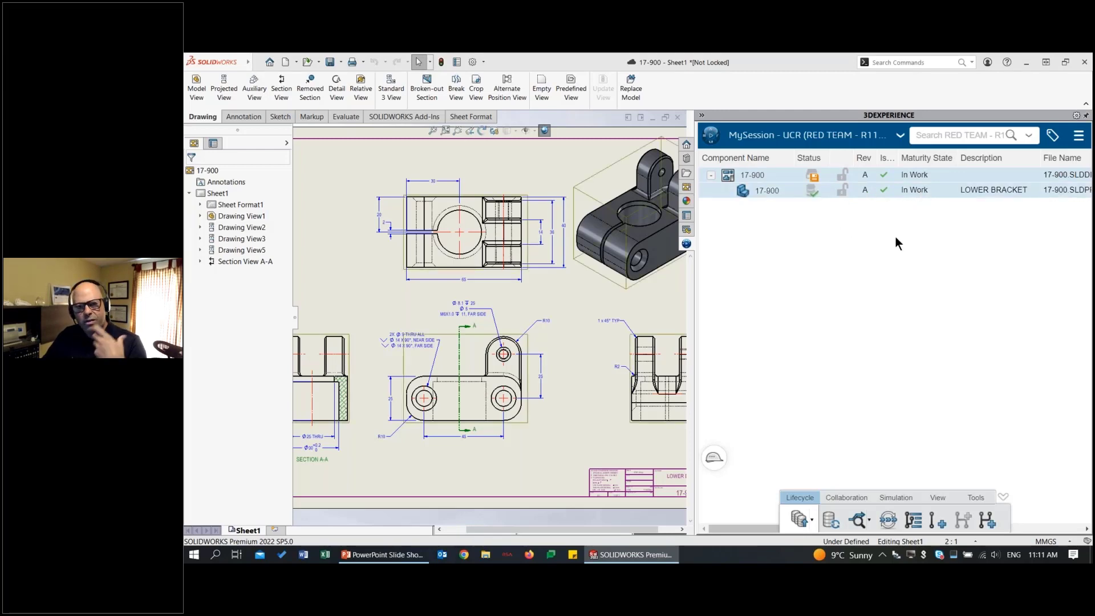
click(888, 518)
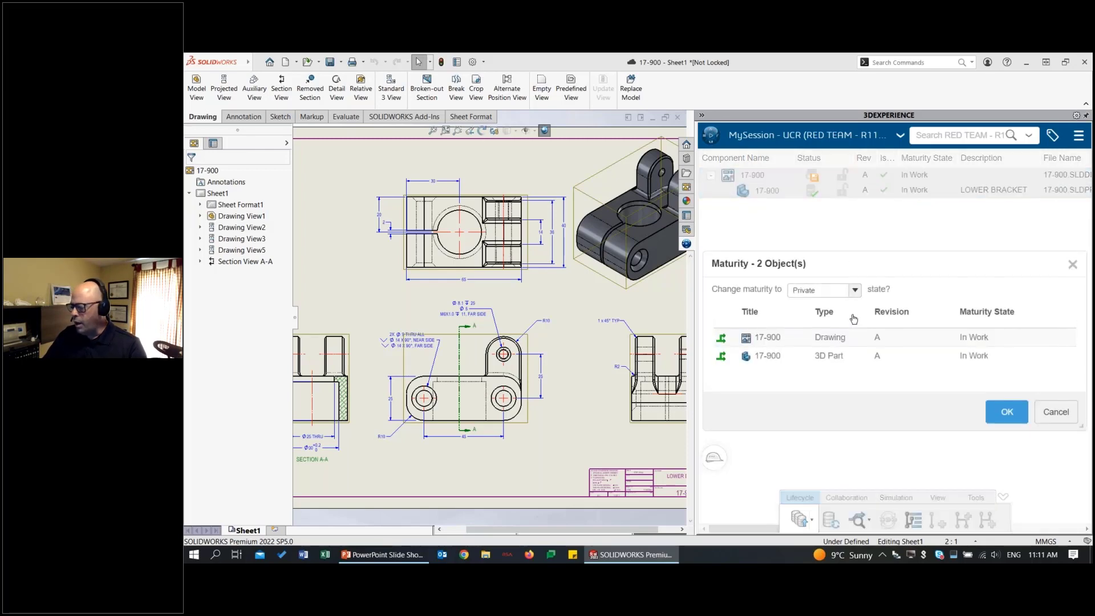
click(821, 291)
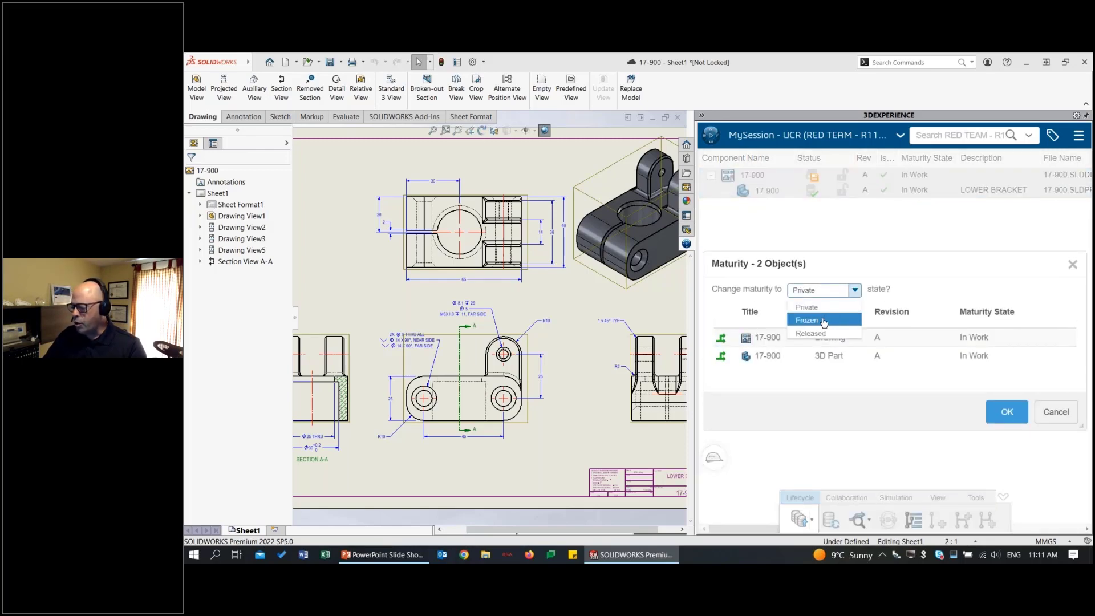
click(823, 321)
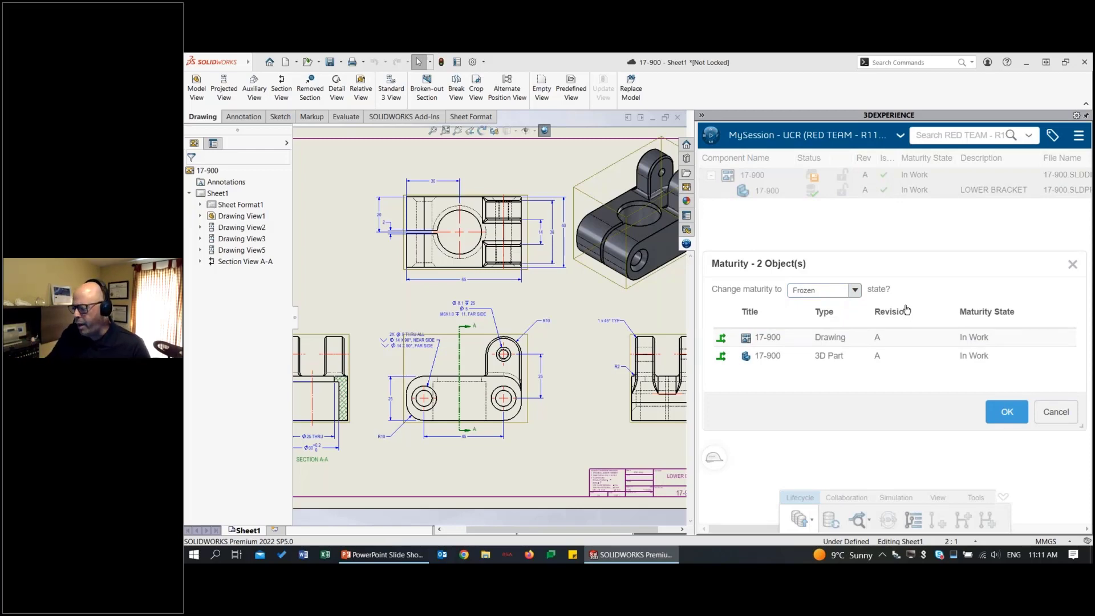
click(1003, 408)
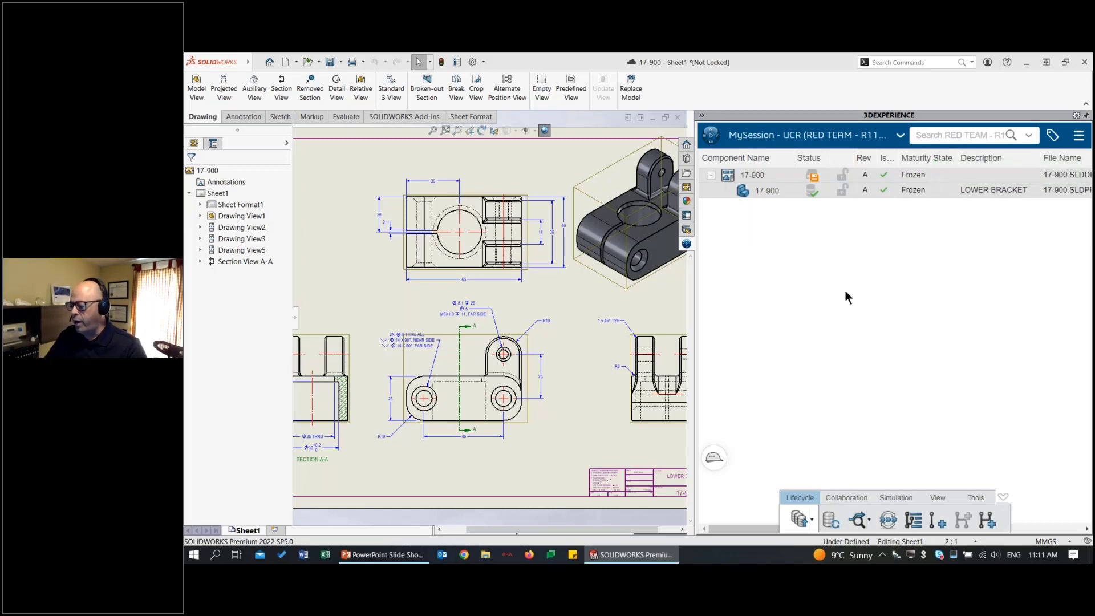
- Collapse the 3DEXPERIENCE pane and close the 17-900 drawing without saving
click(701, 114)
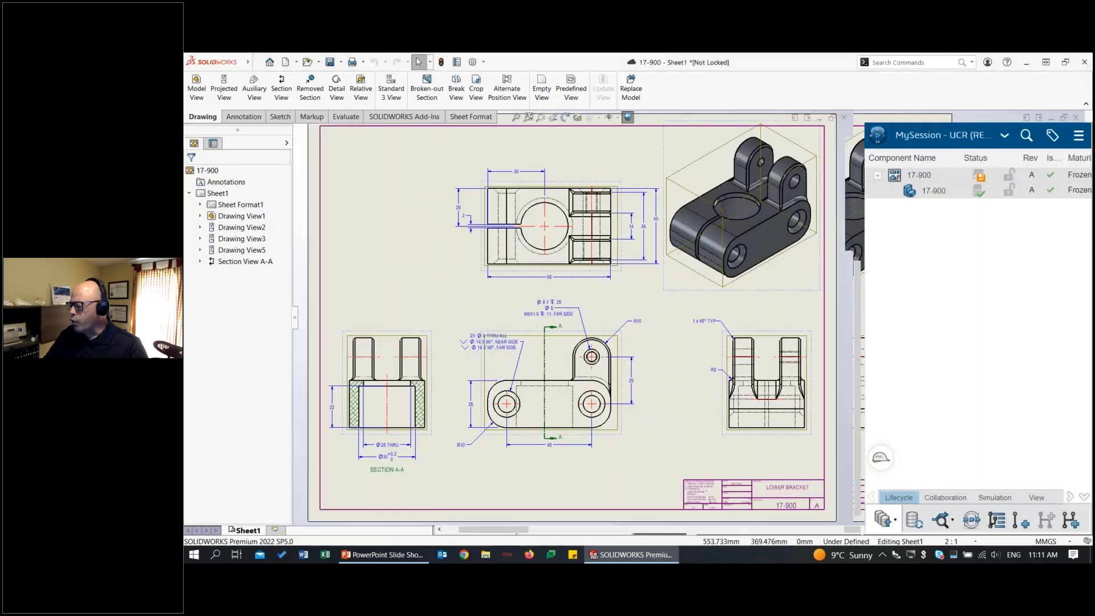
click(843, 115)
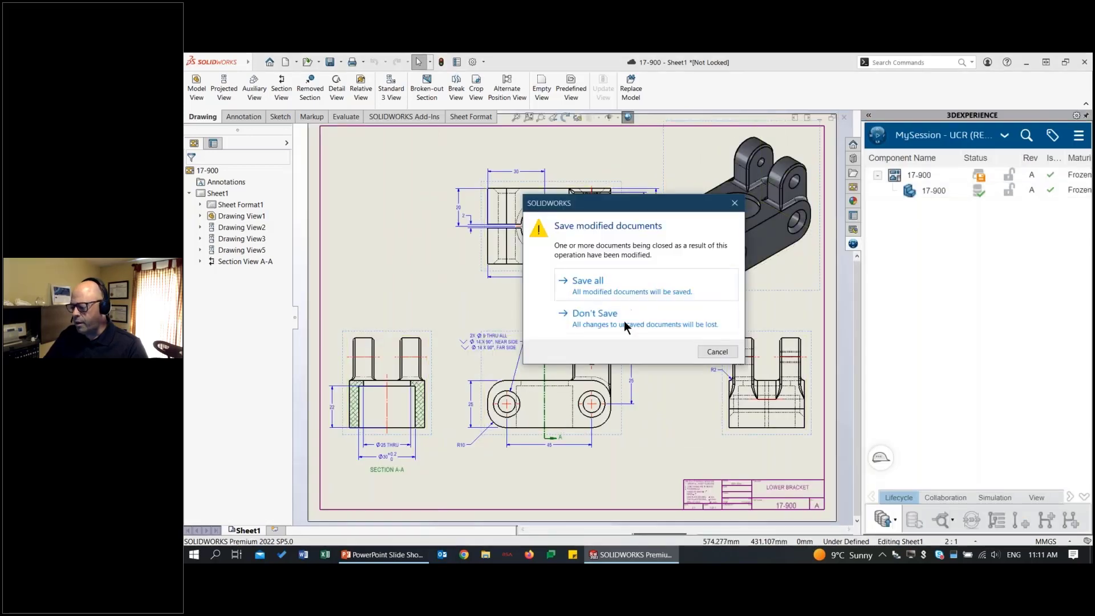
click(623, 321)
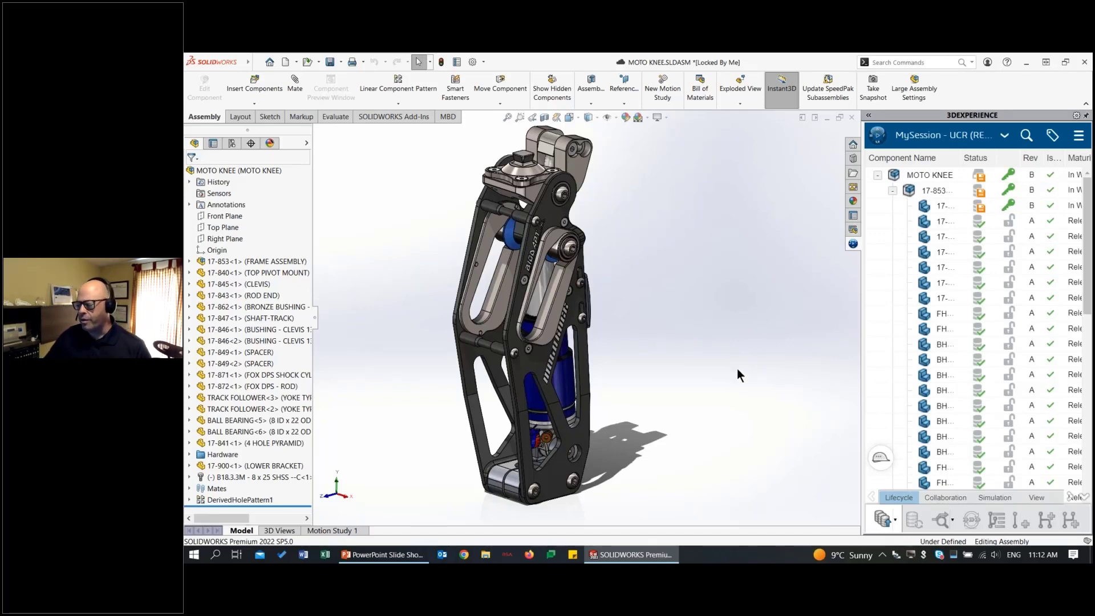
- Orbit and zoom the MOTO KNEE assembly, picking the 17-900 lower bracket and pivot hole
middle_drag(692, 374, 660, 416)
scroll(659, 411, down, 3)
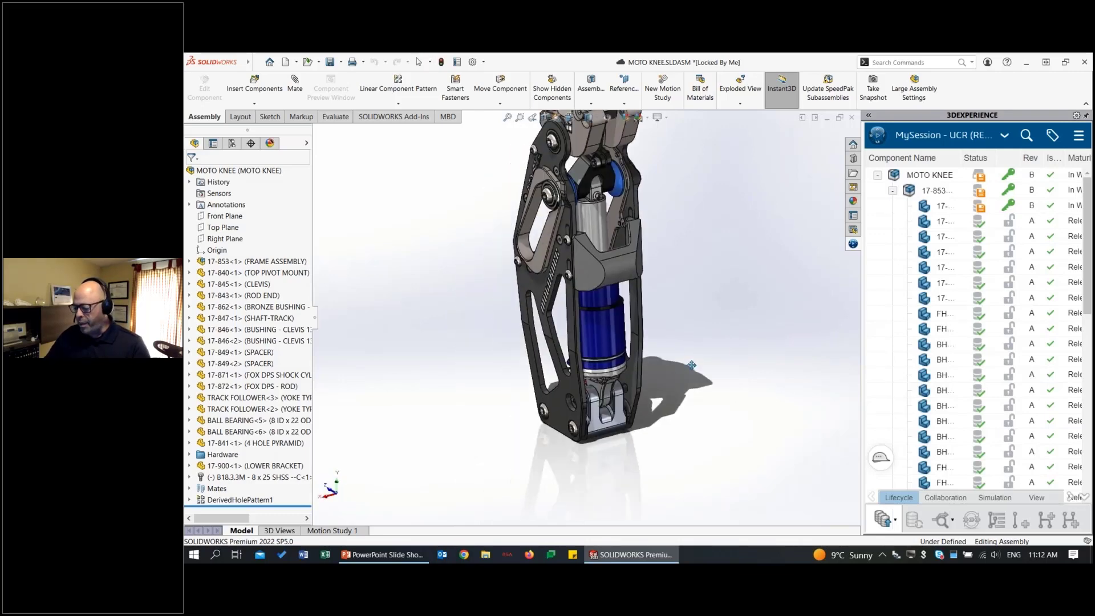
scroll(661, 393, down, 3)
scroll(663, 368, down, 4)
click(660, 344)
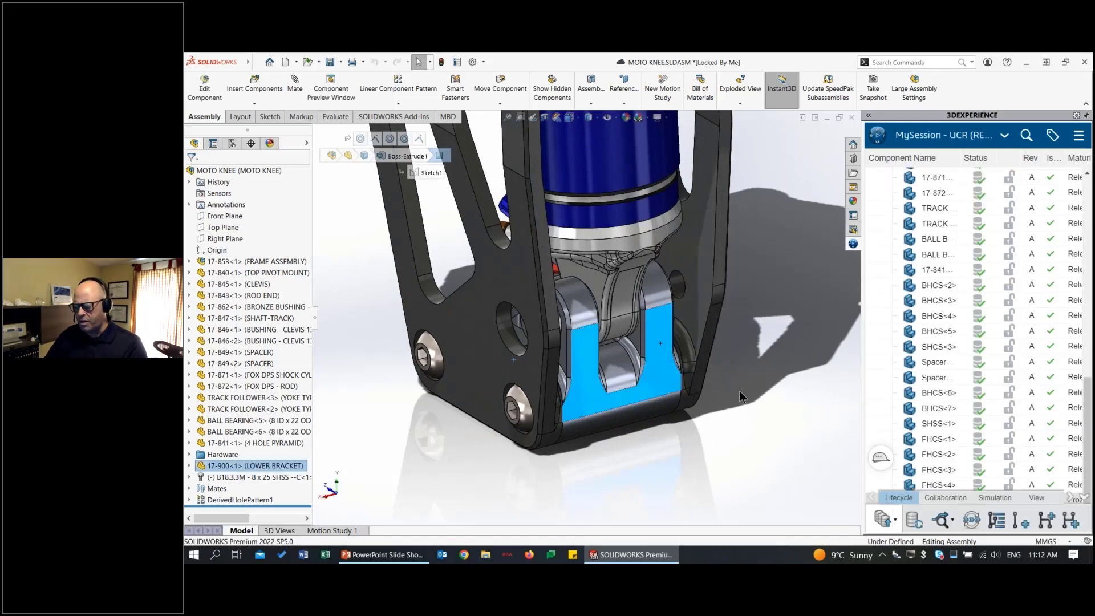
click(504, 325)
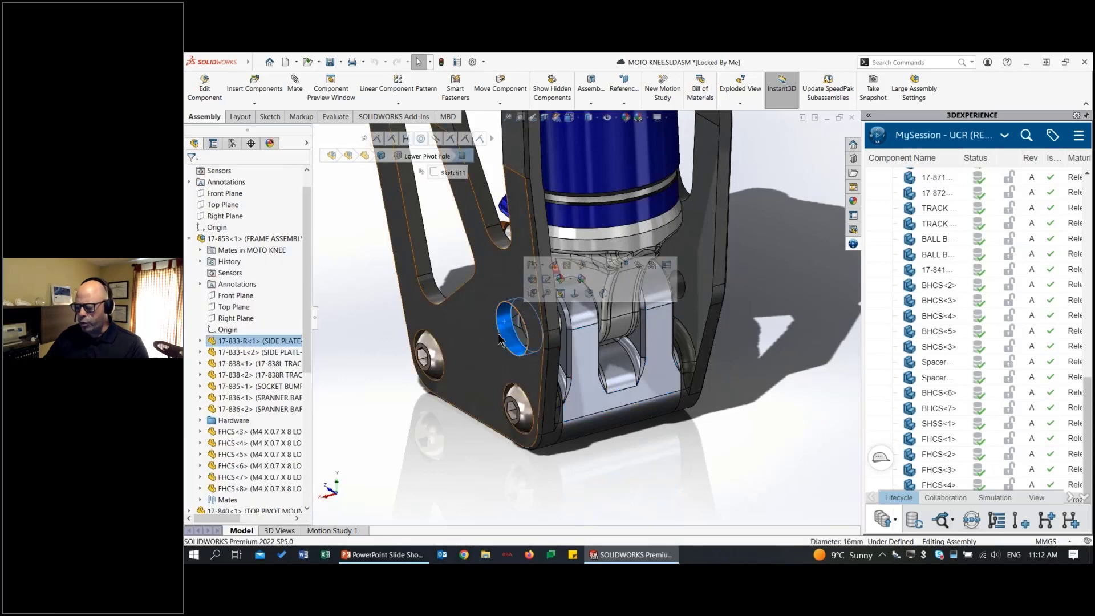
scroll(472, 312, up, 5)
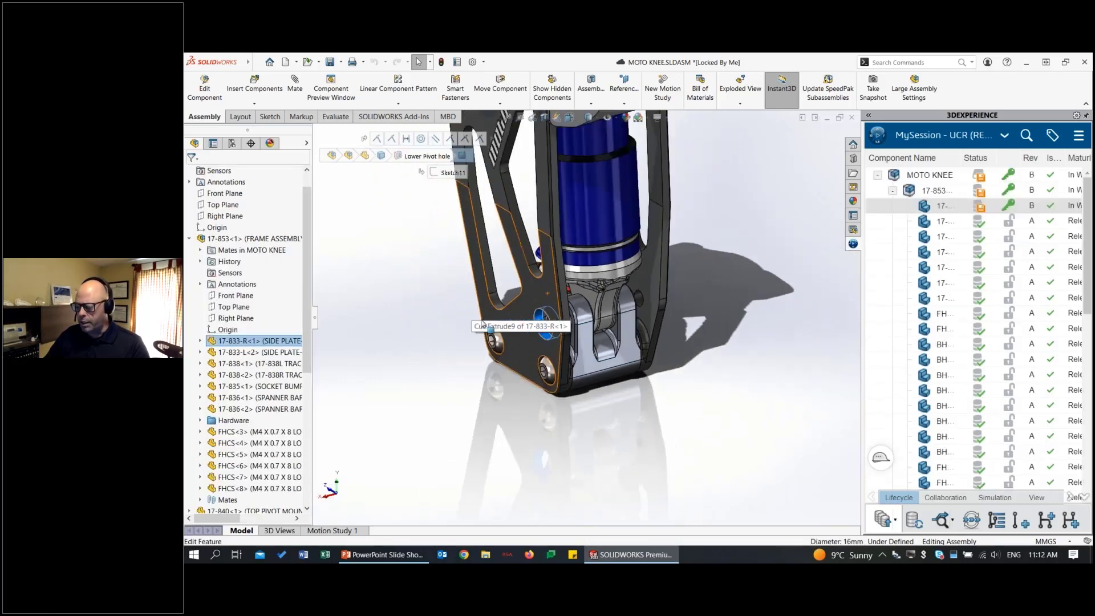
scroll(744, 202, down, 5)
- Pan and rotate to the upper pivot and start a section view on the Top Plane
ctrl+middle_drag(730, 398, 745, 342)
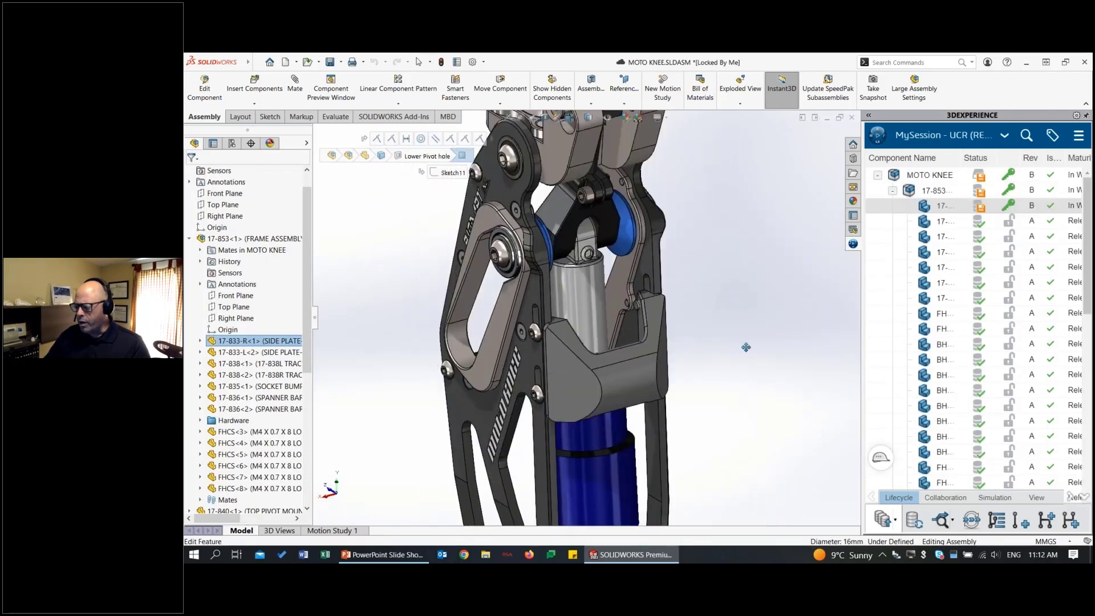
click(754, 239)
middle_drag(754, 238, 680, 142)
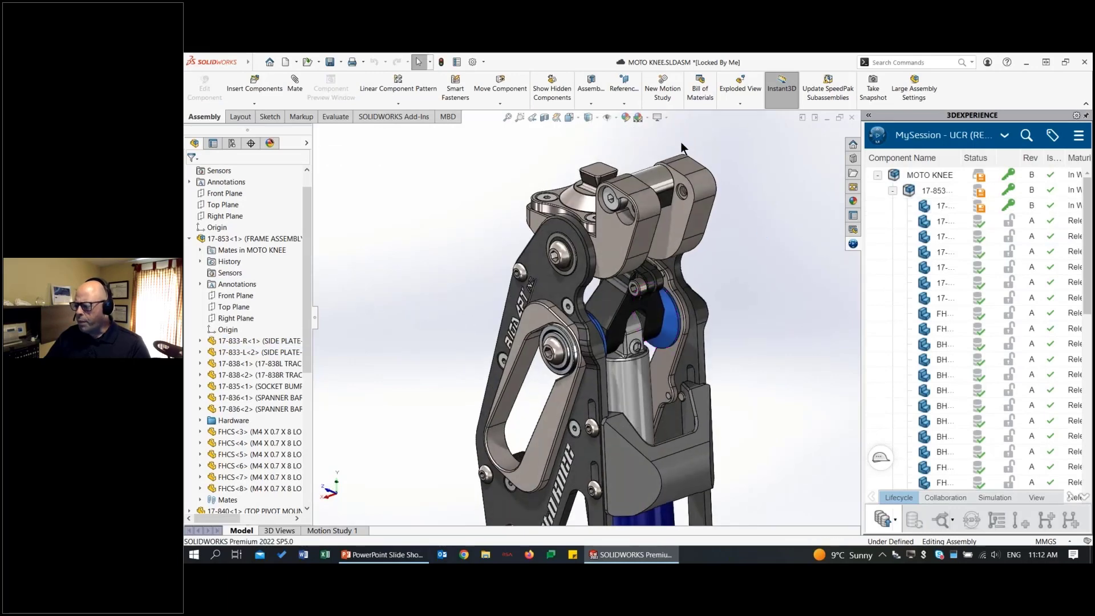
scroll(681, 142, down, 2)
scroll(646, 145, down, 2)
click(538, 118)
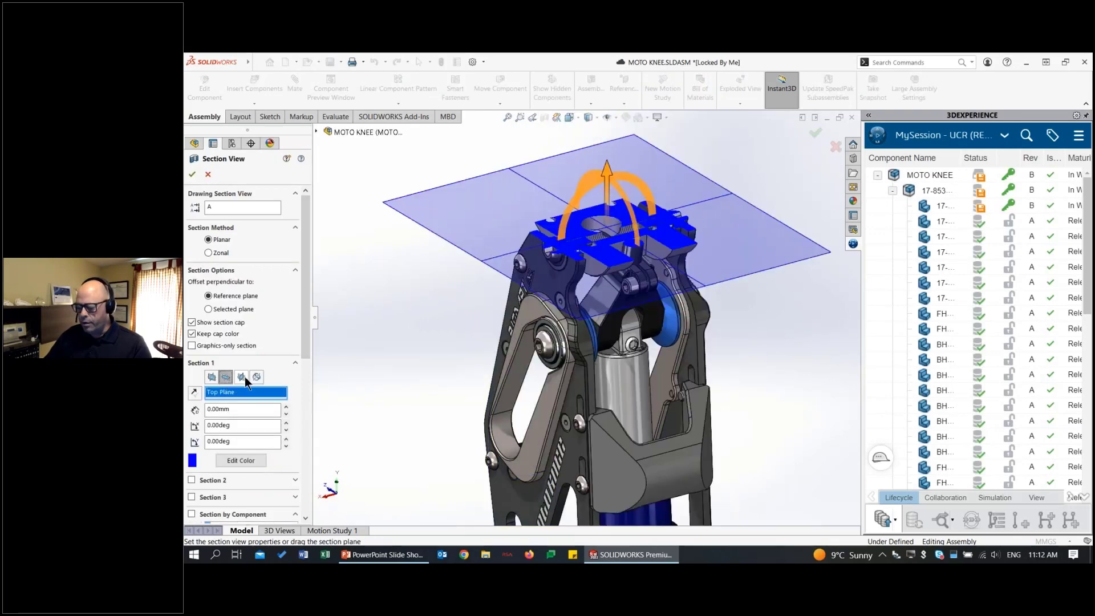
- Section the knee vertically, select the 17-840 top pivot mount, and widen the component list
click(242, 376)
click(192, 174)
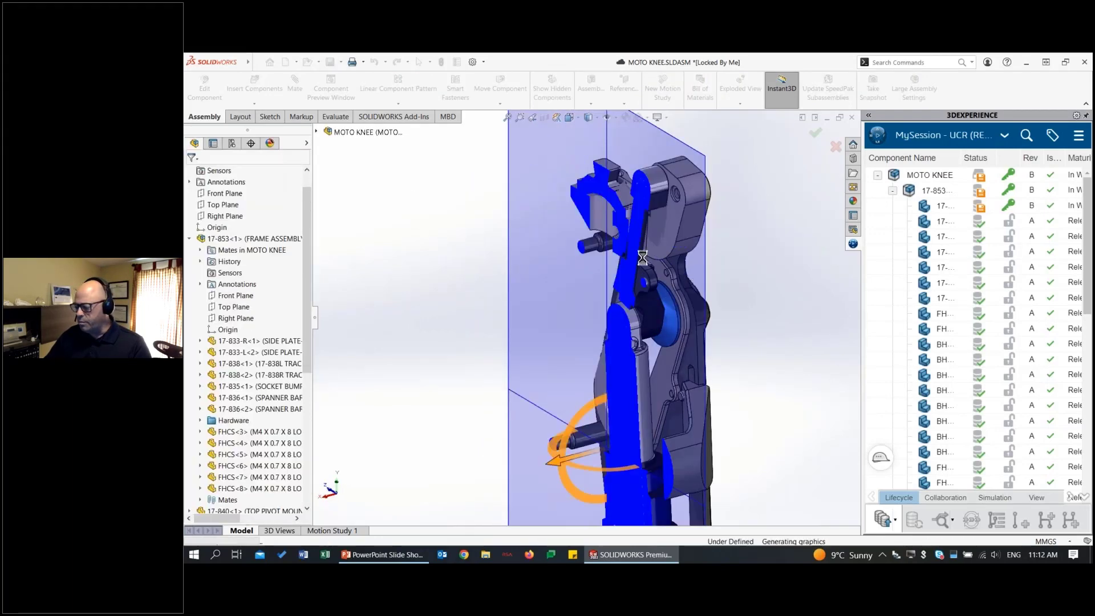
mouse_move(741, 237)
middle_down()
mouse_move(744, 228)
mouse_move(677, 214)
mouse_move(666, 265)
middle_up()
click(666, 264)
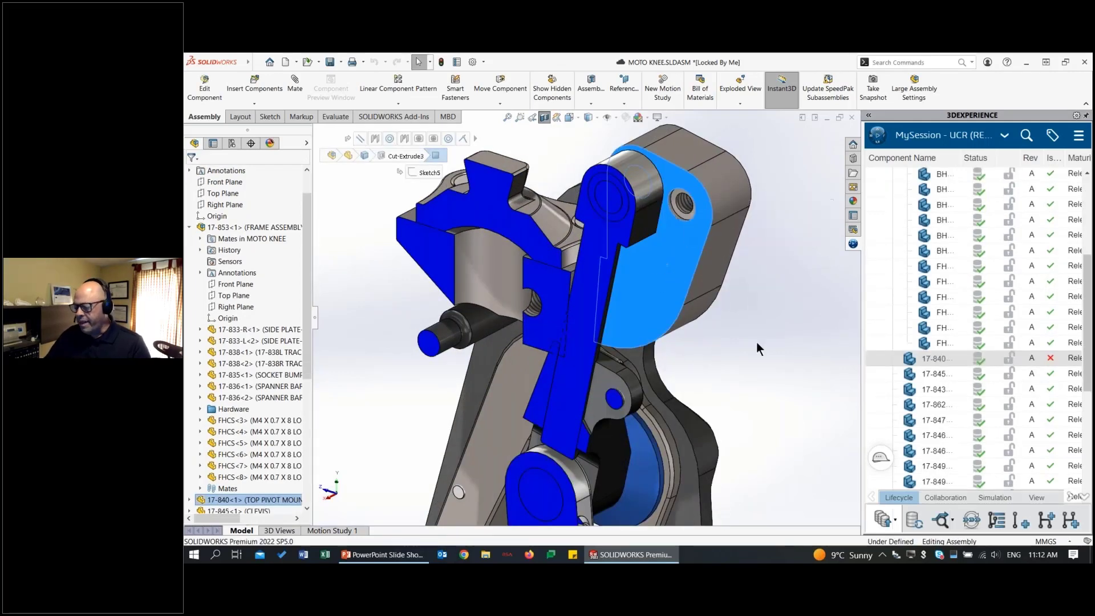
click(868, 115)
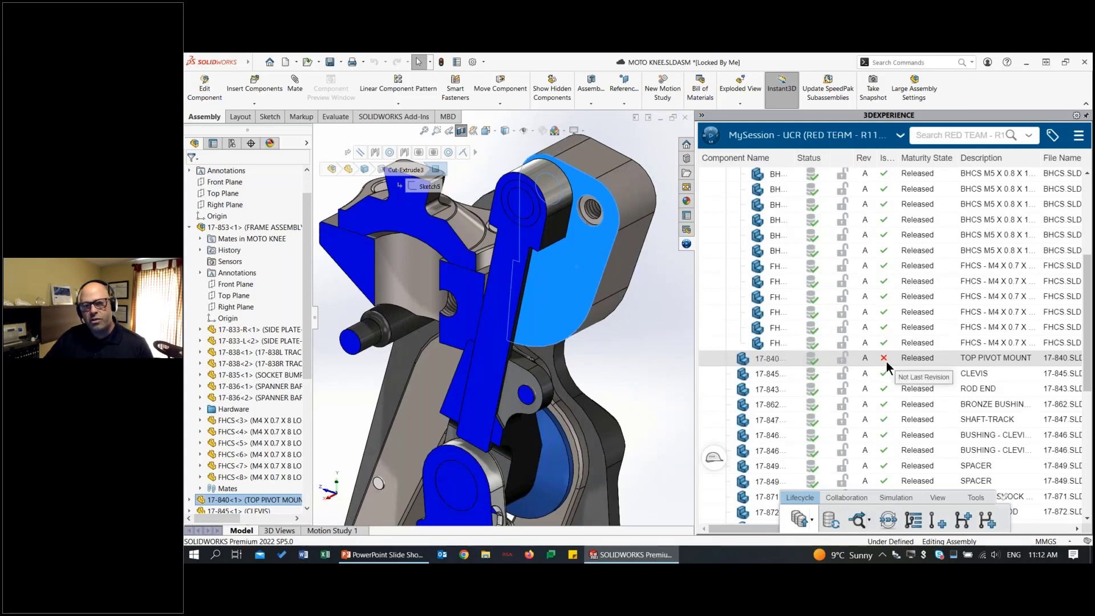
mouse_move(816, 359)
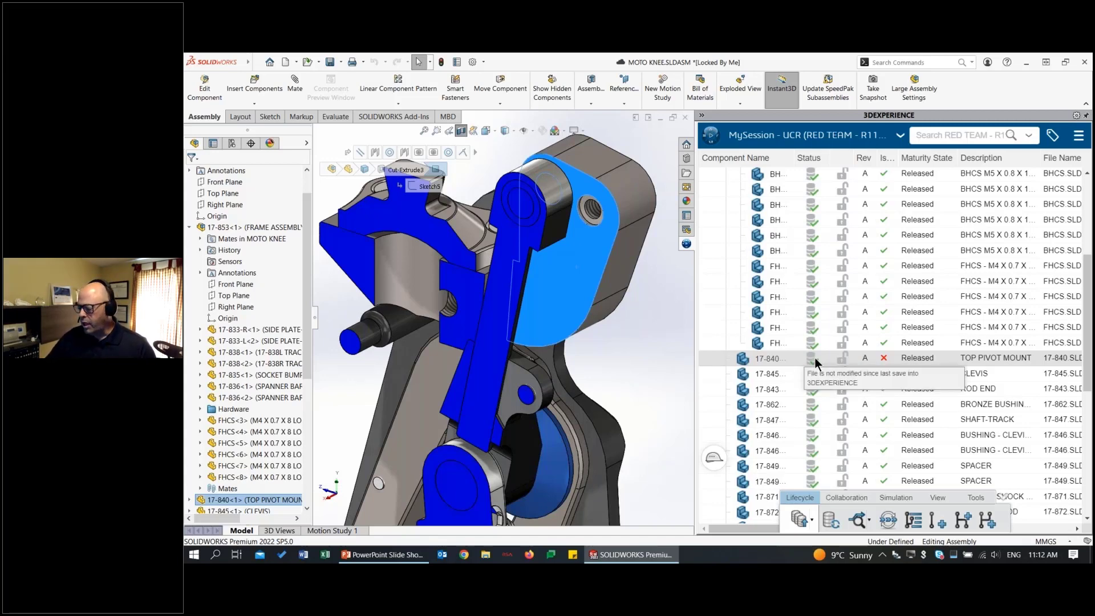
- Use Replace by Revision to swap the 17-840 top pivot mount for revision B
right_click(909, 358)
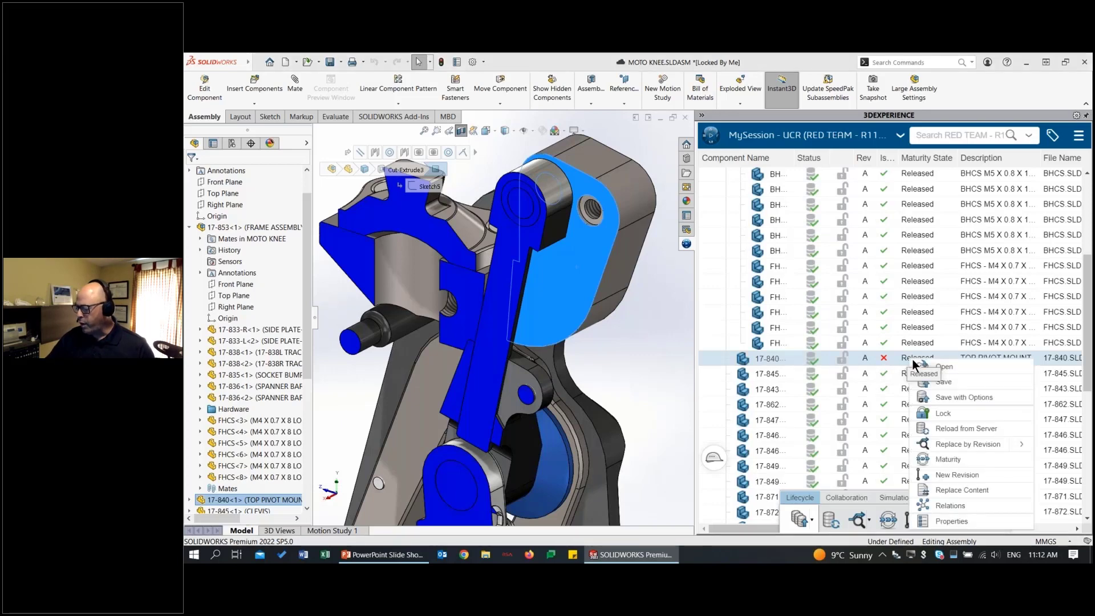
click(958, 446)
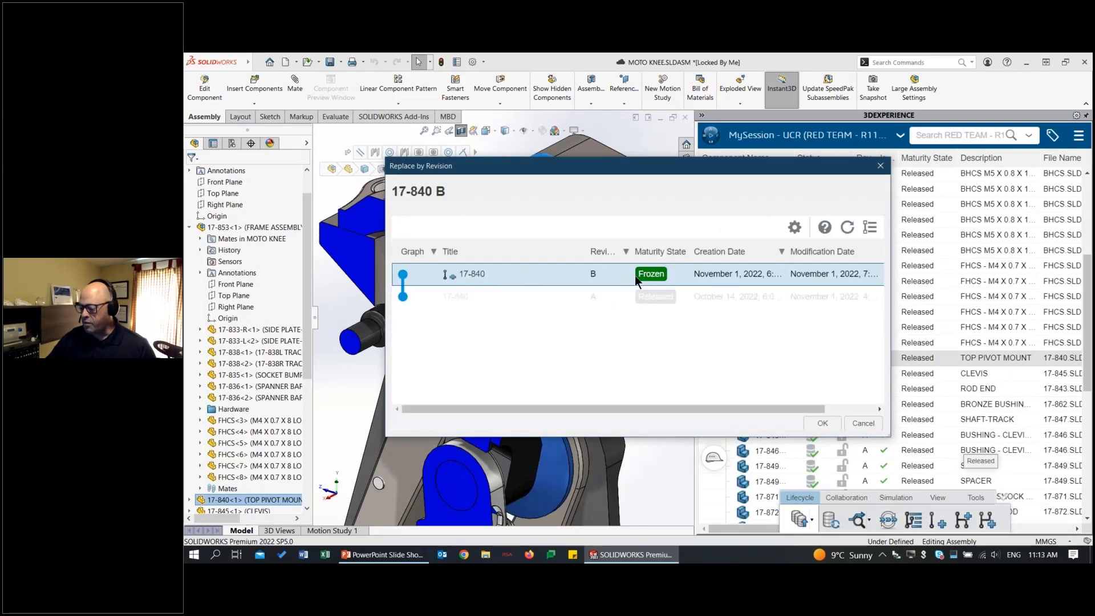
click(549, 278)
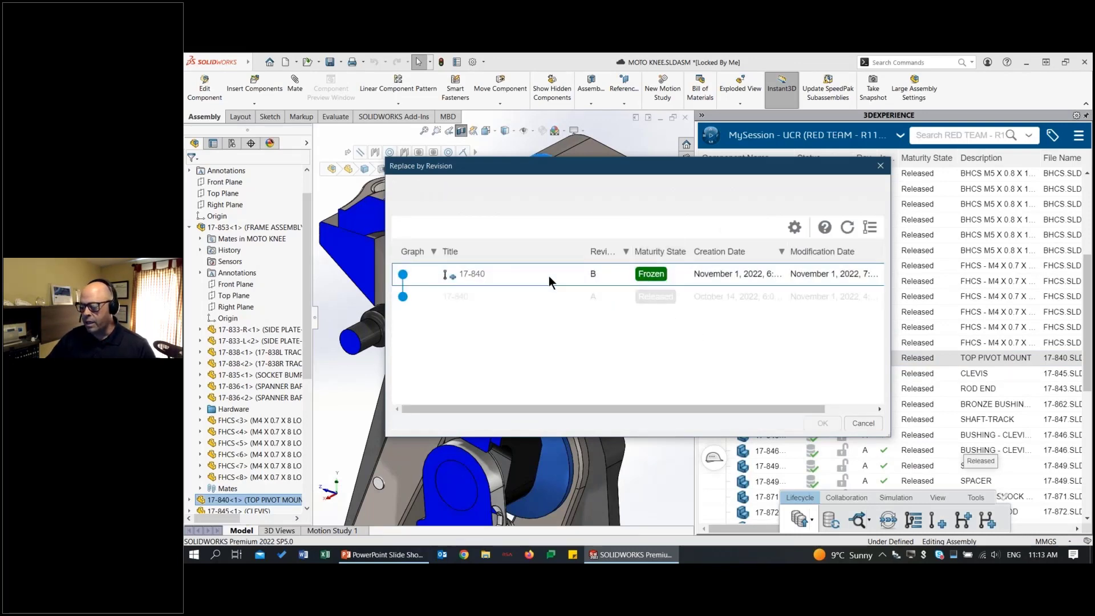
click(549, 280)
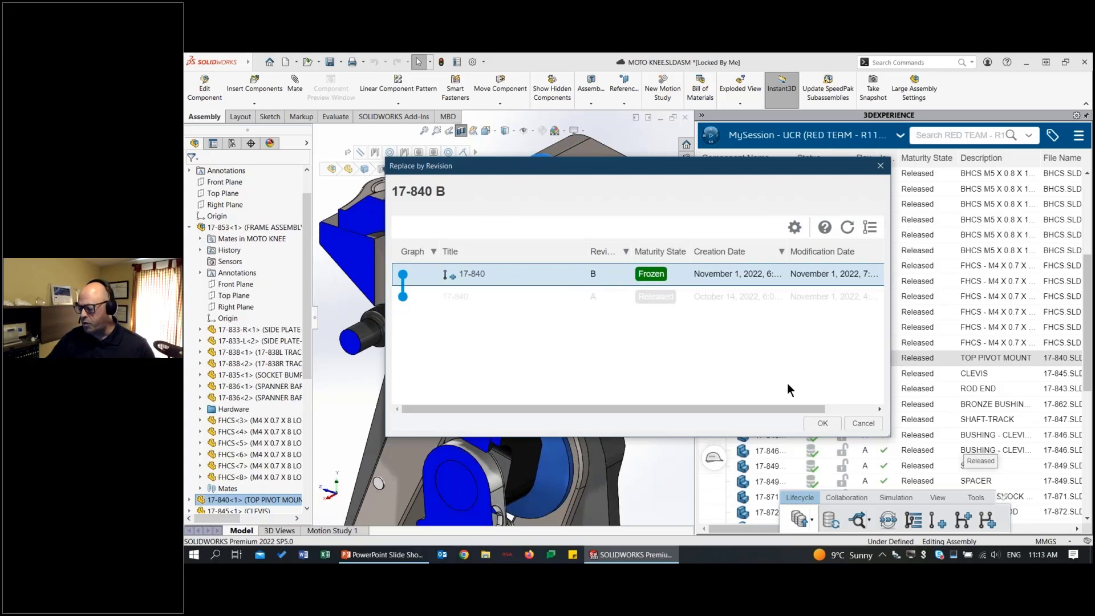
click(821, 423)
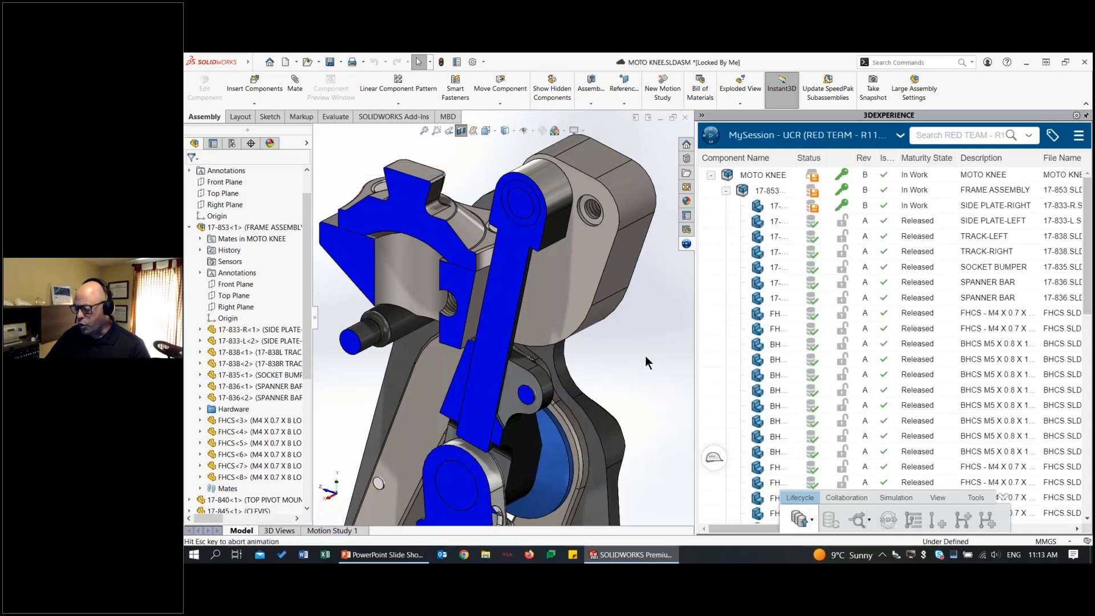
- Fit the assembly in view, turn off the section cut, and switch to the MOTO KNEE drawing
key(f)
click(461, 133)
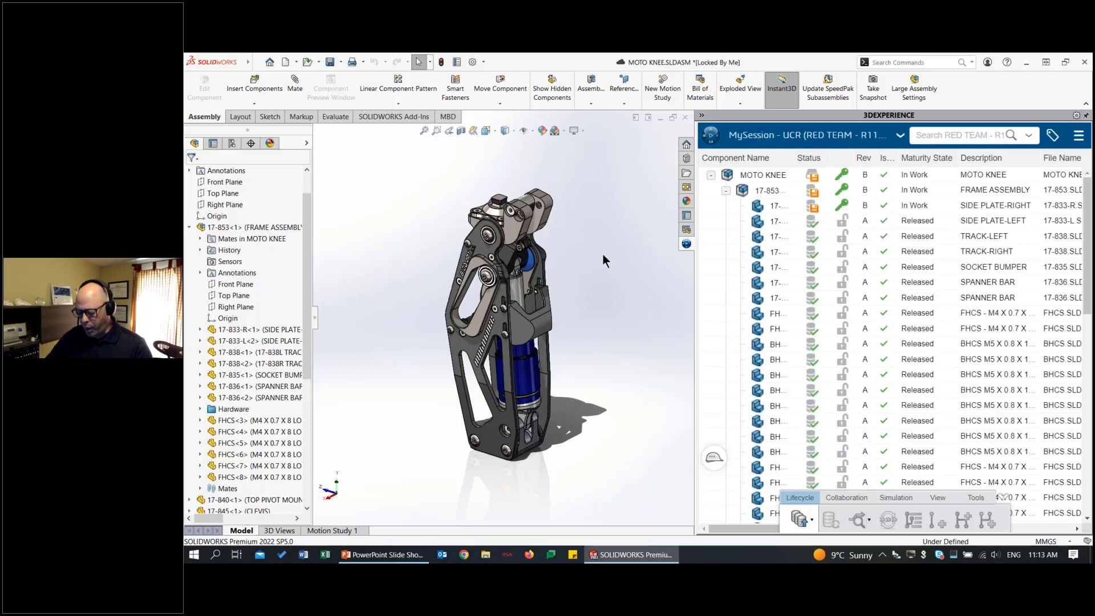
key(ctrl+Tab)
click(676, 316)
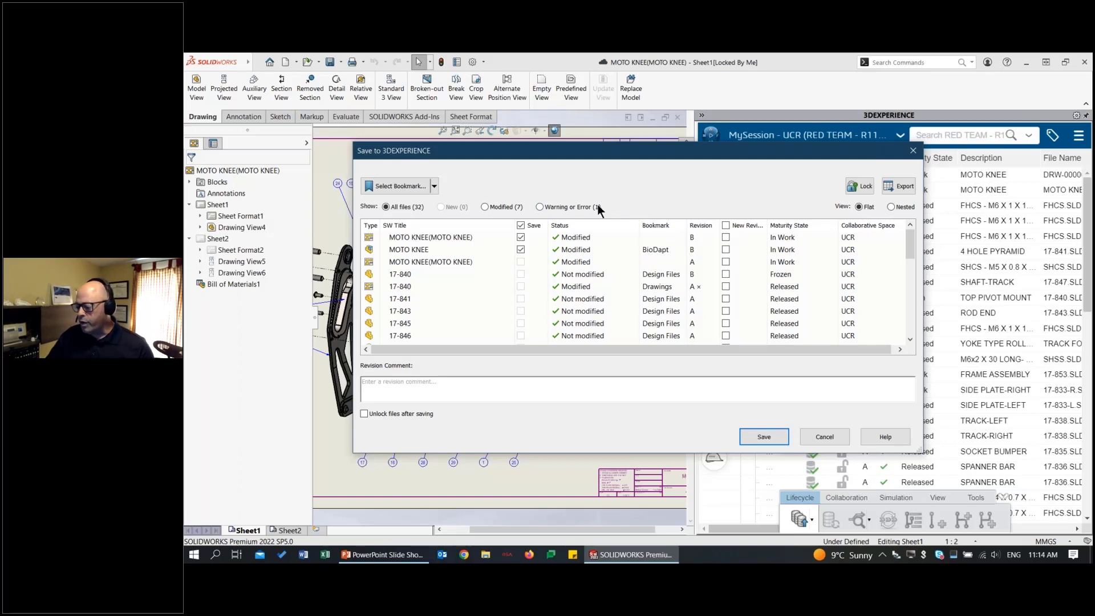
- Filter to the seven Modified files, assign the BioDapt bookmark, and save them to 3DEXPERIENCE
click(553, 206)
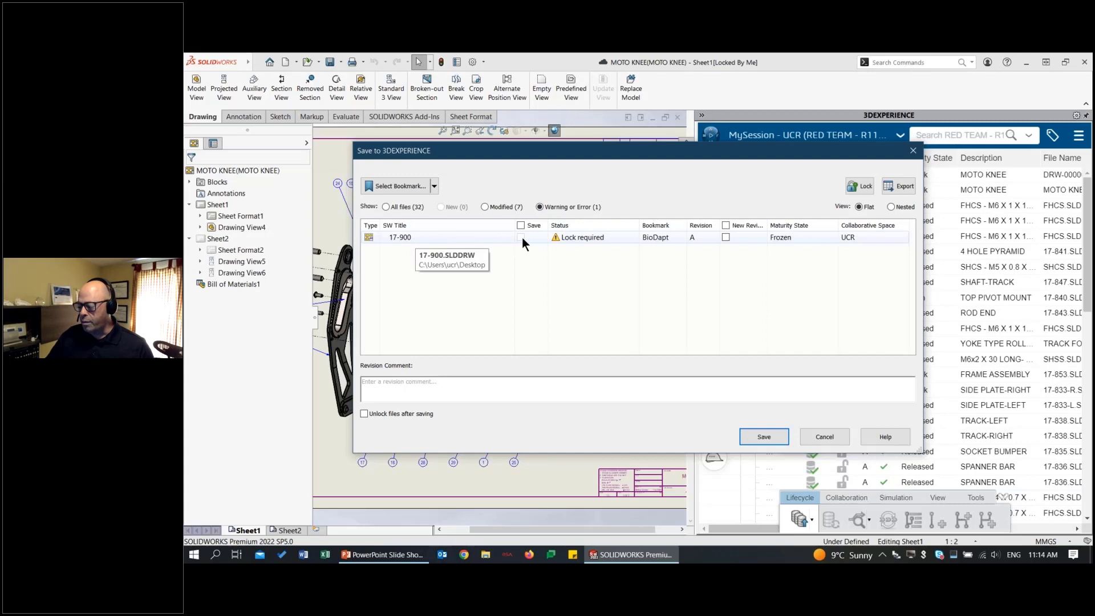
click(501, 207)
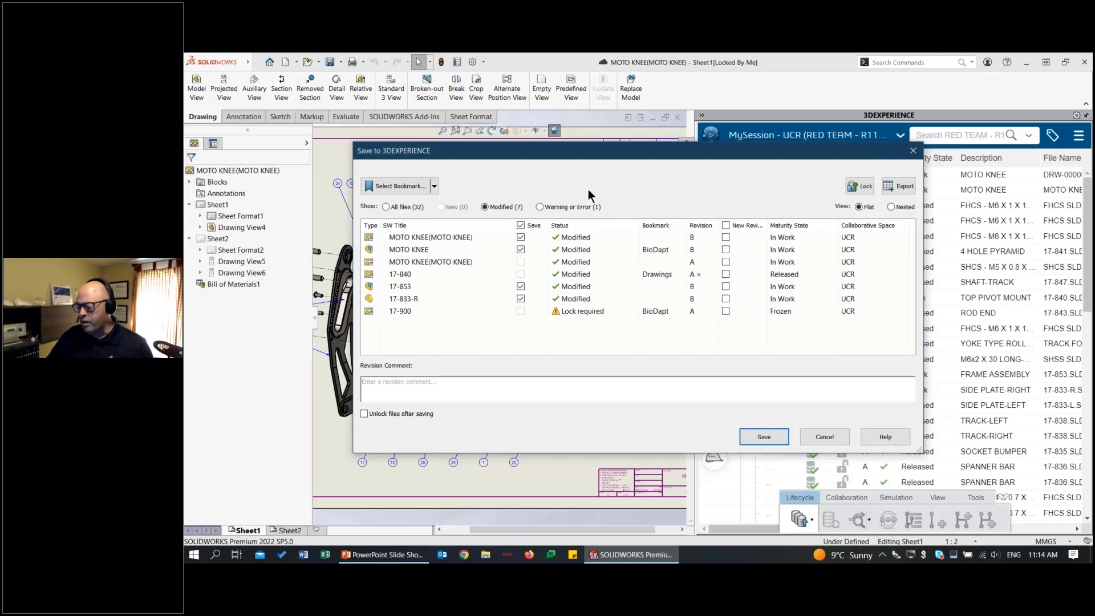
click(391, 186)
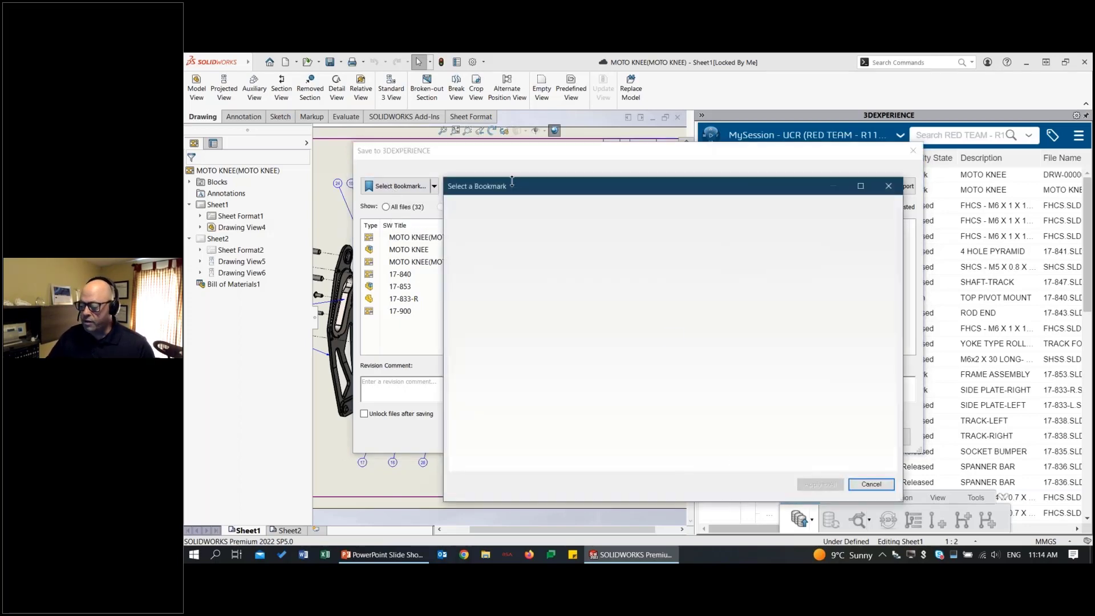
drag(516, 181, 476, 160)
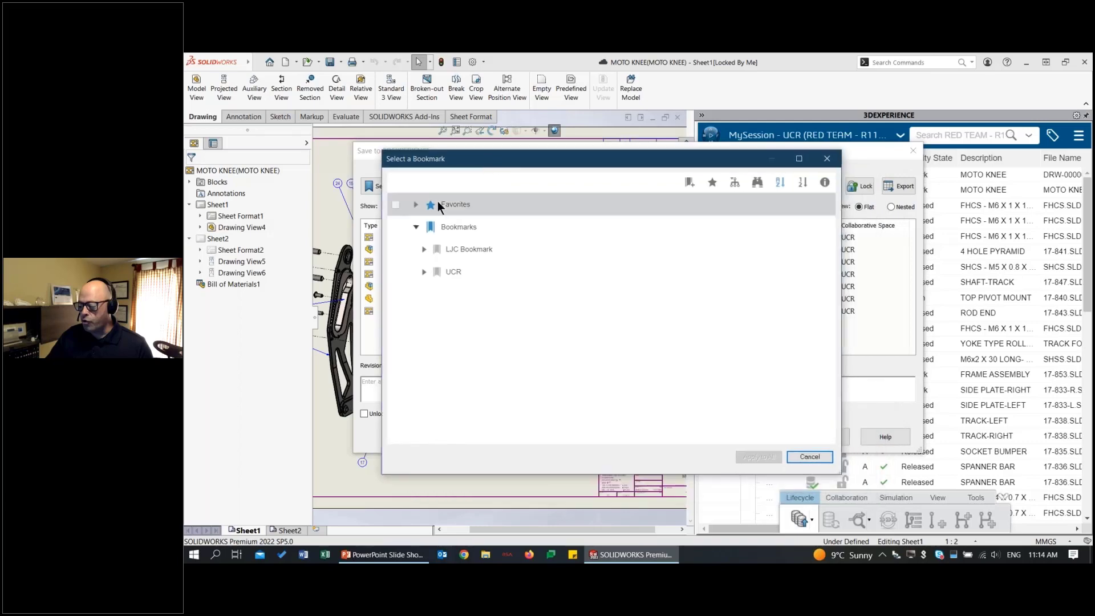
click(416, 209)
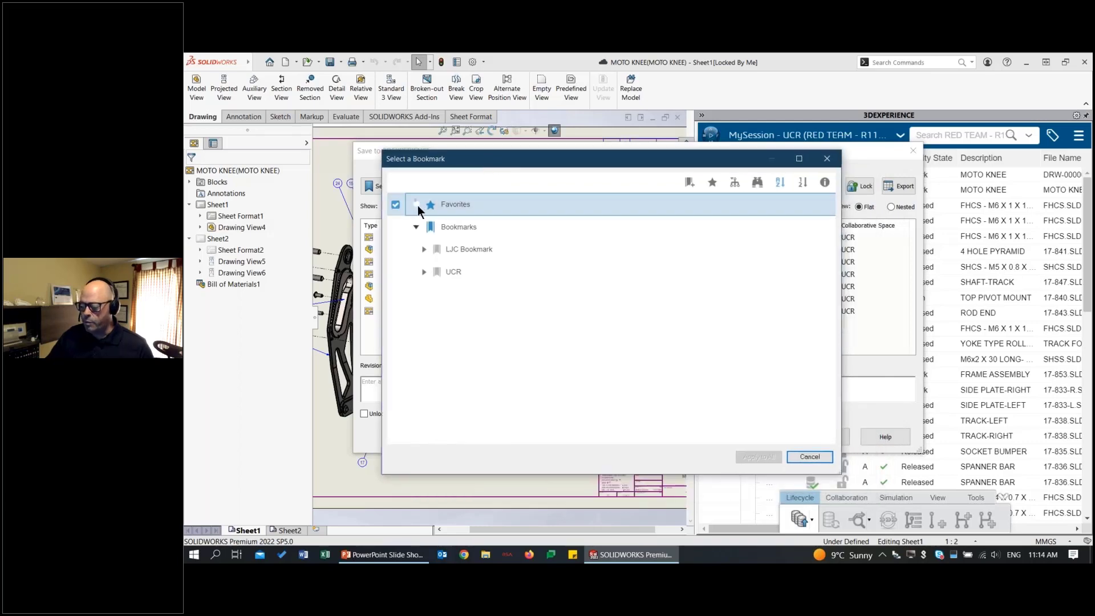
click(470, 227)
click(768, 457)
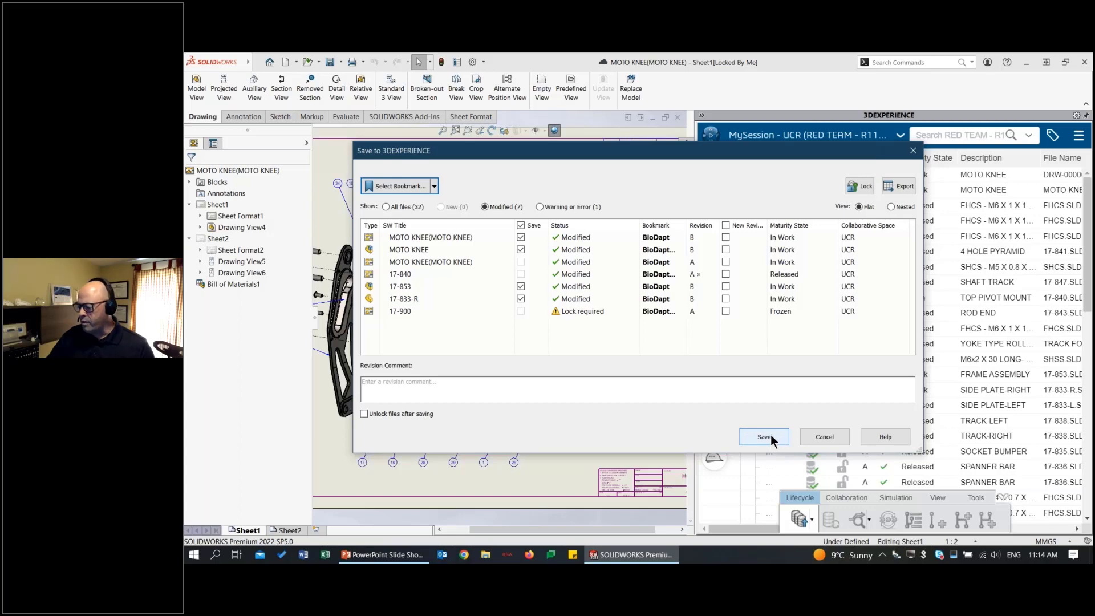
click(771, 434)
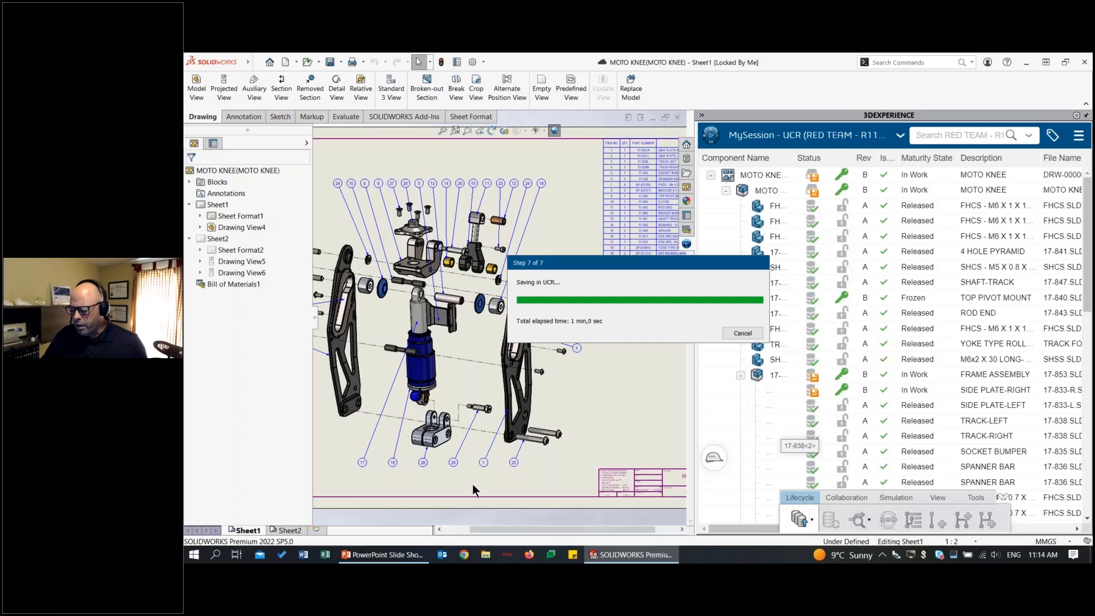
- Return to the slide show and advance to slide 12, 'Mobilité des données'
key(alt+Tab)
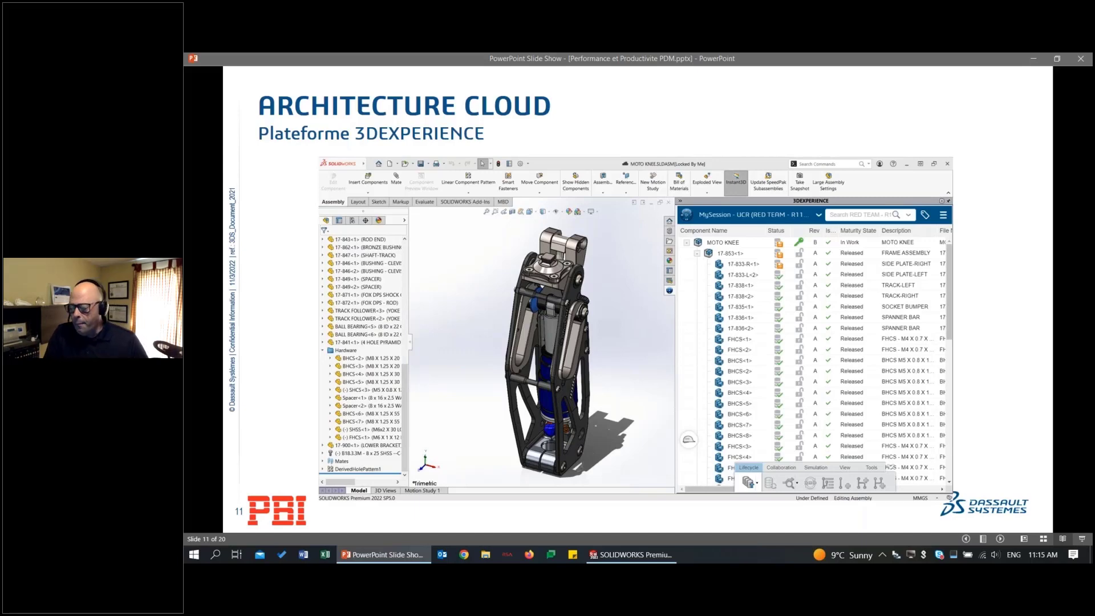
key(Right)
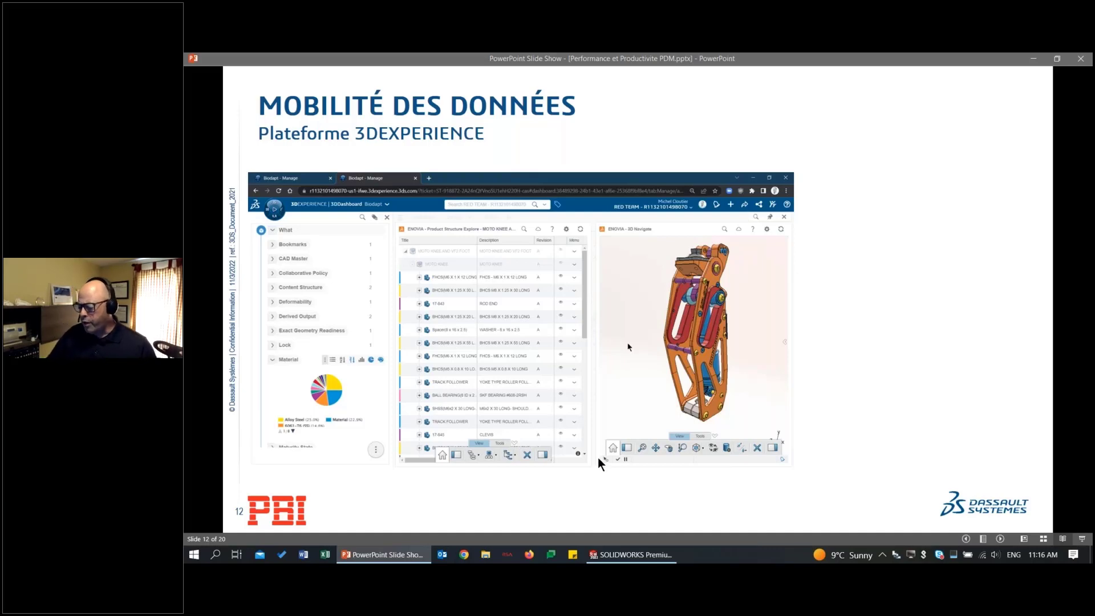
- Minimize the slide show and SOLIDWORKS, then open the Commercial Platform 3DDashboard in Chrome
click(1034, 60)
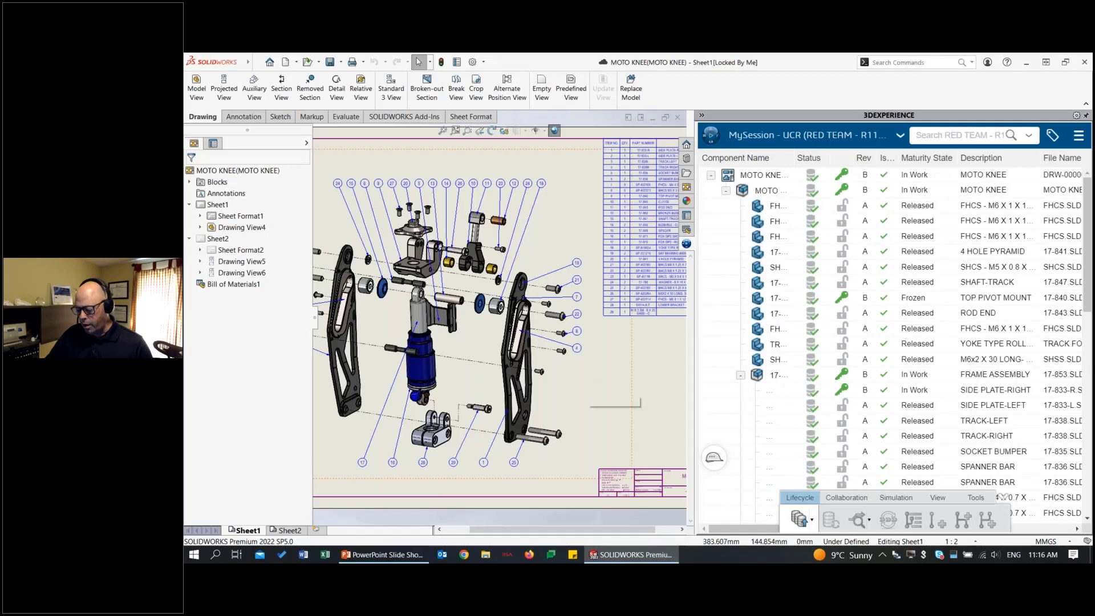
click(1025, 63)
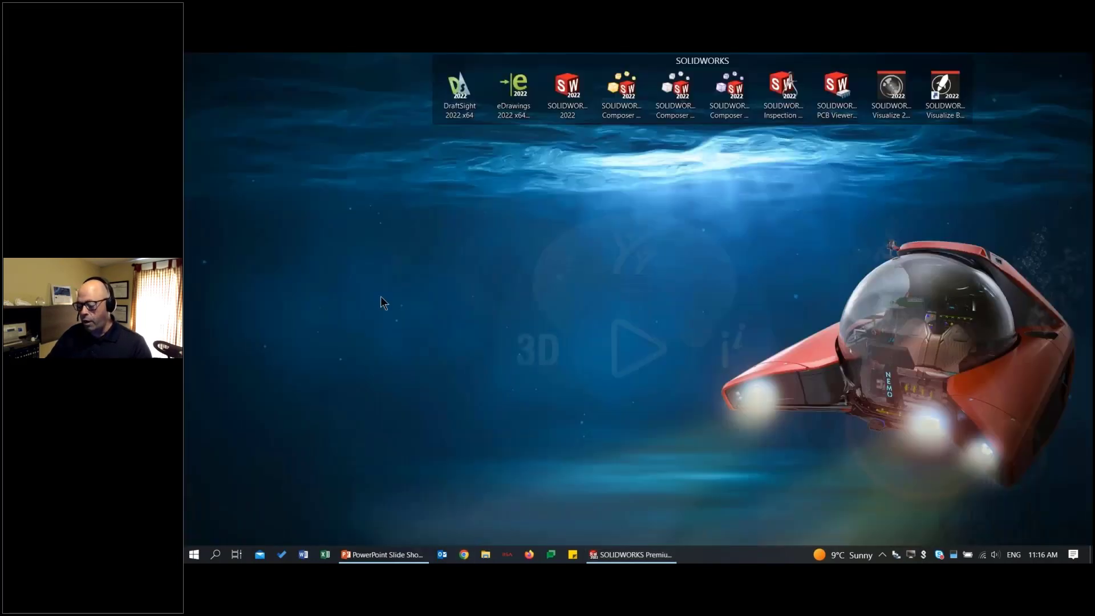
click(463, 554)
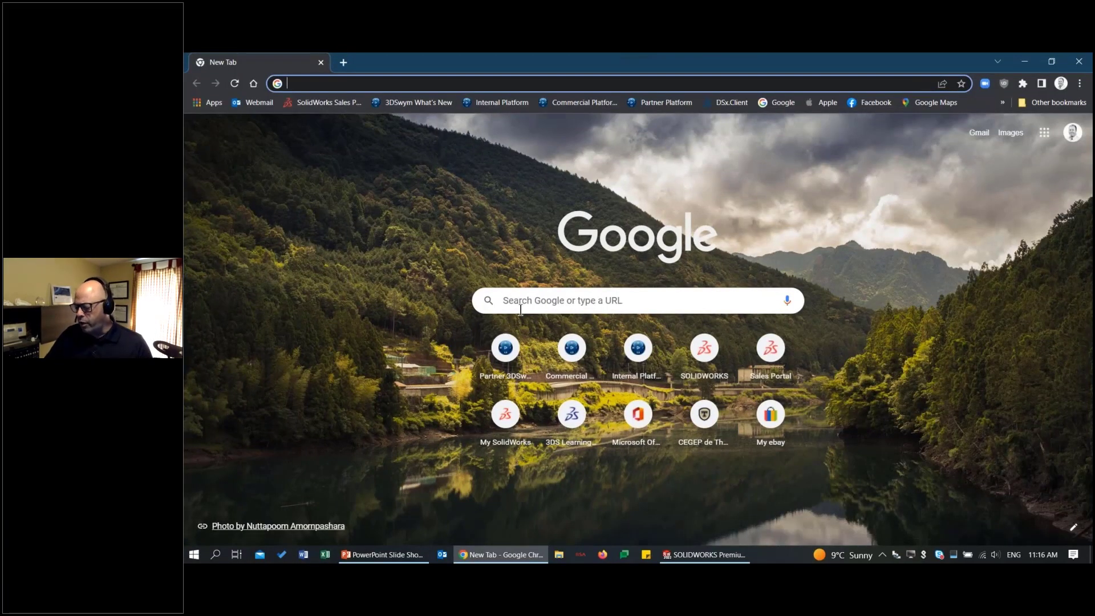
click(572, 352)
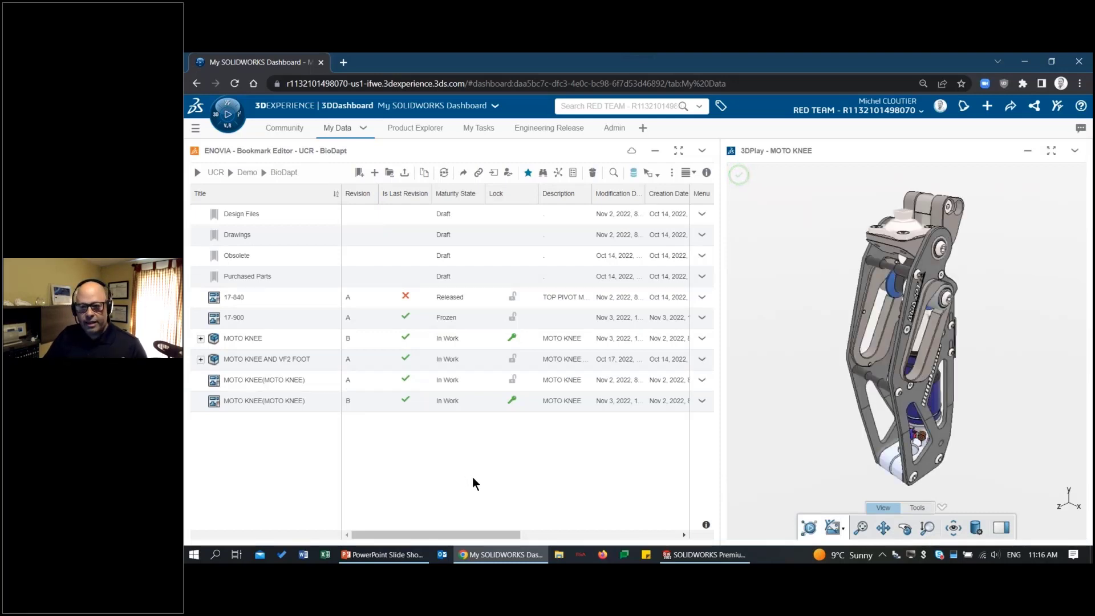
- Expand MOTO KNEE AND VF2 FOOT in the BioDapt bookmark and load it into 3DPlay
mouse_move(1007, 379)
middle_down()
mouse_move(962, 350)
mouse_move(962, 407)
middle_up()
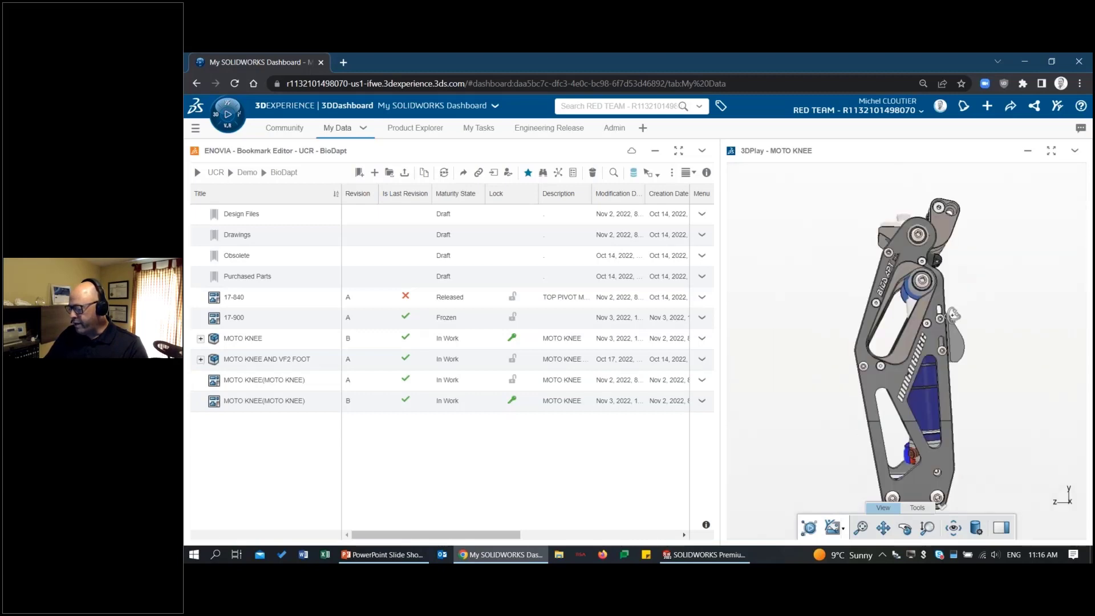
scroll(962, 406, up, 3)
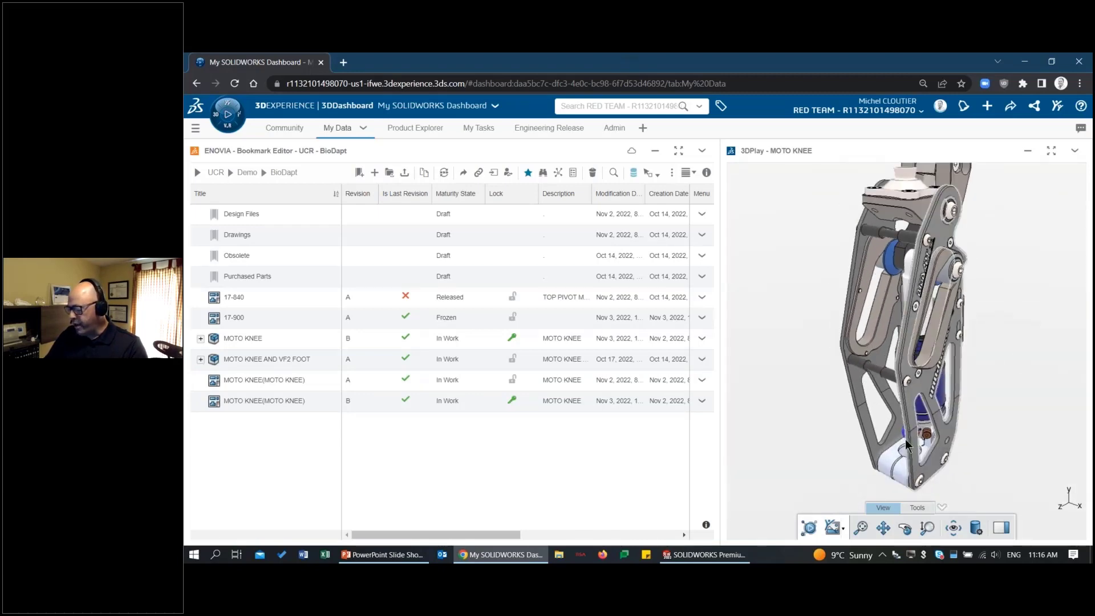
click(261, 342)
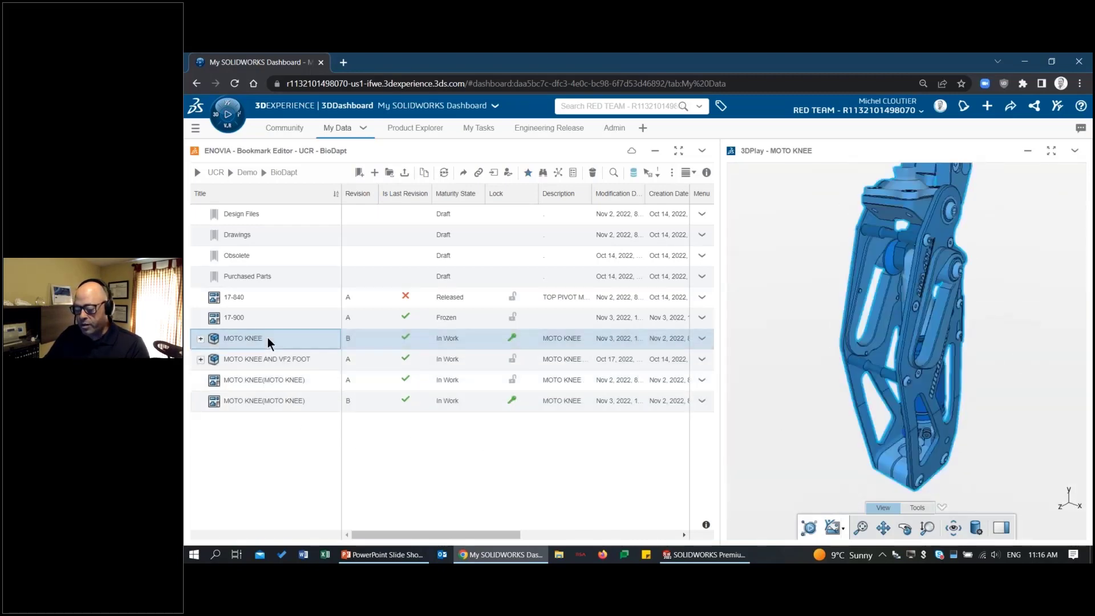
click(200, 359)
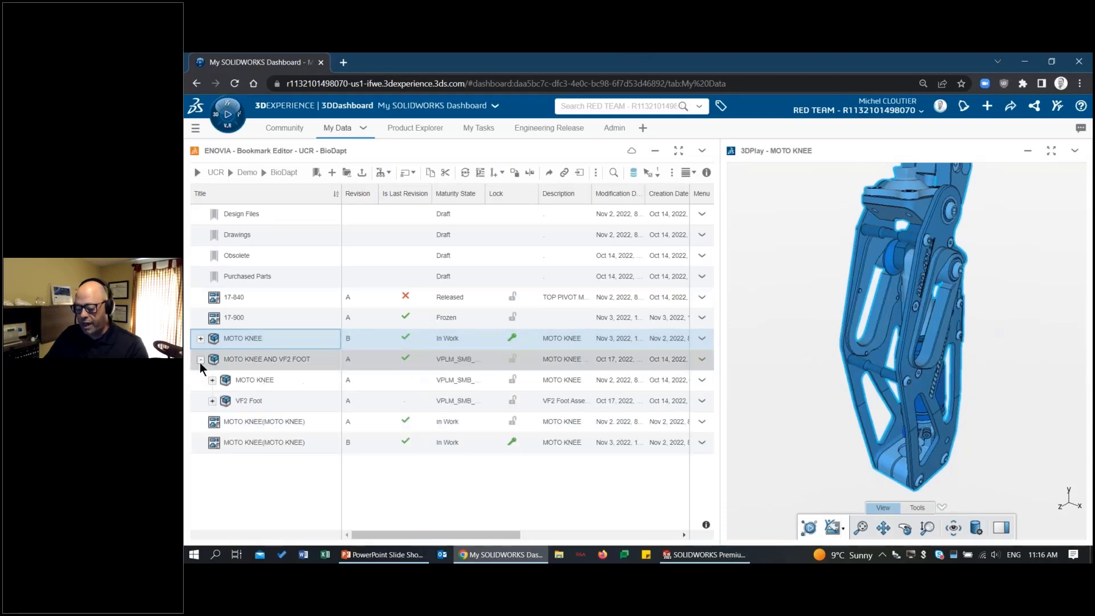
click(240, 363)
drag(232, 358, 830, 420)
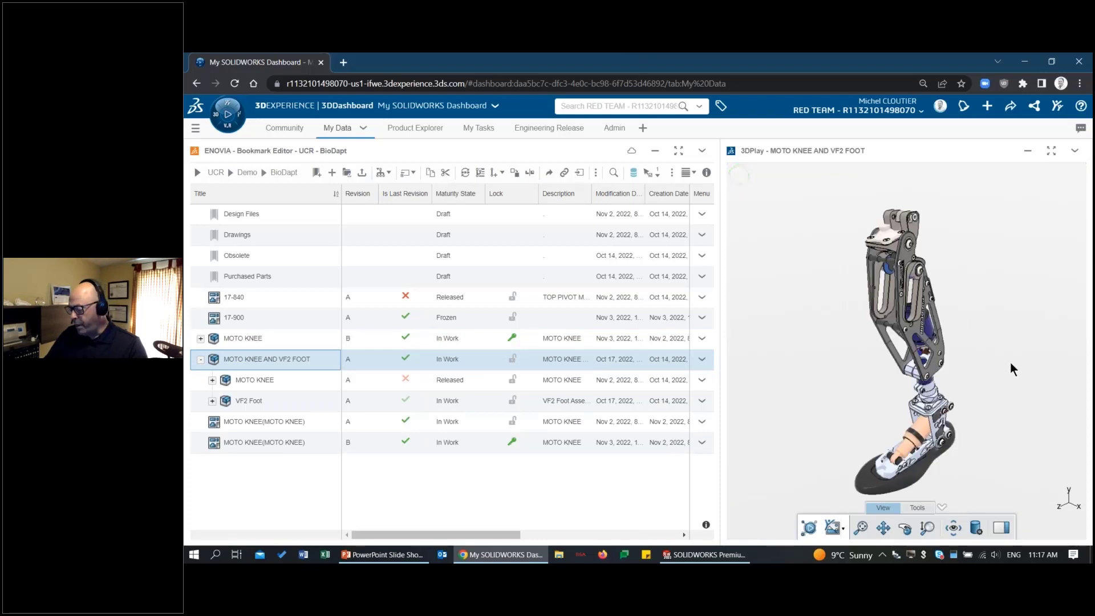
- Load MOTO KNEE revision B into the 3DPlay viewer instead
scroll(1004, 368, up, 1)
scroll(986, 368, up, 1)
scroll(976, 342, up, 2)
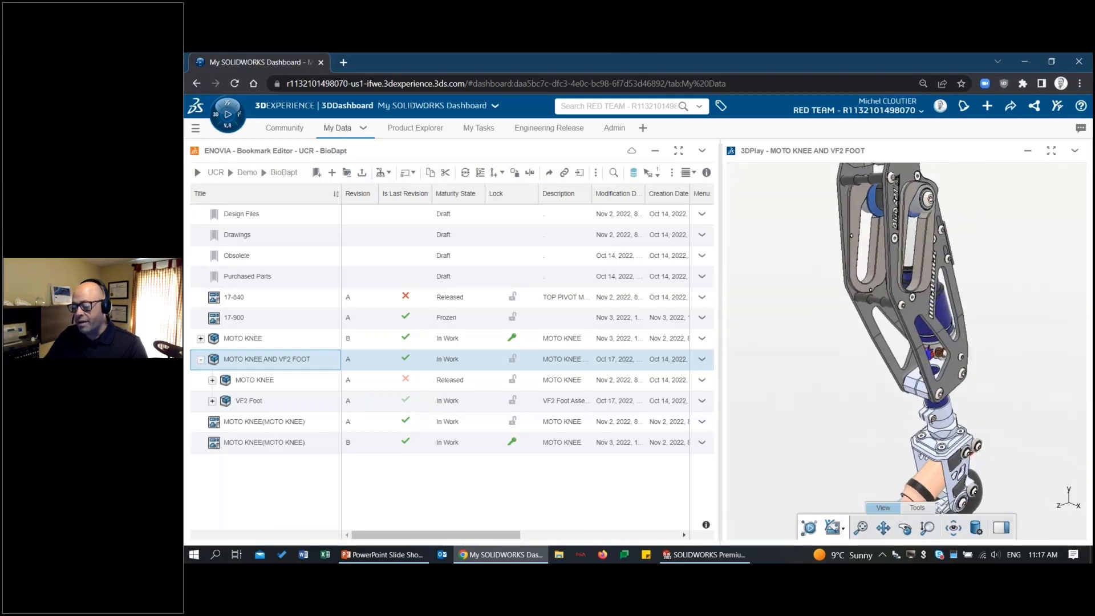
mouse_move(280, 338)
mouse_down()
mouse_move(835, 328)
mouse_move(812, 352)
mouse_up()
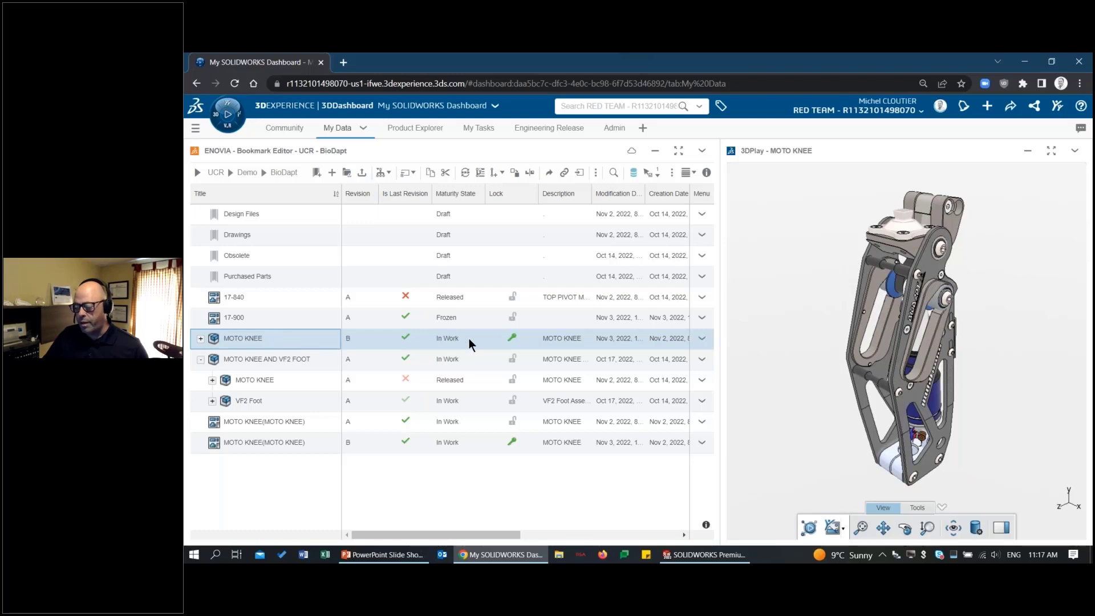
click(465, 173)
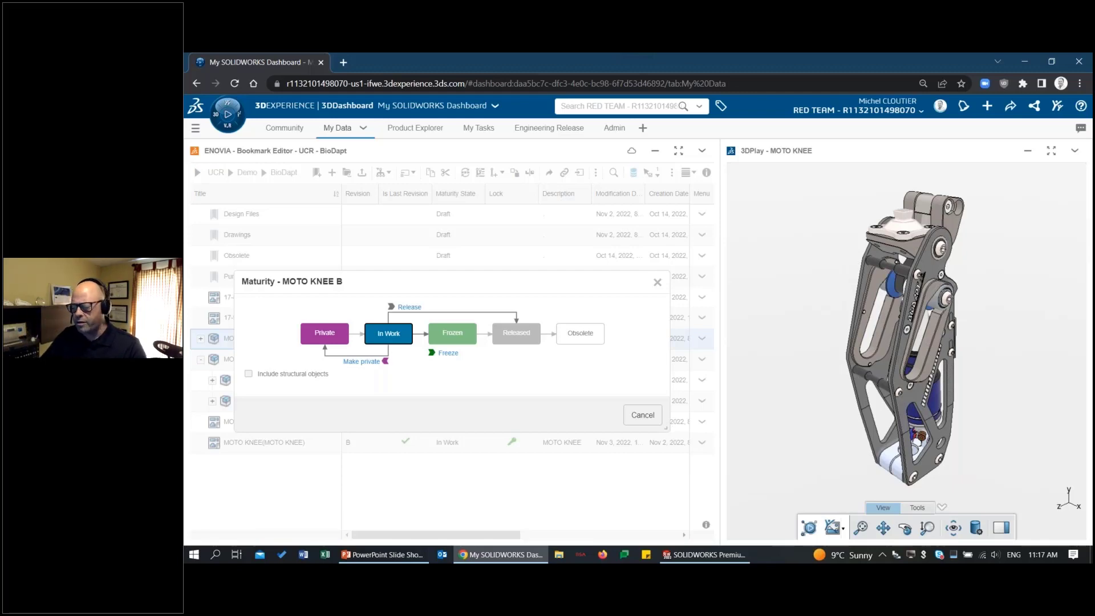
key(Escape)
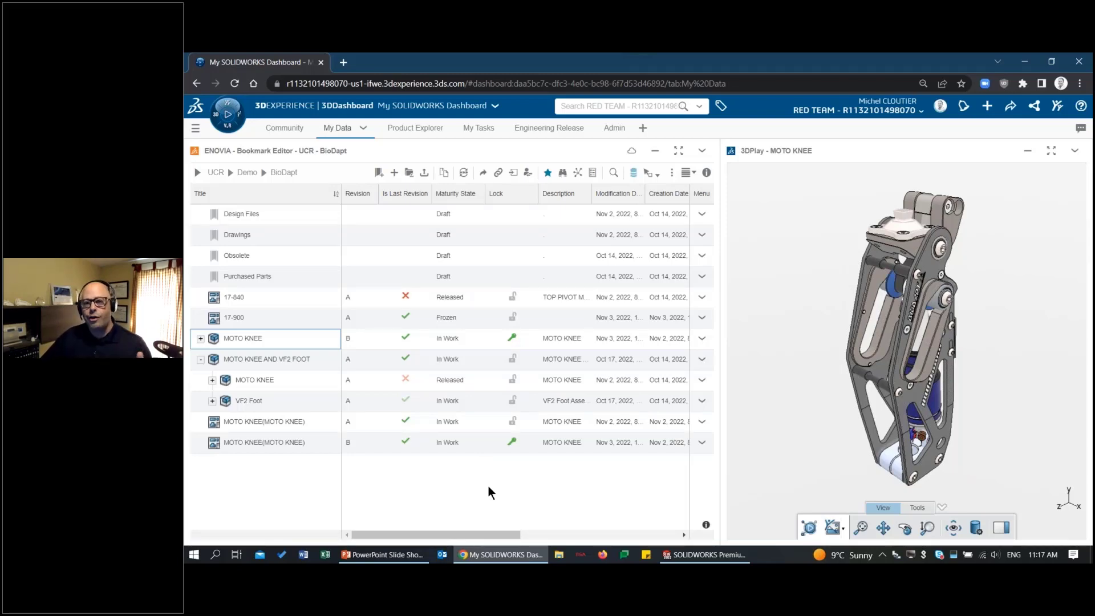
click(296, 340)
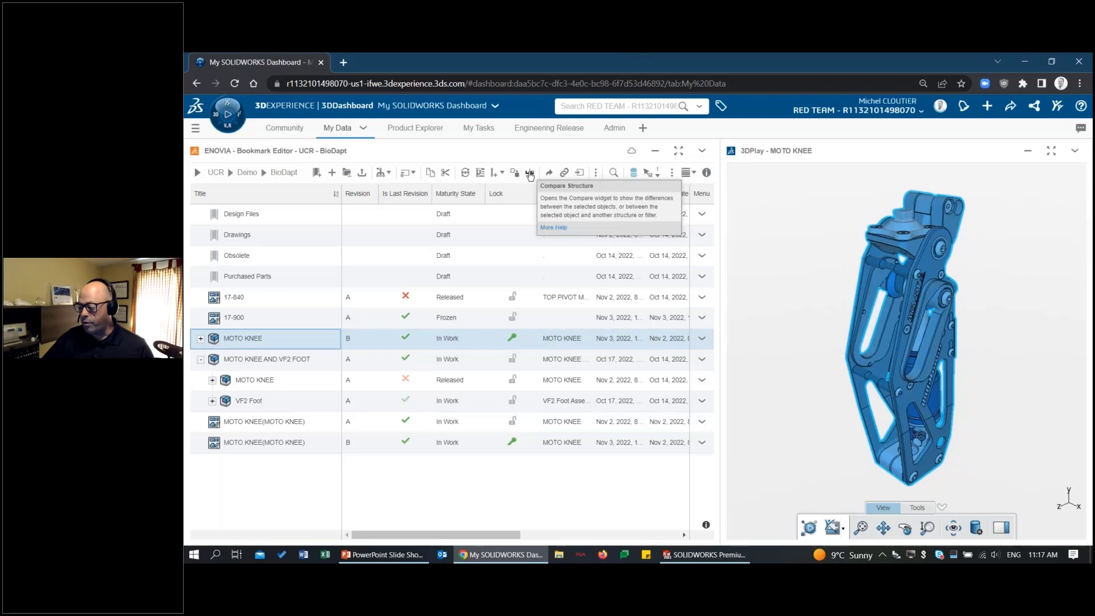
- Set up Compare Structure with MOTO KNEE revision B against revision A from Open Revisions
click(530, 174)
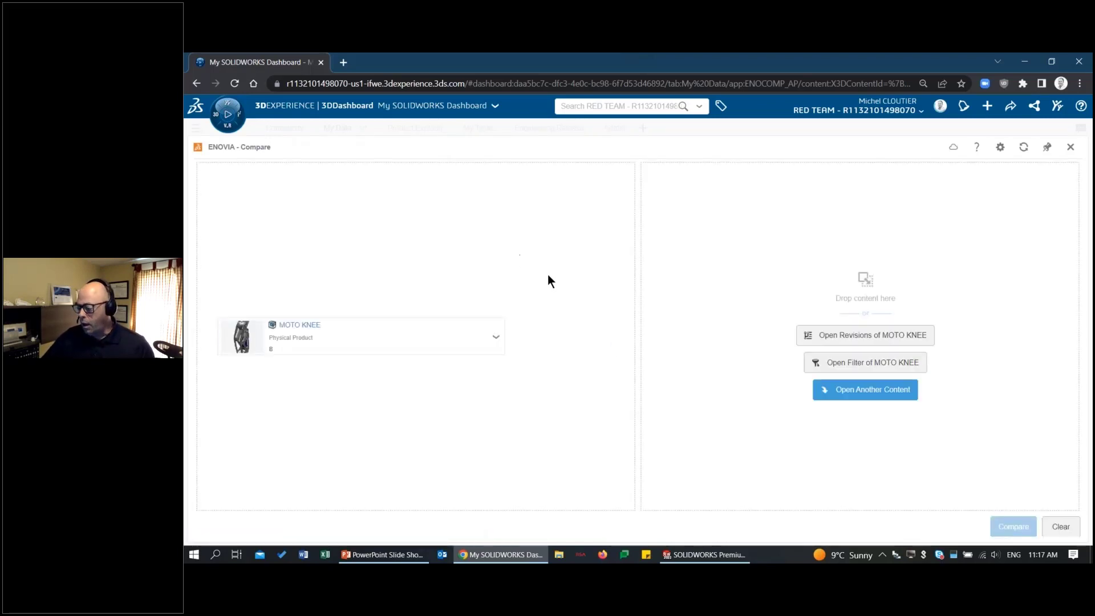
click(885, 337)
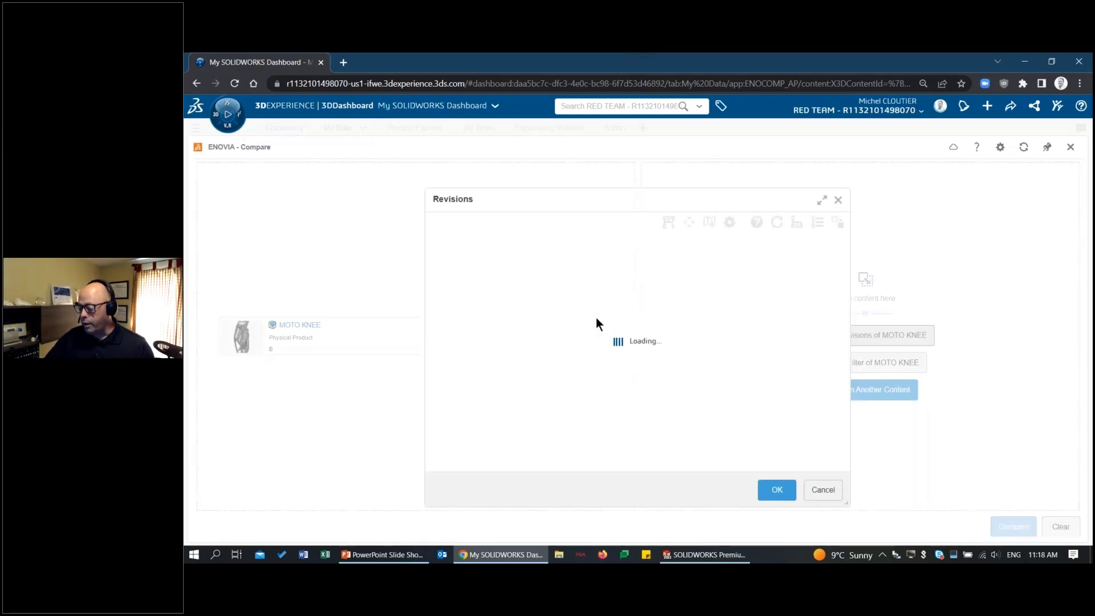
click(491, 375)
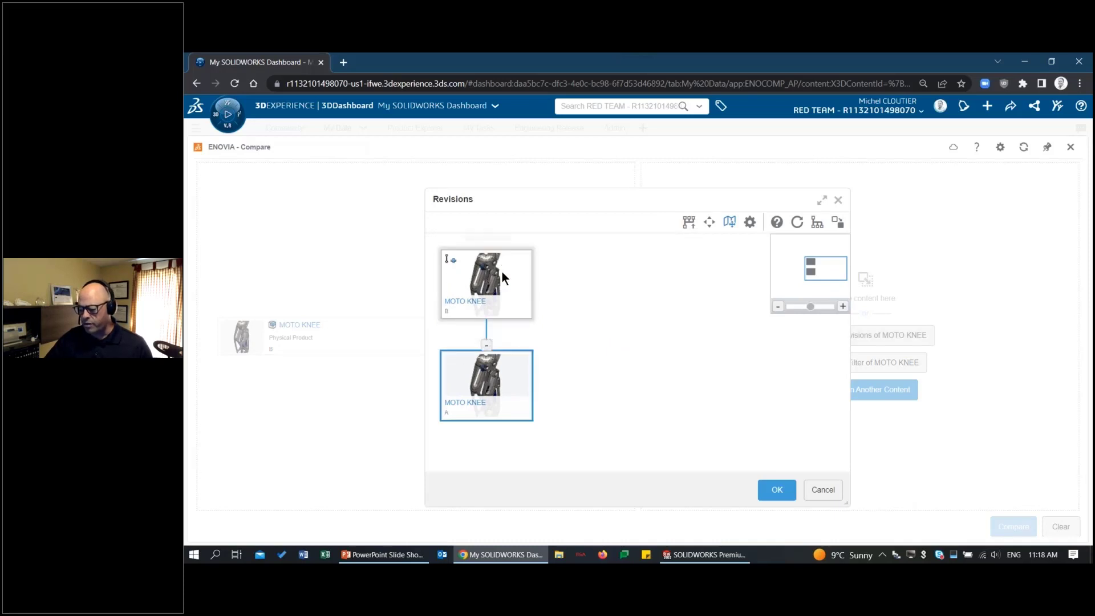
click(775, 489)
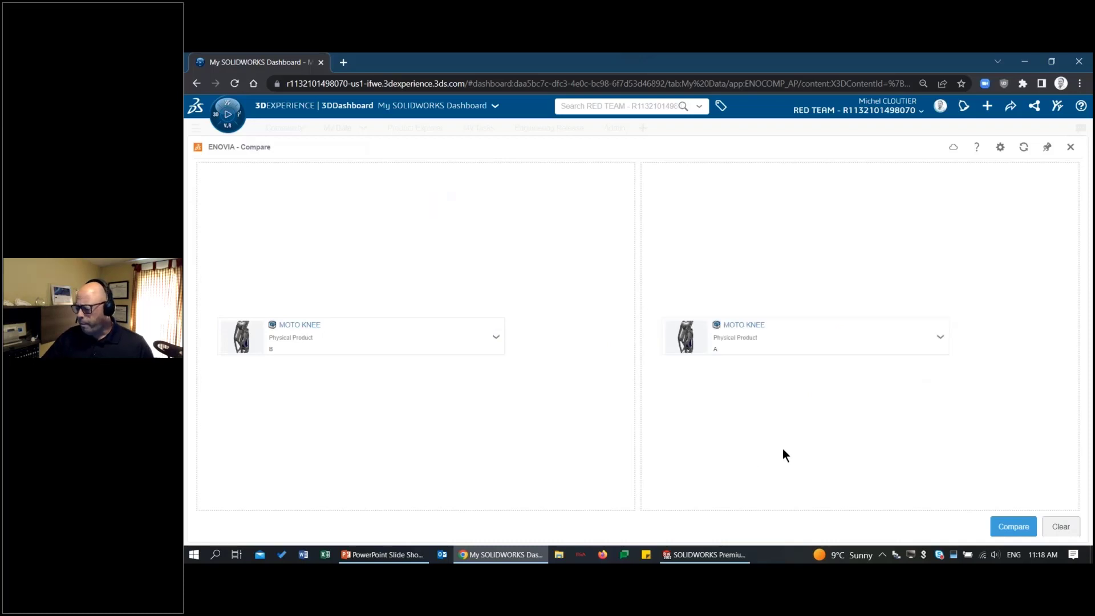
- Run the comparison to show colour-coded differences between MOTO KNEE revisions B and A
click(1009, 520)
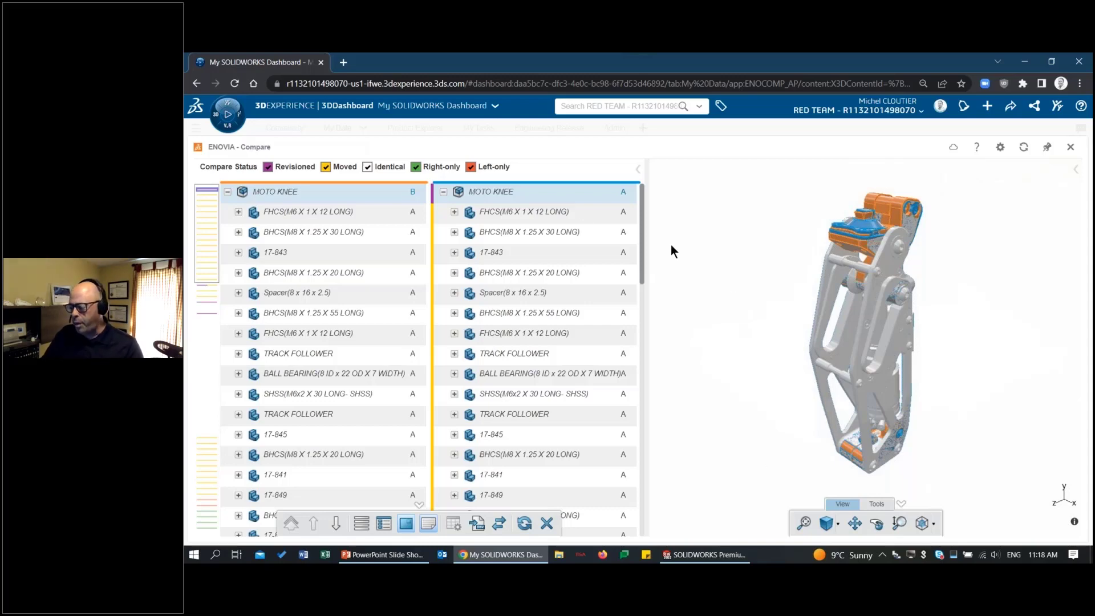
- Hide identical, moved, left-only and right-only parts, leaving only revisioned parts in the comparison
click(368, 167)
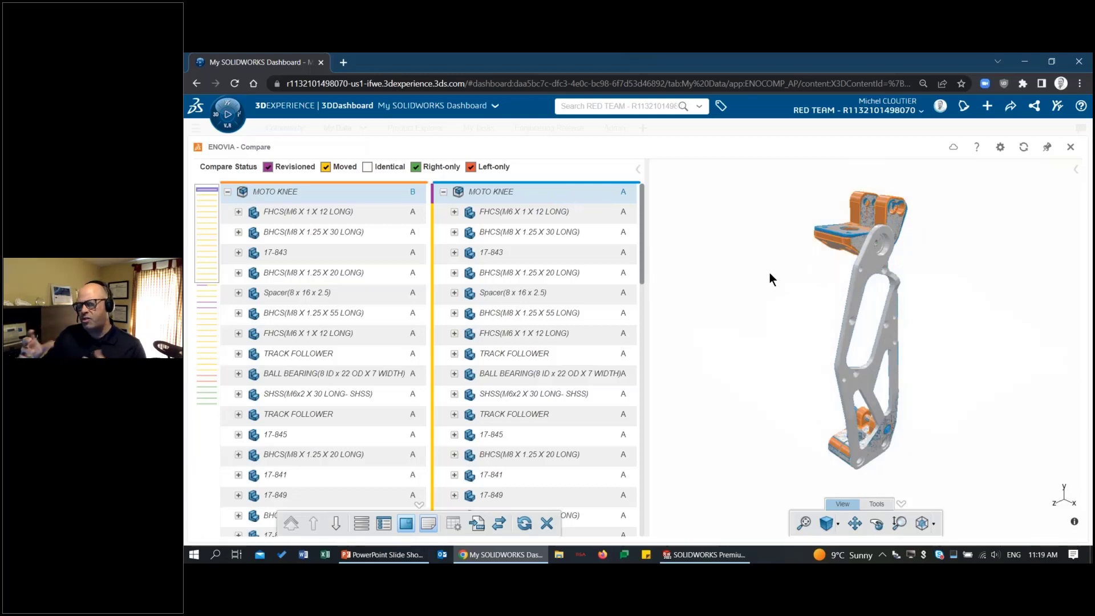
click(324, 168)
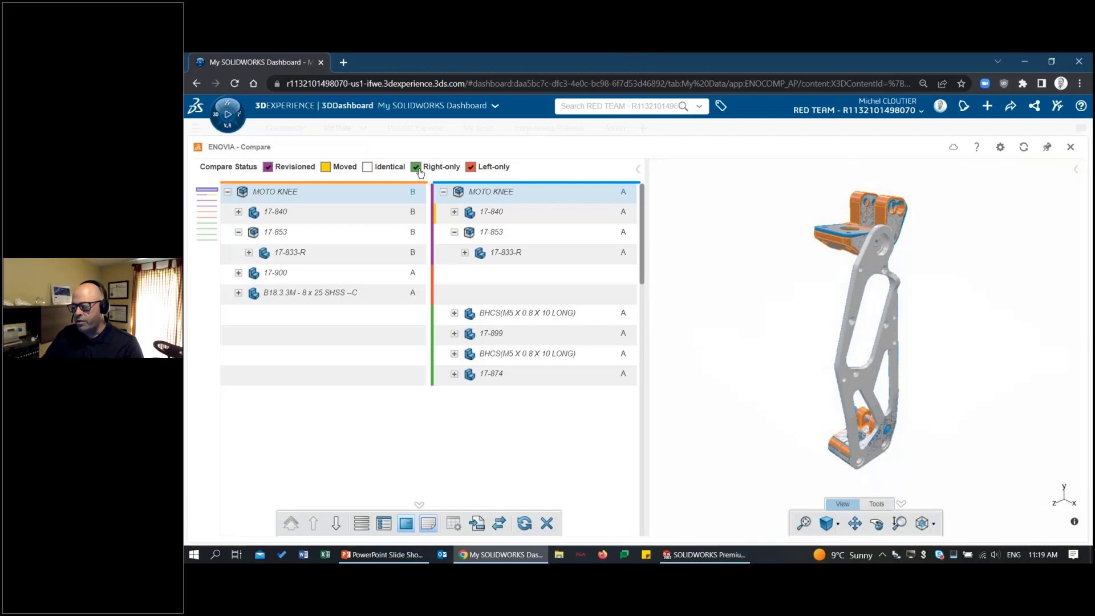
click(417, 168)
click(470, 167)
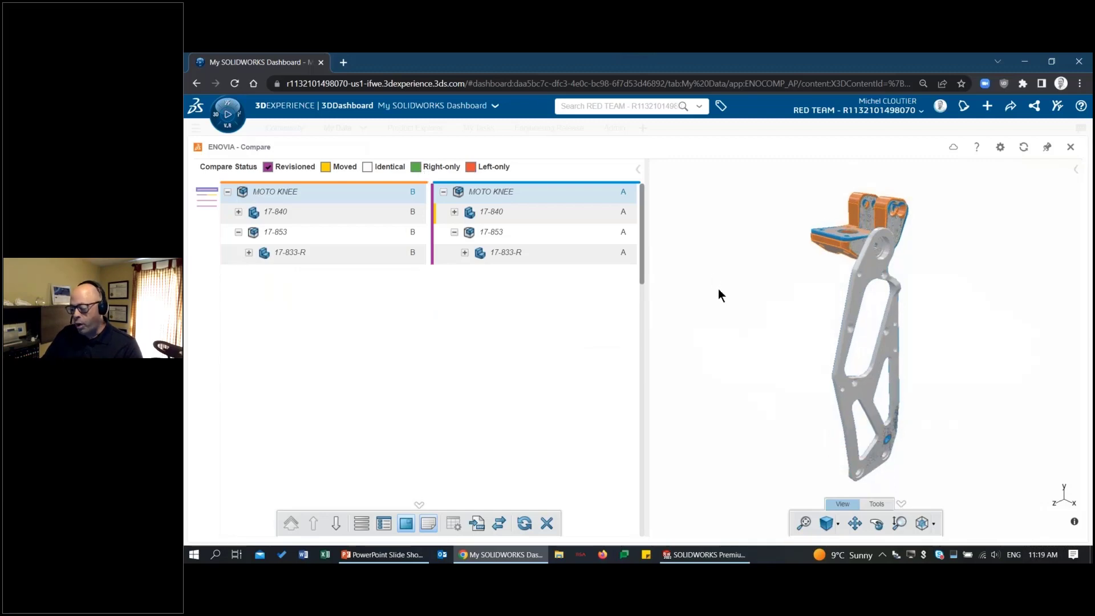
- Orbit and zoom the 3D viewer to inspect the revisioned leg plate from several angles
mouse_move(768, 317)
mouse_down()
mouse_move(933, 219)
mouse_move(891, 198)
mouse_up()
scroll(898, 189, up, 2)
scroll(898, 188, up, 2)
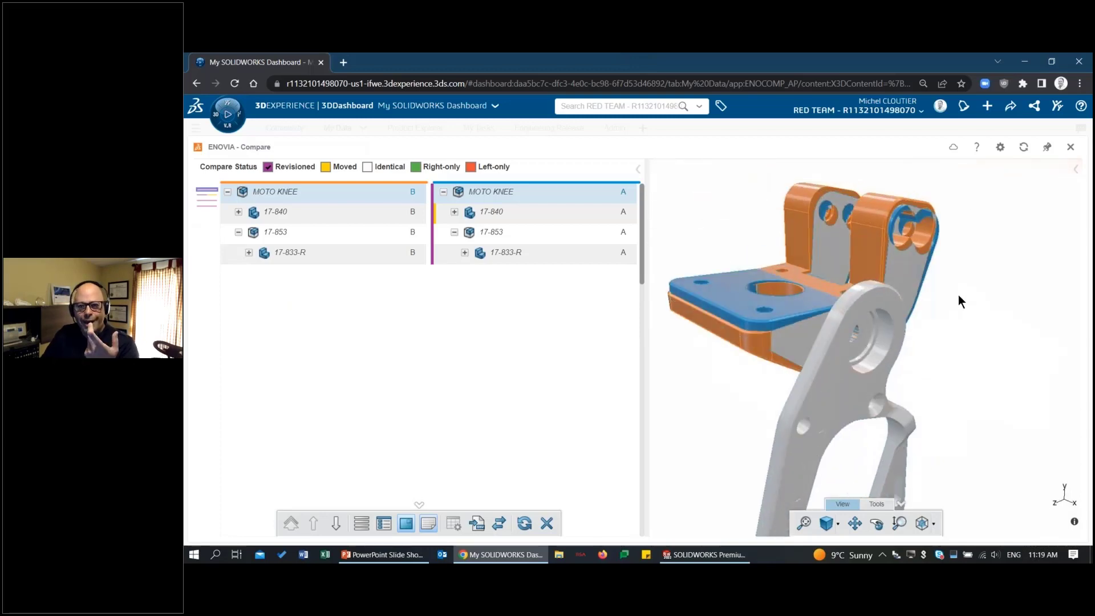
scroll(960, 306, down, 3)
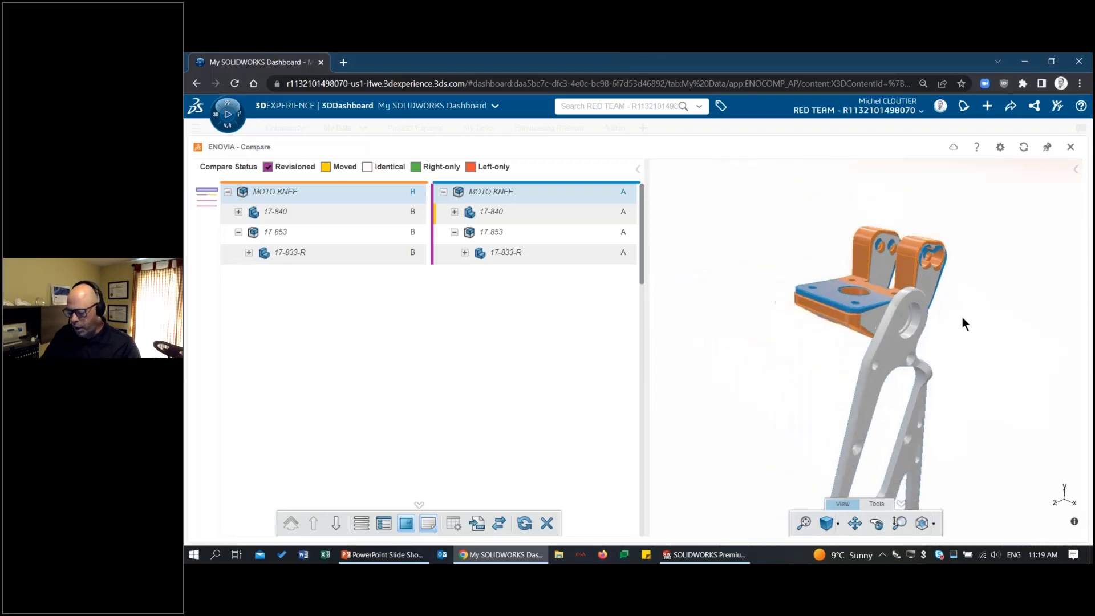
mouse_move(967, 331)
mouse_down()
mouse_move(921, 292)
mouse_move(936, 266)
mouse_up()
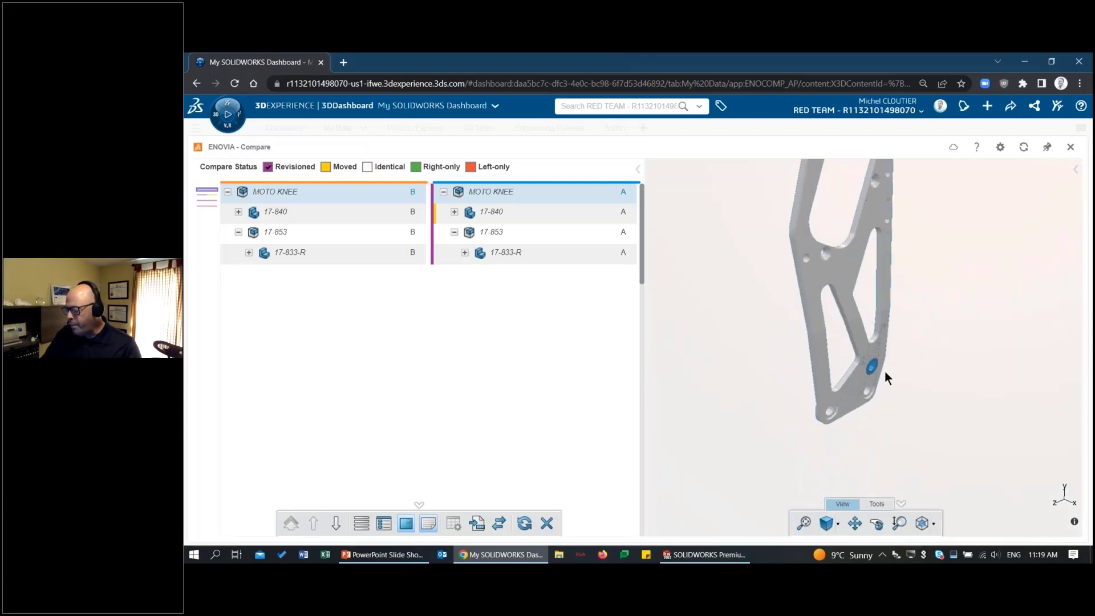
scroll(883, 370, up, 2)
scroll(880, 368, up, 2)
scroll(875, 362, up, 2)
scroll(844, 347, up, 2)
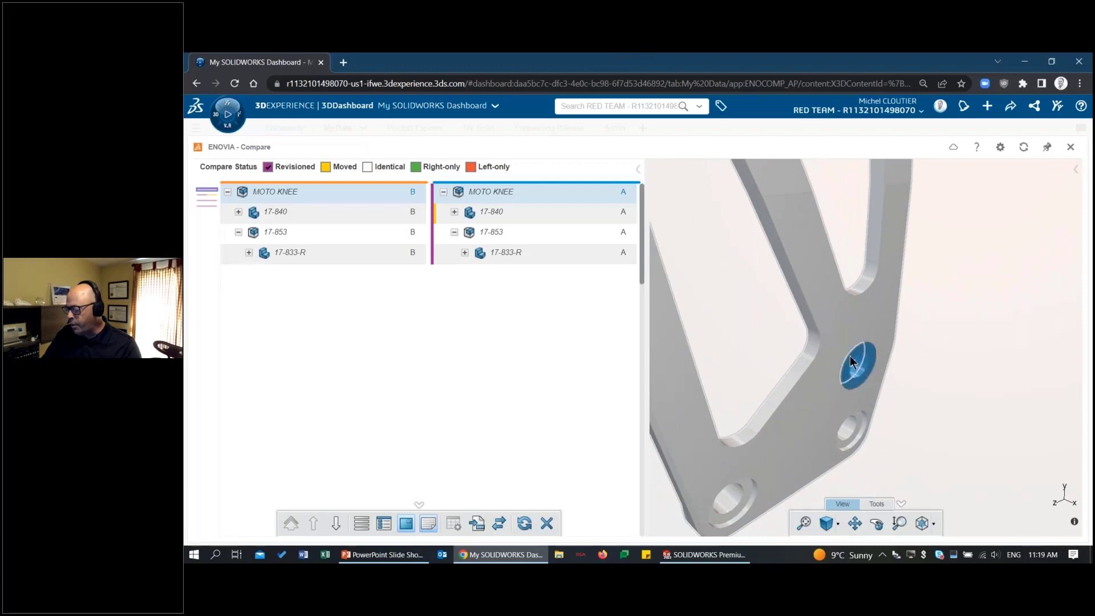
scroll(850, 356, down, 3)
mouse_move(851, 342)
mouse_down()
mouse_move(837, 283)
mouse_move(853, 355)
mouse_up()
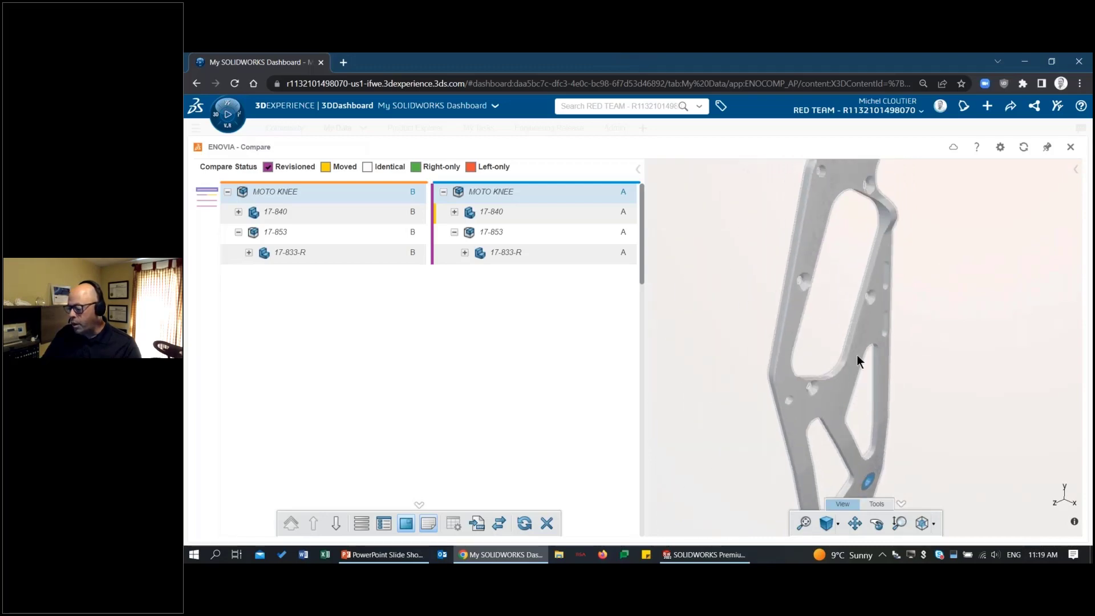
scroll(856, 355, down, 3)
scroll(923, 311, down, 2)
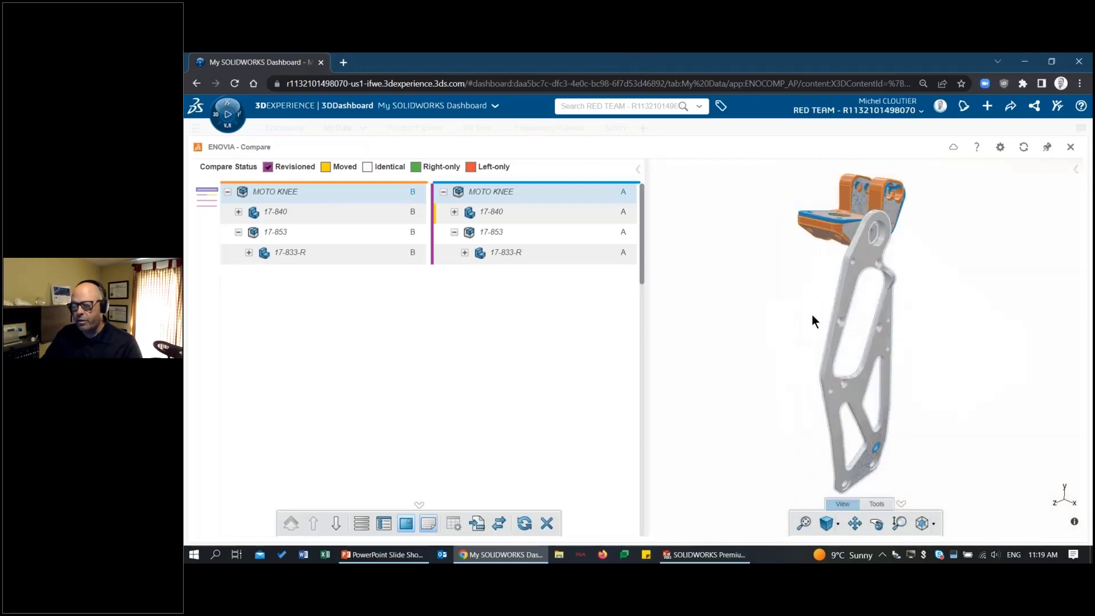
- Show the revisioned, left-only and right-only categories again and export the MOTO KNEE comparison
click(268, 167)
click(415, 167)
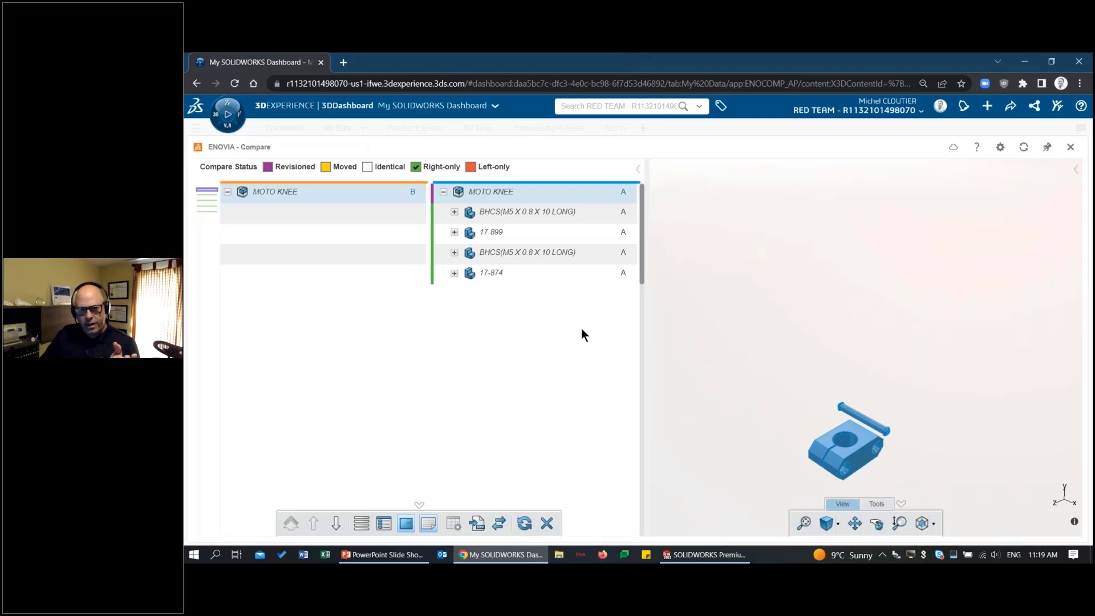
click(471, 169)
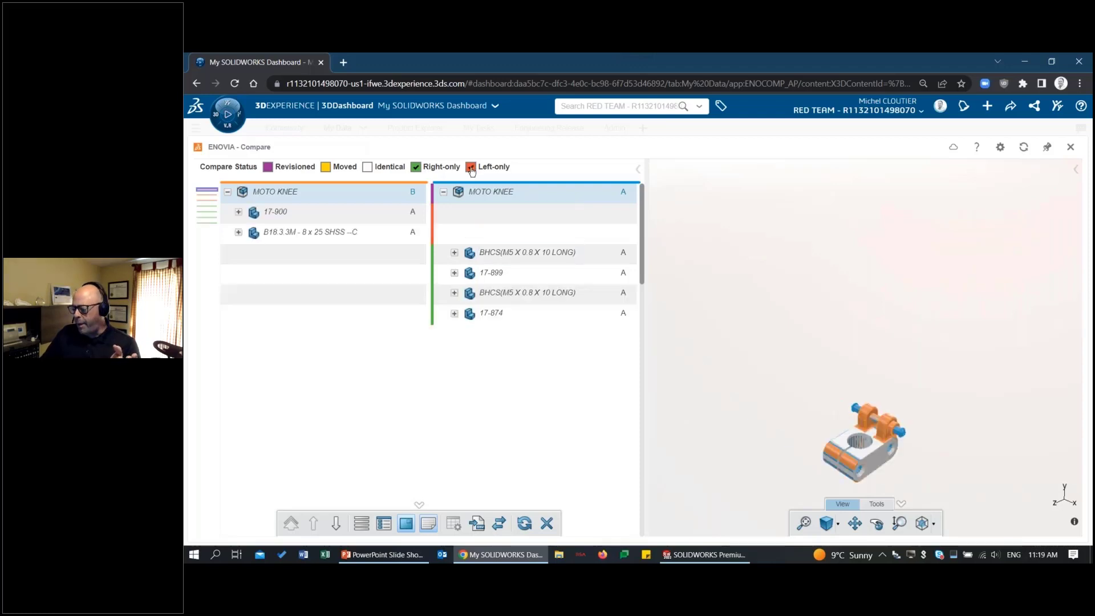
click(416, 168)
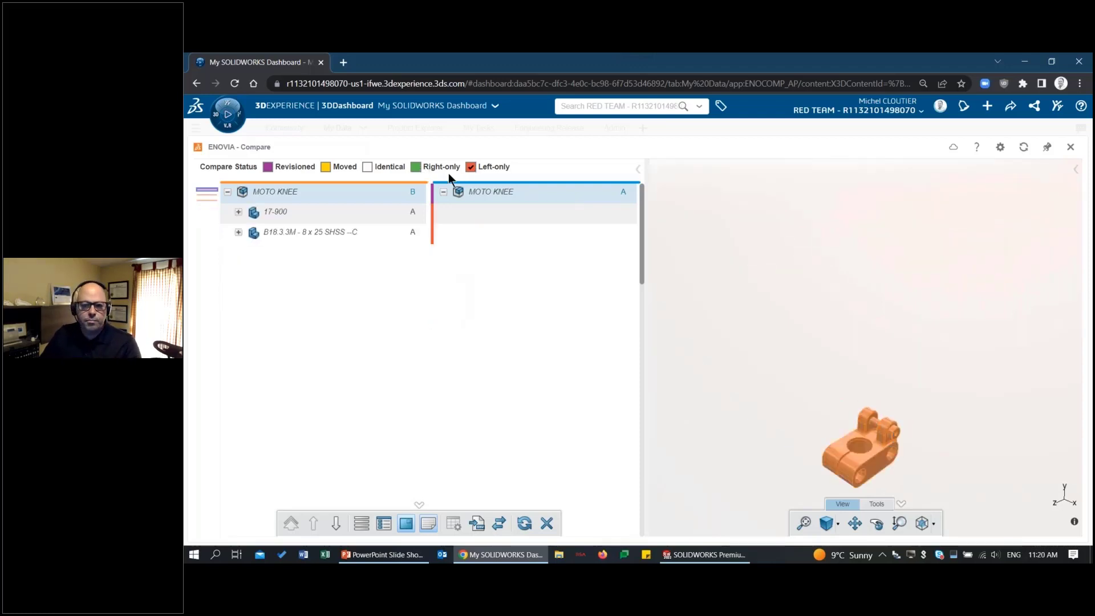
click(268, 167)
click(415, 167)
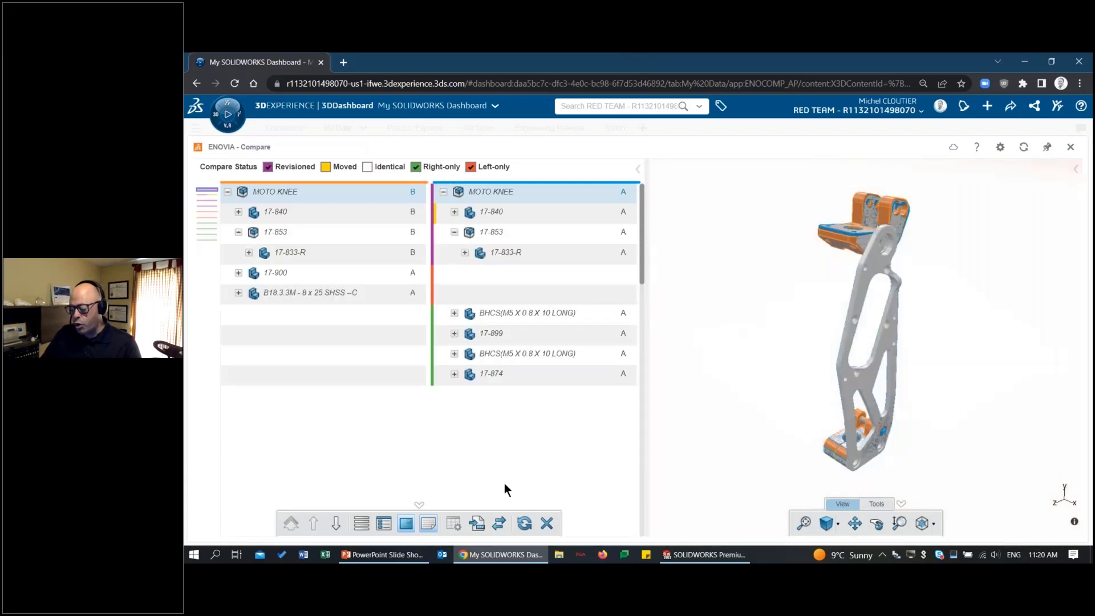
click(480, 525)
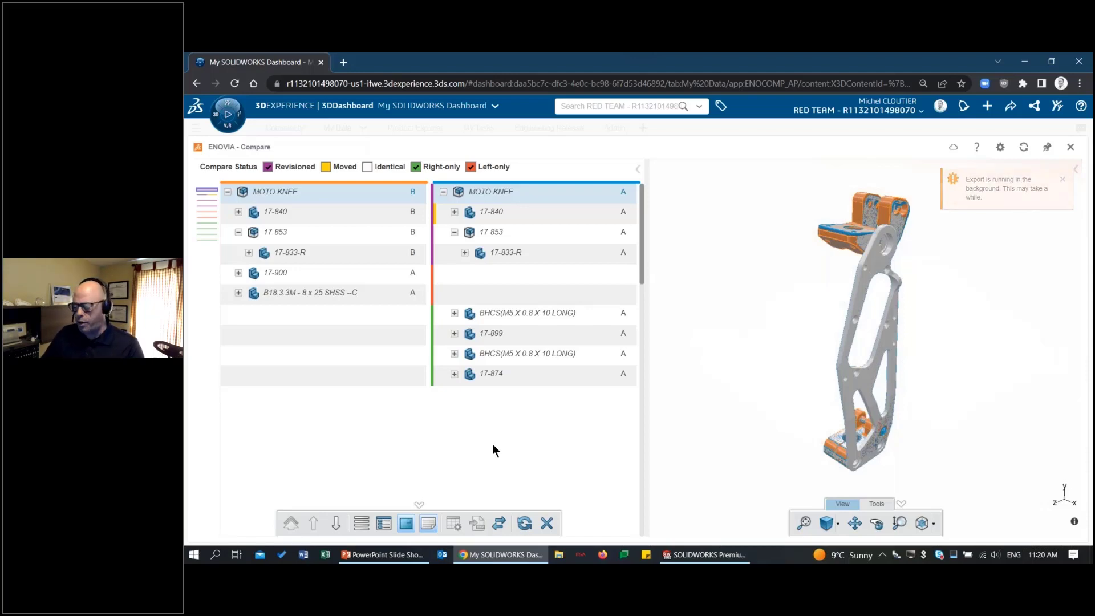
- Close the comparison, enlarge the MOTO KNEE 3D view and open the tag filters
click(1070, 147)
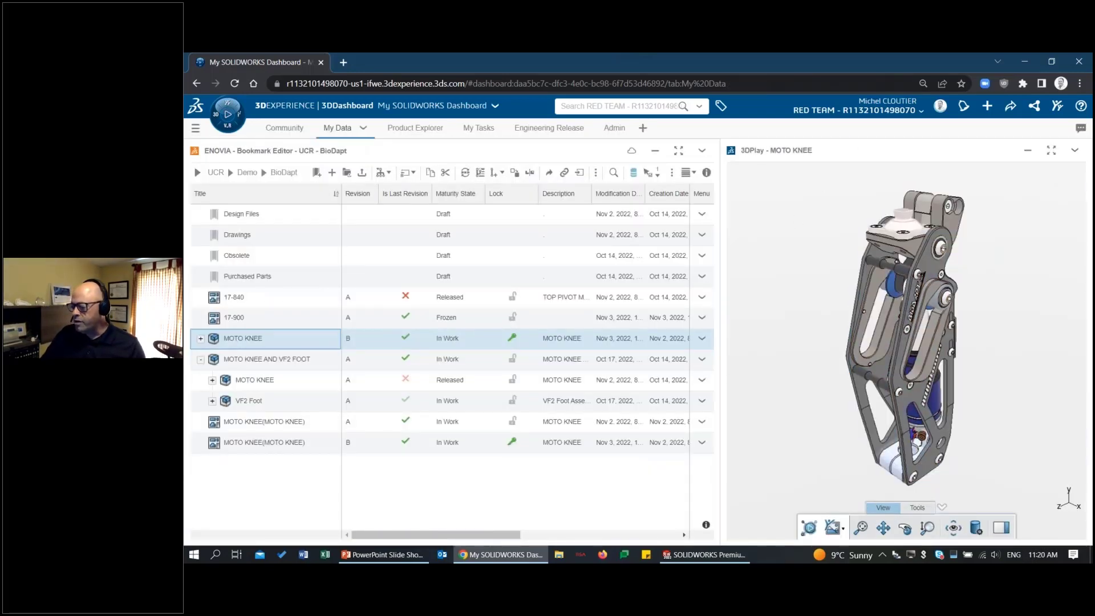
double_click(847, 149)
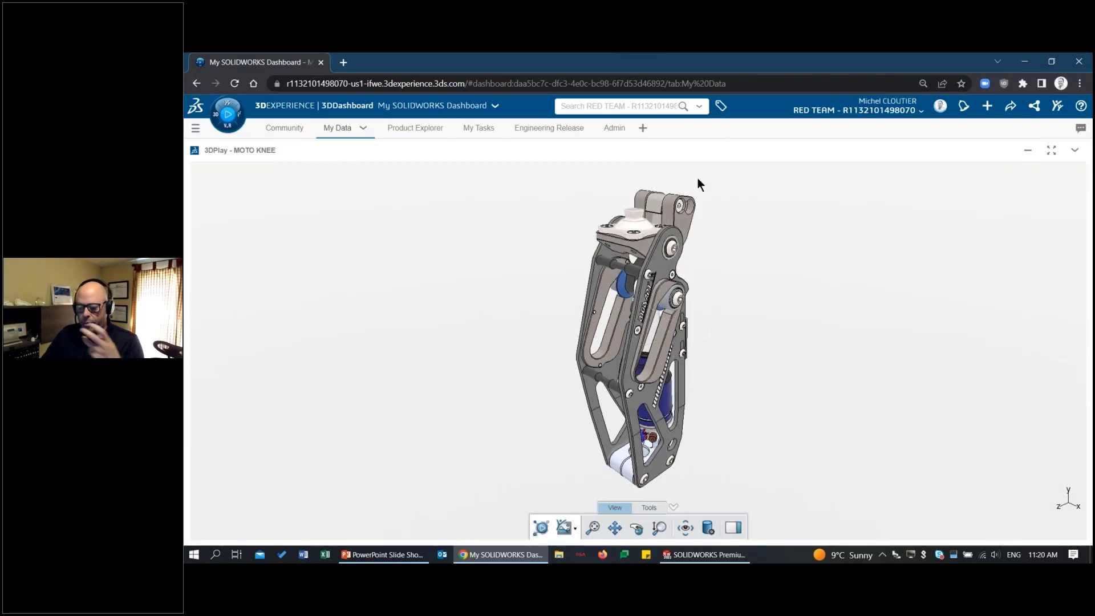
click(721, 106)
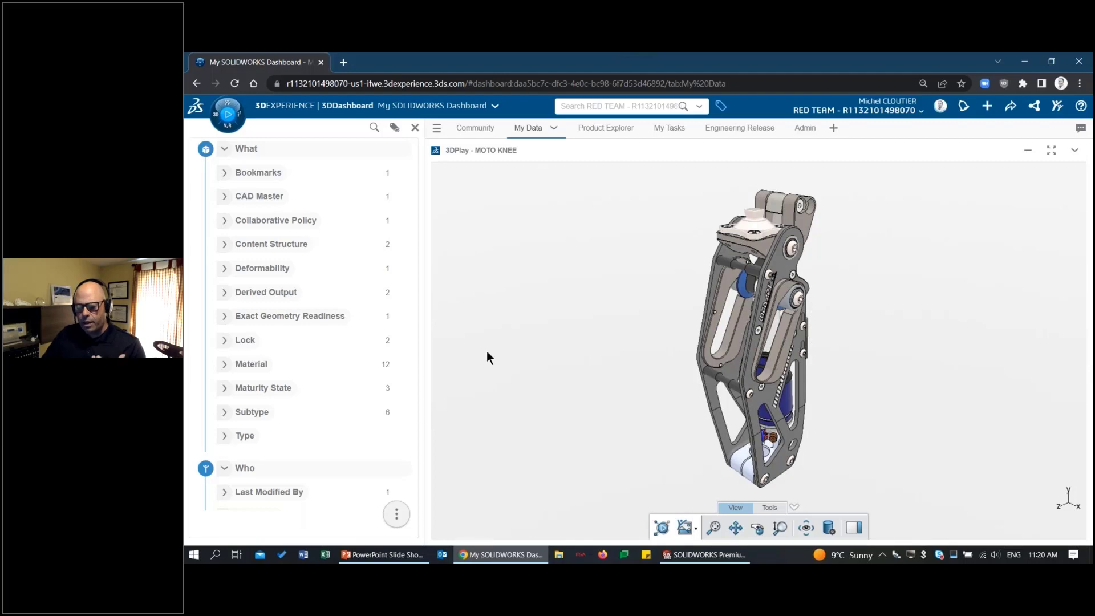
- Expand the Material facet and display it as a bar chart: 19 unspecified, 15 Alloy Steel
click(224, 365)
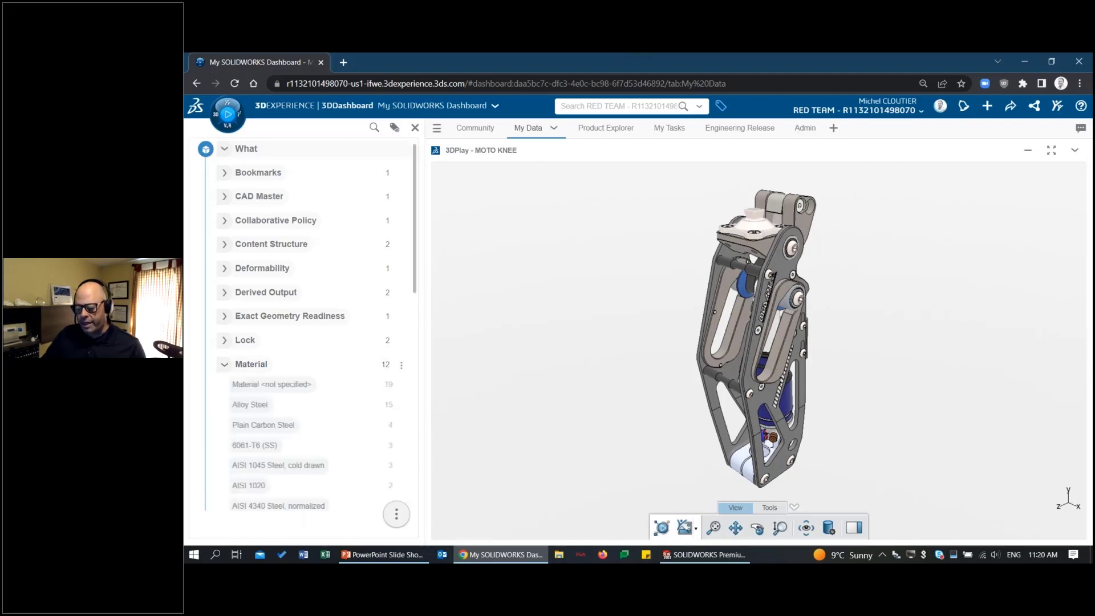
scroll(416, 241, down, 2)
scroll(415, 241, down, 2)
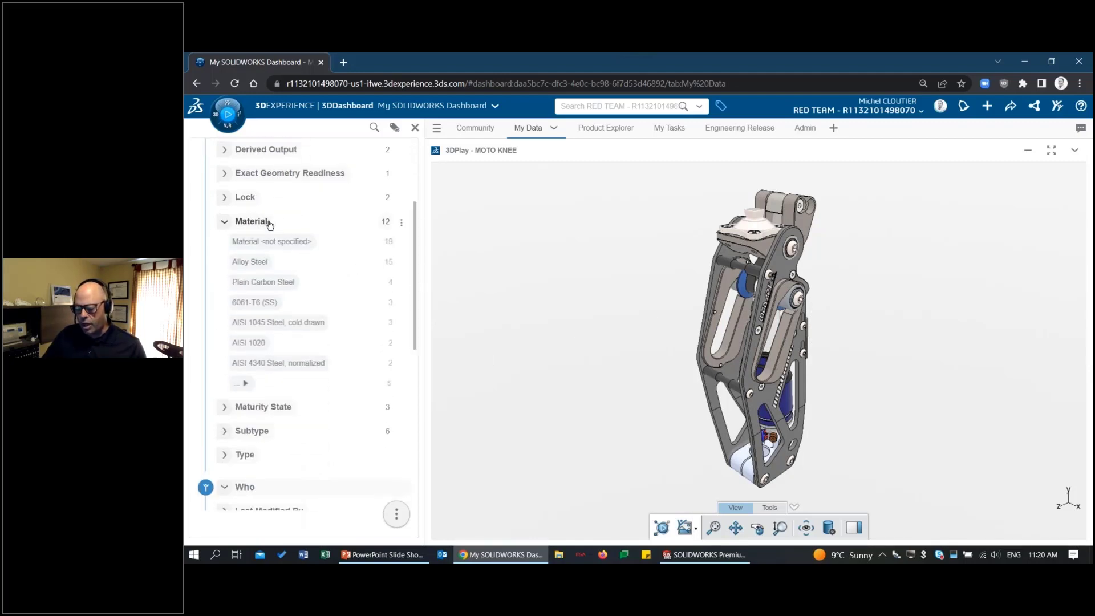
click(401, 222)
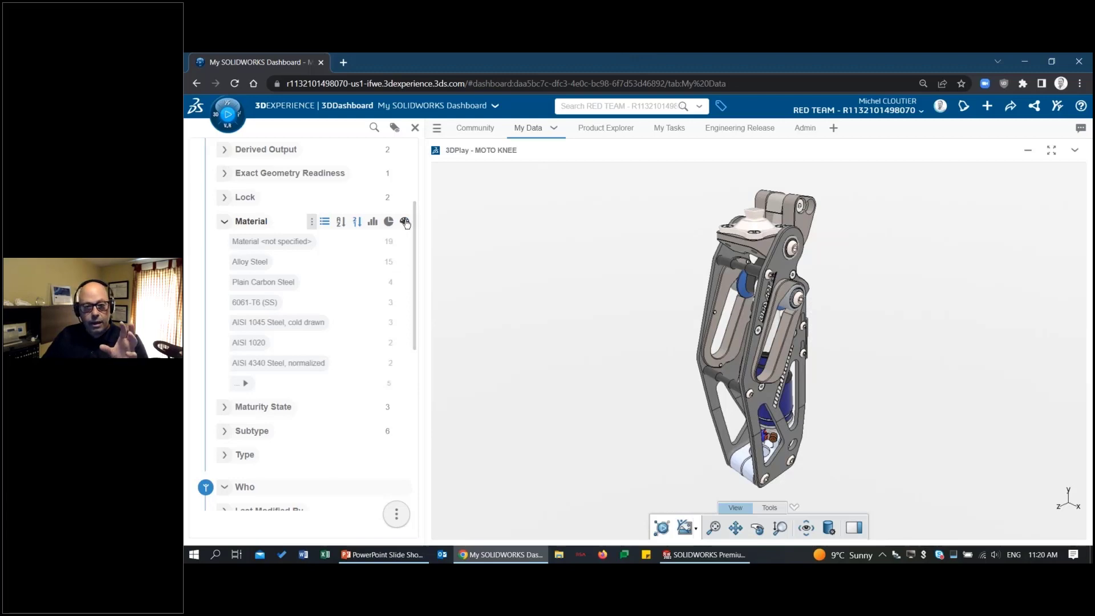
click(372, 223)
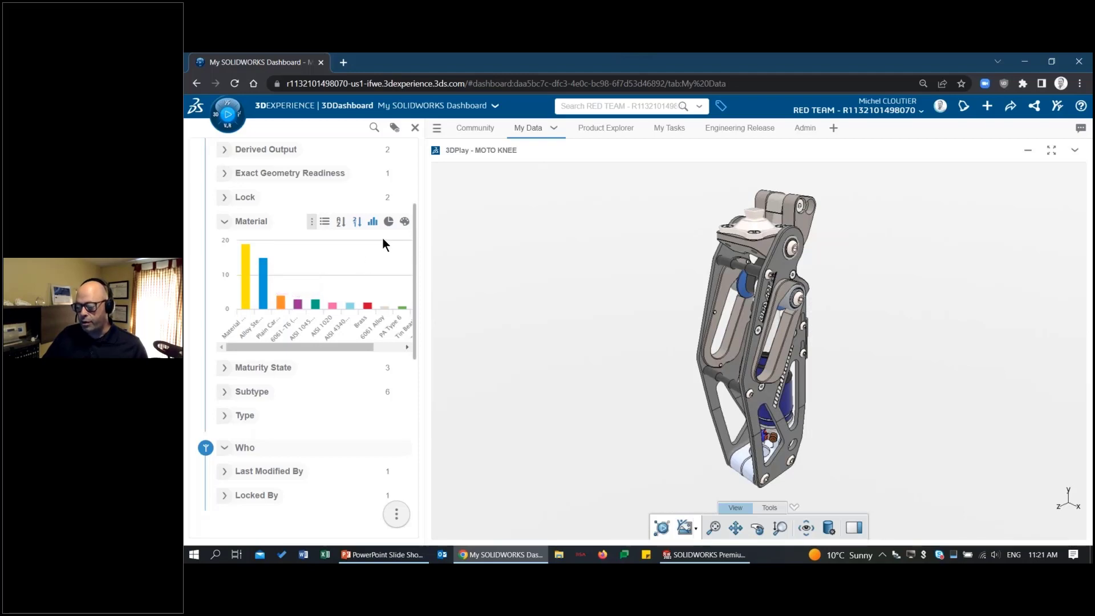
- Colour the MOTO KNEE model by material and orbit it to view the colouring
click(404, 223)
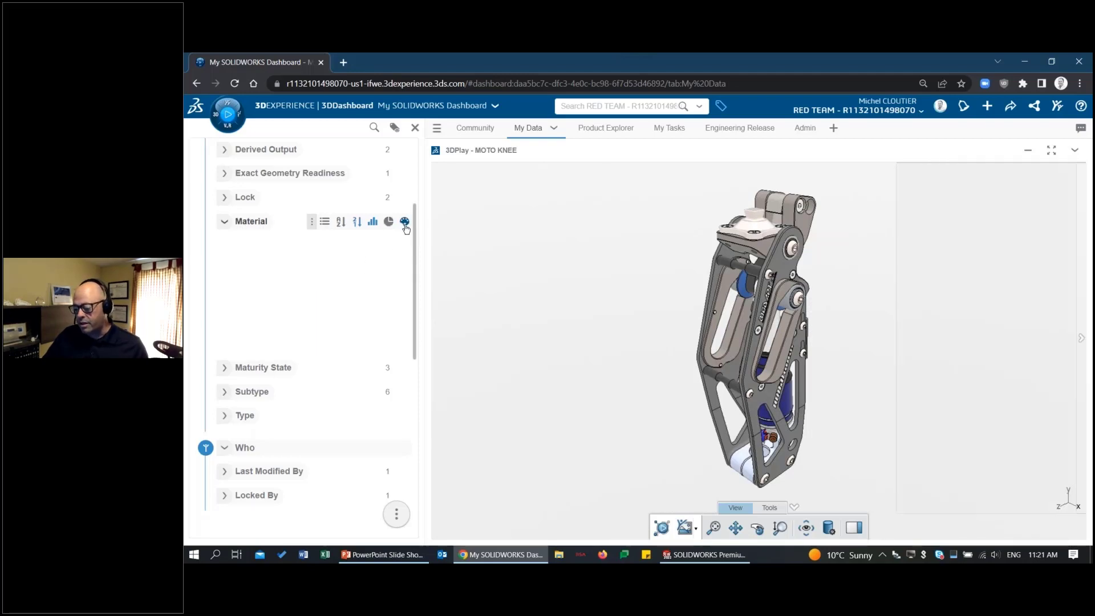
click(1079, 337)
drag(906, 365, 900, 358)
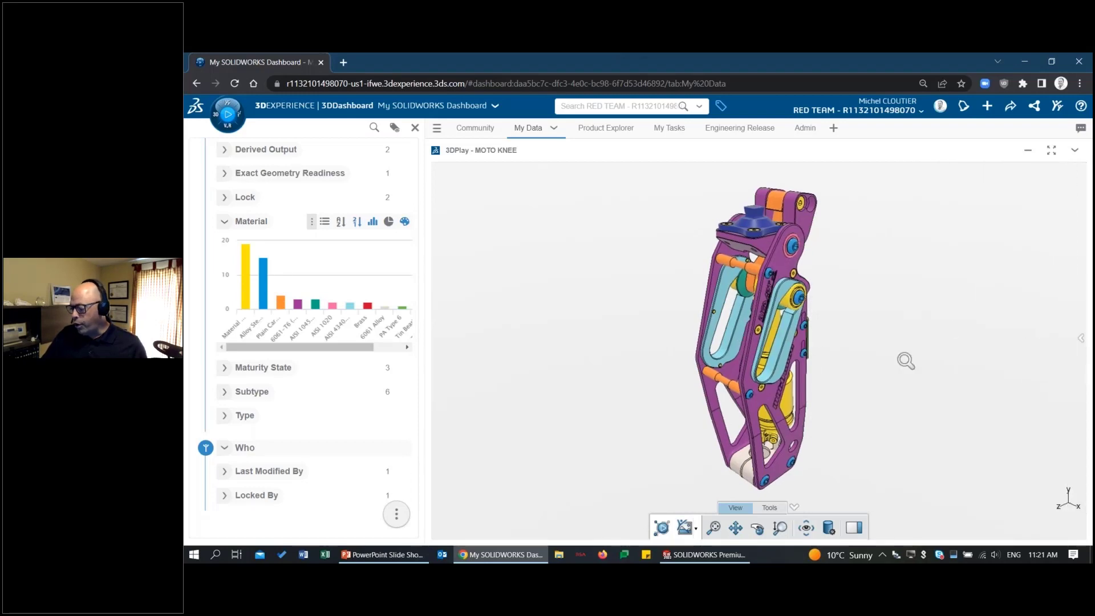
drag(672, 326, 670, 330)
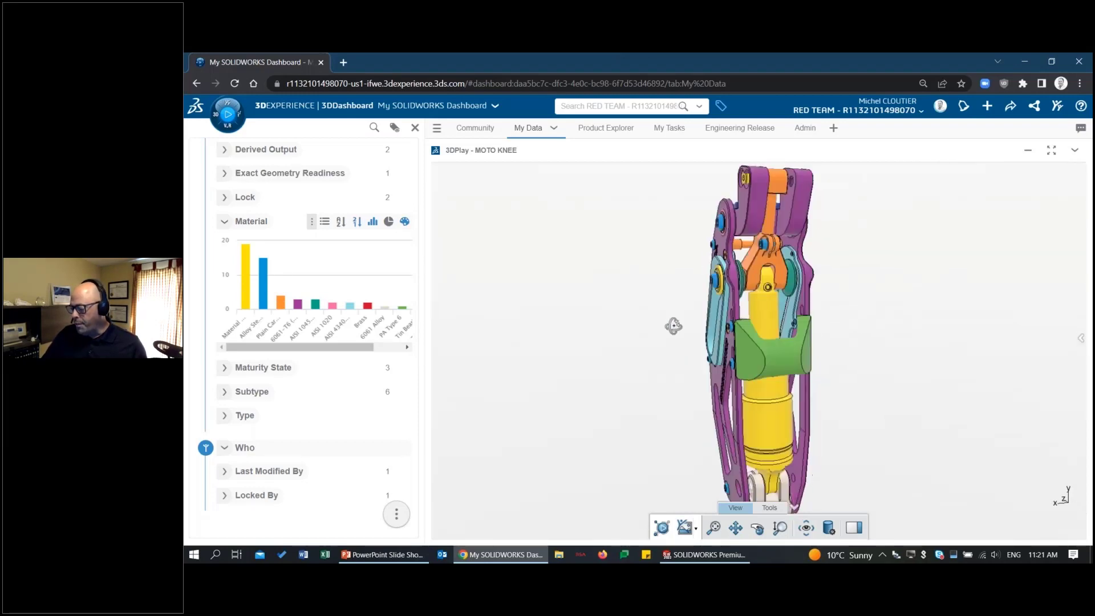
drag(924, 339, 906, 341)
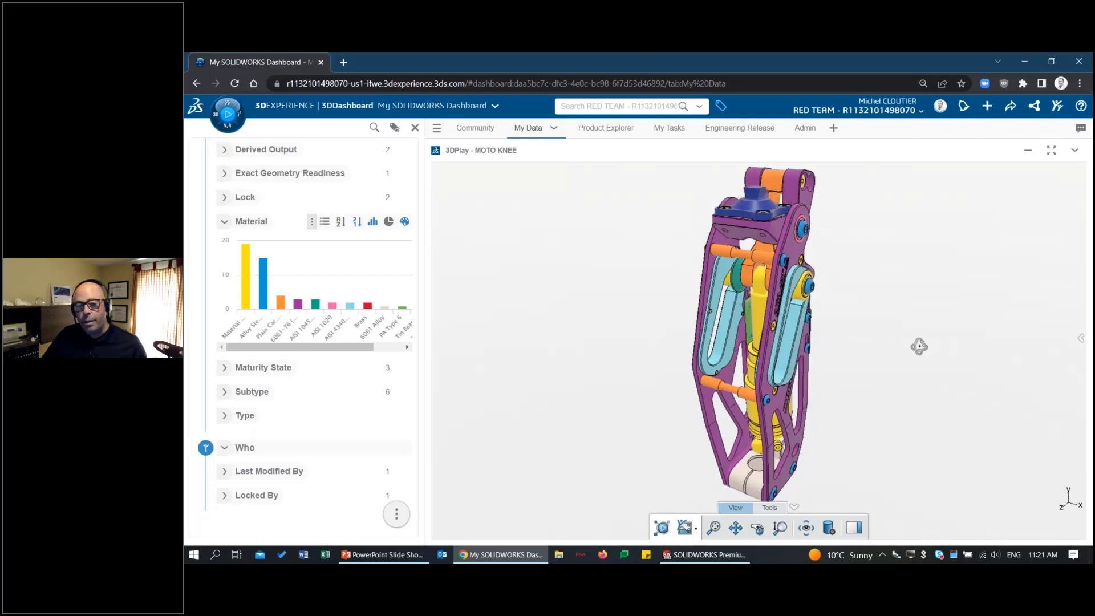
- Switch the Material facet to a pie chart, then apply and remove the 6061-T6 (SS) filter
click(388, 221)
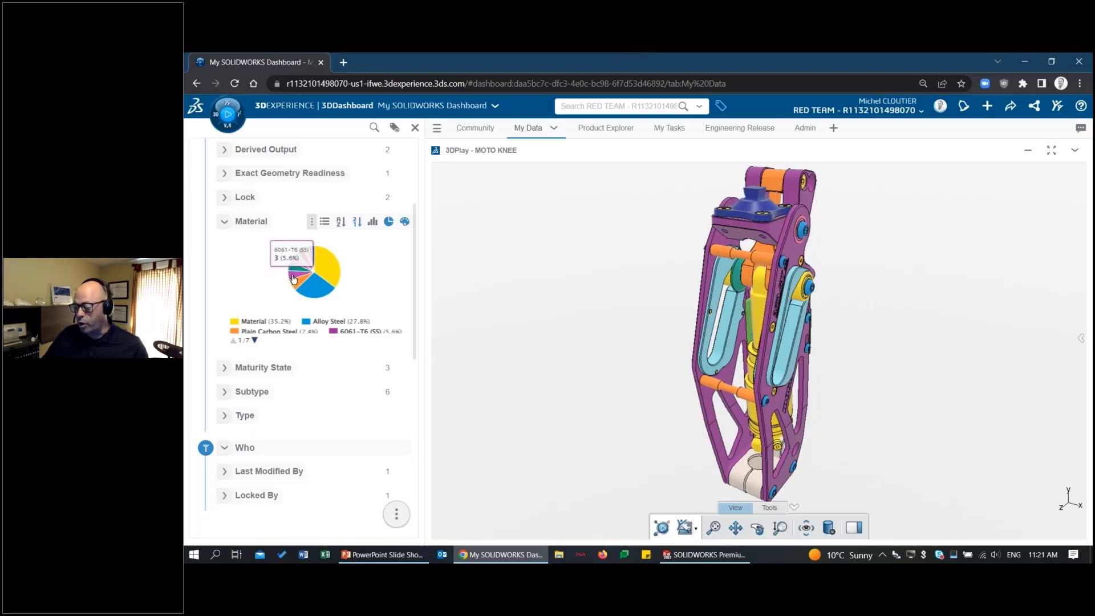
click(293, 278)
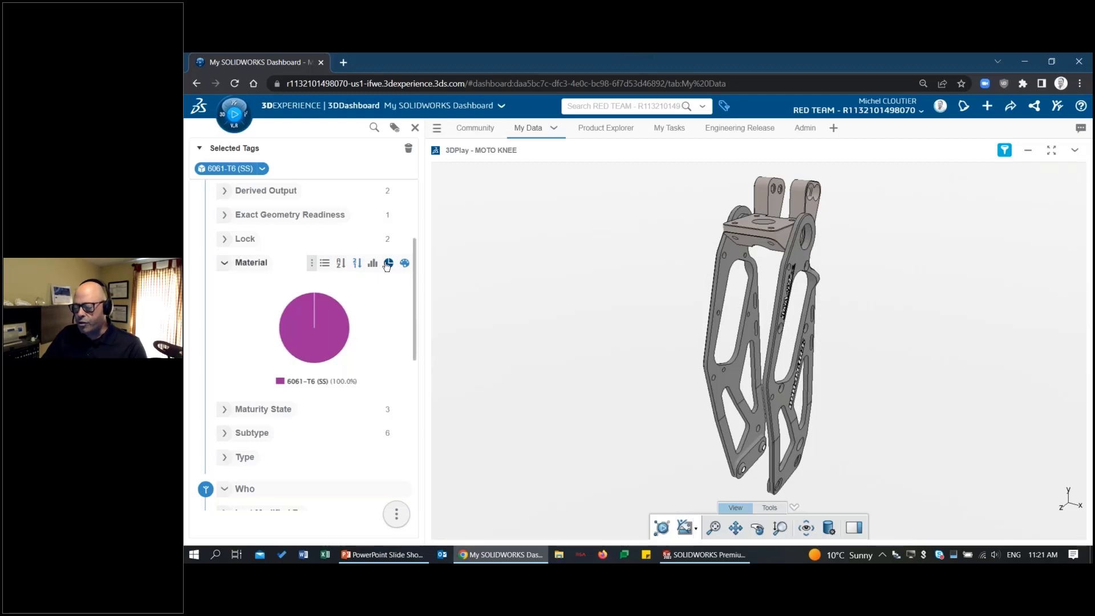
mouse_move(314, 327)
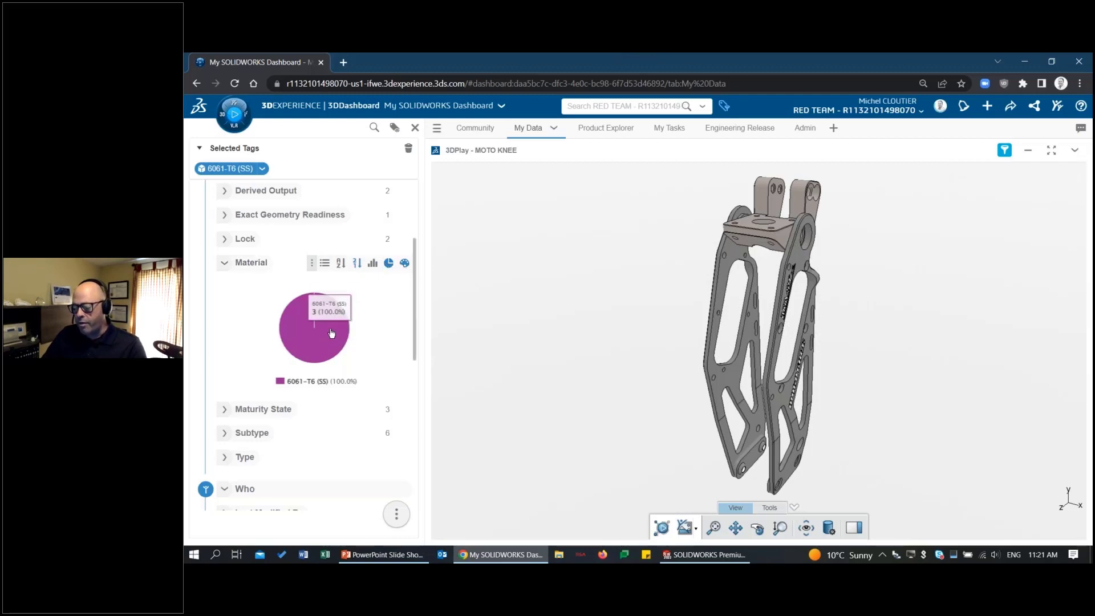
click(331, 333)
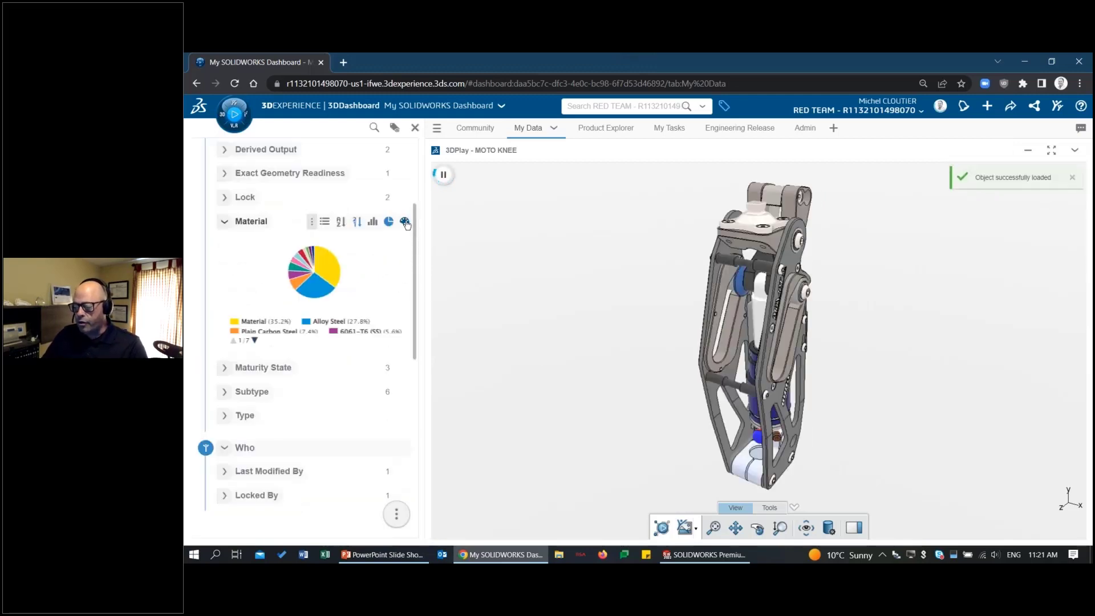
- Collapse Material, then colour the model by Maturity State and chart it as bars
click(225, 229)
drag(412, 315, 417, 269)
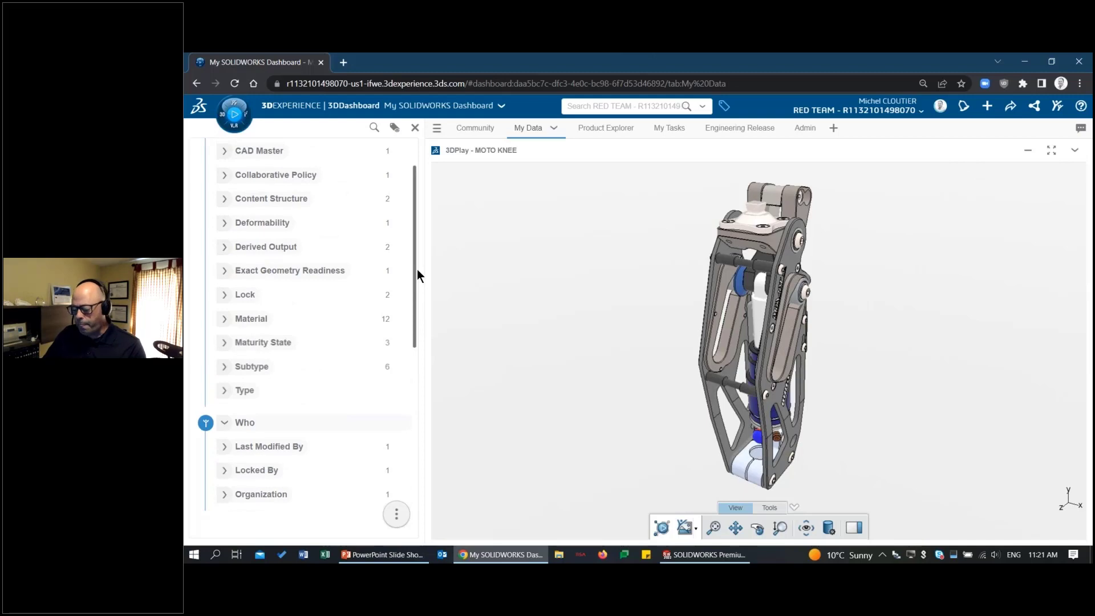
click(224, 342)
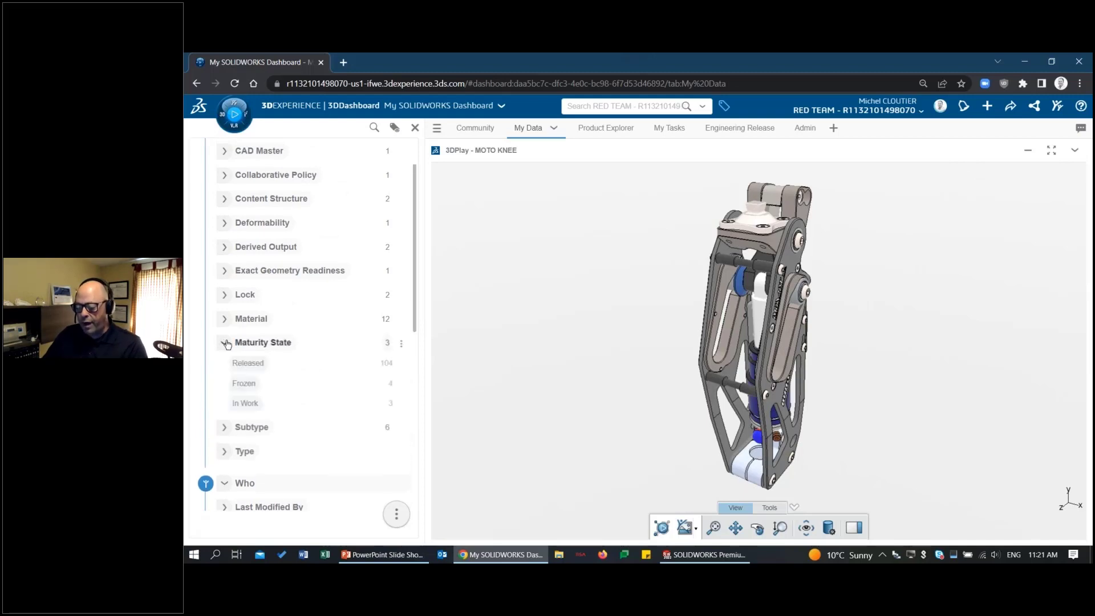
click(402, 345)
click(404, 343)
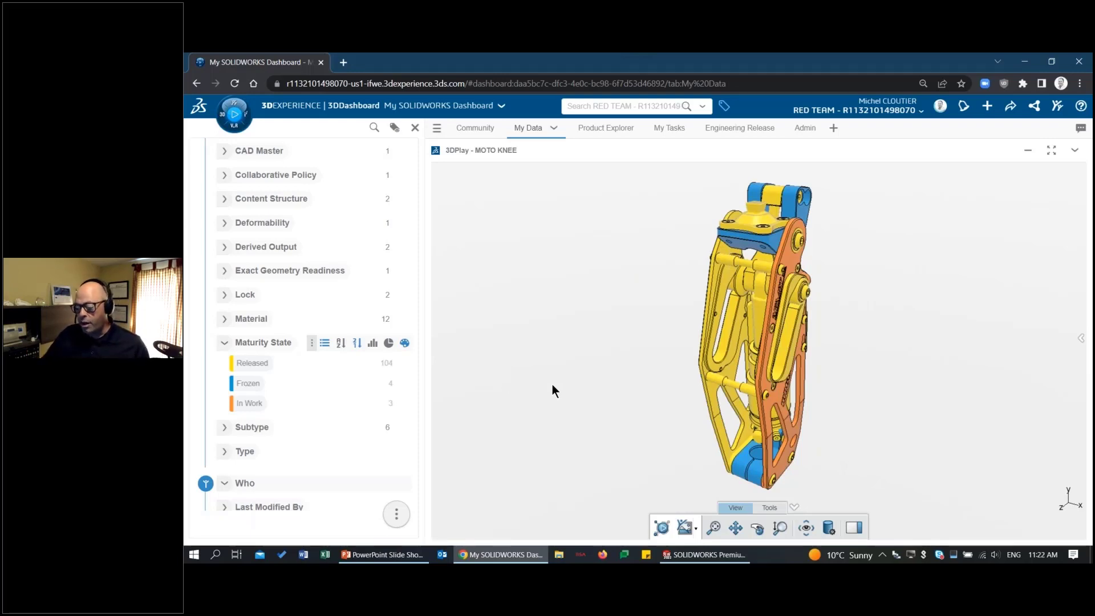
click(373, 342)
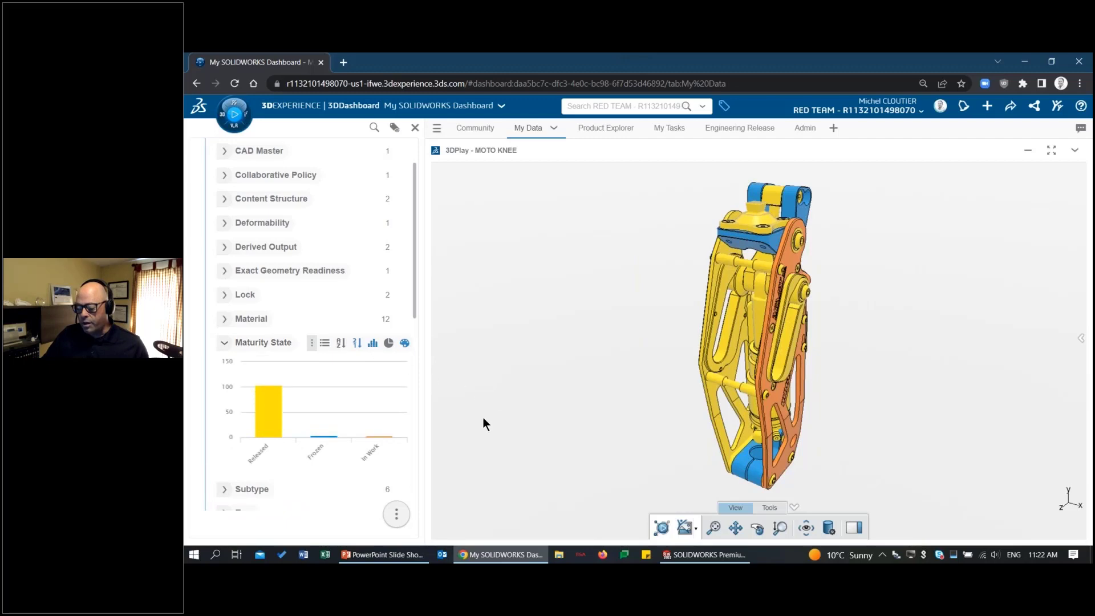
mouse_move(323, 436)
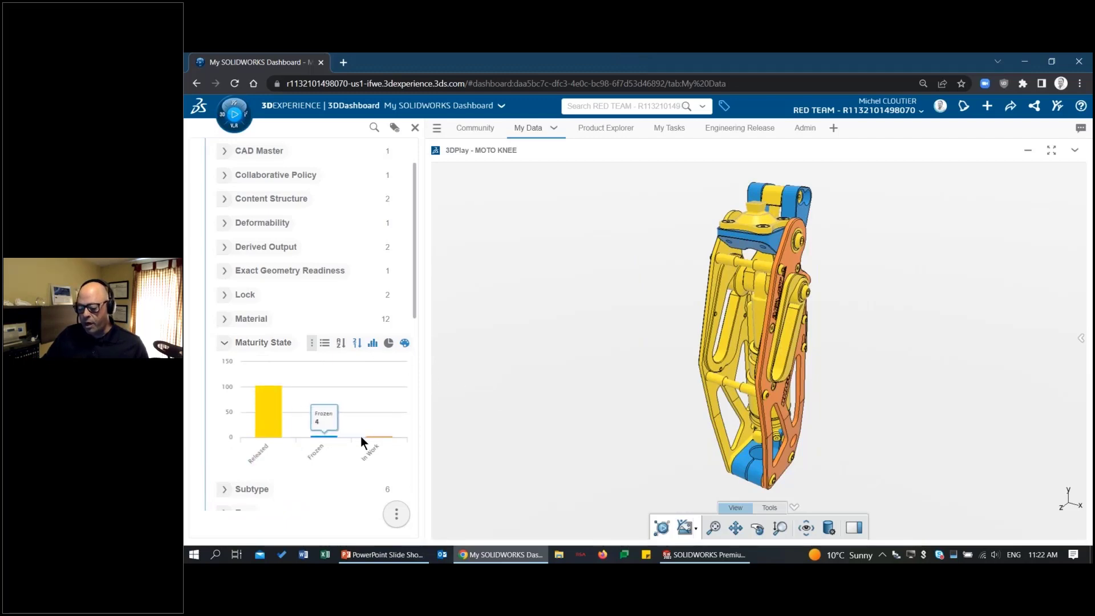
- Orbit the colour-coded knee, remove the maturity colouring and close the tag panel
drag(917, 364, 689, 327)
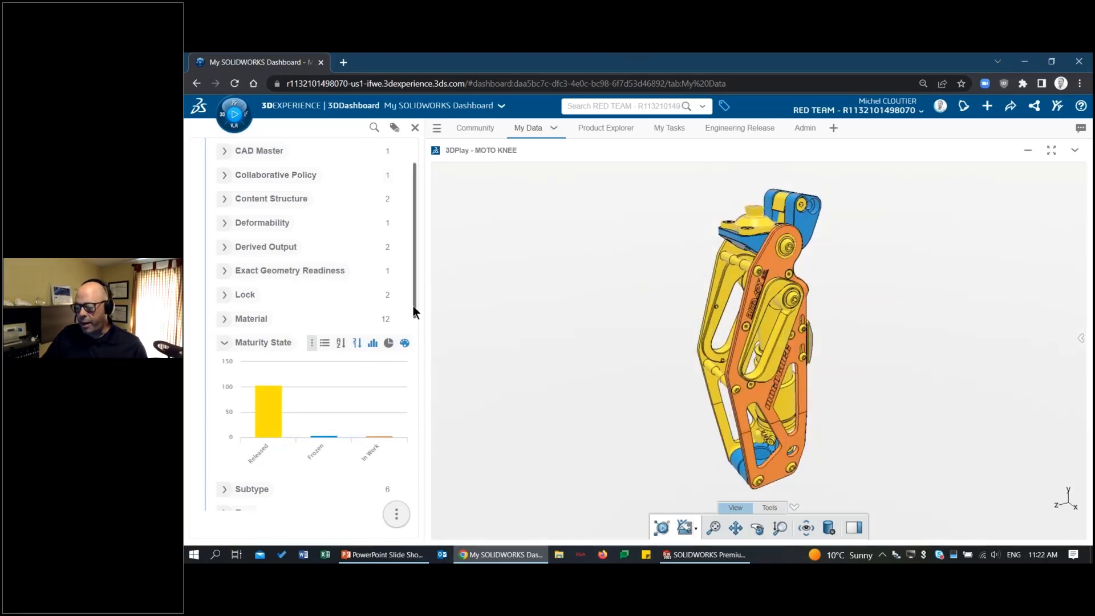
click(404, 343)
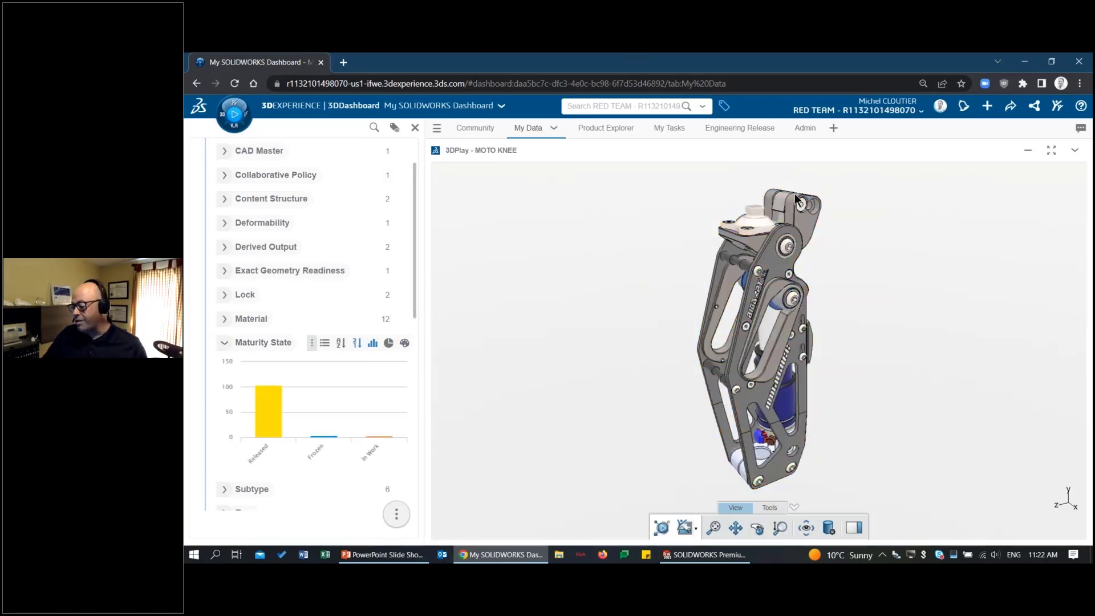
click(415, 128)
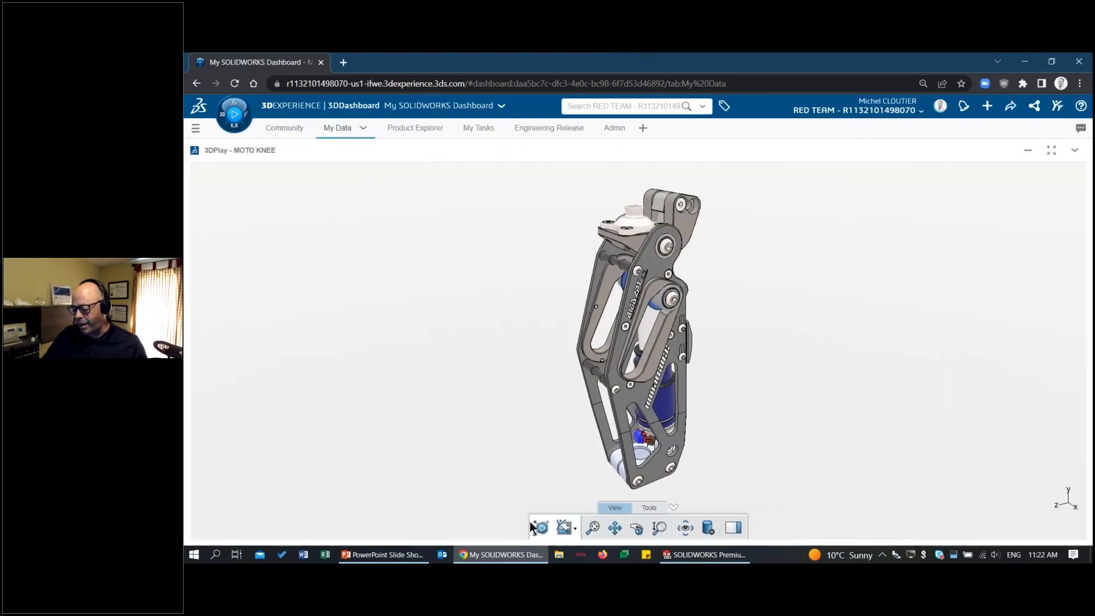
- Advance the PowerPoint slideshow to slide 13 on supplier data export and reveal the zip listing
click(400, 556)
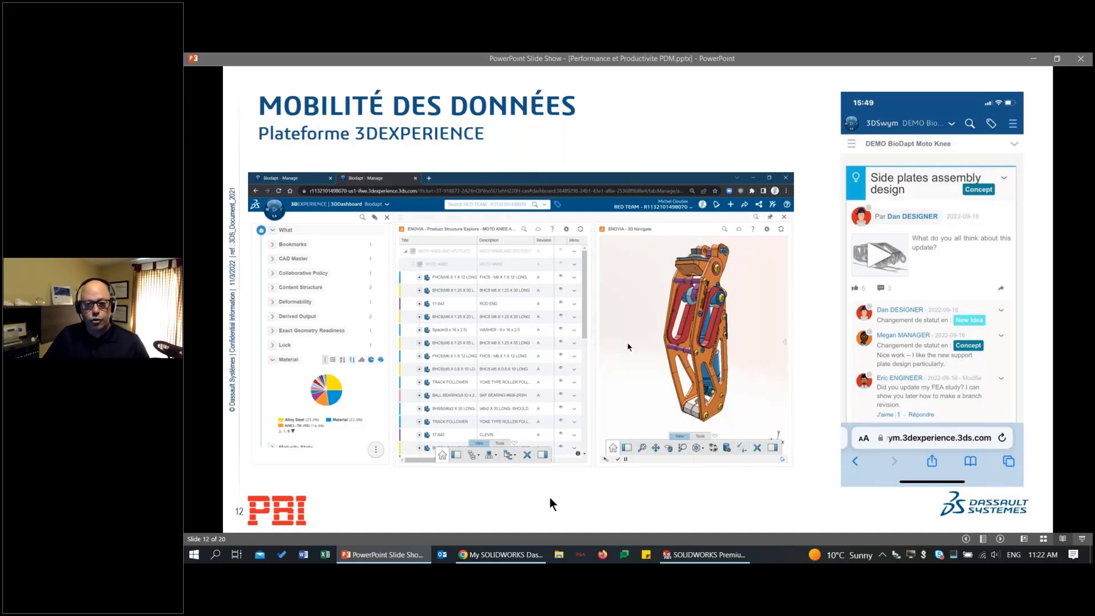
click(593, 485)
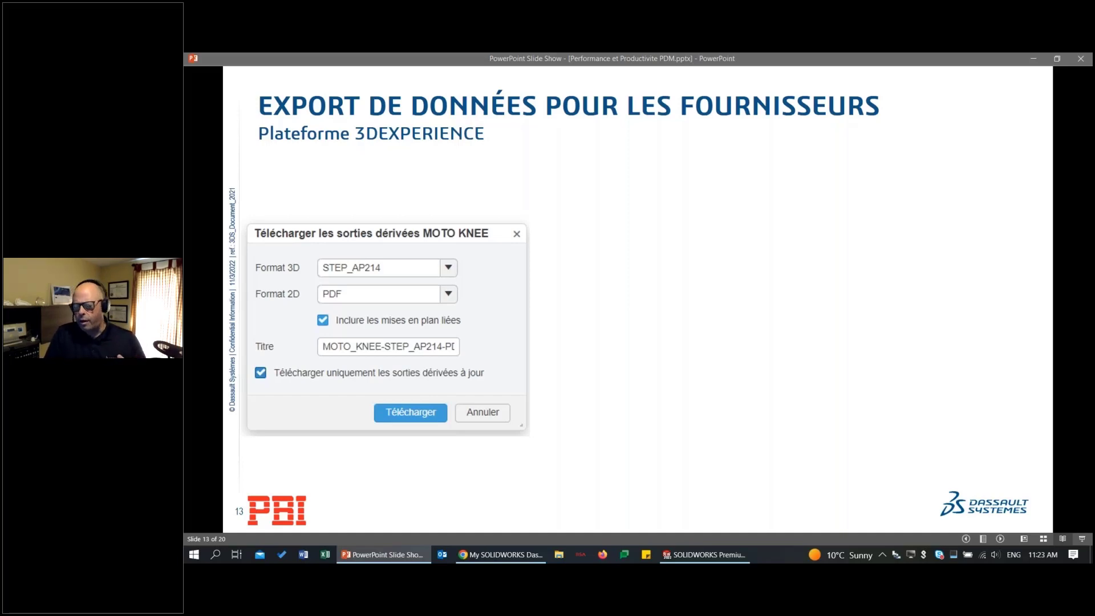
key(Right)
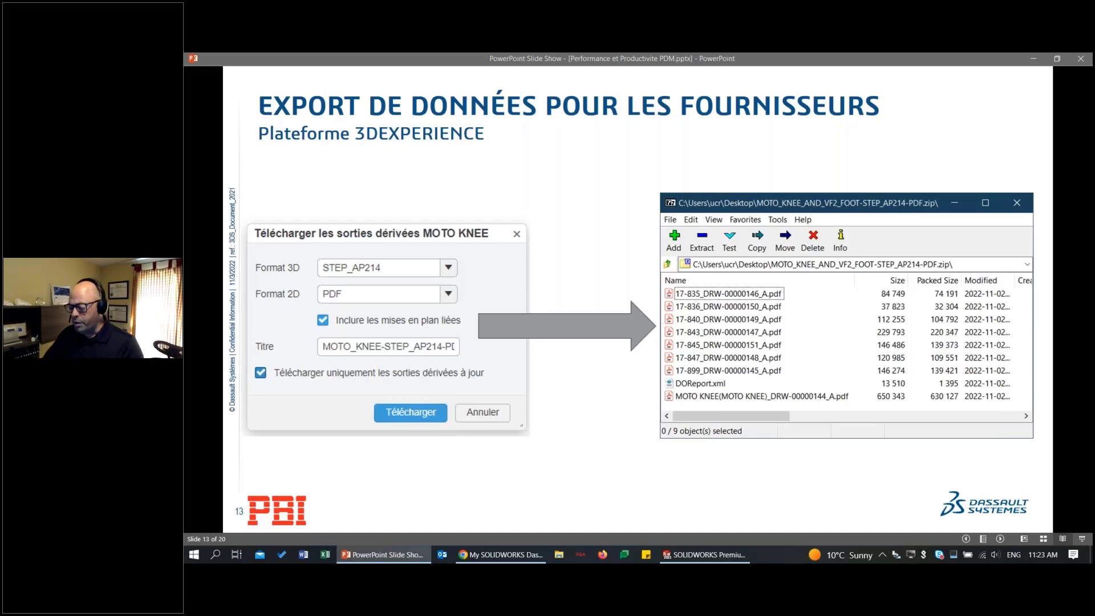
- Restore the 3D view beside the bookmark list and select MOTO KNEE B's revision comment
click(502, 554)
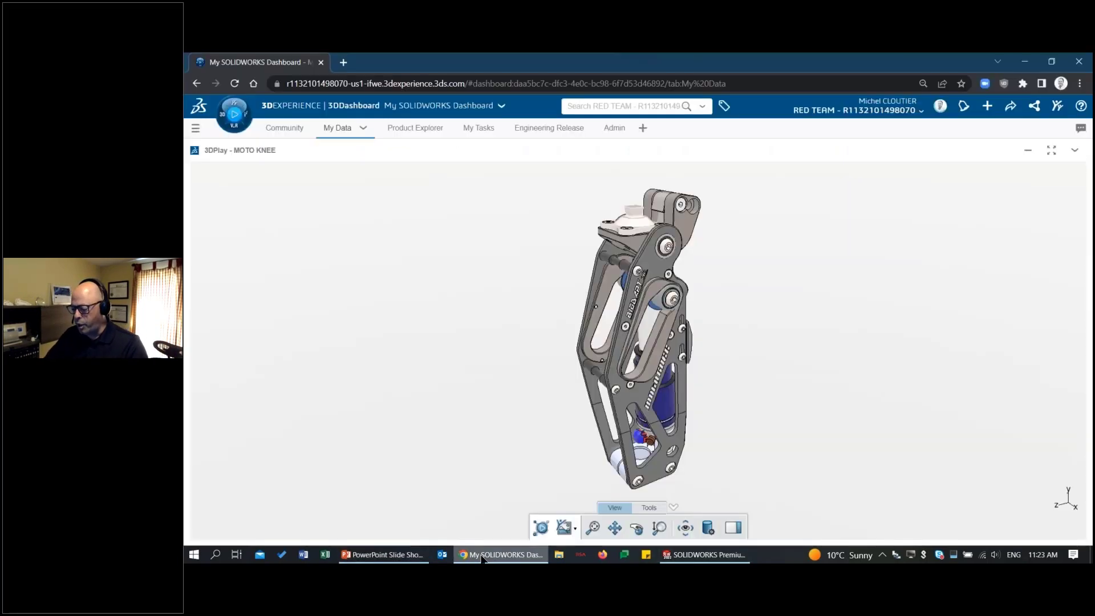
double_click(824, 147)
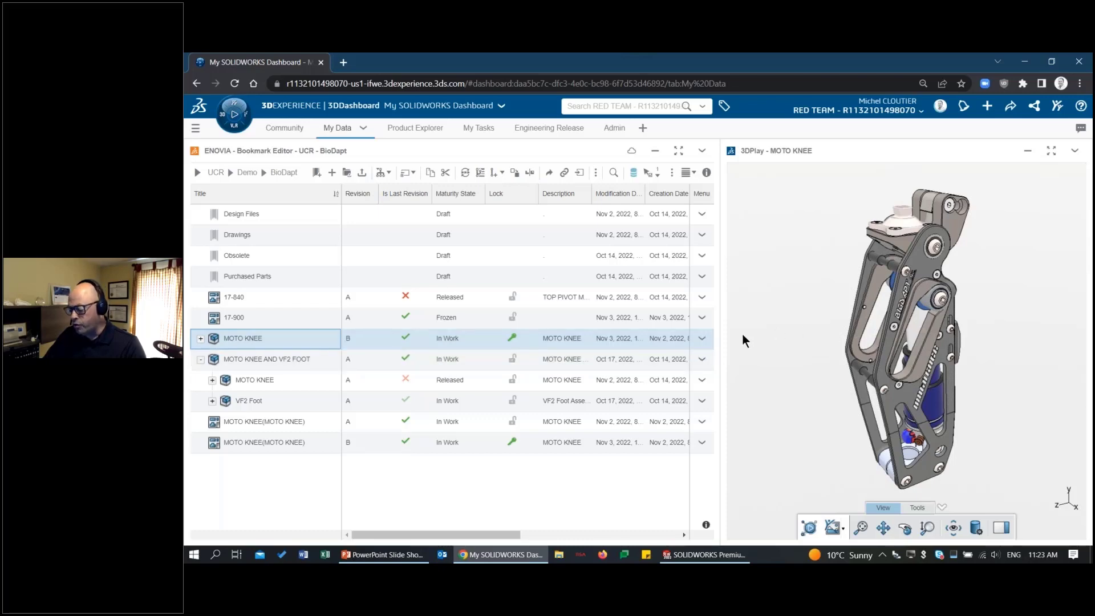
click(706, 173)
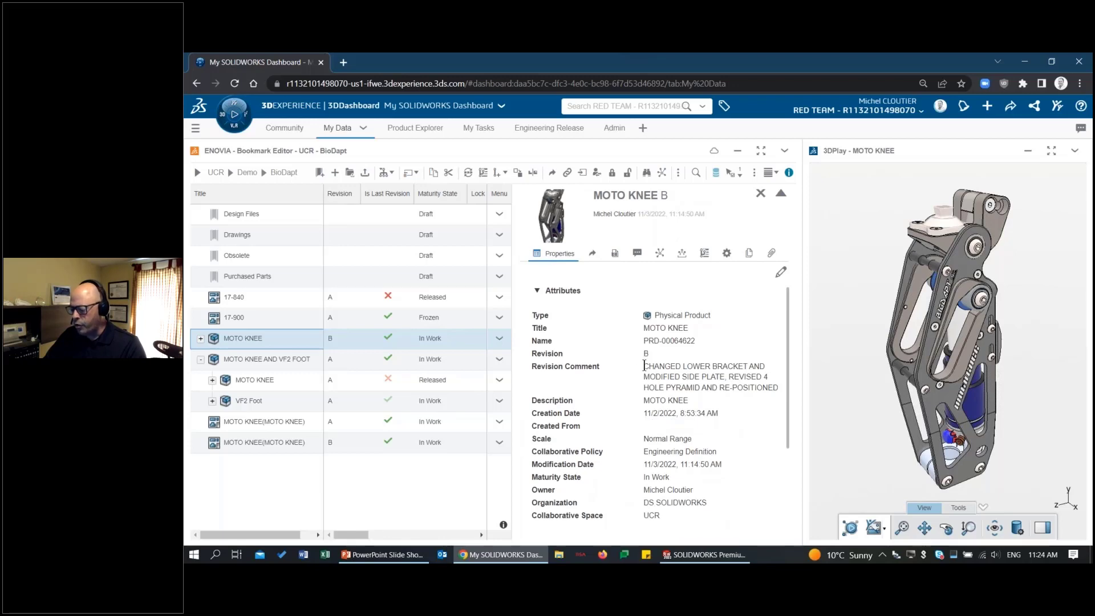
drag(644, 366, 778, 394)
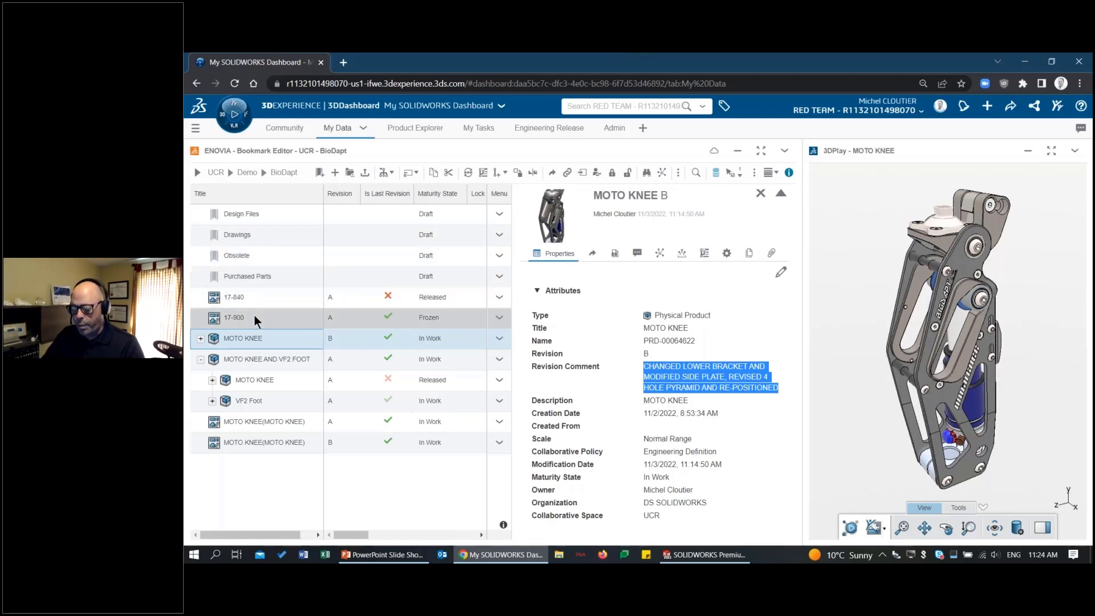
- Show drawing 17-835's refreshed derived outputs with one PDF, then return to BioDapt
double_click(263, 234)
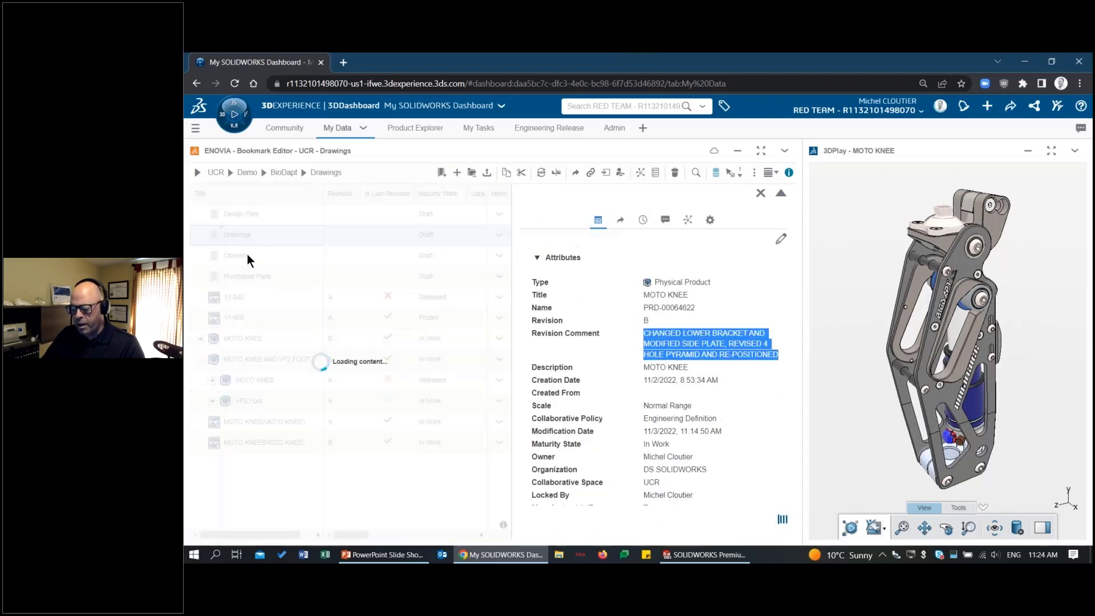
click(269, 379)
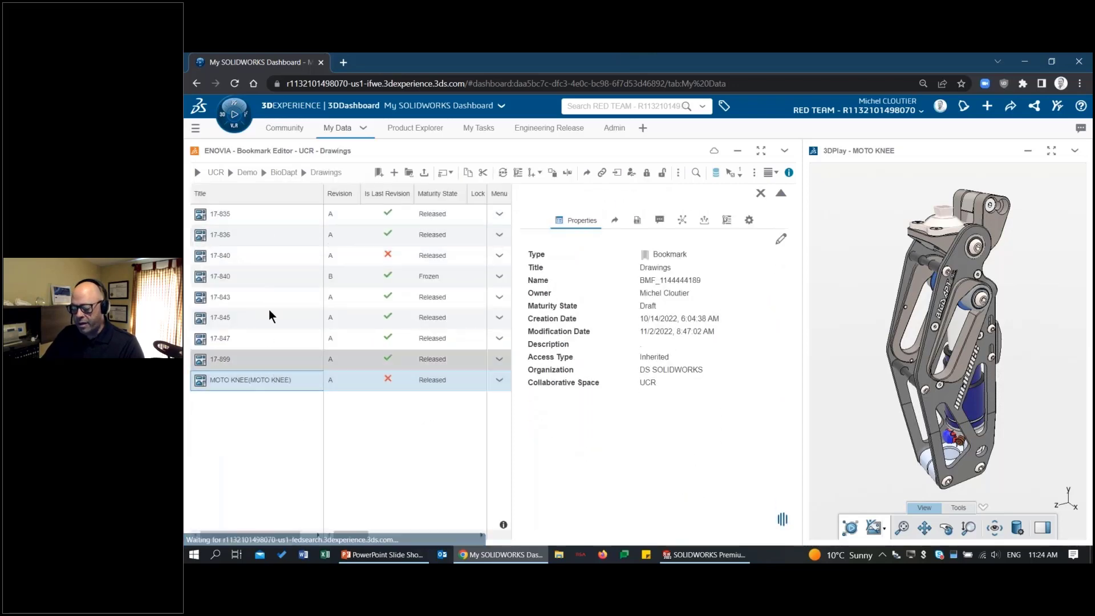
click(261, 213)
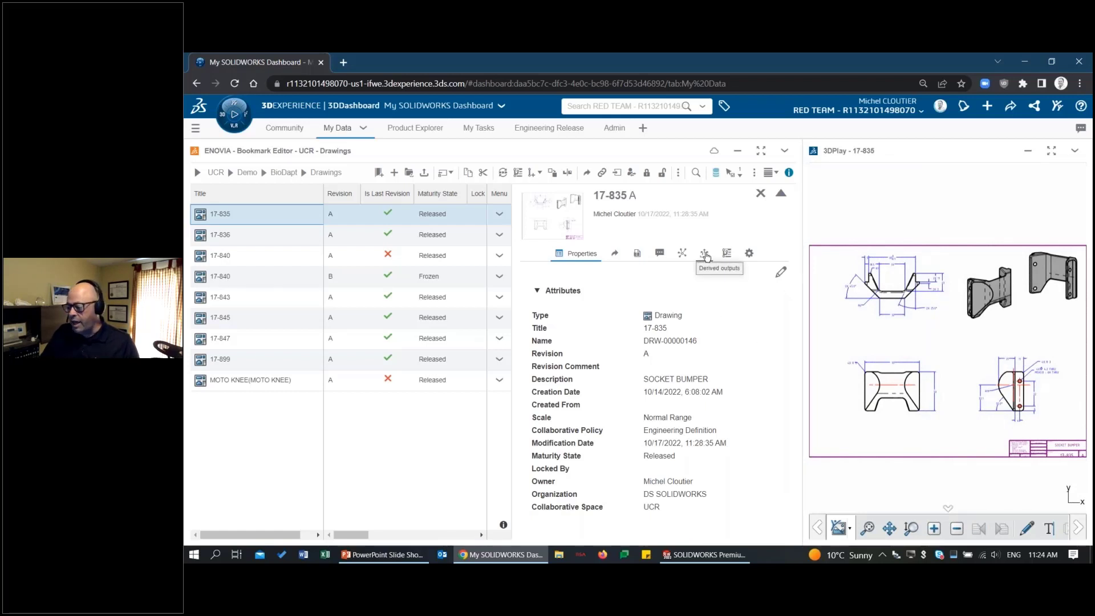
click(706, 257)
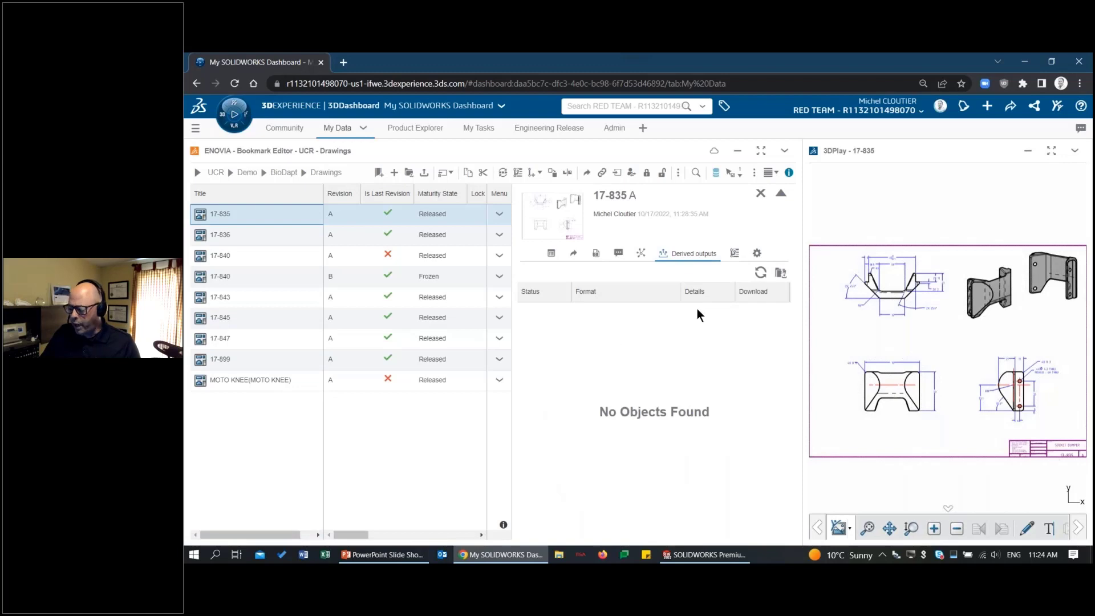
click(688, 254)
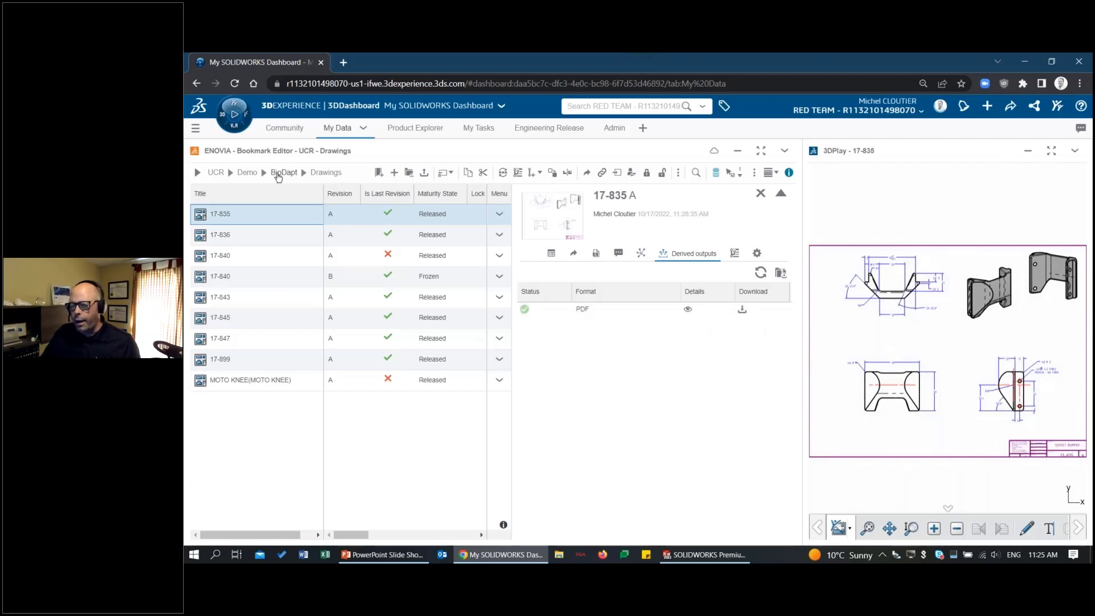
click(276, 174)
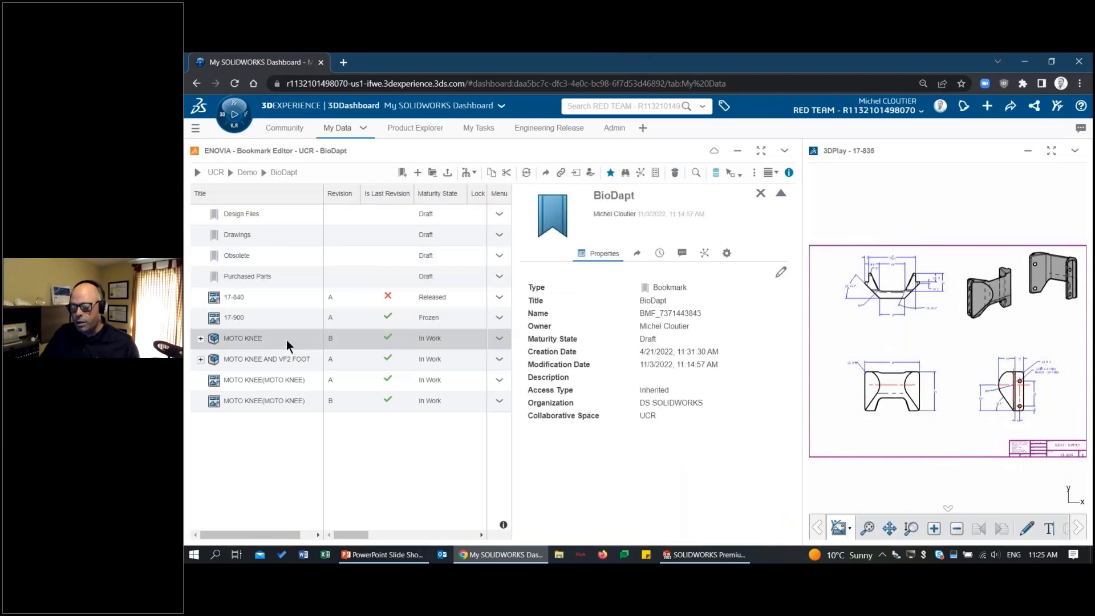
- Open the Download Derived Outputs dialog from MOTO KNEE's Derived outputs tab
click(245, 338)
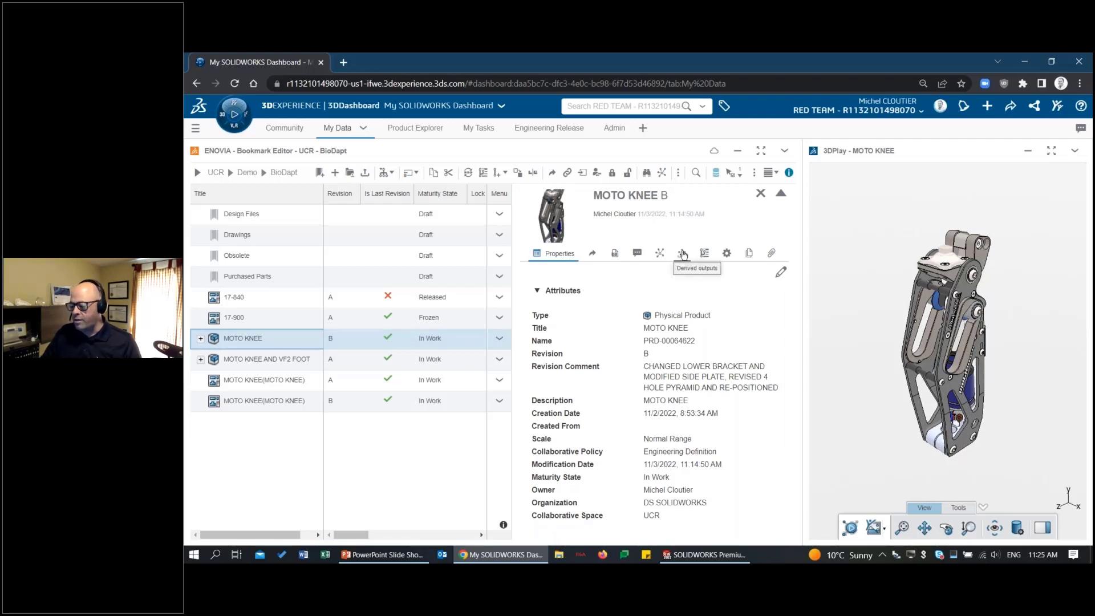
click(683, 255)
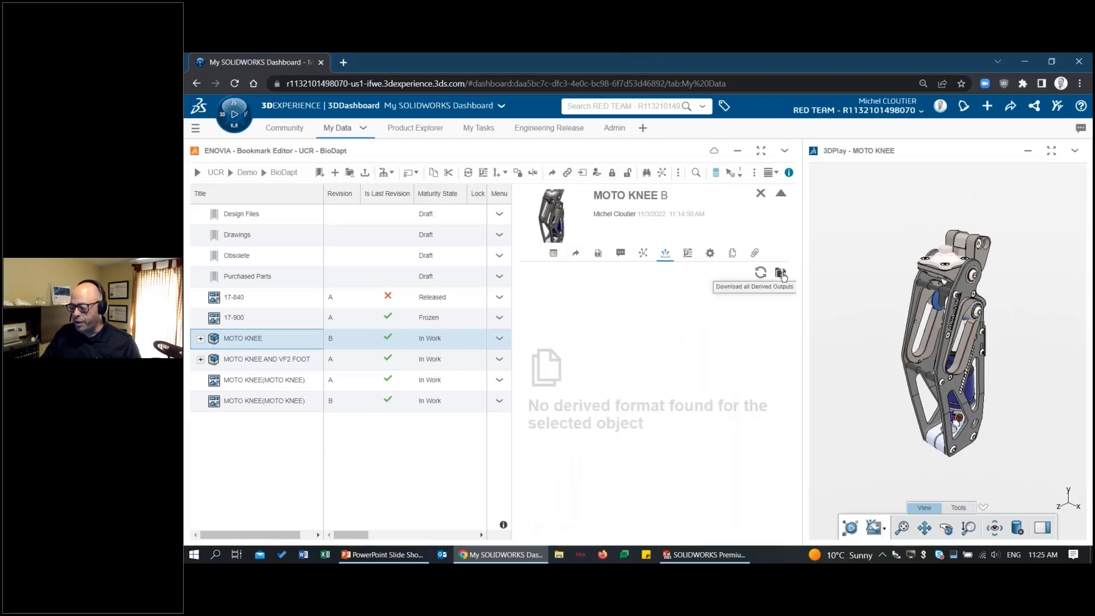
click(781, 275)
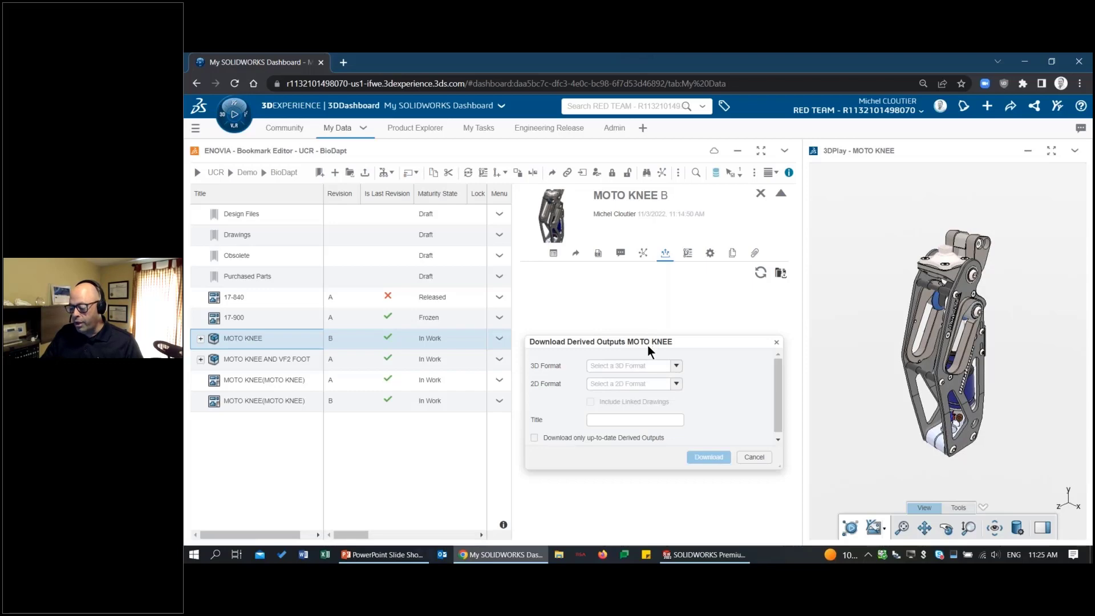
- Choose PDF as 2D format, keep linked drawings, limit to up-to-date outputs, and download
click(677, 366)
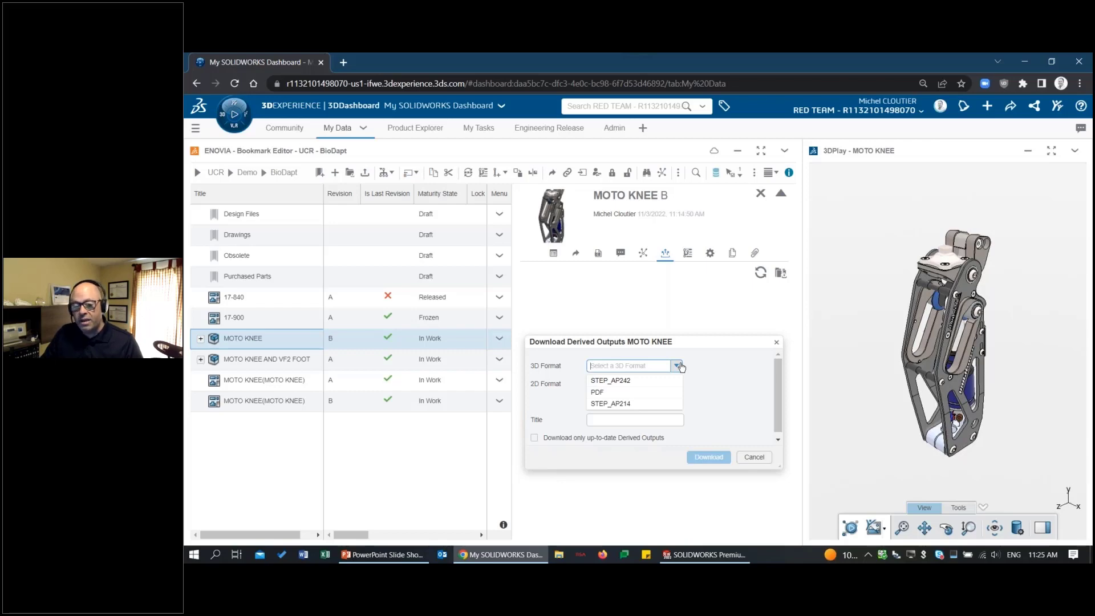
click(677, 366)
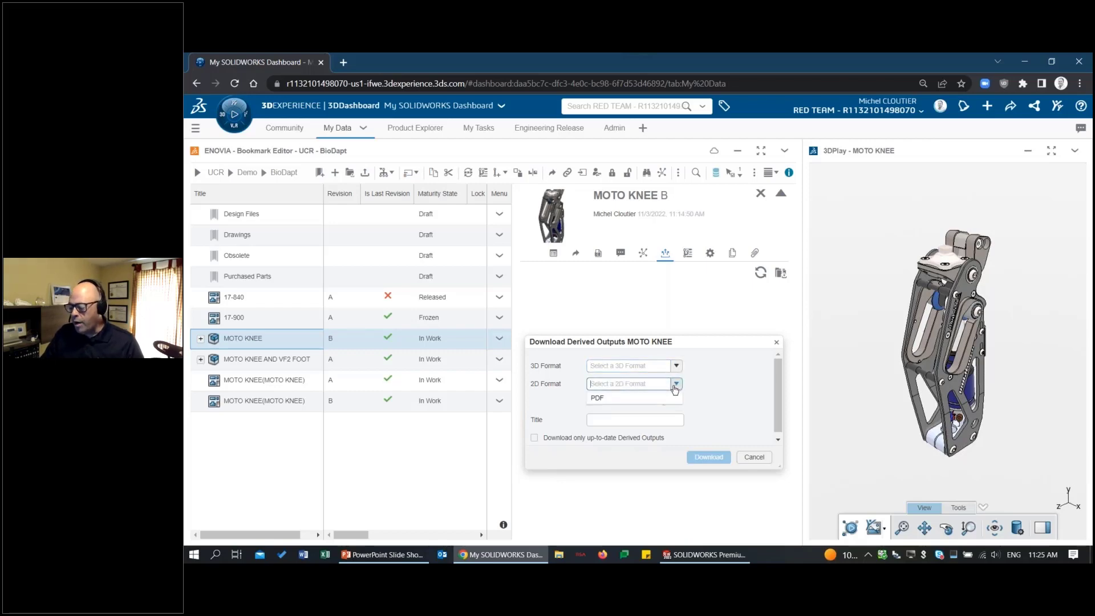
click(676, 384)
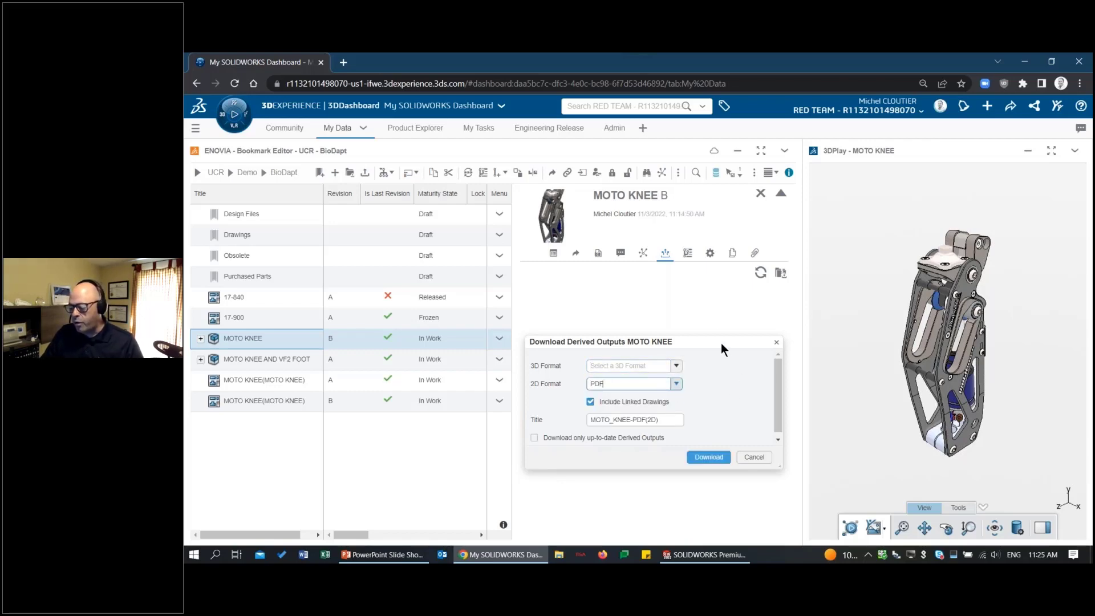
drag(719, 349, 722, 312)
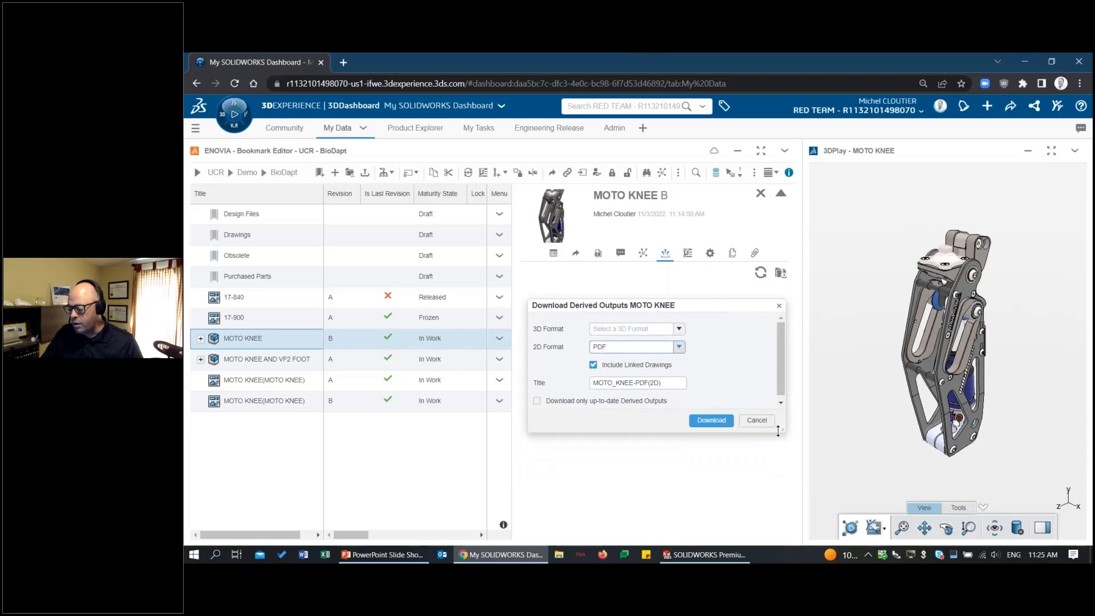
drag(780, 429, 781, 463)
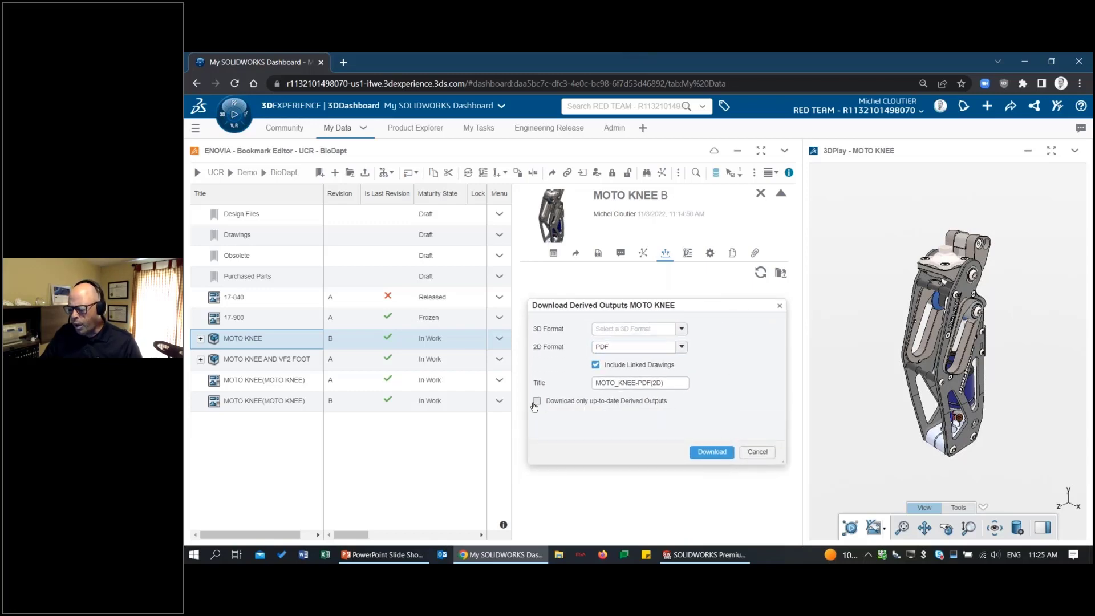
click(537, 402)
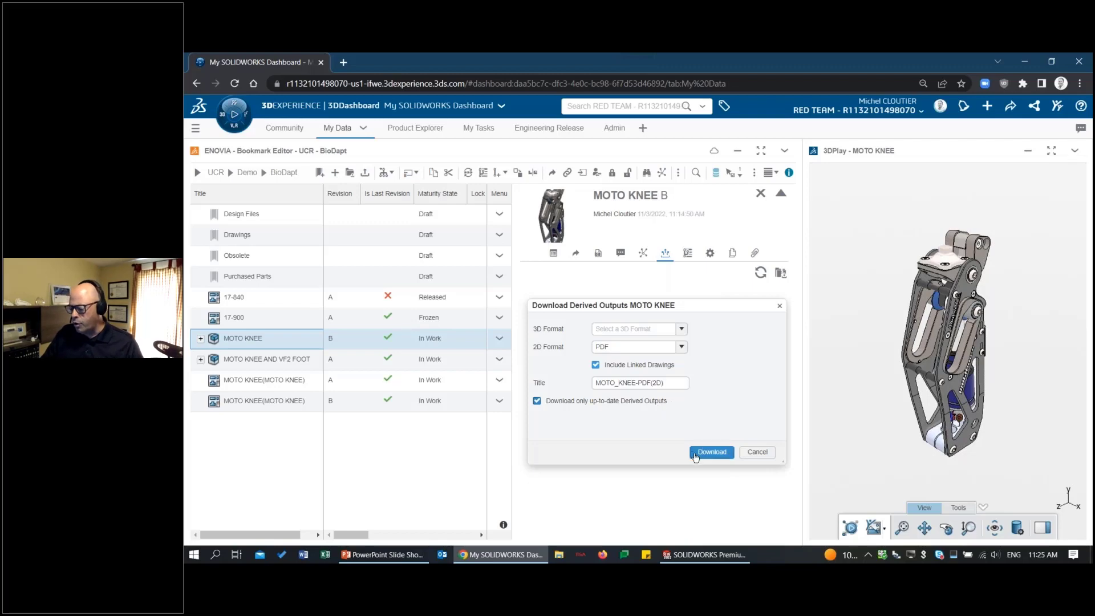
click(715, 453)
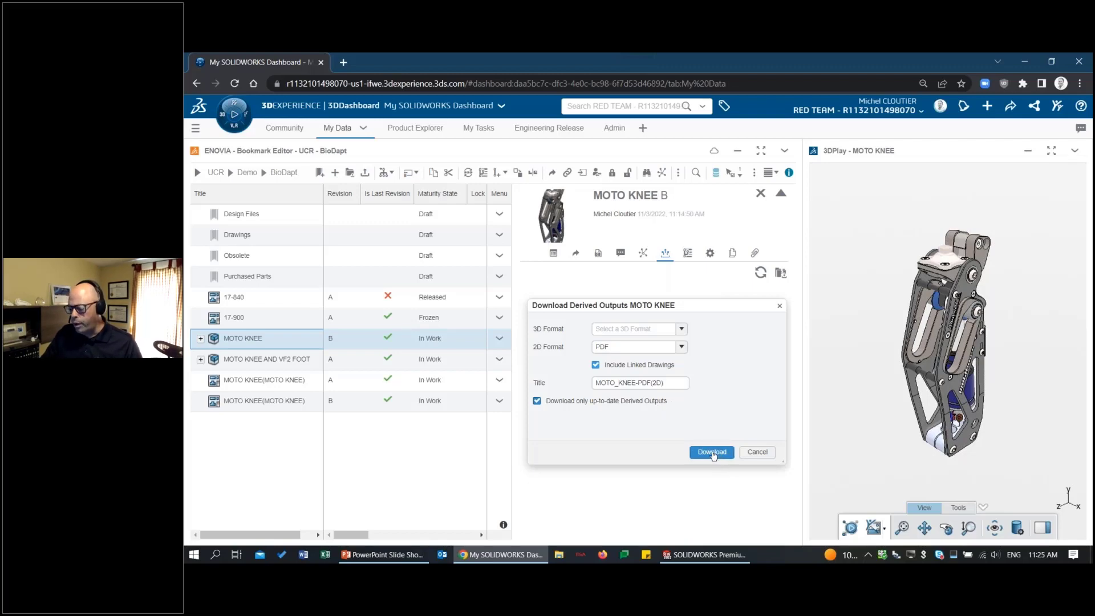
- Save MOTO_KNEE-PDF(2D).zip to the Desktop
click(713, 452)
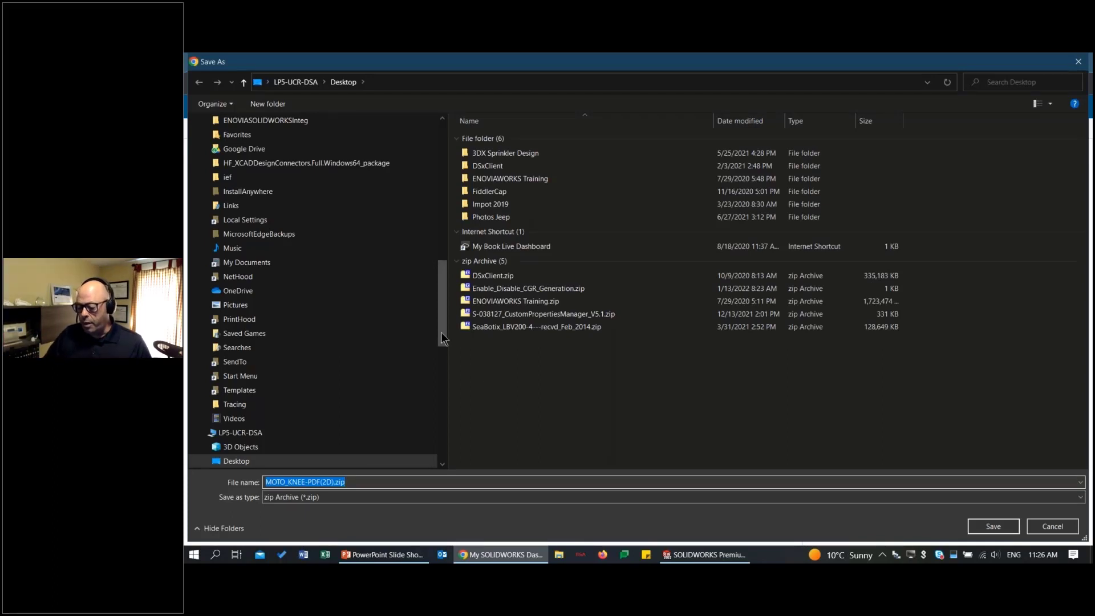
drag(440, 336, 334, 129)
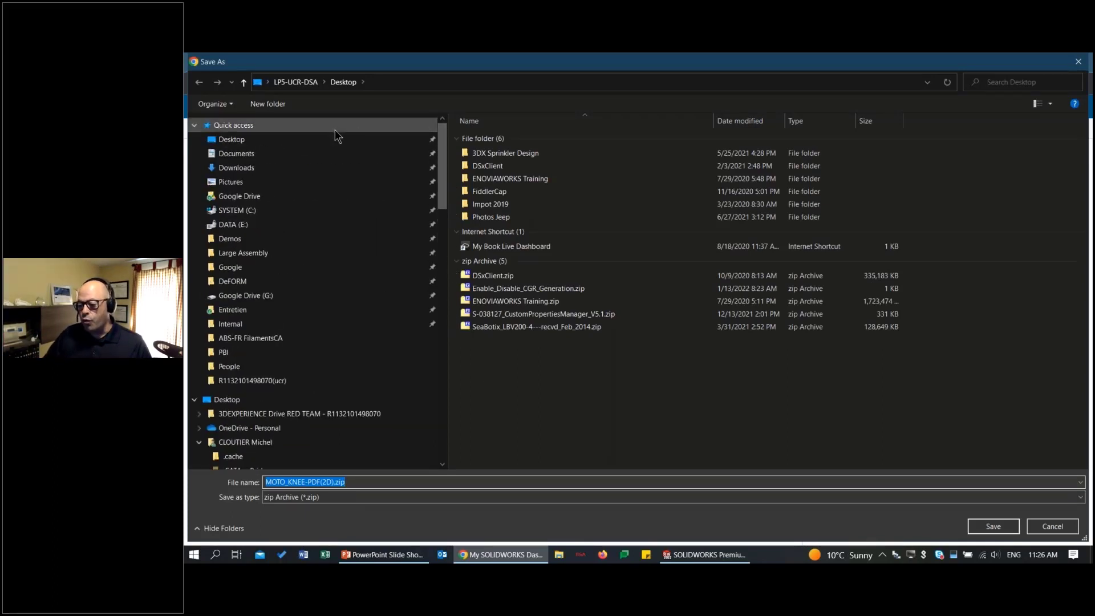
click(1014, 525)
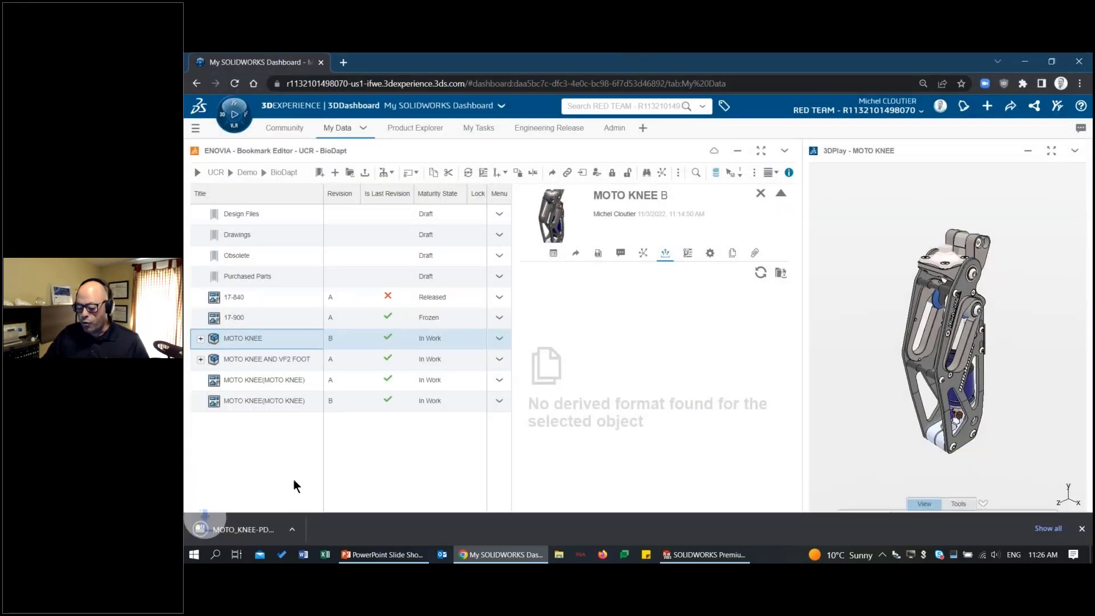
- Open MOTO_KNEE-PDF(2D).zip in 7-Zip and enlarge its window to show the five drawing PDFs
click(255, 527)
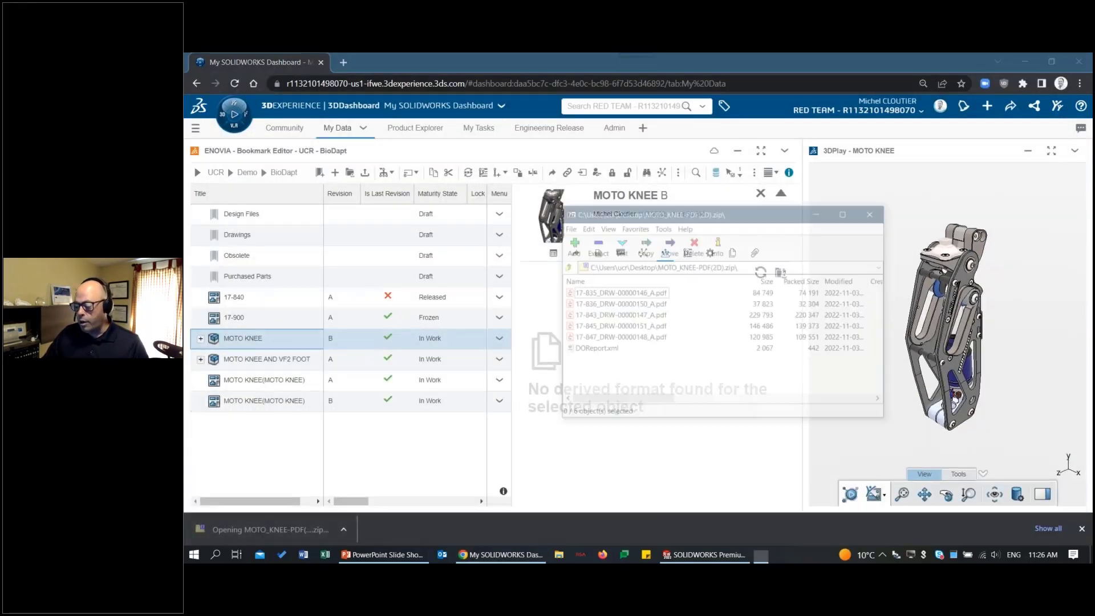
drag(672, 214, 473, 133)
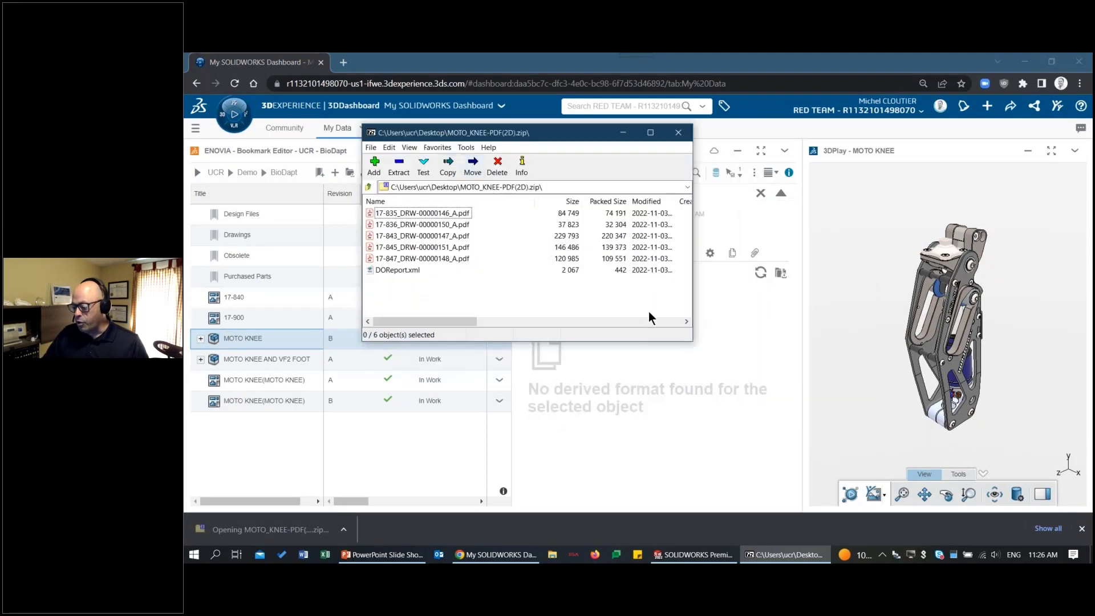
drag(691, 340, 801, 386)
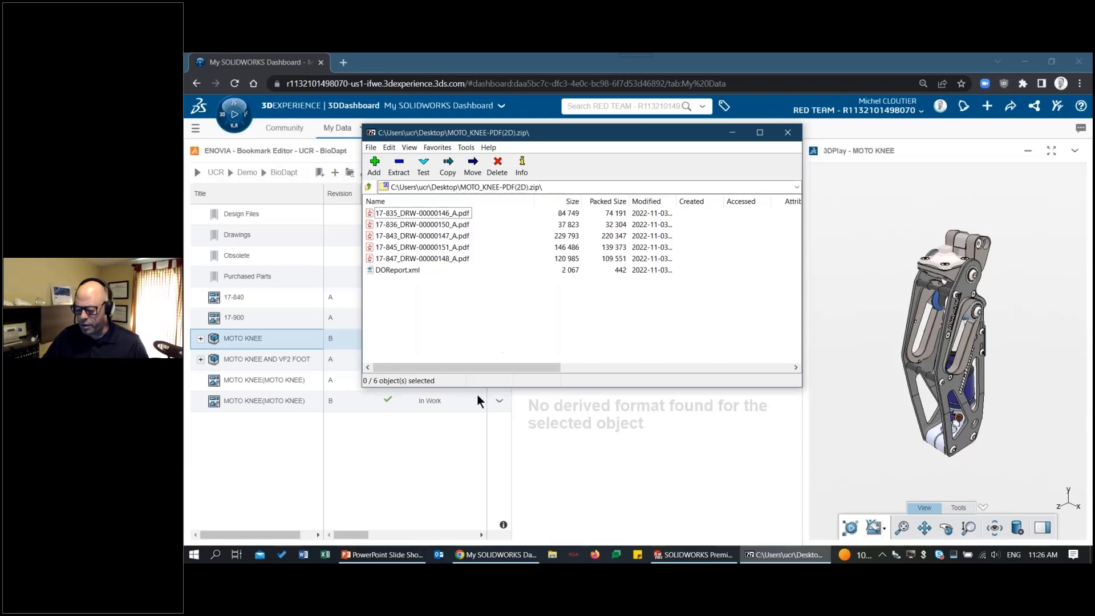
- Return to the slide show and advance to slide 14, Performance et Productivité
key(alt+Tab)
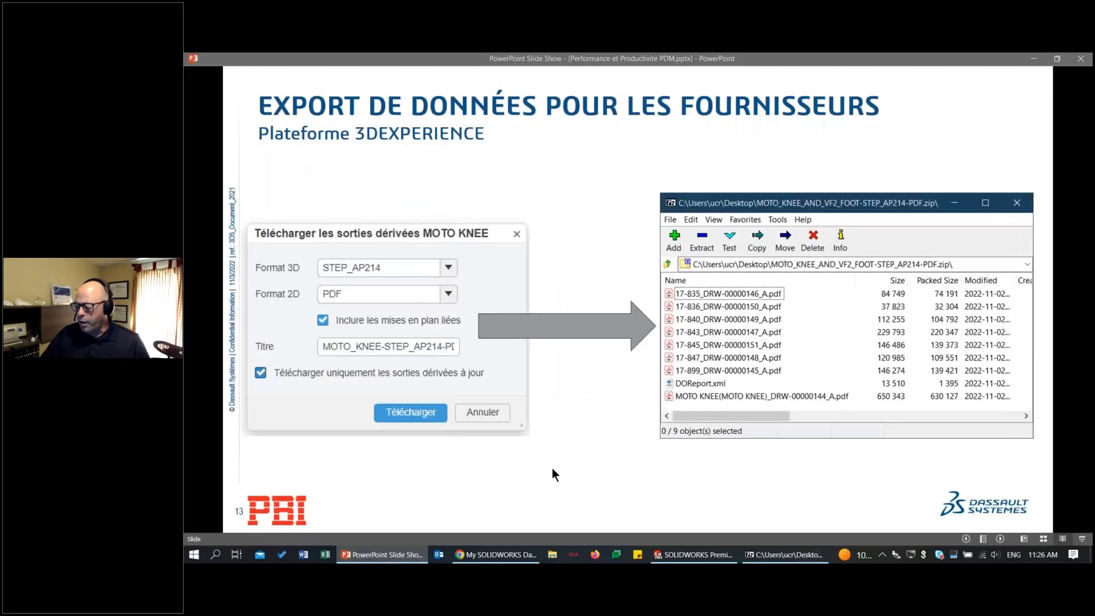
key(Right)
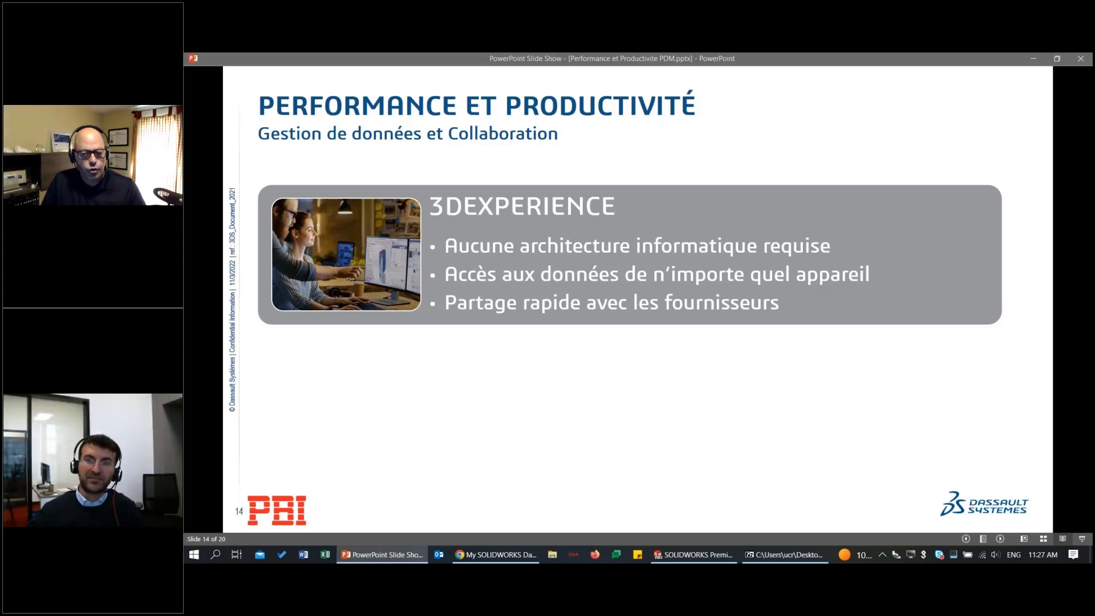
- Play slide 14's animations to bring in the SOLIDWORKS PDM comparison box
key(Right)
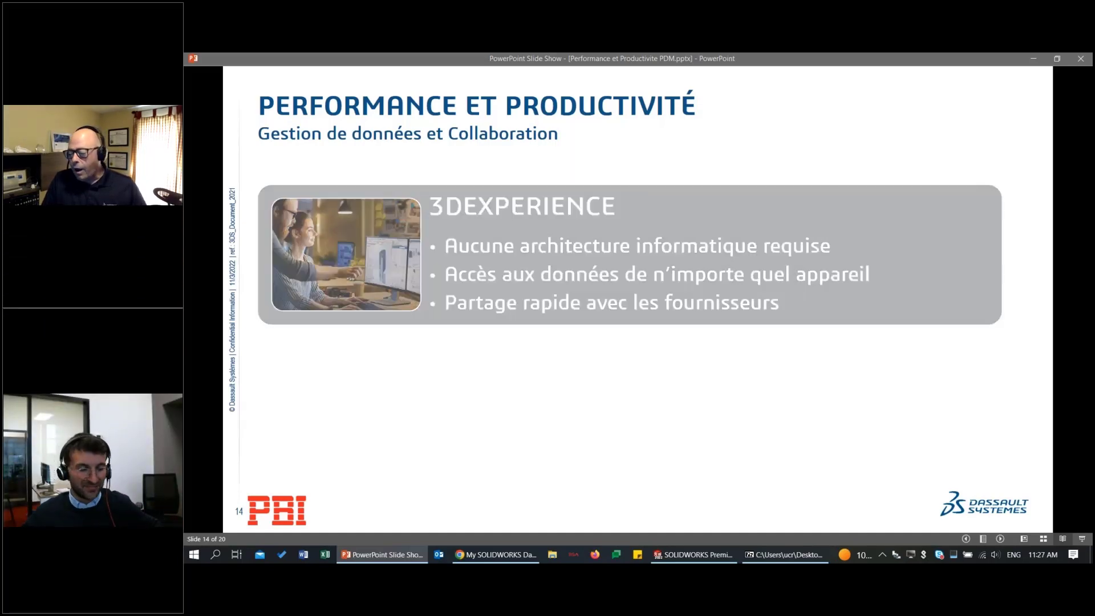
key(Right)
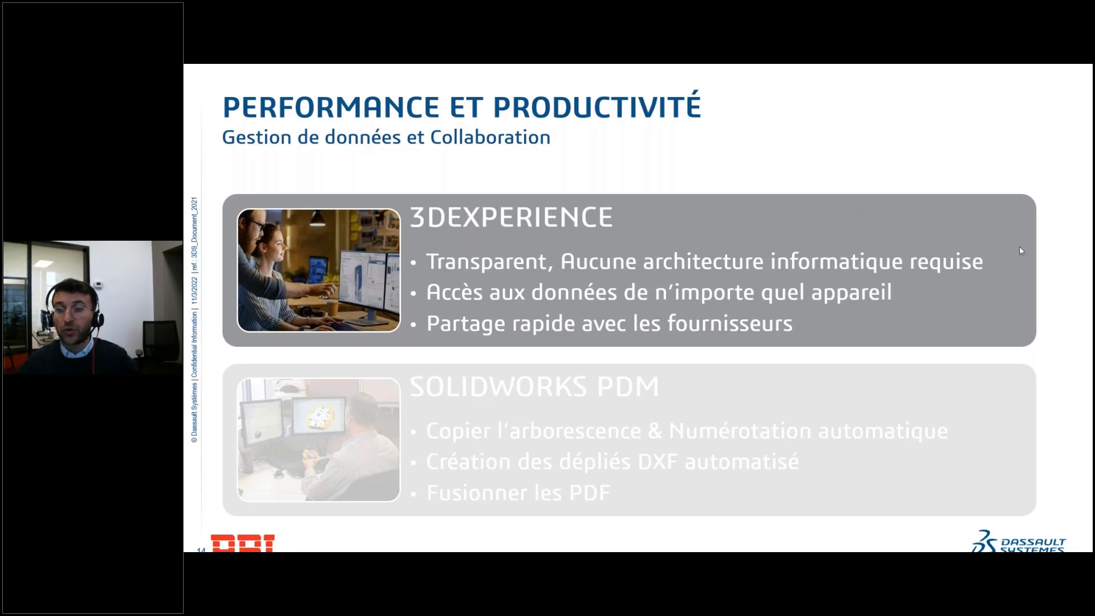
- Advance to slide 15, highlighting the SOLIDWORKS PDM panel while 3DEXPERIENCE fades
key(Right)
key(Right)
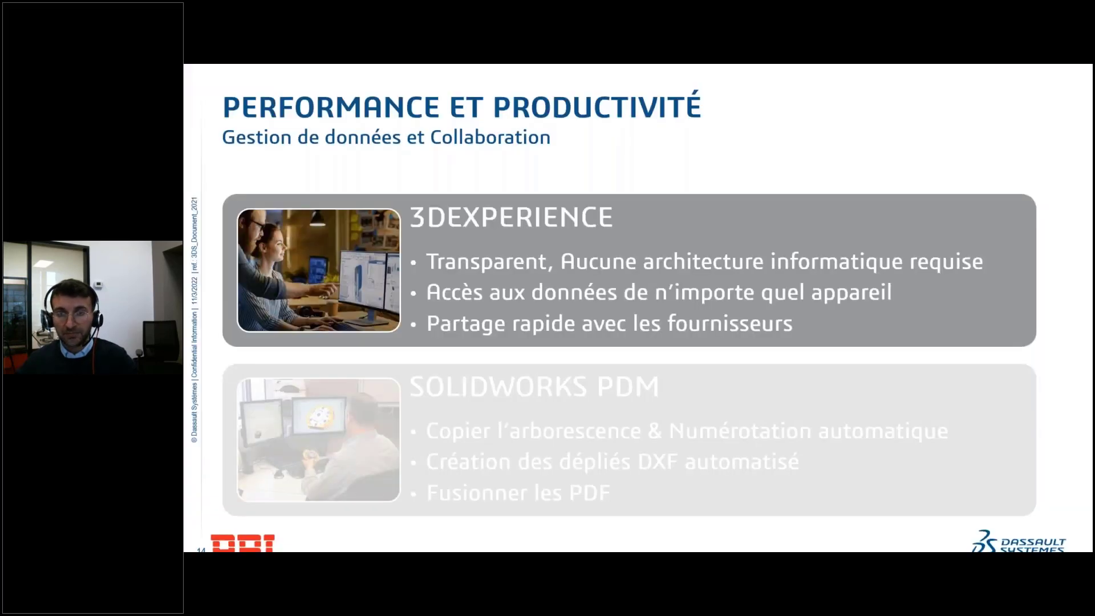
key(Right)
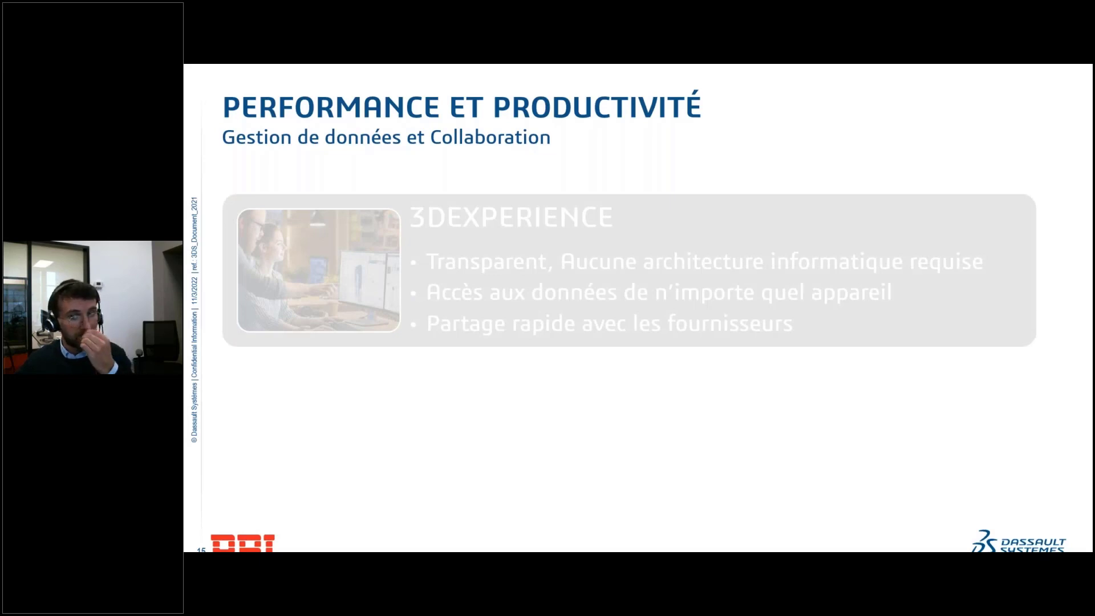
key(Right)
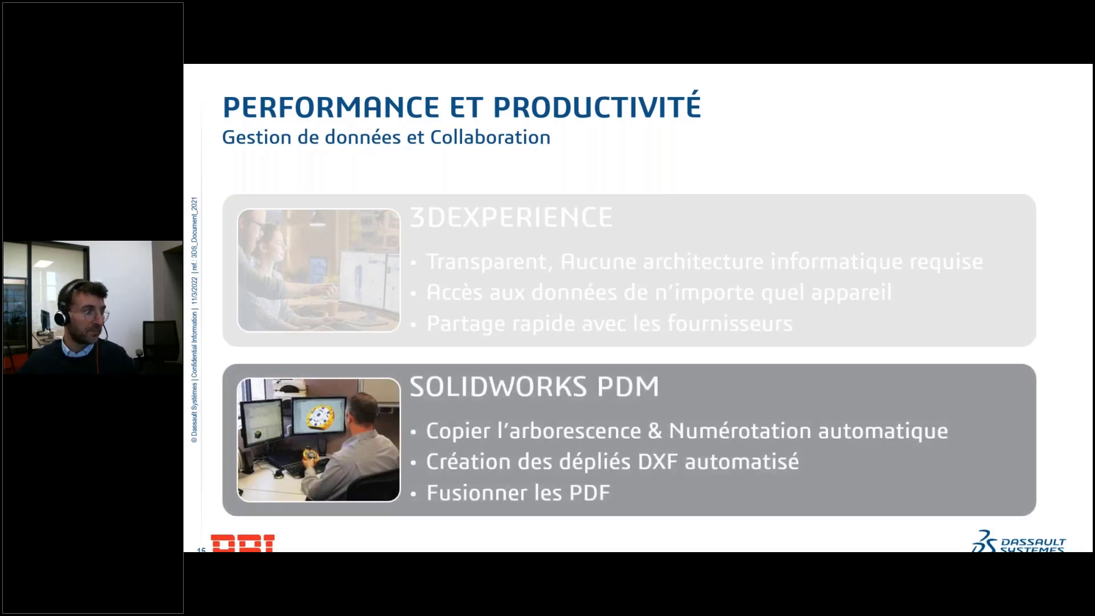
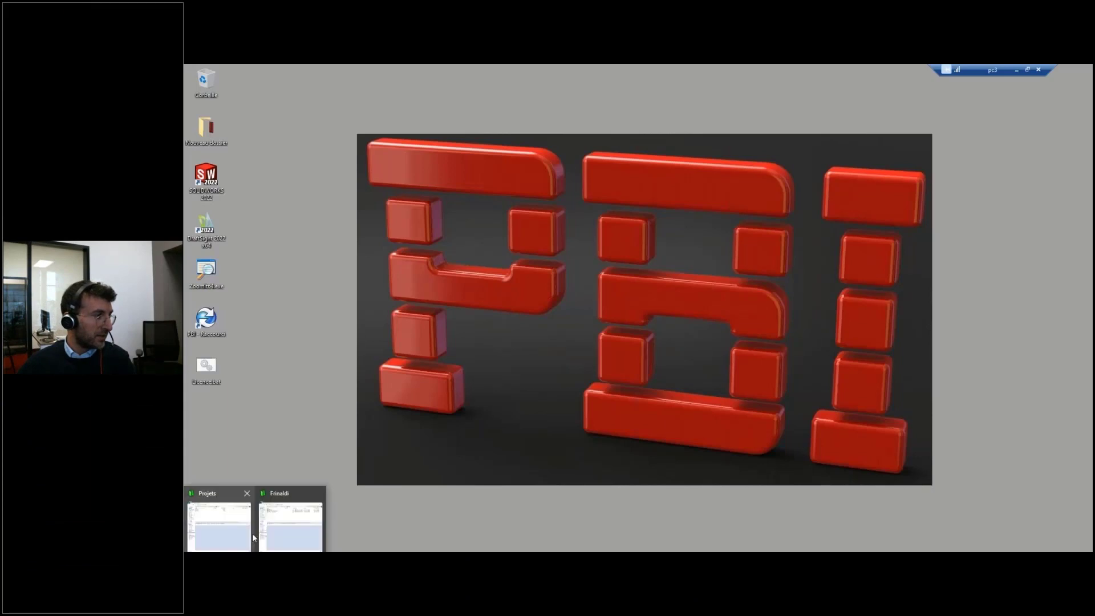
- Browse to Projets > P-00002 > CAD Files and preview LP Gas Grill Assembly.SLDASM
click(292, 524)
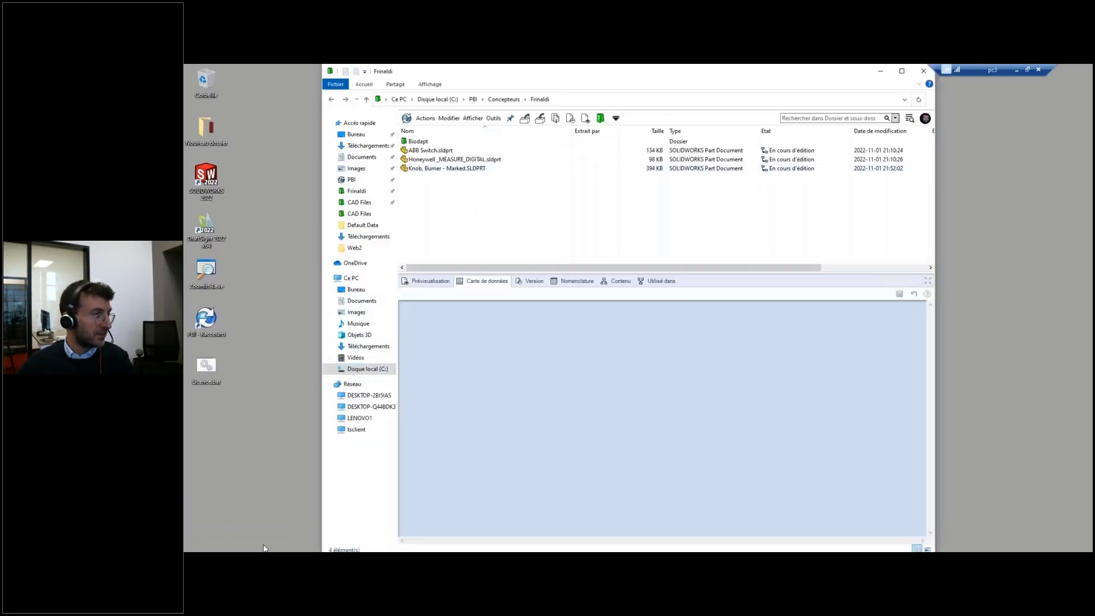
mouse_move(264, 548)
click(220, 536)
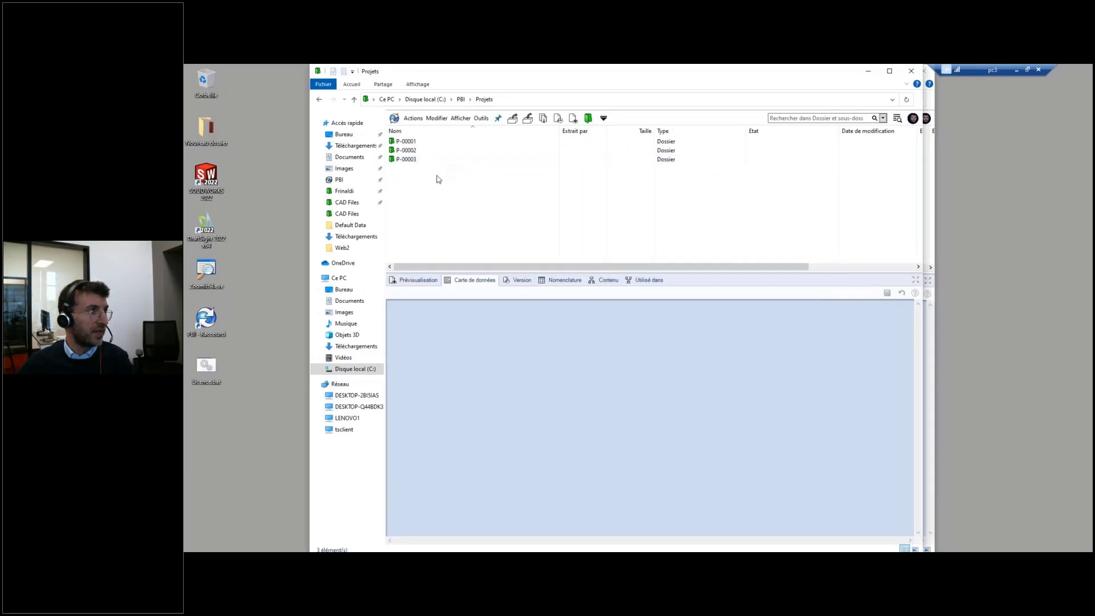
double_click(414, 151)
click(411, 143)
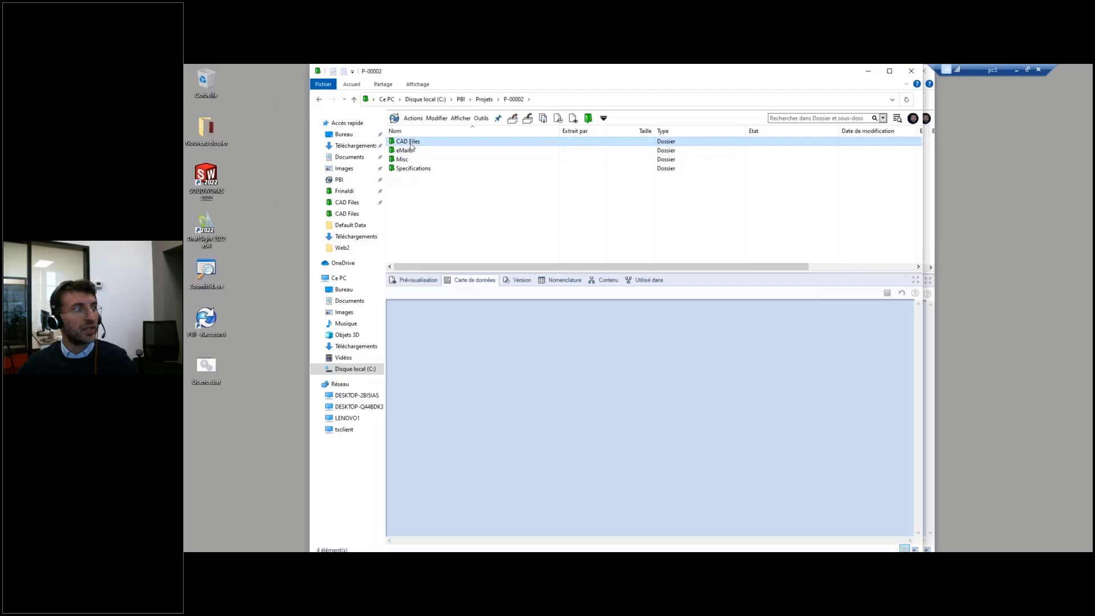
double_click(407, 141)
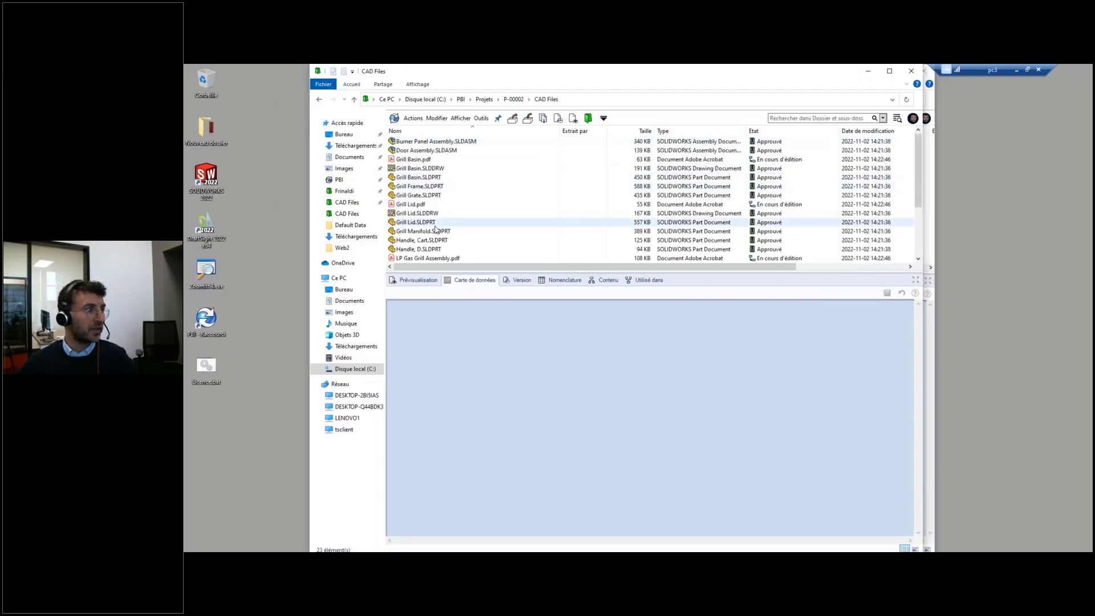
scroll(436, 229, down, 3)
click(434, 187)
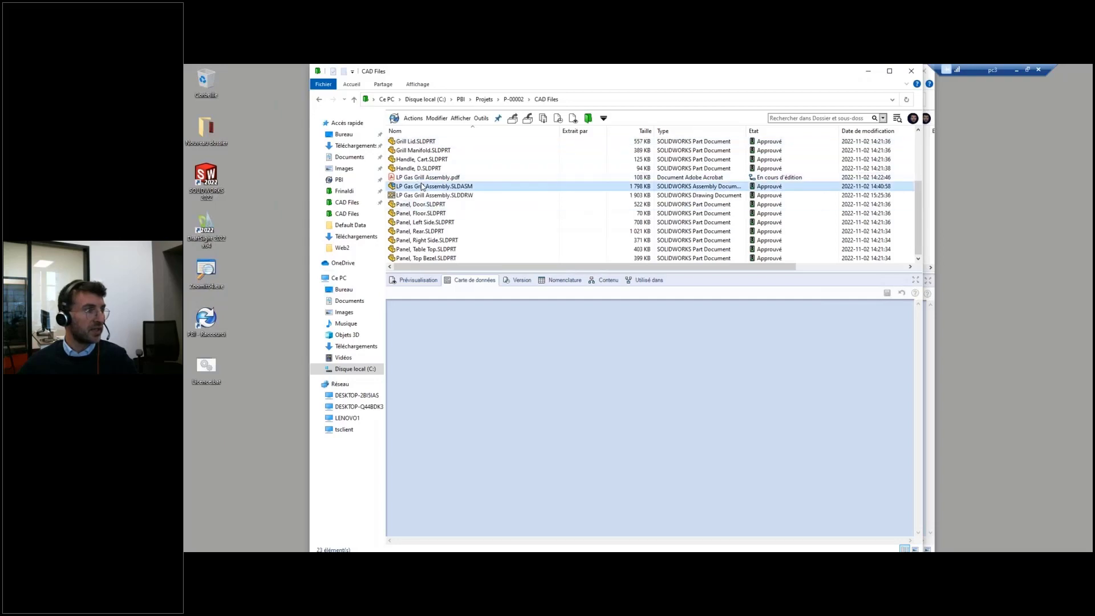
click(416, 279)
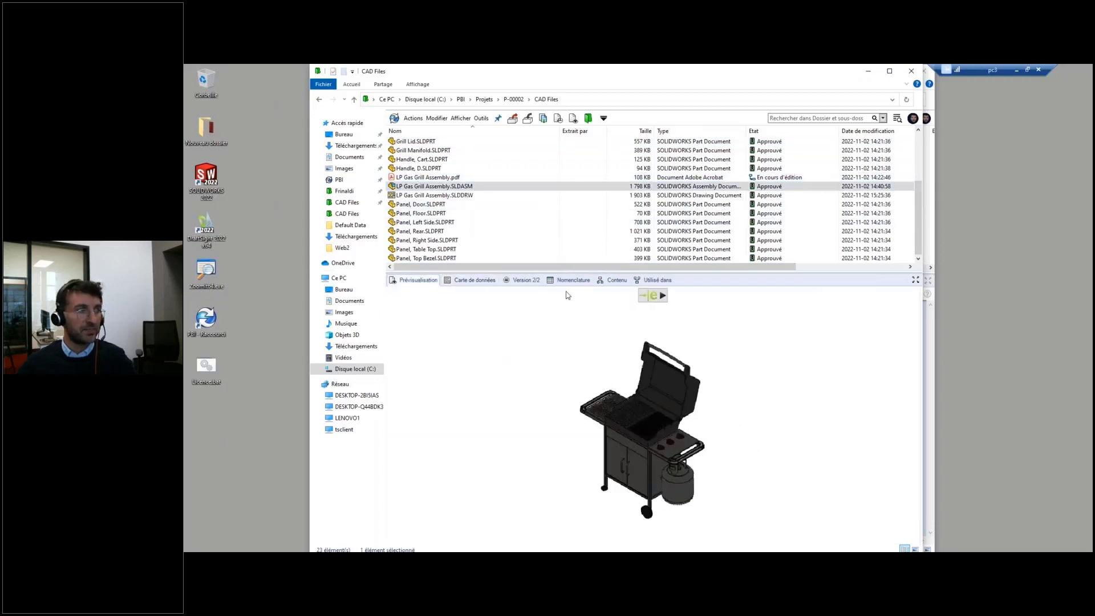
- Load the eDrawings 3D preview of the grill, then rotate and zoom it
click(650, 295)
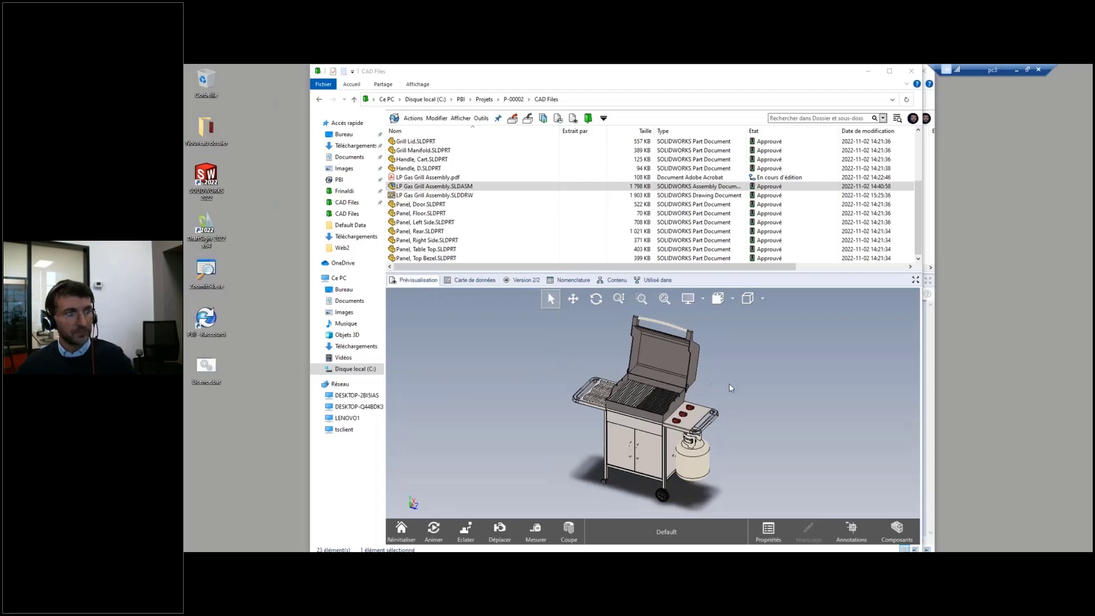
mouse_move(728, 383)
mouse_down()
mouse_move(677, 431)
mouse_move(707, 375)
mouse_move(726, 373)
mouse_move(686, 451)
mouse_move(676, 320)
mouse_move(713, 376)
mouse_move(624, 369)
mouse_up()
scroll(645, 439, down, 3)
scroll(645, 439, down, 3)
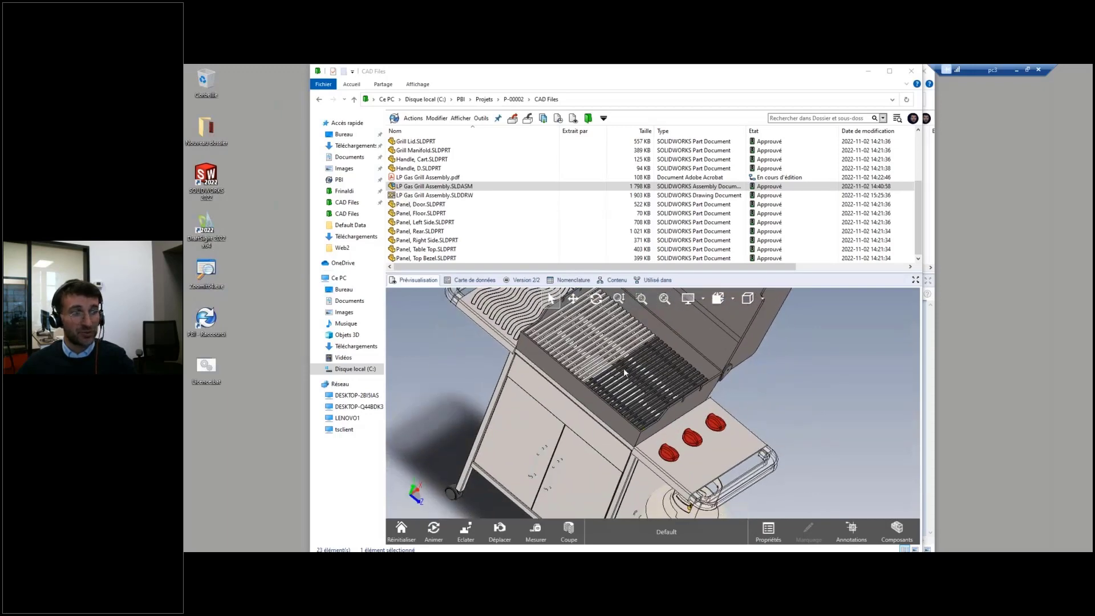
scroll(624, 370, up, 3)
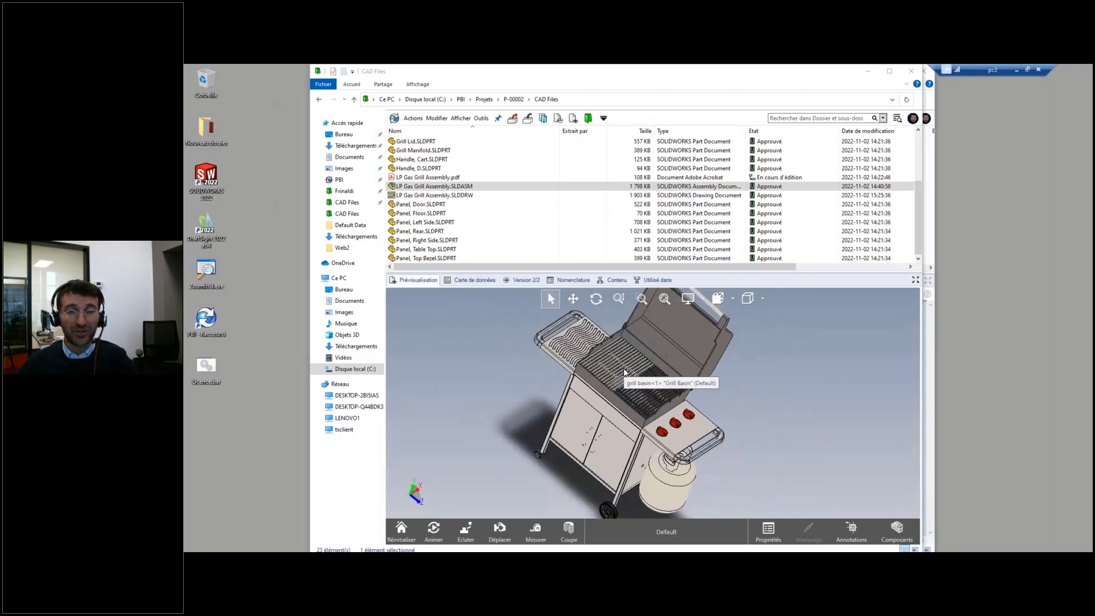
- Start Copy Tree on LP Gas Grill Assembly, widen Avertissements, and browse for a destination
click(481, 119)
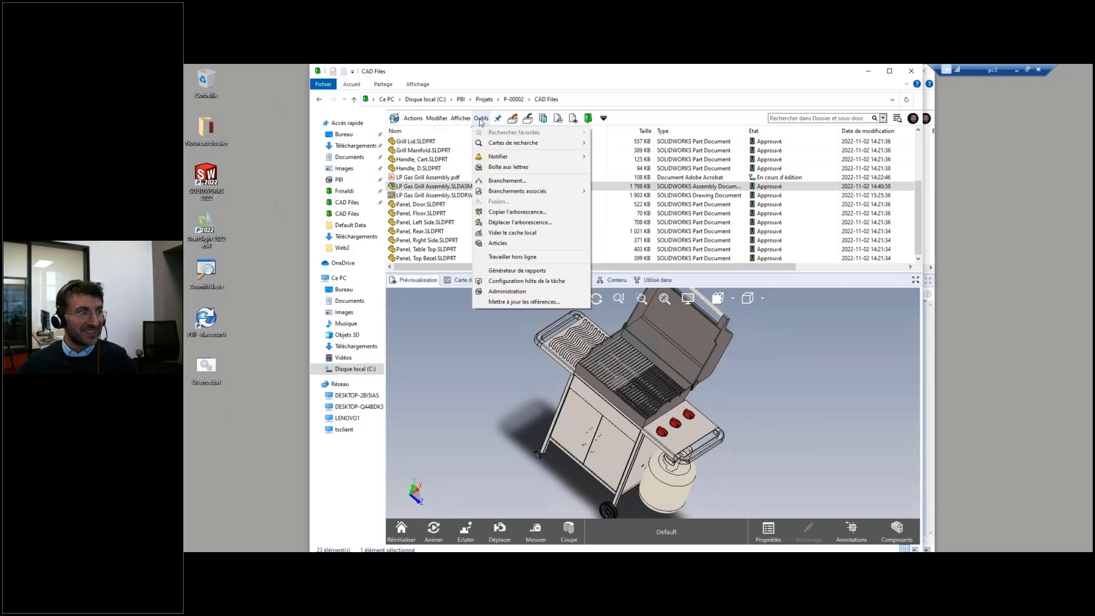
click(556, 213)
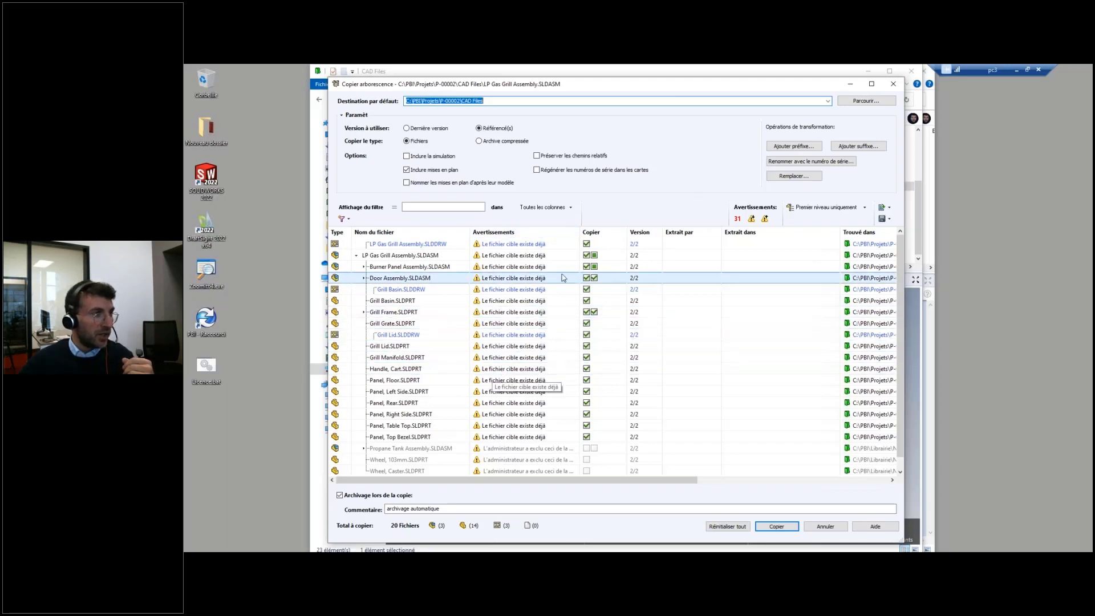
drag(580, 232, 602, 233)
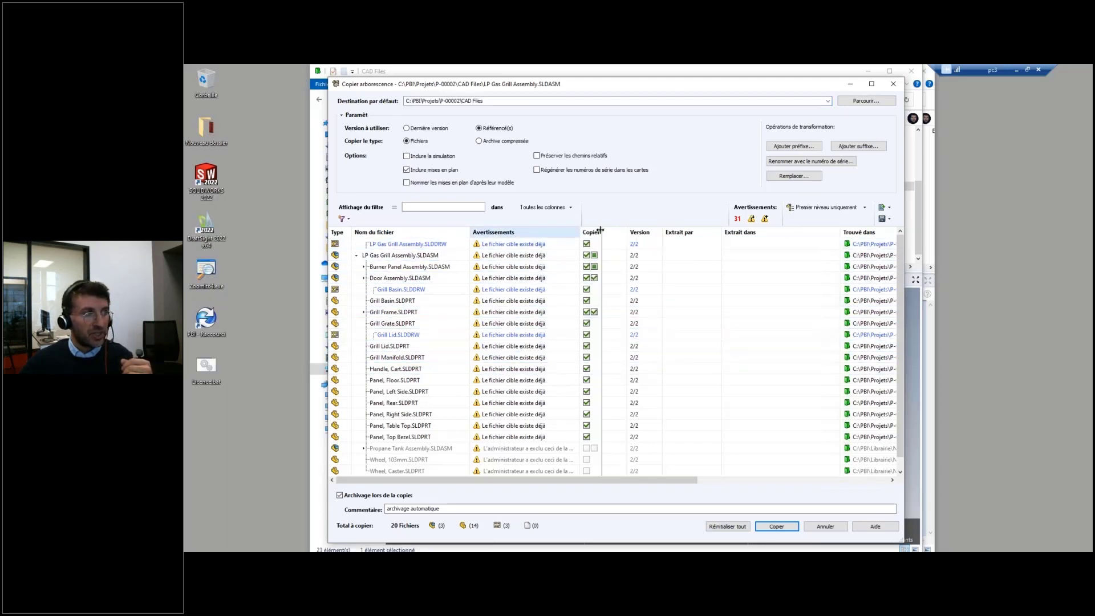
click(590, 379)
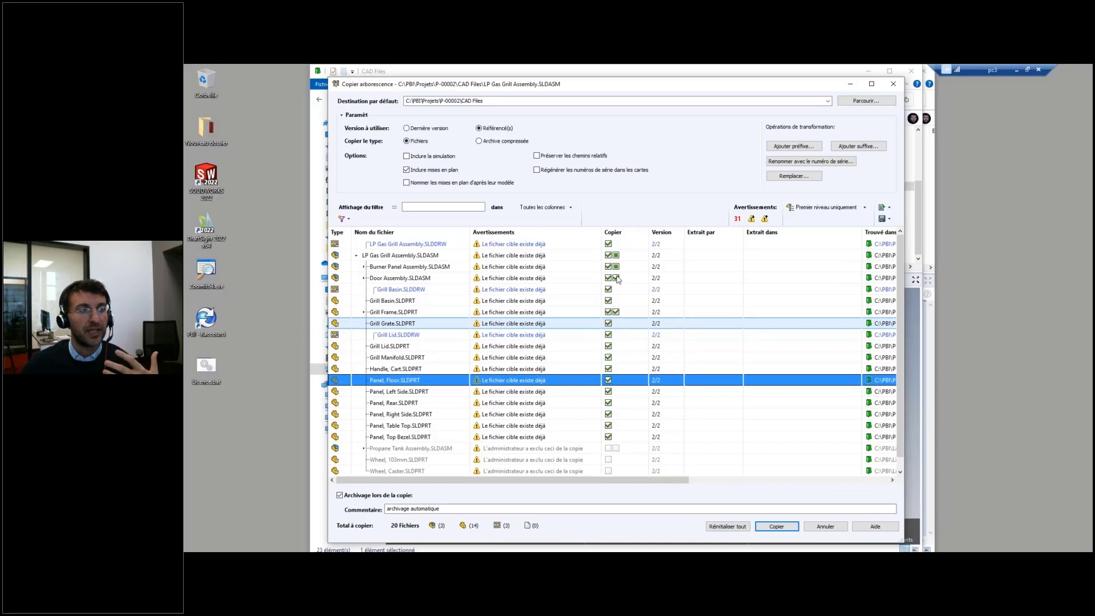
click(856, 103)
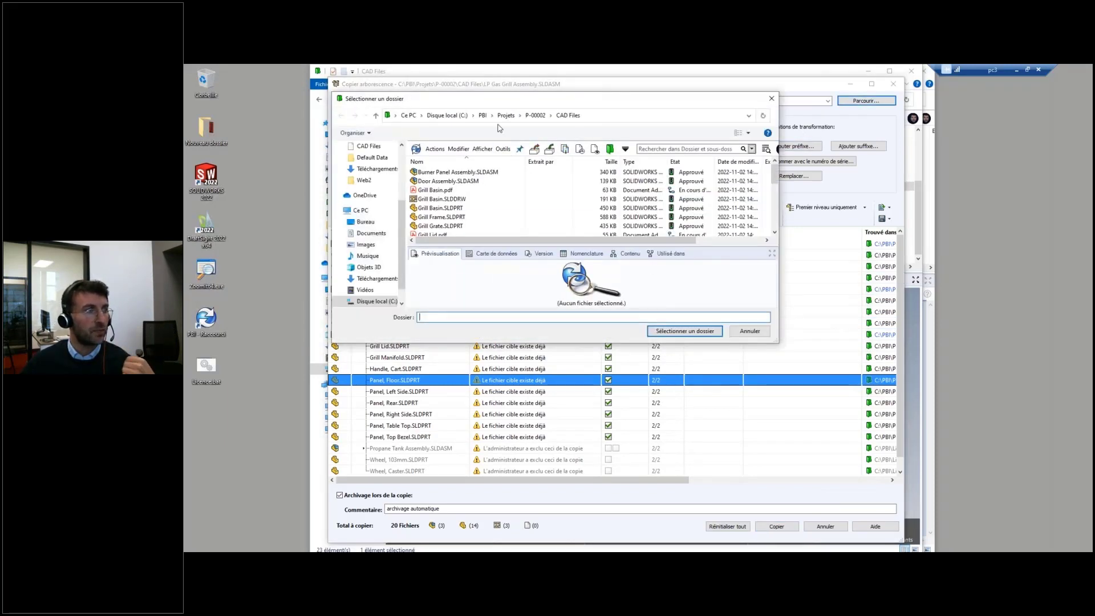
- Create folder projet03 under PBI > Concepteurs > designer's folder and select it as destination
click(482, 115)
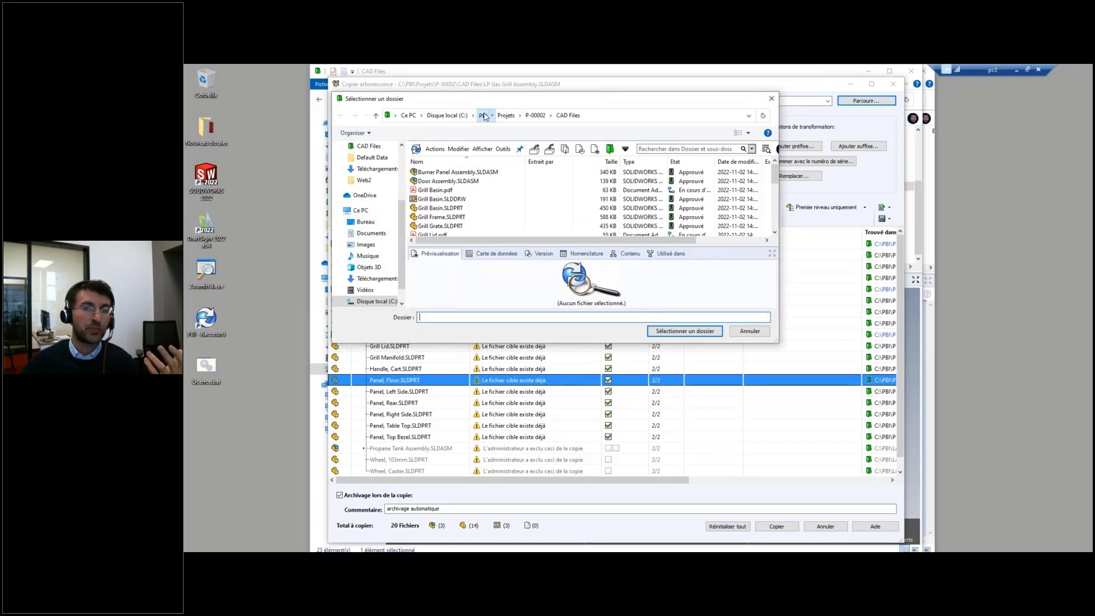
double_click(433, 172)
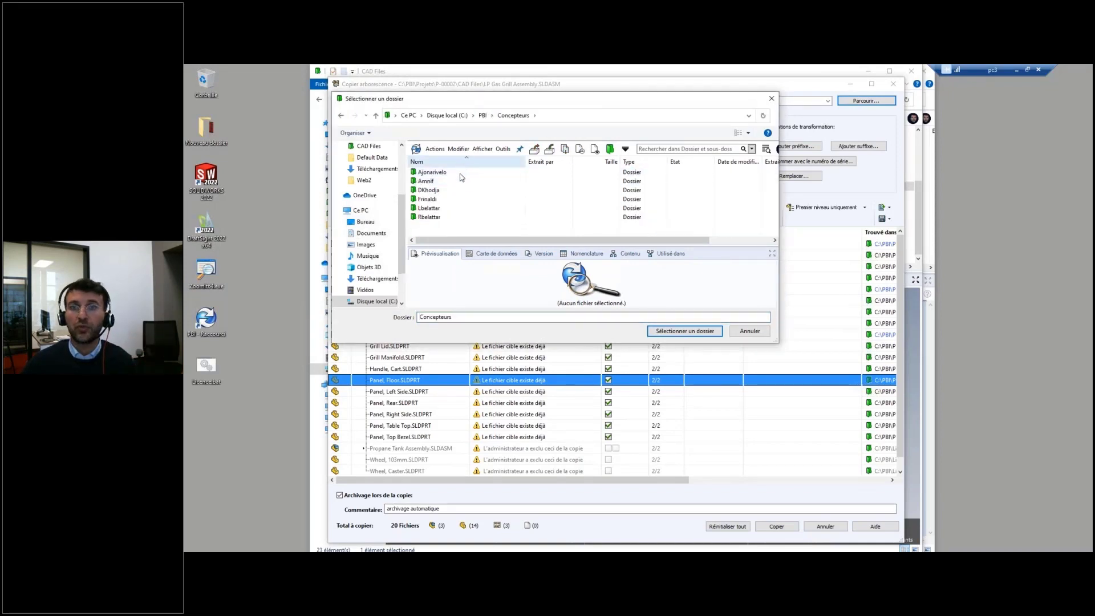
click(432, 201)
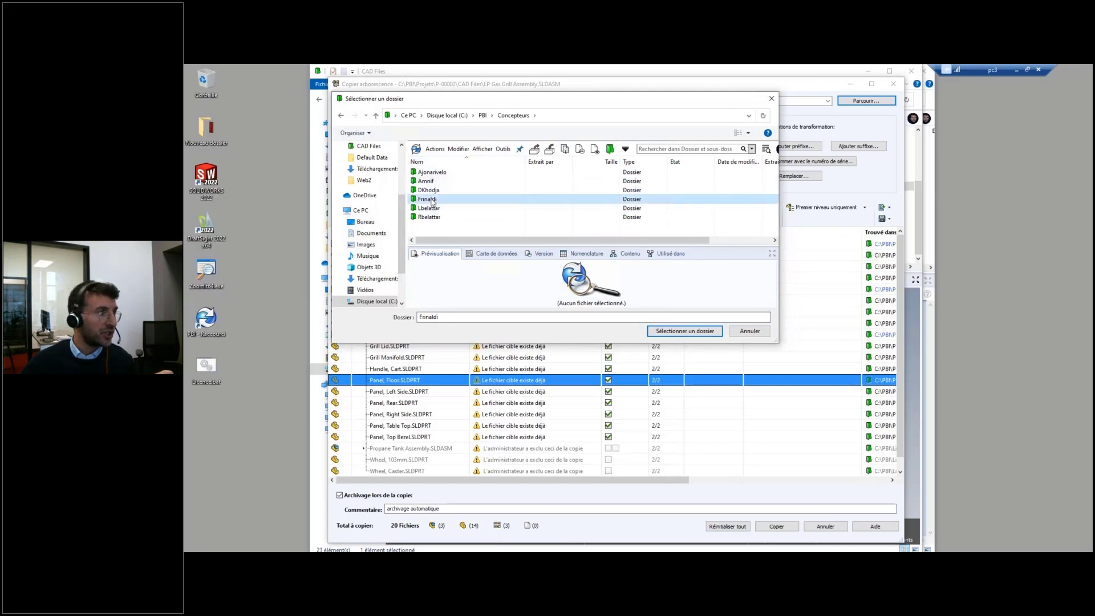
double_click(451, 204)
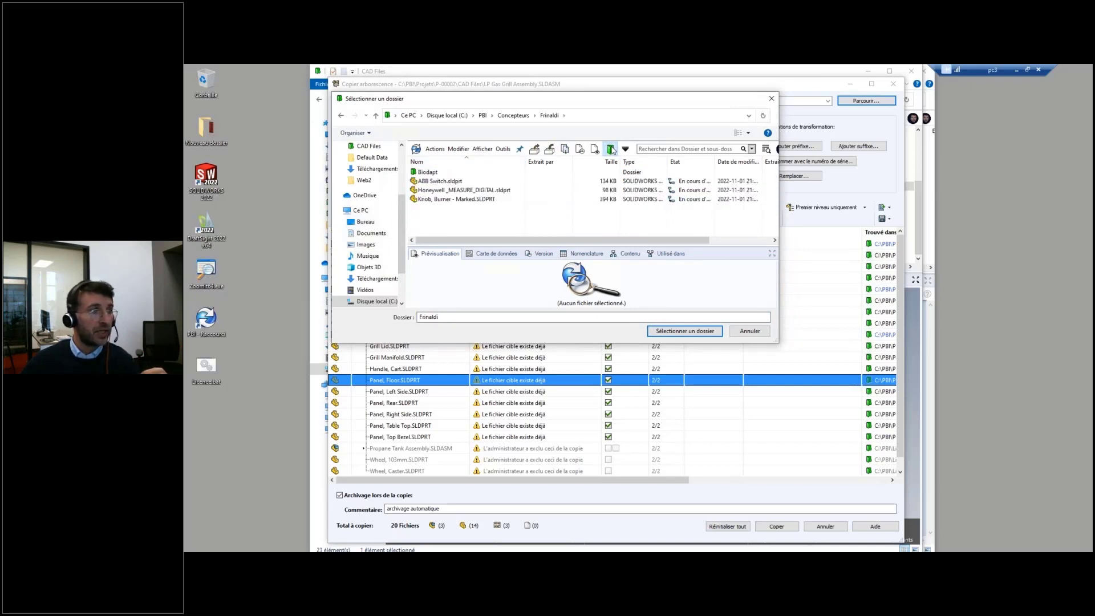
click(611, 149)
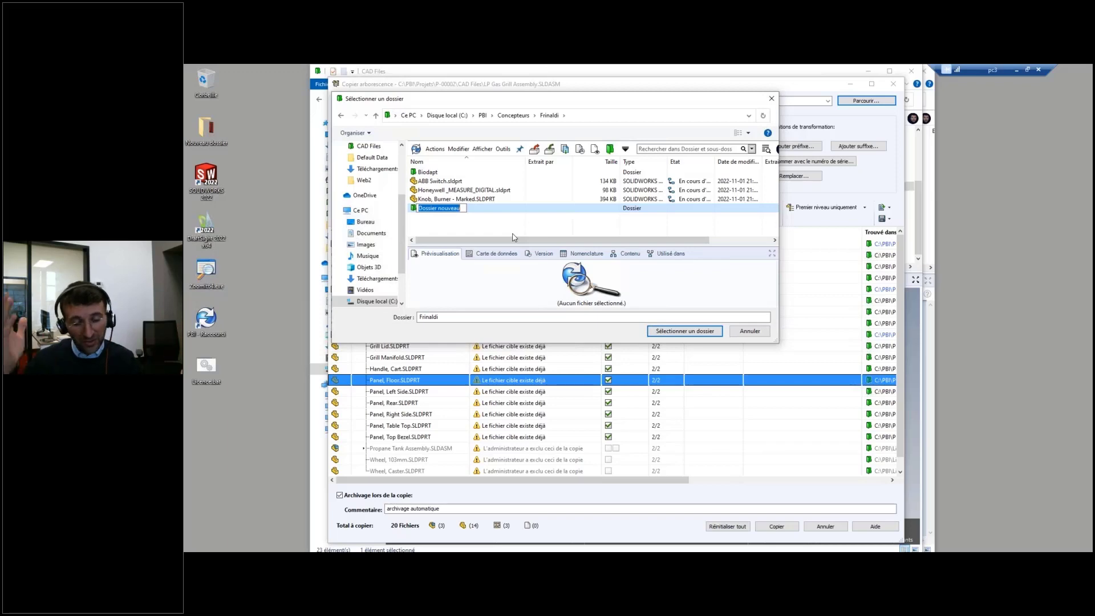
text(projet)
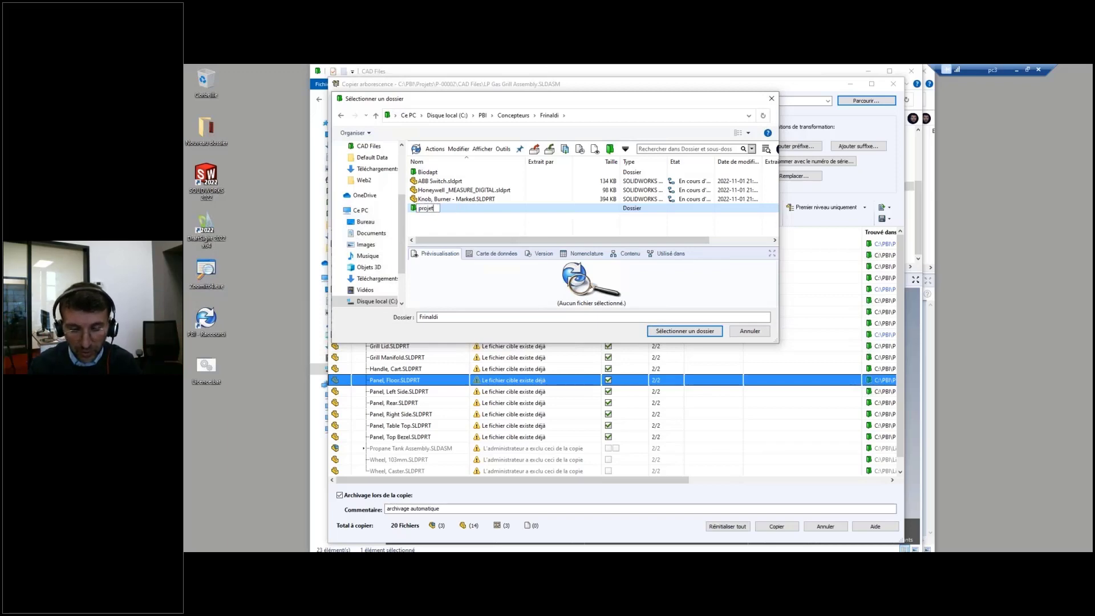
text(03)
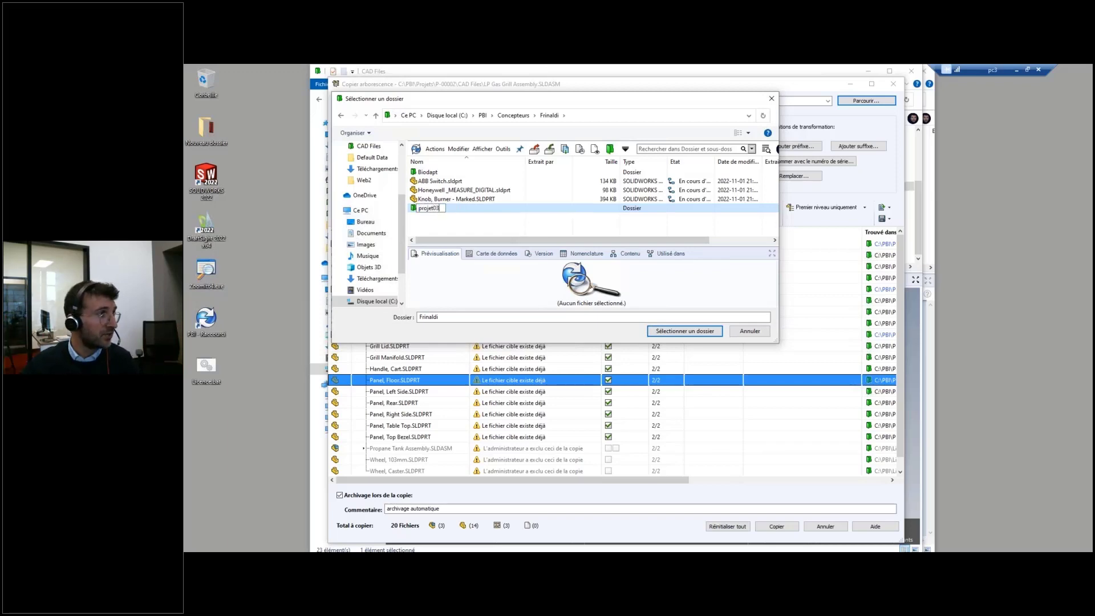
key(Return)
double_click(433, 209)
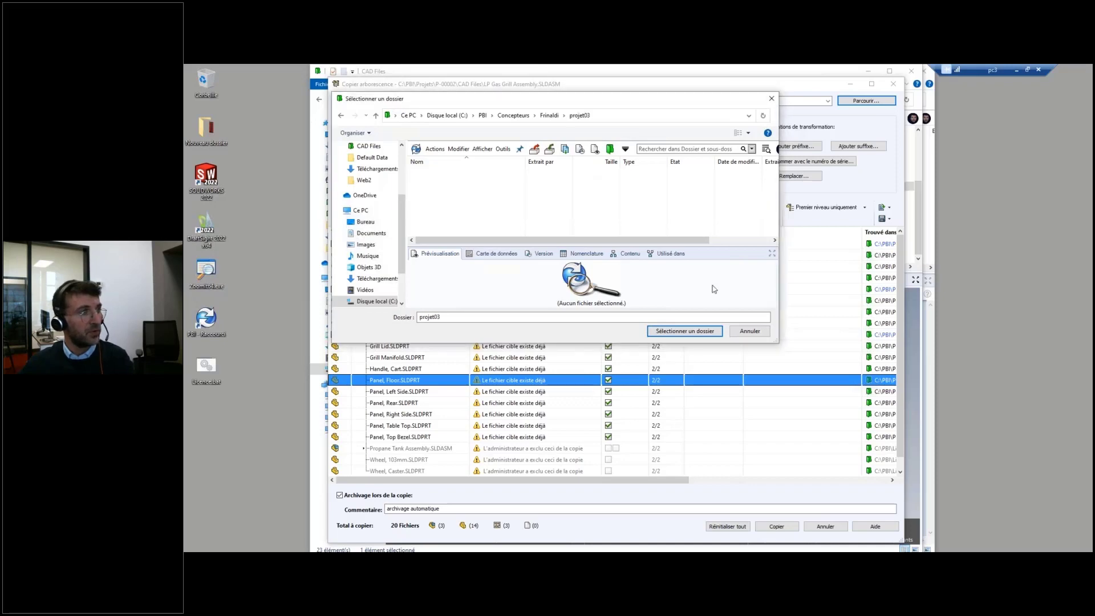
click(700, 332)
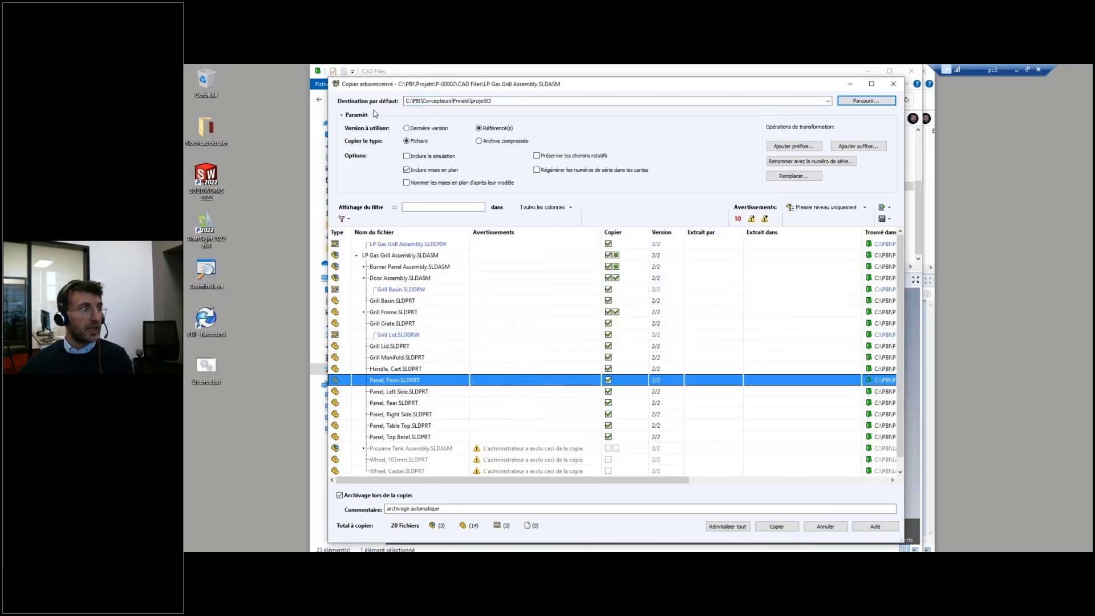
- Copy latest versions and enable check-in on copy with comment 'archivage automatique'
click(406, 128)
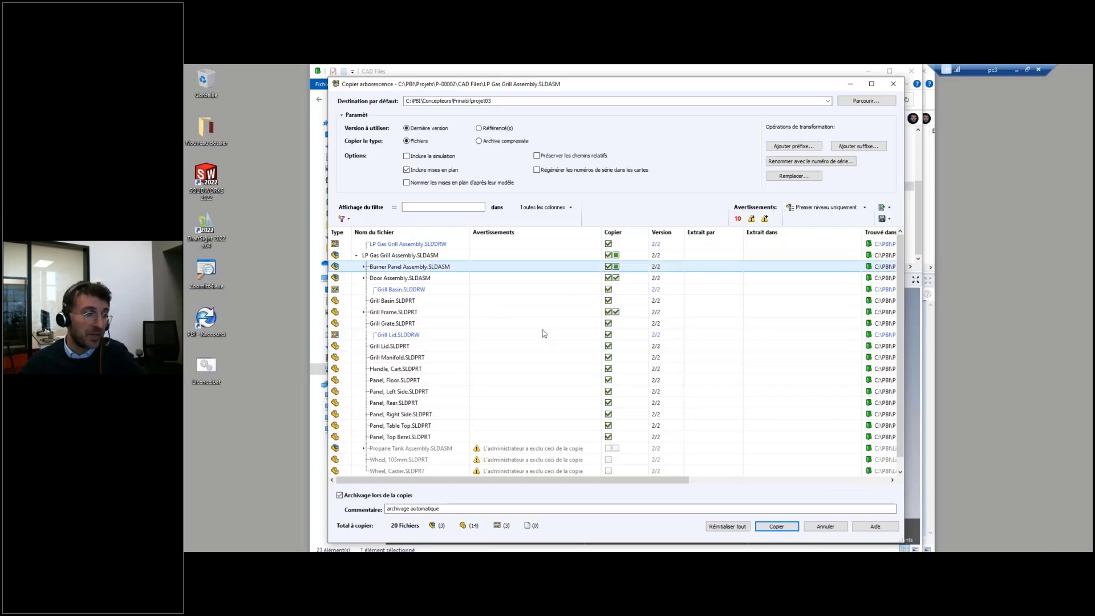
click(202, 266)
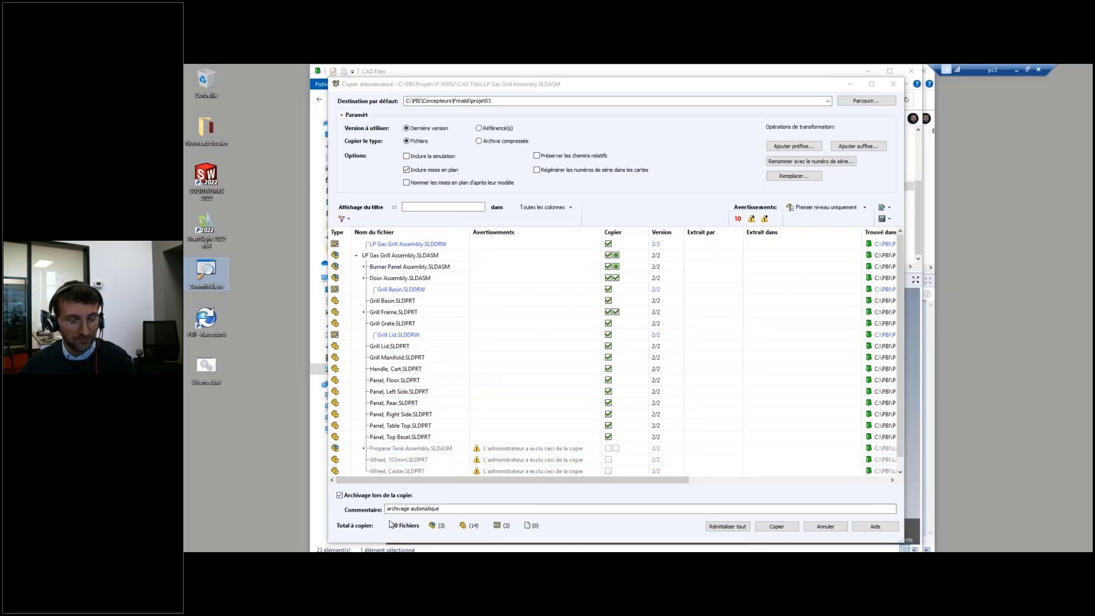
key(ctrl+1)
ctrl+drag(305, 439, 500, 471)
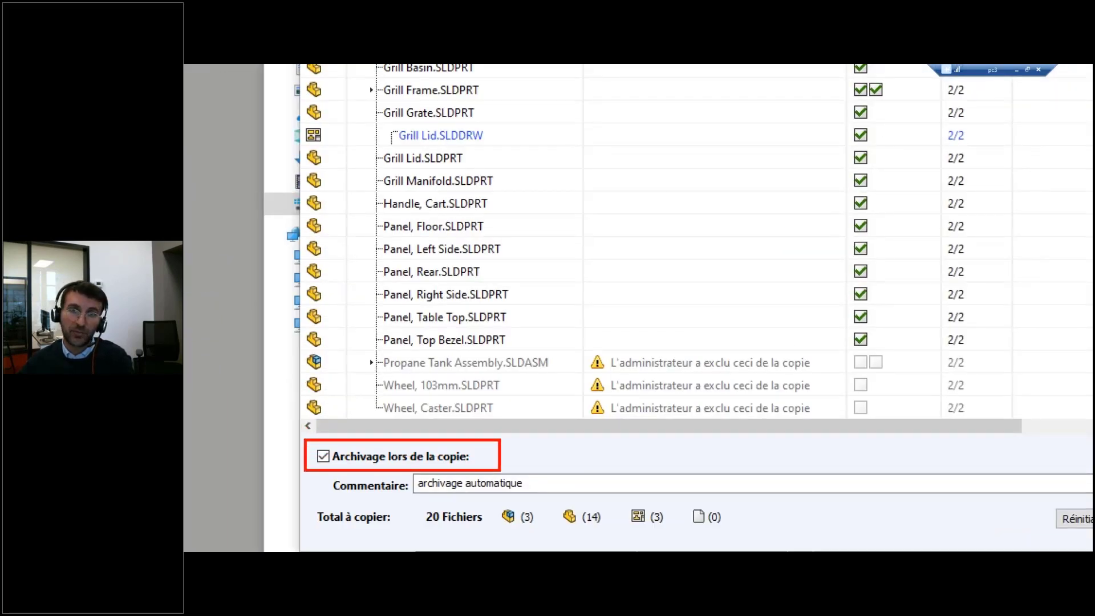
key(Escape)
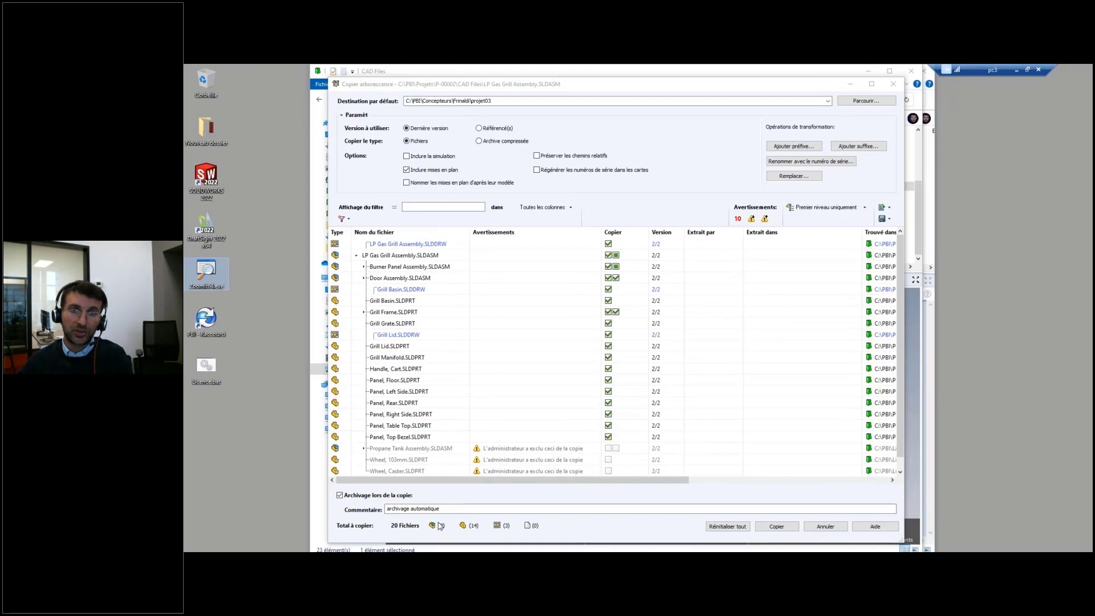
click(444, 509)
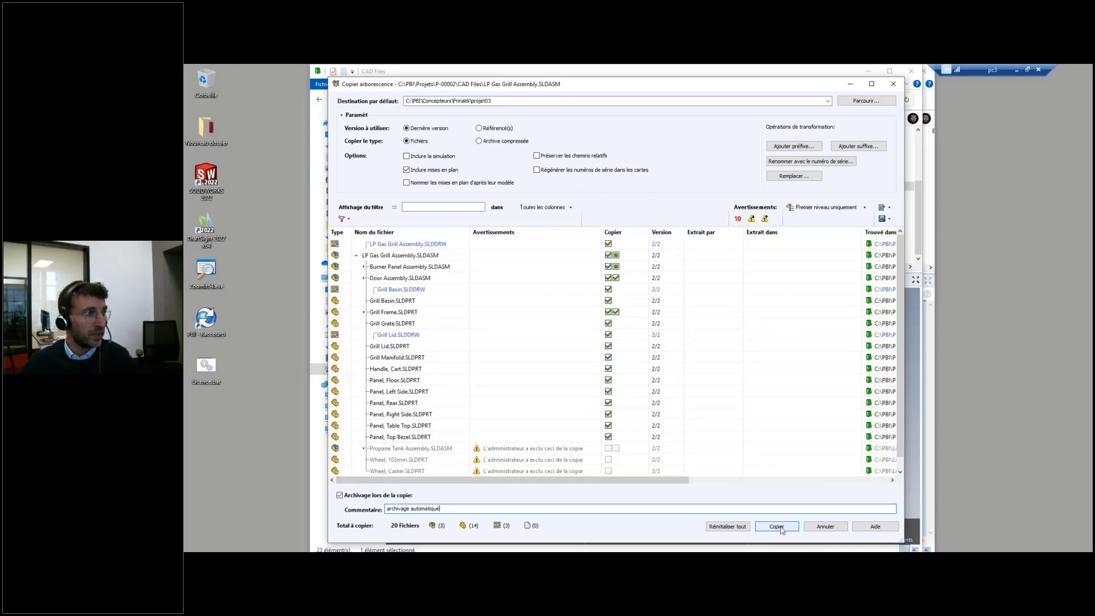
- Add the prefix p03- to all 20 copied file names
click(793, 146)
text(p3-)
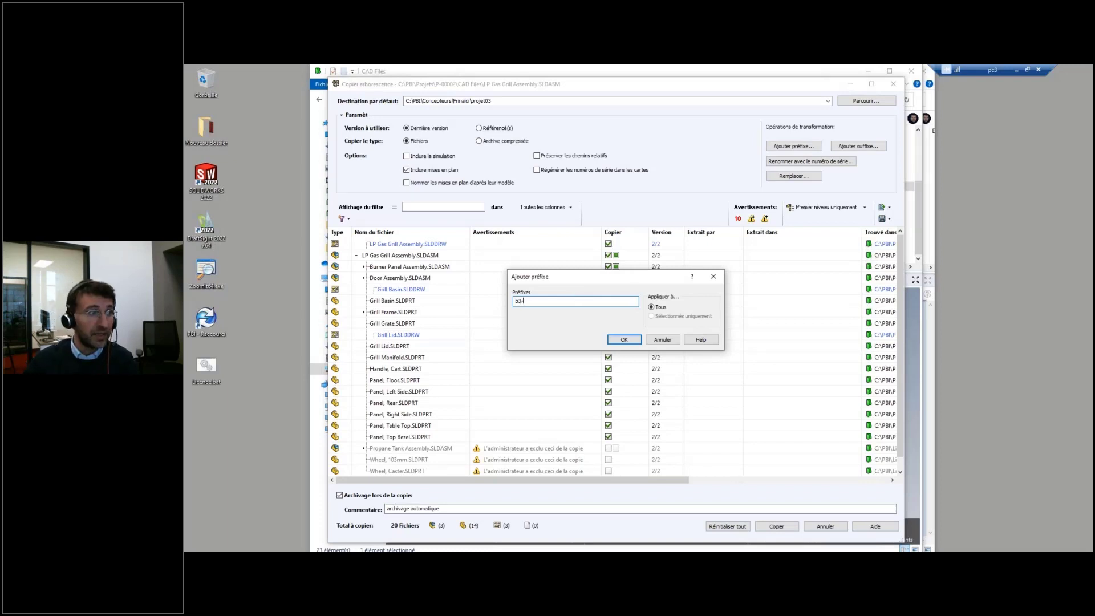
click(624, 339)
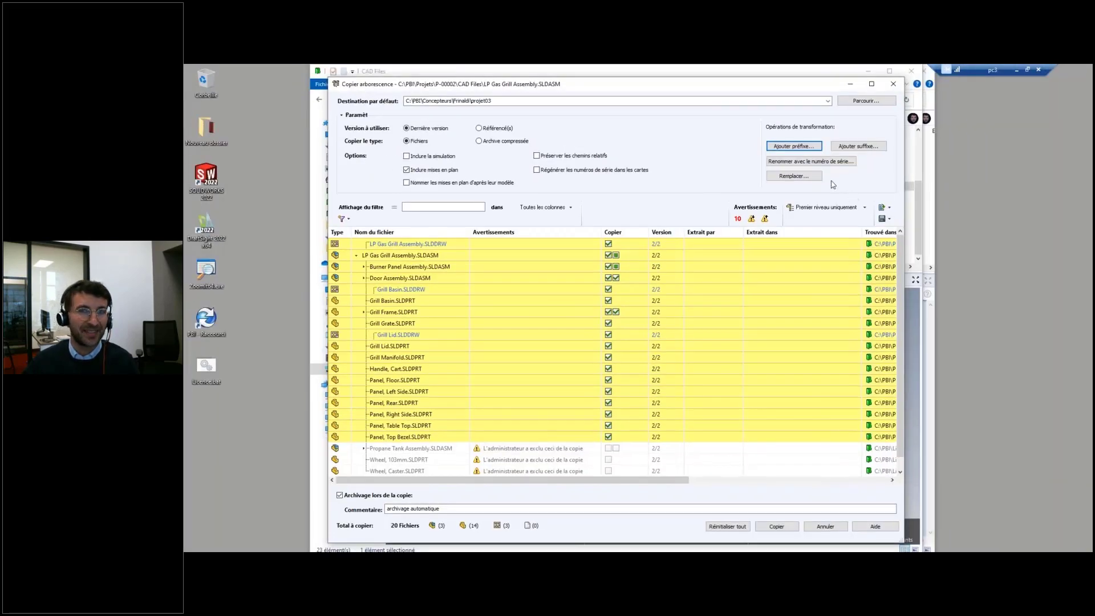
- Rename assembly, drawing and part targets with Drawing Number serials, then widen target names
click(821, 162)
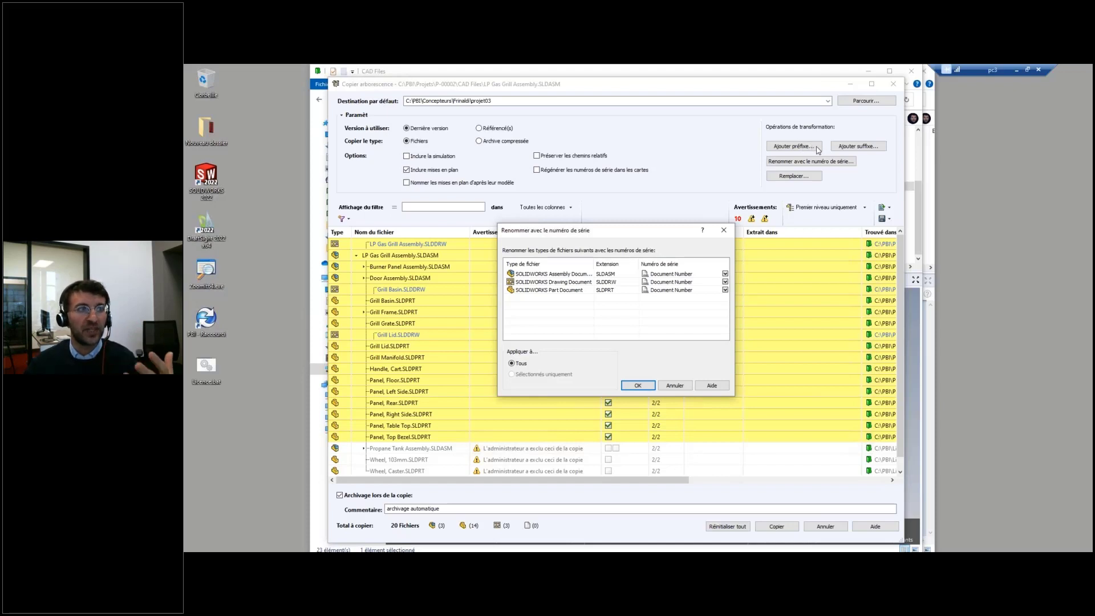
click(722, 275)
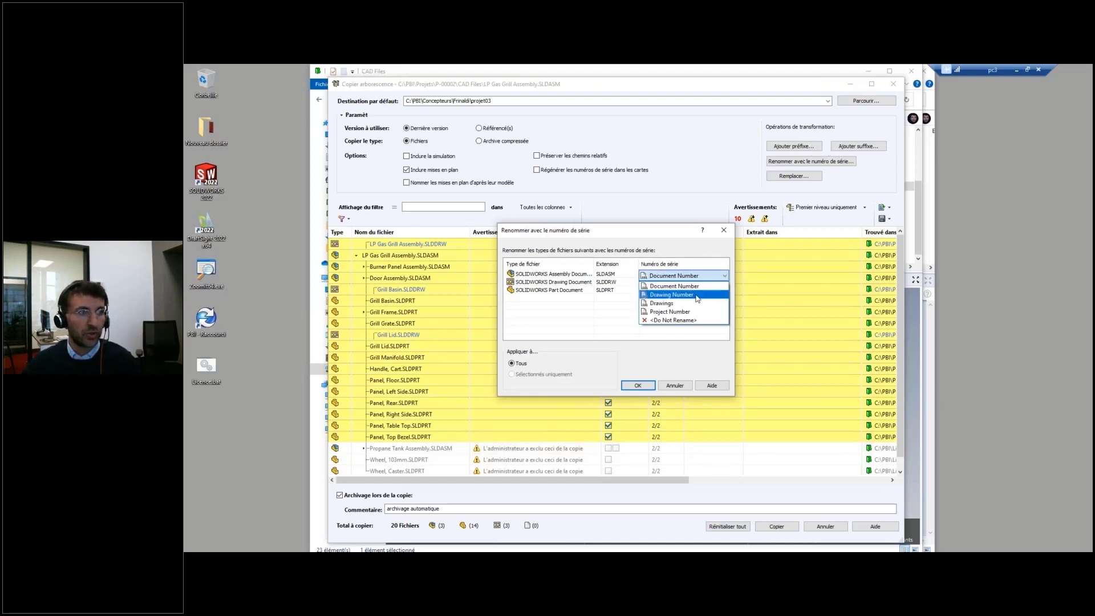
click(696, 295)
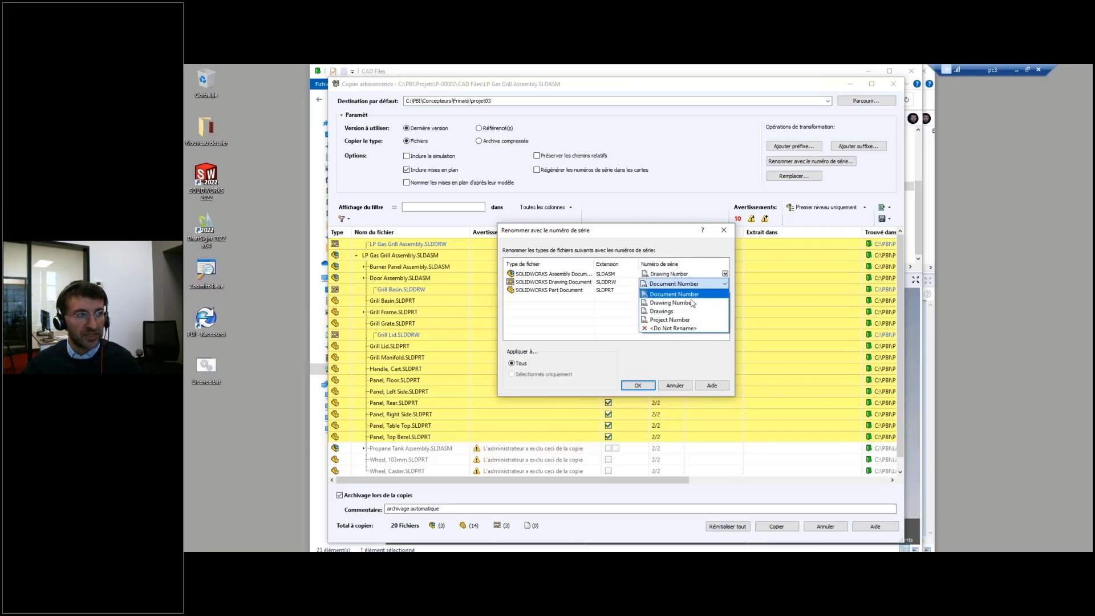
click(691, 303)
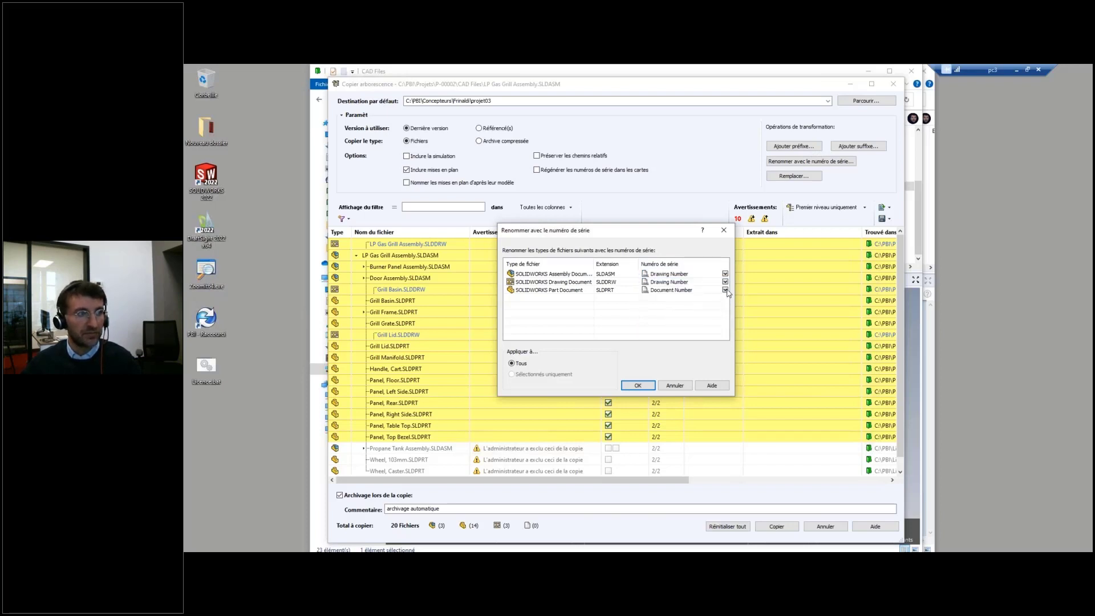
click(725, 290)
click(692, 311)
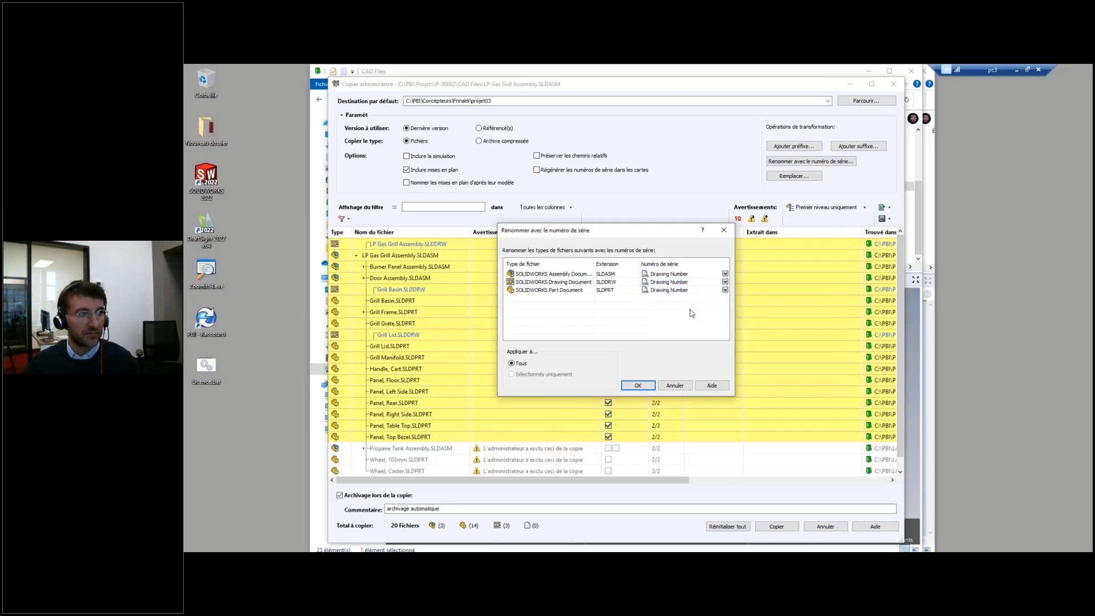
click(649, 386)
drag(664, 482, 869, 482)
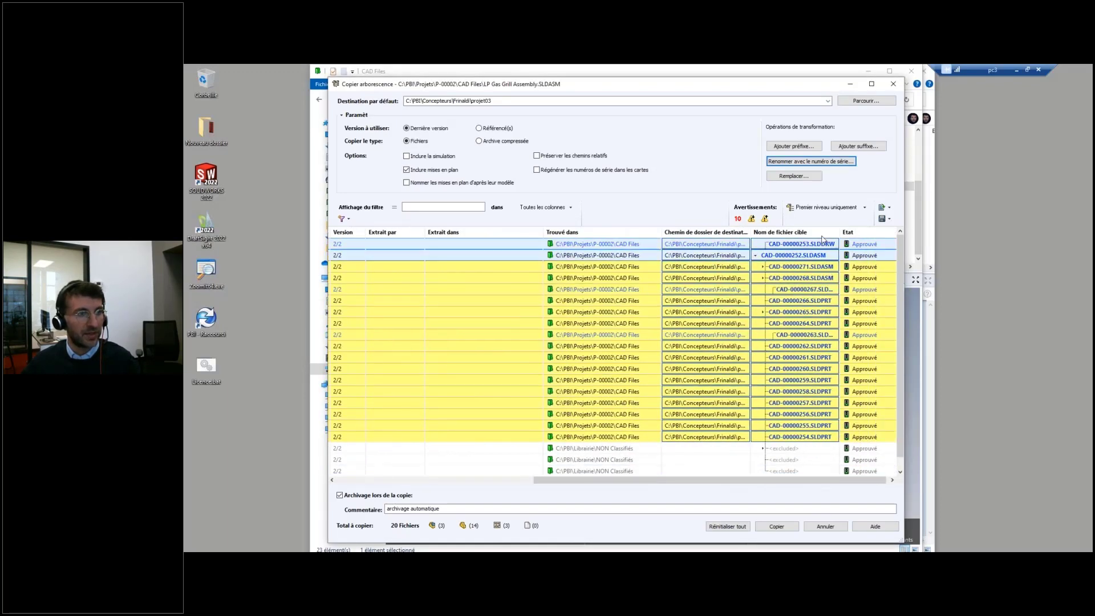
double_click(840, 232)
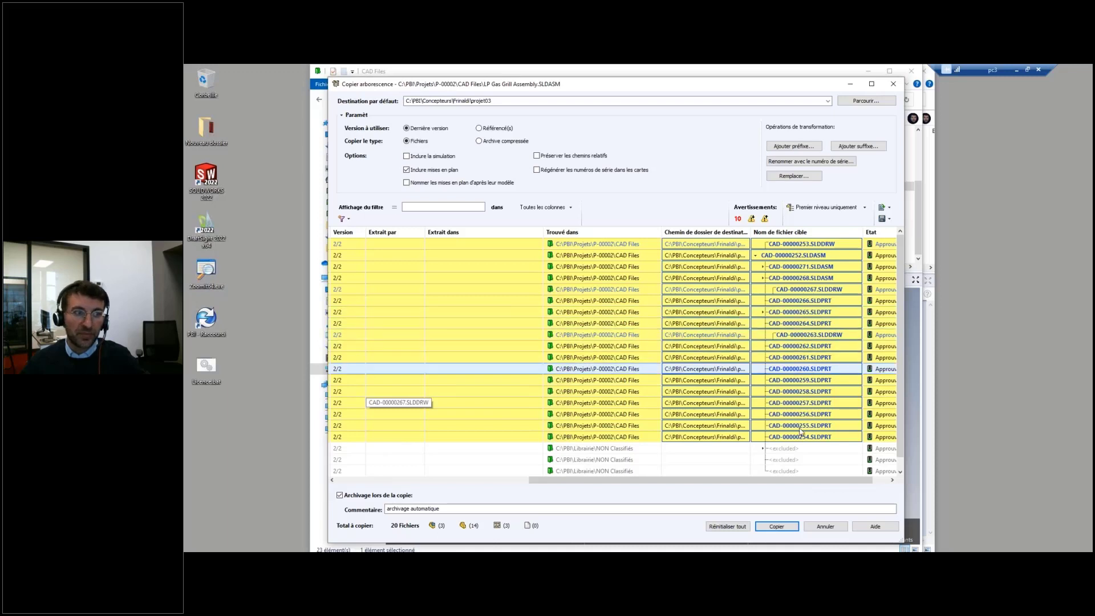
- Run the copy, then open projet03 and select CAD-00000258.SLDPRT
click(776, 526)
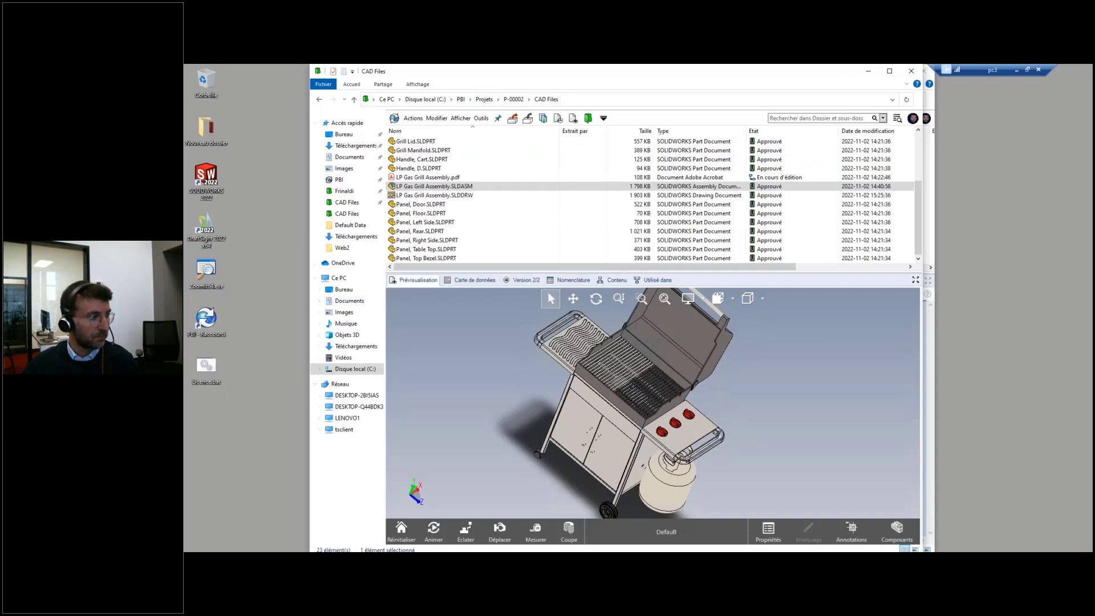
click(294, 518)
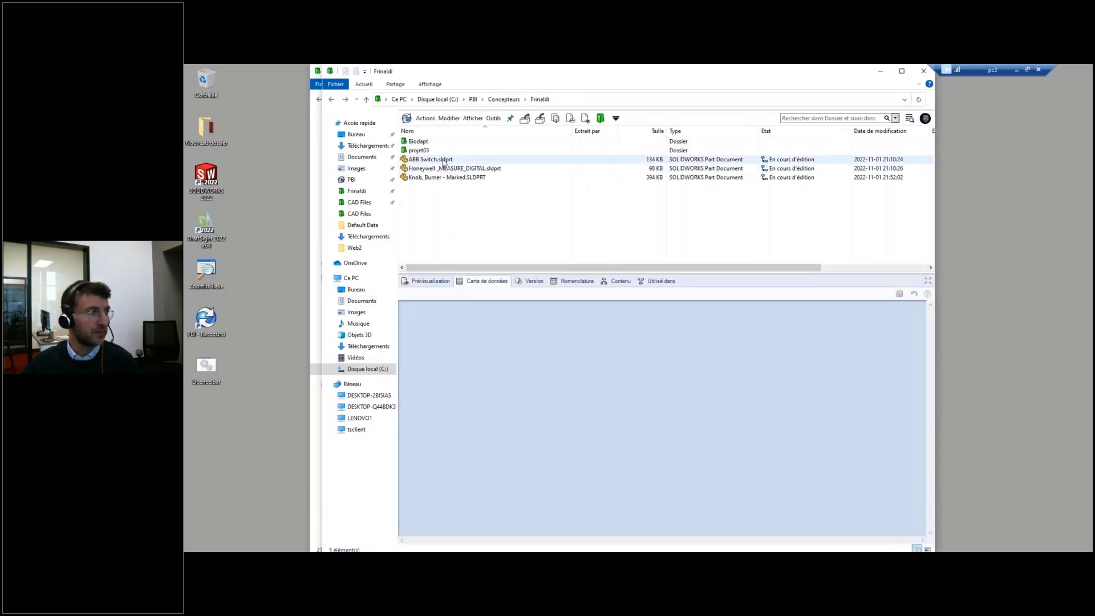
click(422, 150)
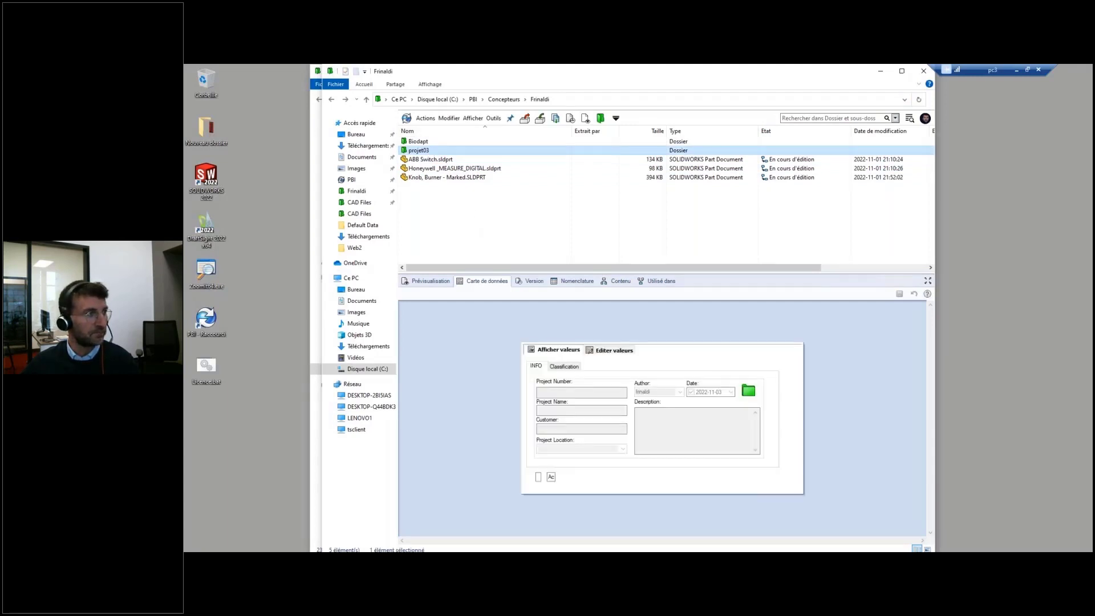
double_click(419, 150)
drag(572, 132, 549, 133)
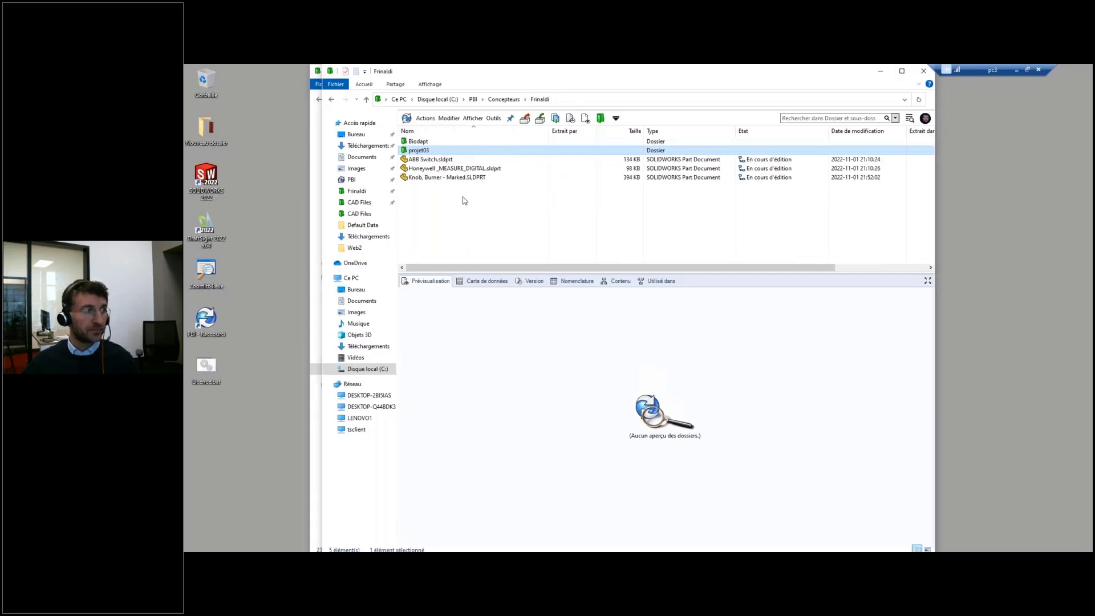
double_click(439, 150)
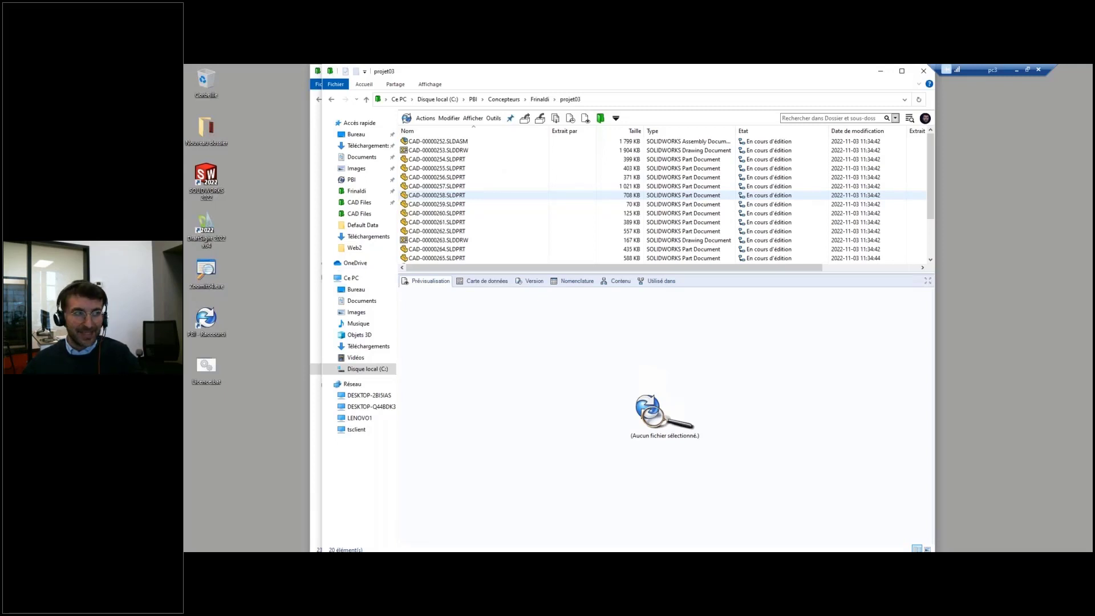
click(464, 195)
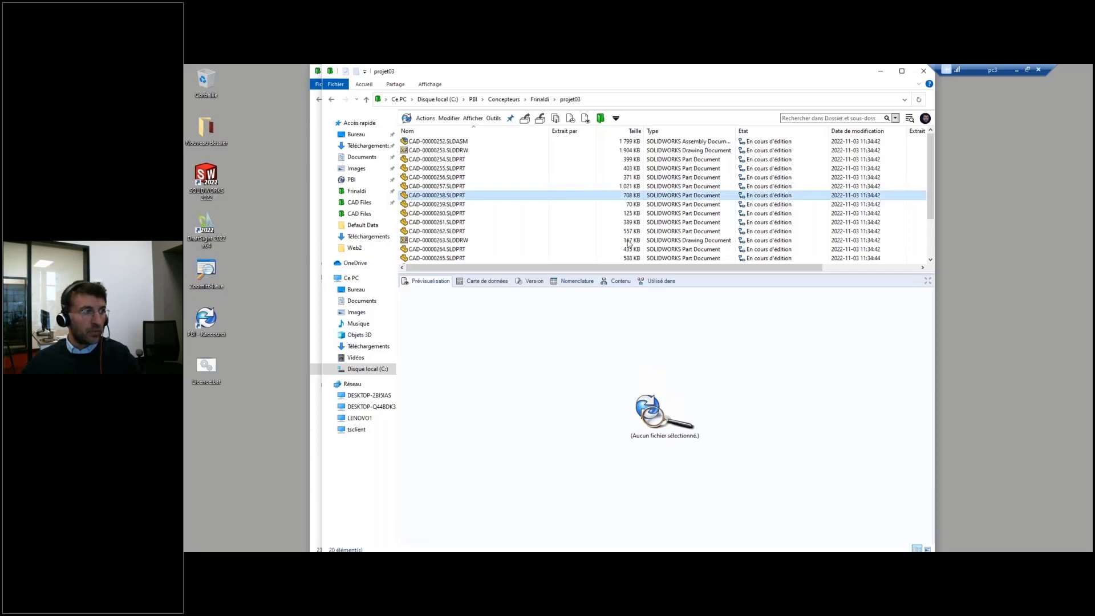
- On the part's data card, set CLASS01 Projets, CLASS02 P-00003, CLASS03 CAD Files
click(491, 281)
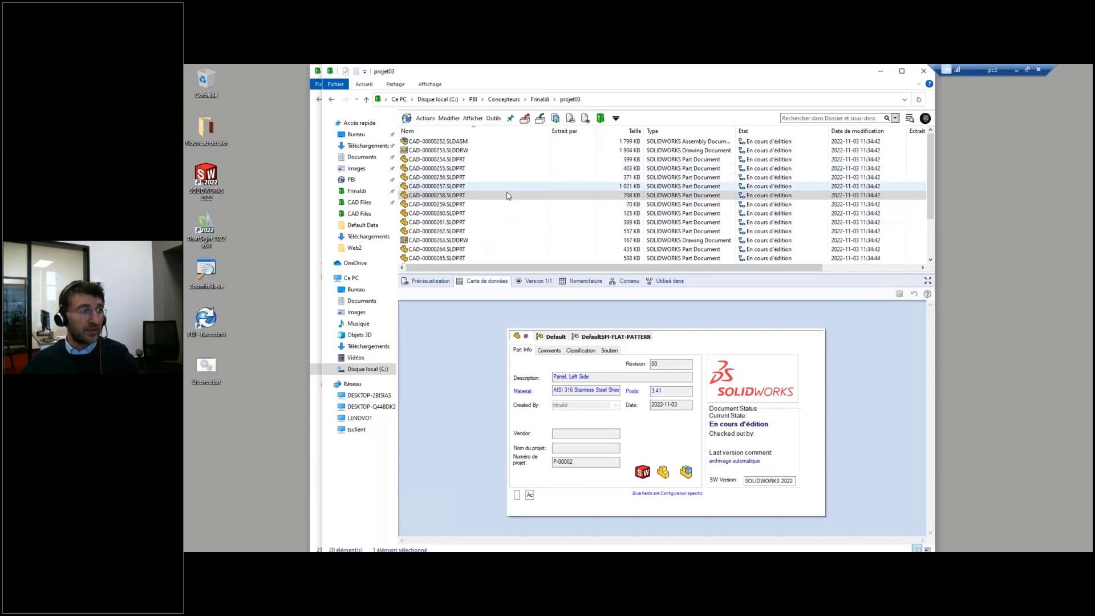
click(508, 195)
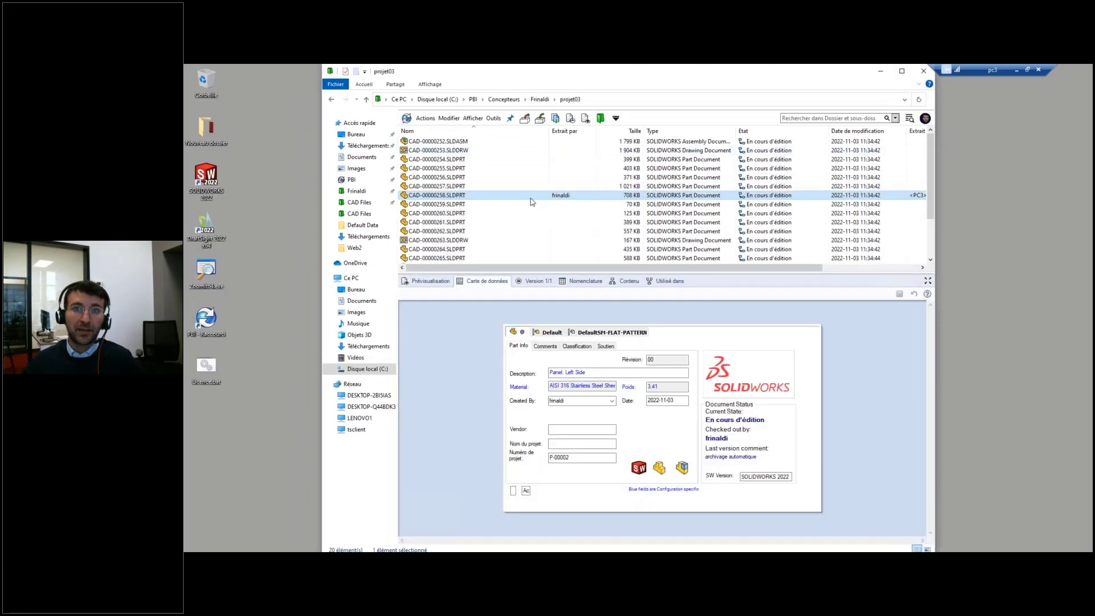
click(581, 349)
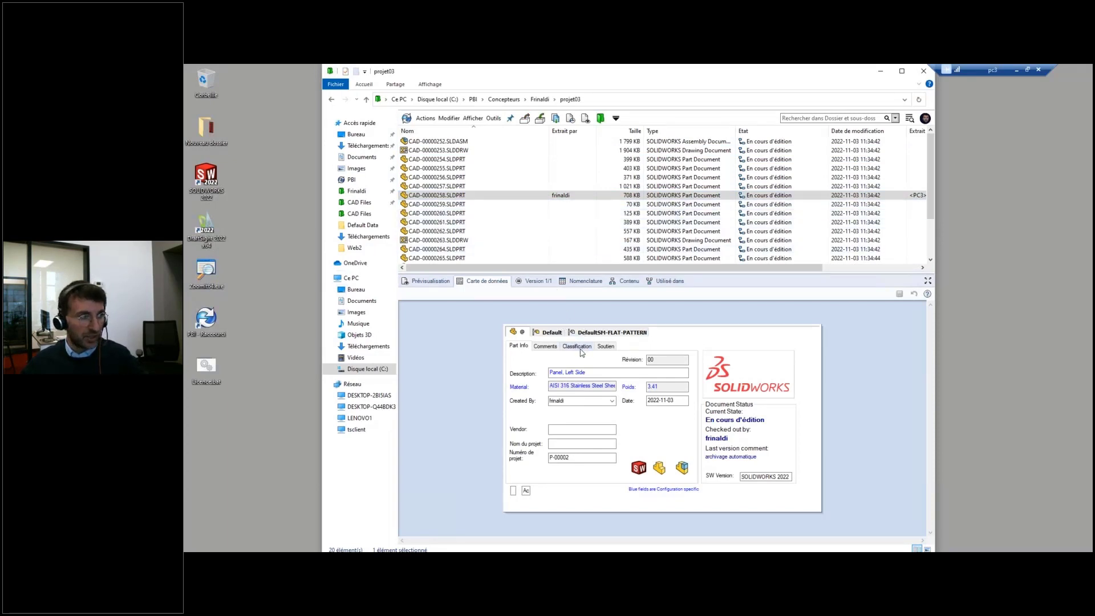
click(578, 348)
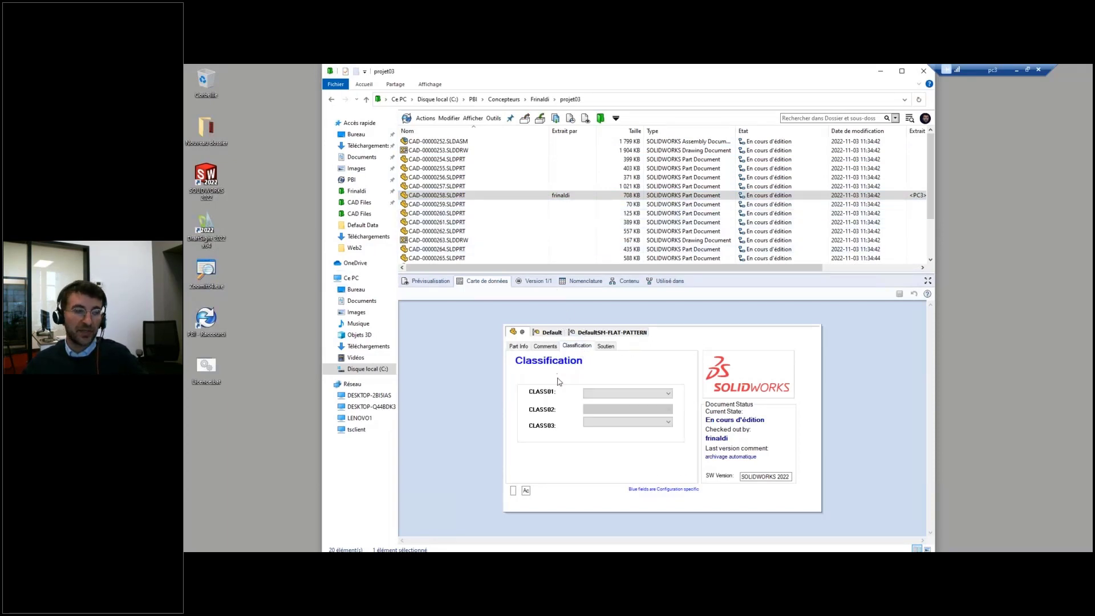
click(601, 395)
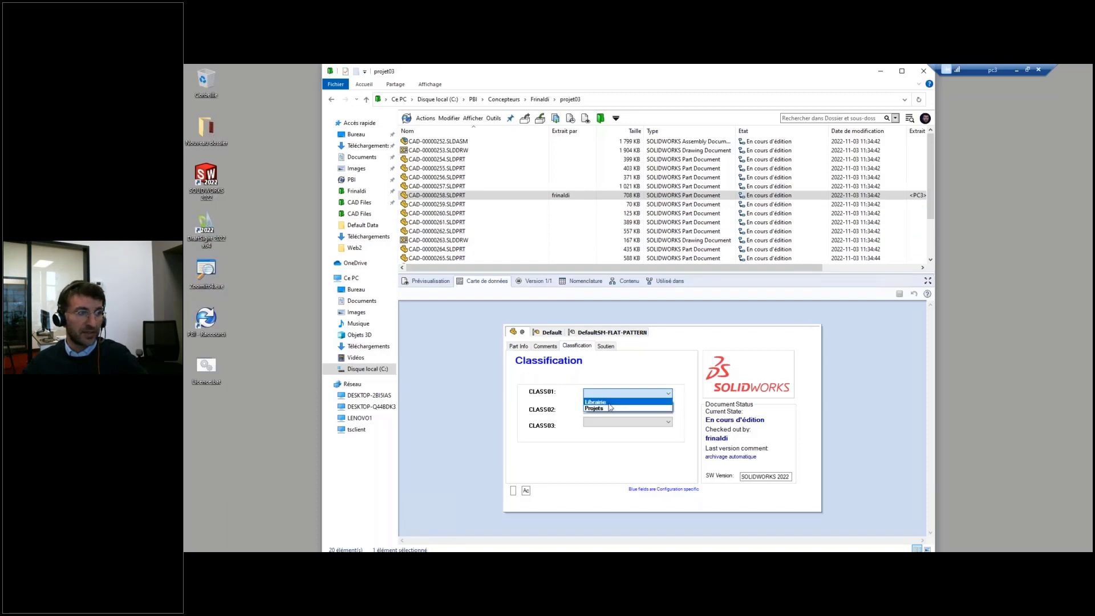
click(595, 409)
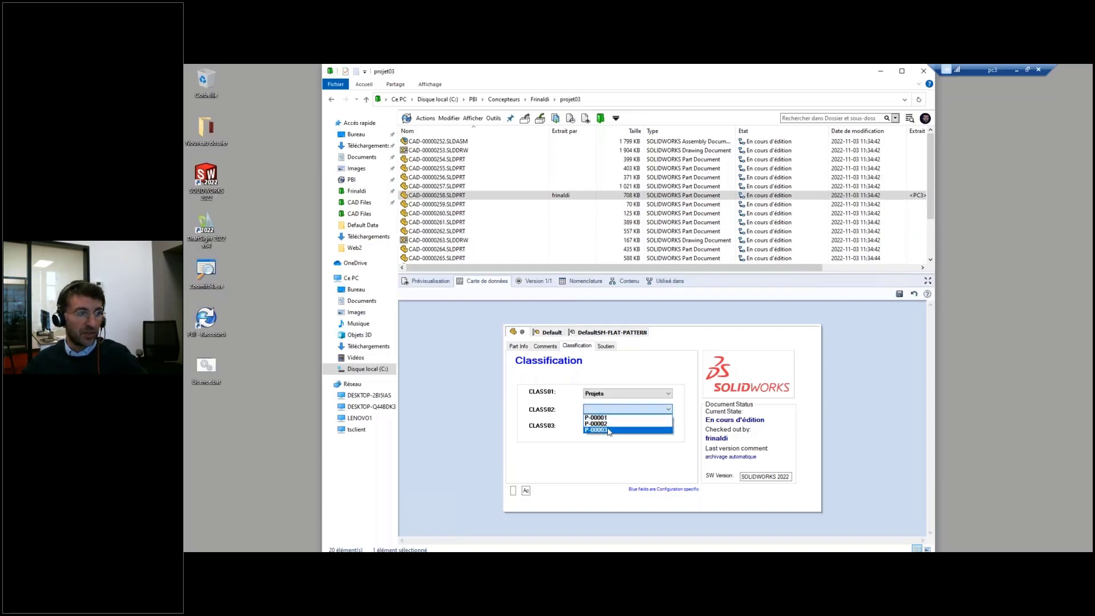
click(608, 430)
click(618, 434)
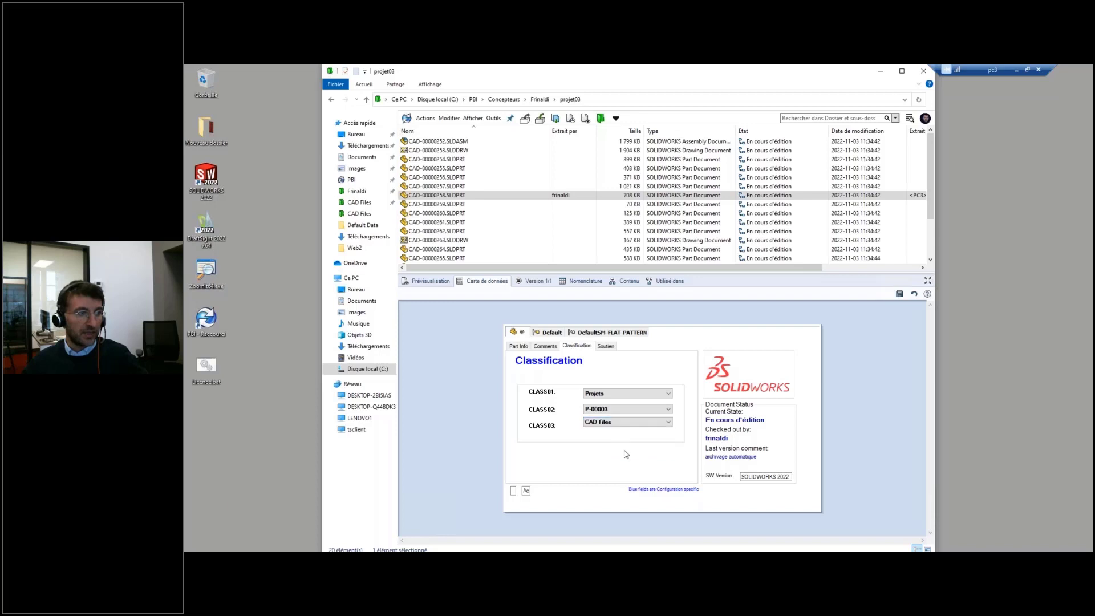
- Save the data card changes and check the part back into the vault
click(899, 294)
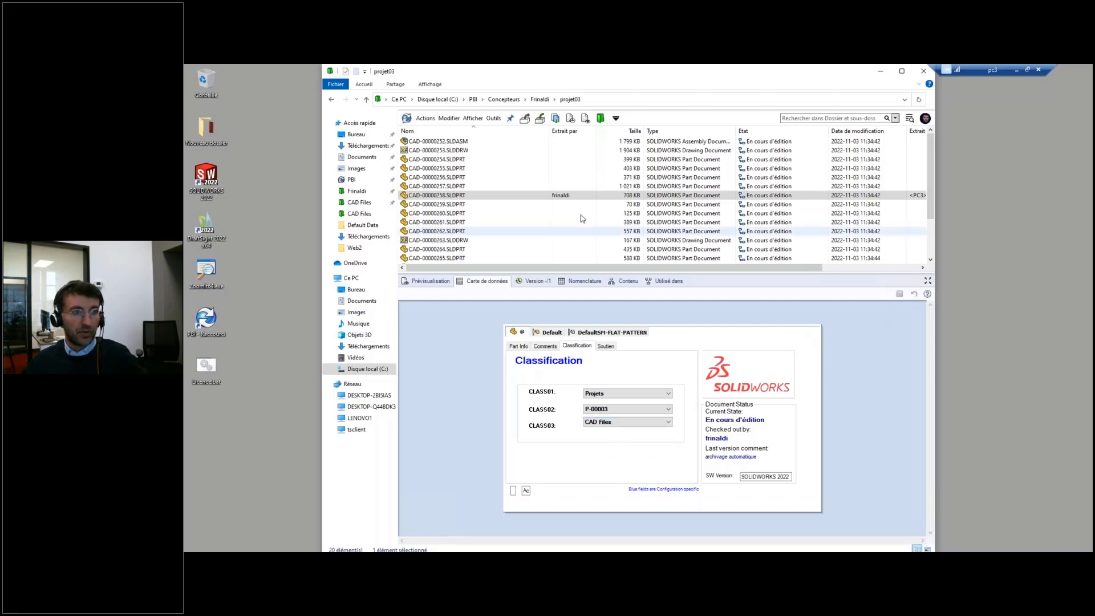
click(540, 118)
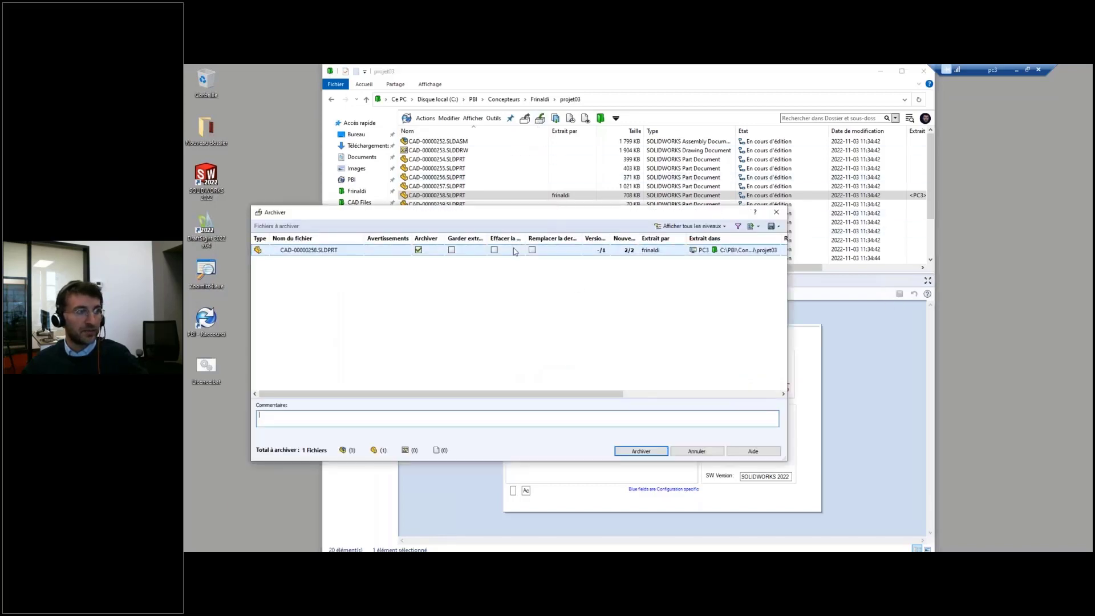
click(641, 451)
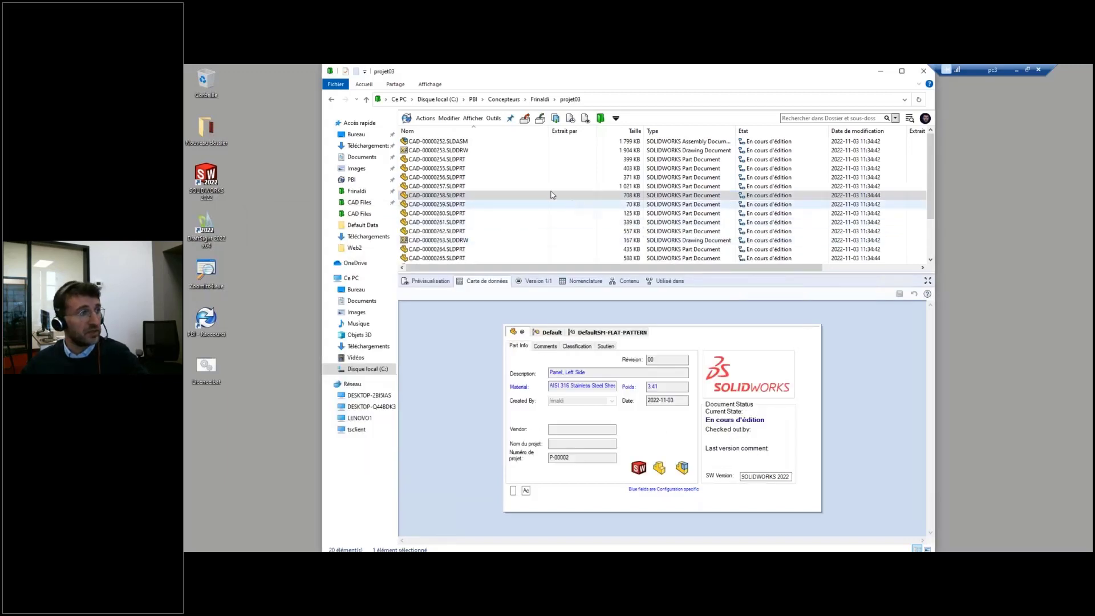
- Rename the part to CAD-00000272.SLDPRT in P-00003 CAD Files with the project codifier
right_click(483, 198)
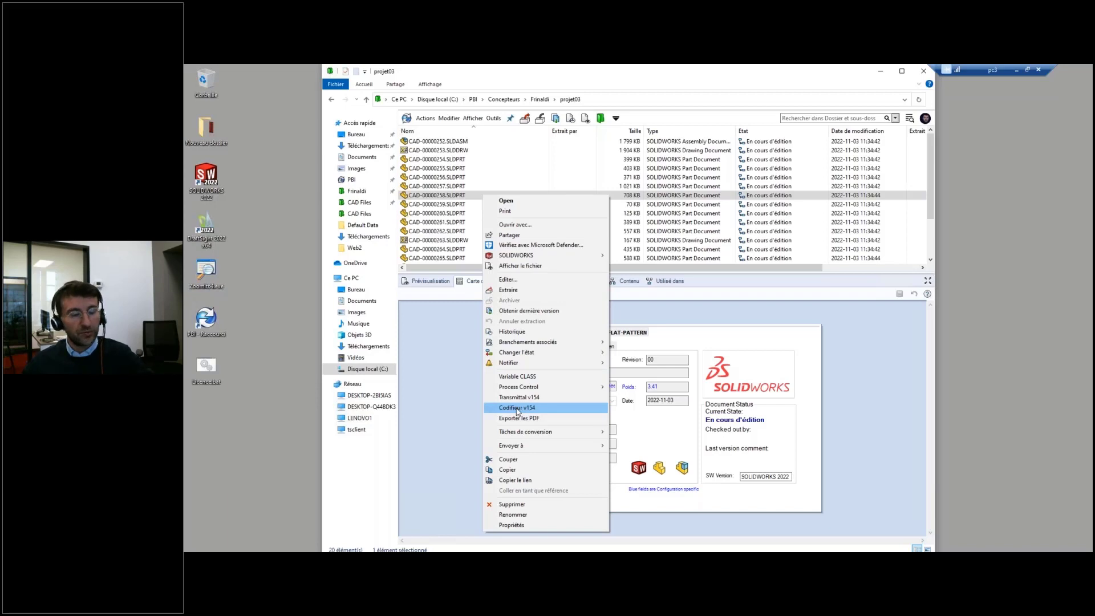
click(517, 409)
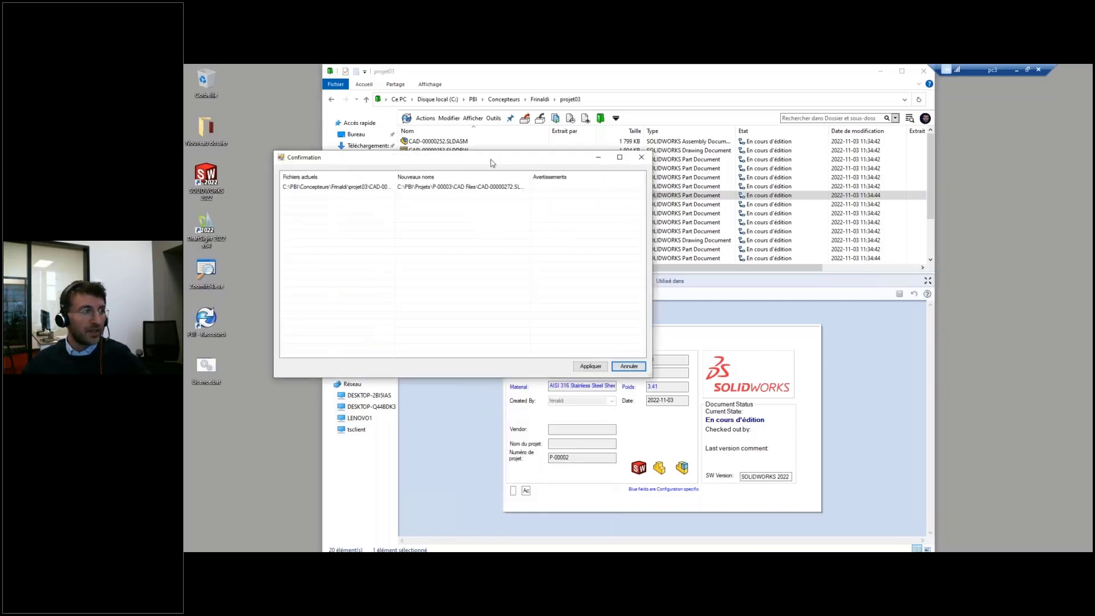
drag(493, 163, 638, 163)
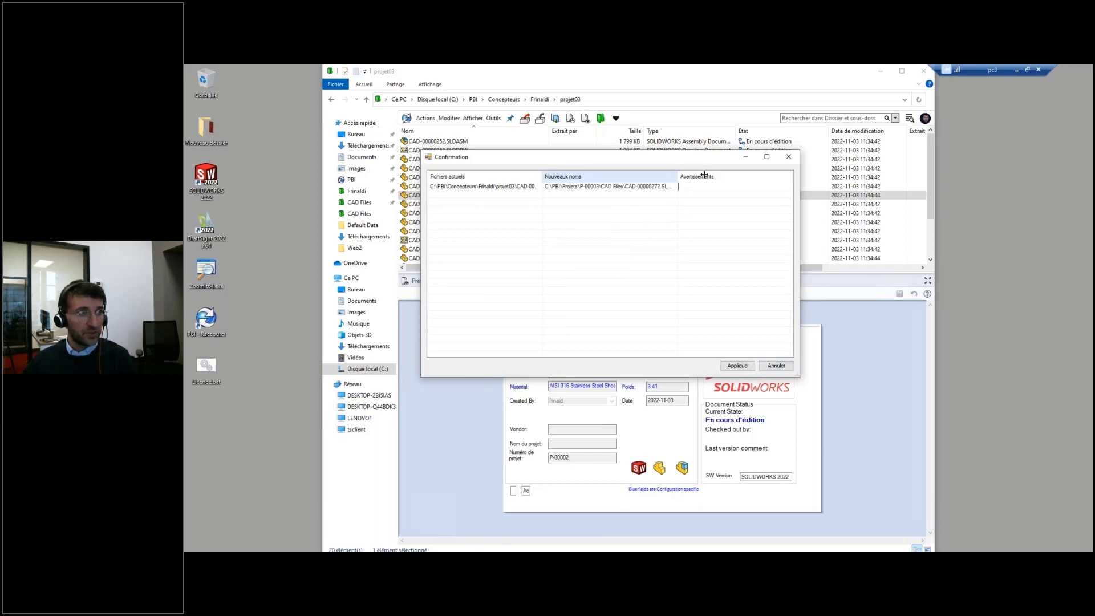
drag(678, 176, 707, 176)
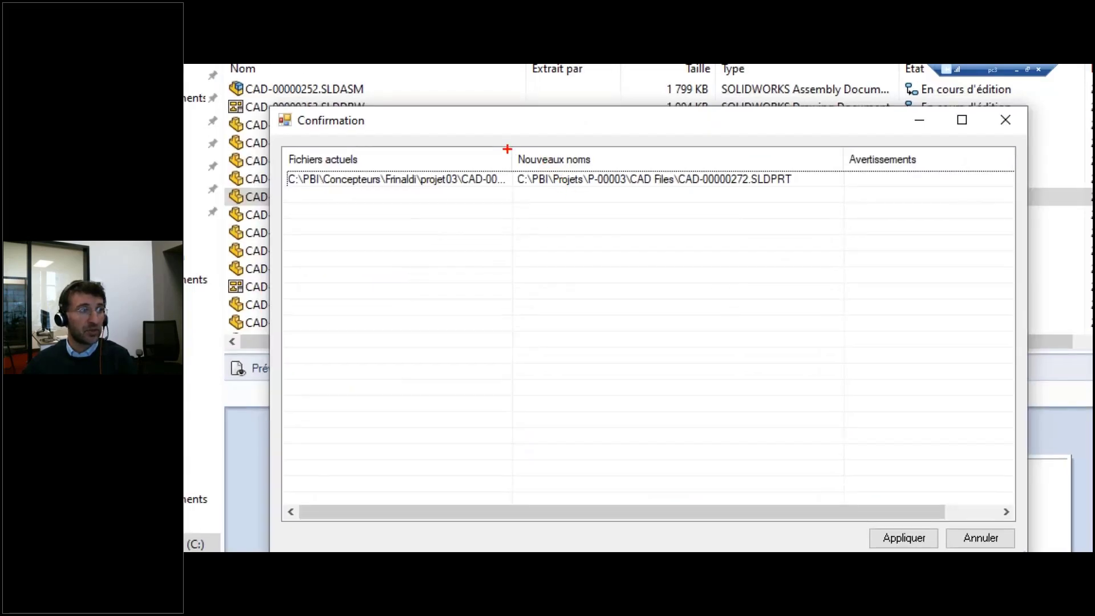
drag(507, 149, 826, 200)
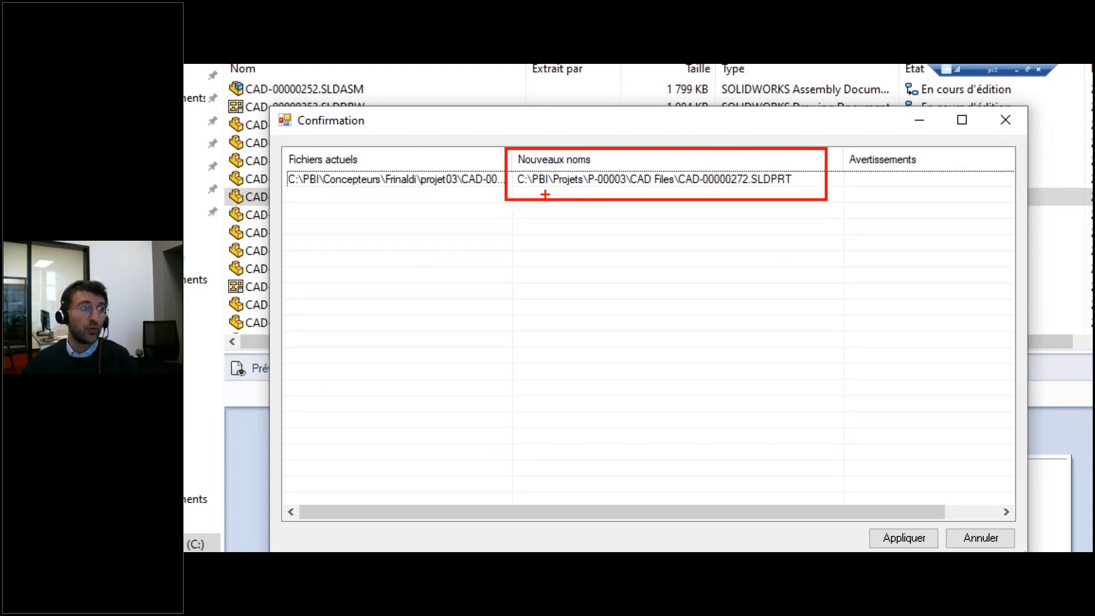
drag(535, 188, 680, 187)
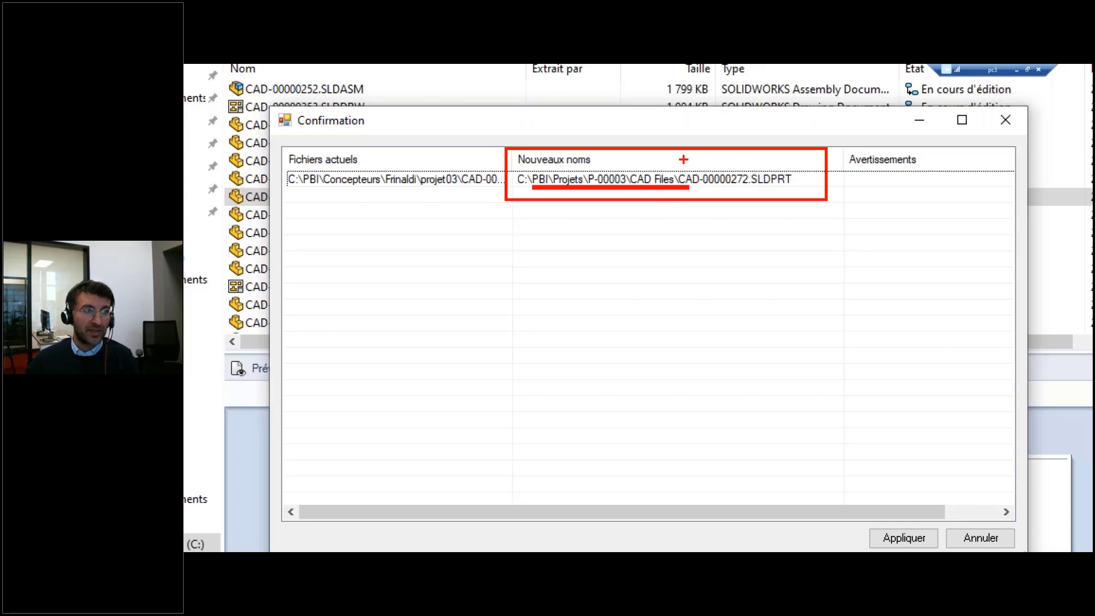
drag(668, 162, 805, 190)
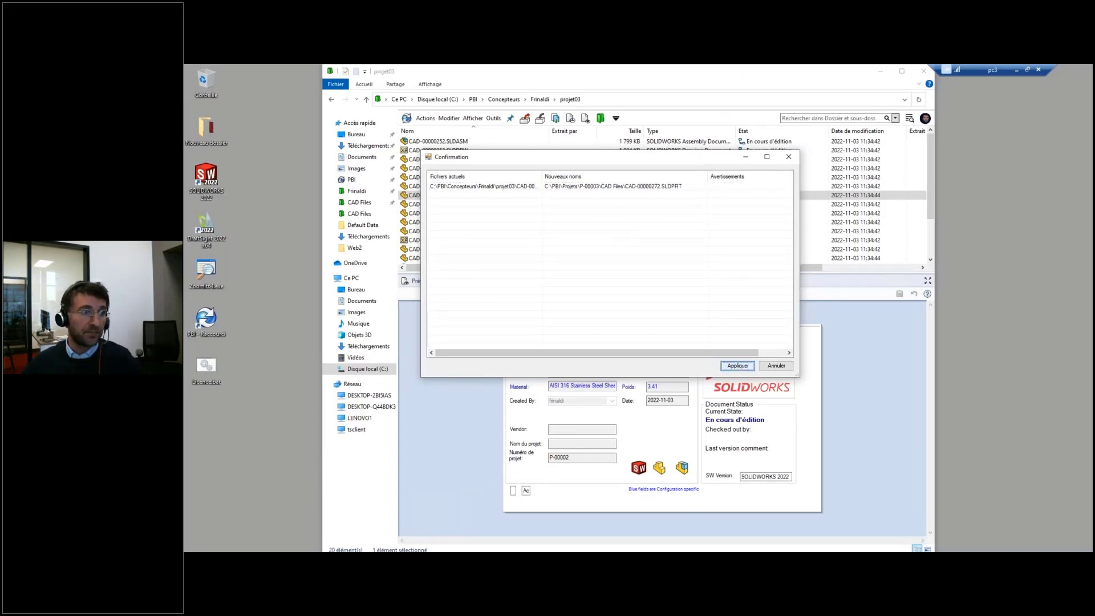
click(737, 366)
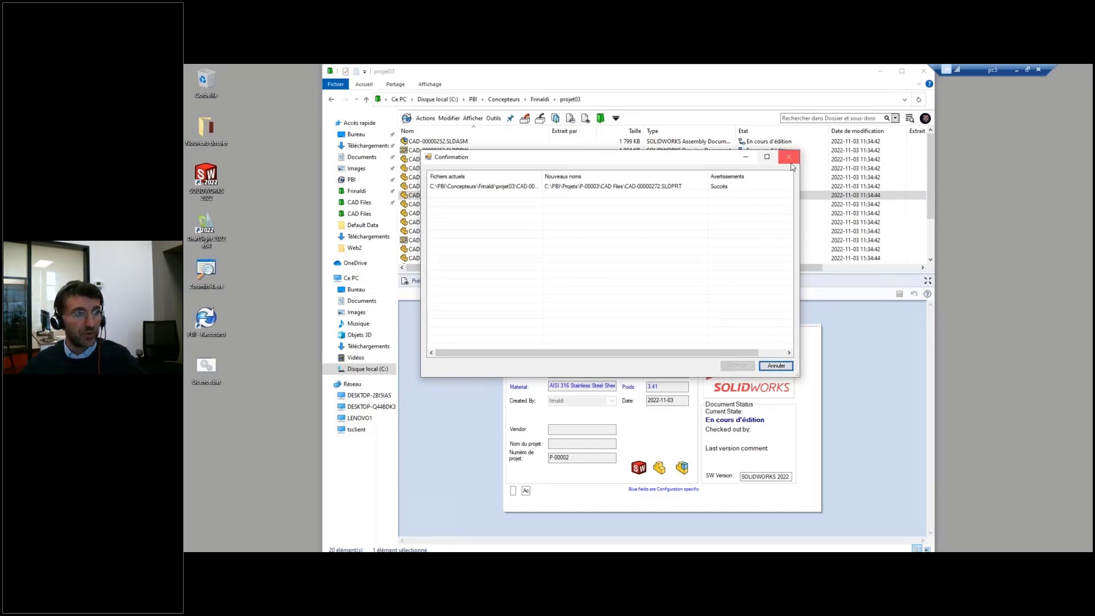
click(776, 366)
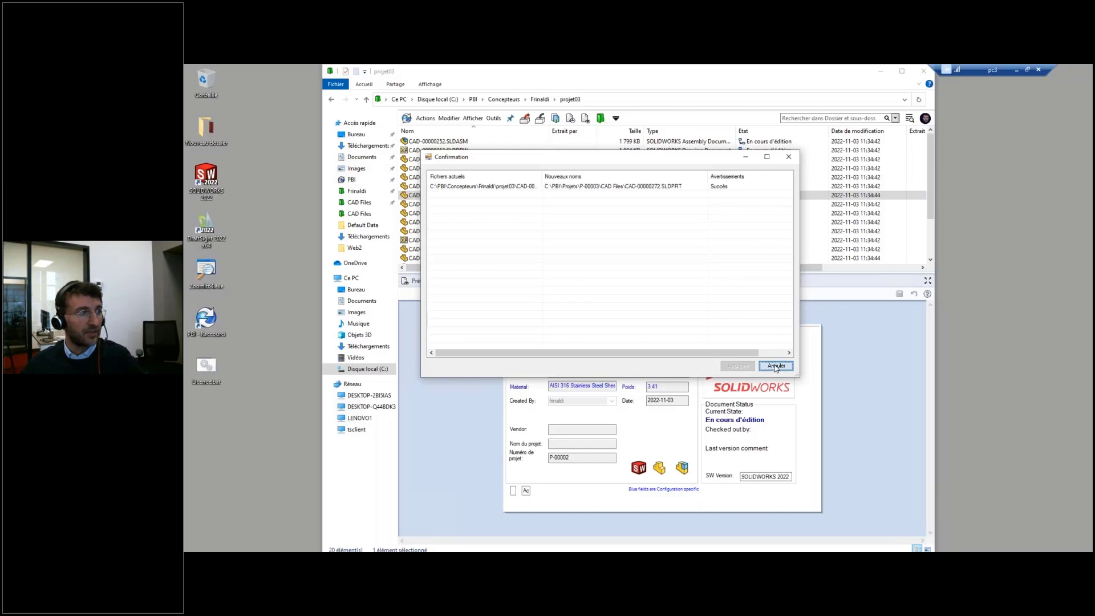
- Select and preview the Honeywell part in the designer's folder, then check it out
click(537, 100)
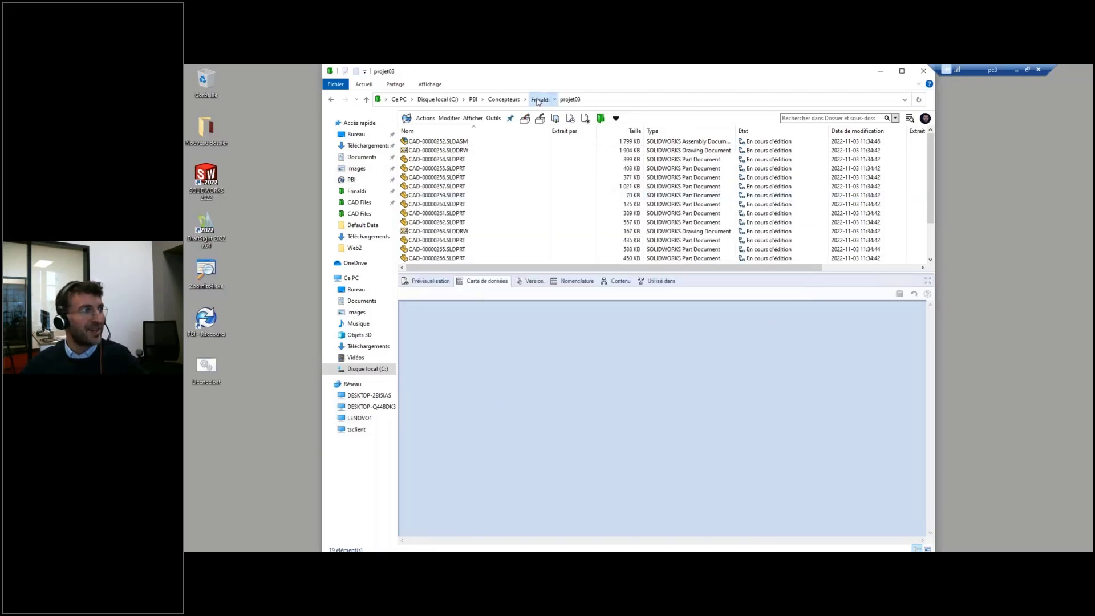
click(455, 169)
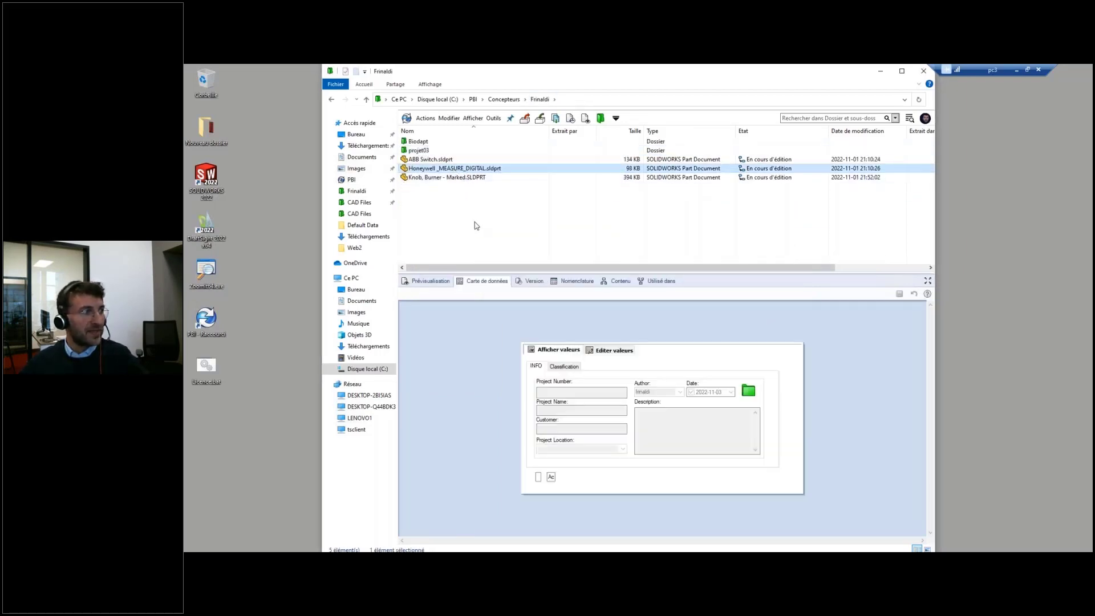
click(441, 282)
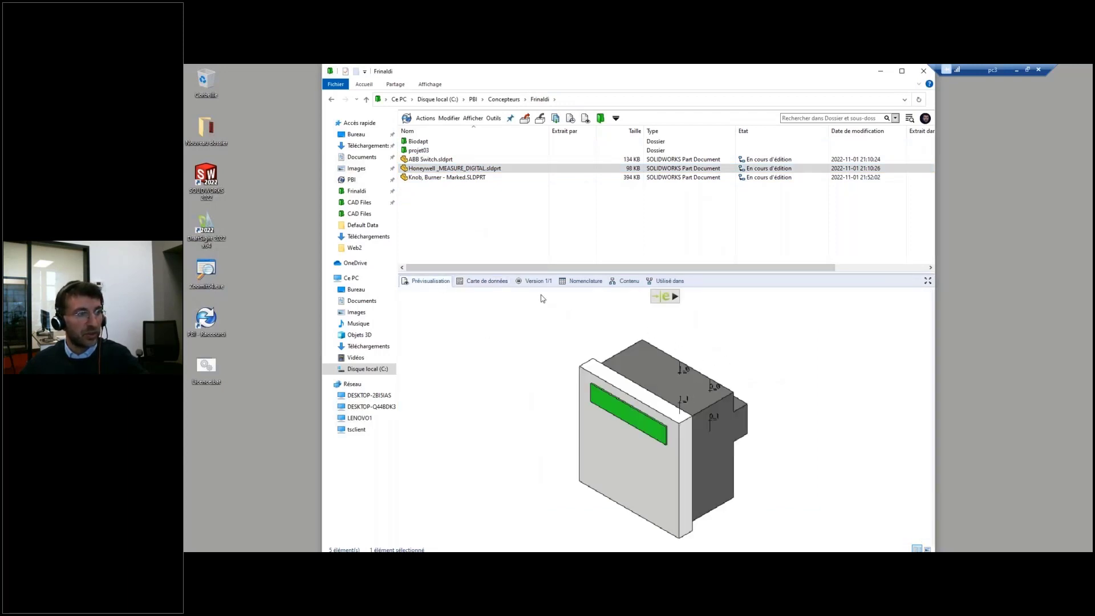
click(525, 118)
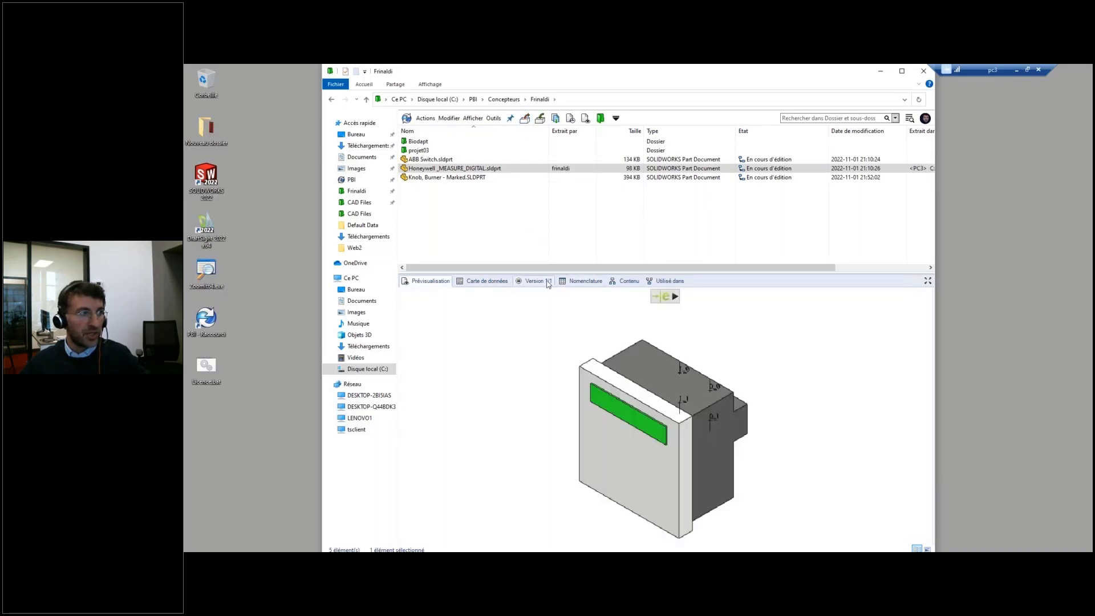
- Set the part's classification to Librairie / ACHATS / Honeywell and save it
click(489, 283)
click(577, 351)
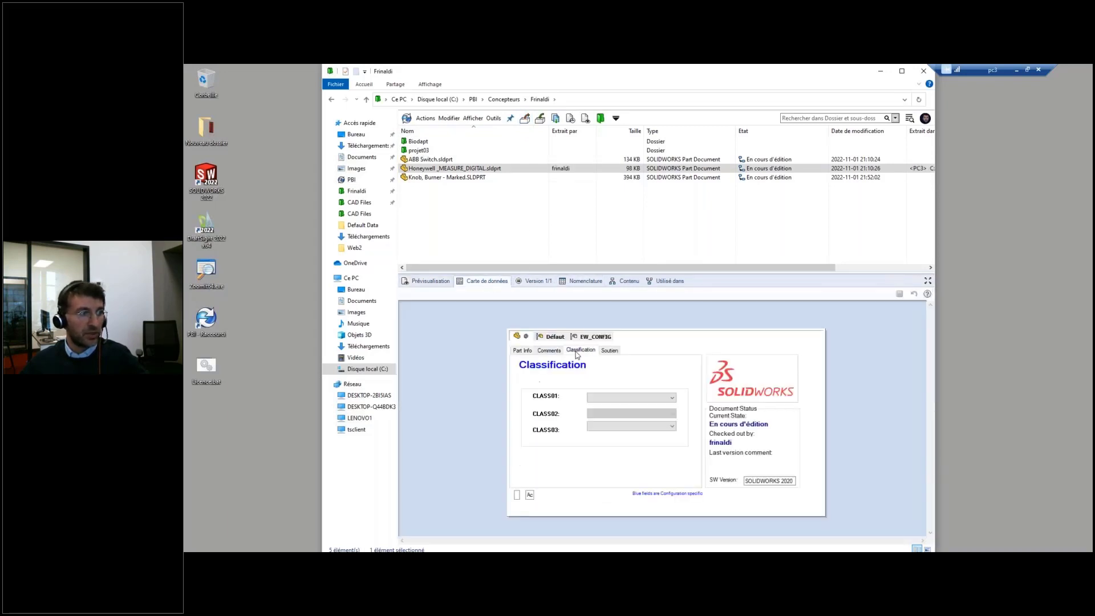
click(619, 399)
click(612, 407)
click(612, 413)
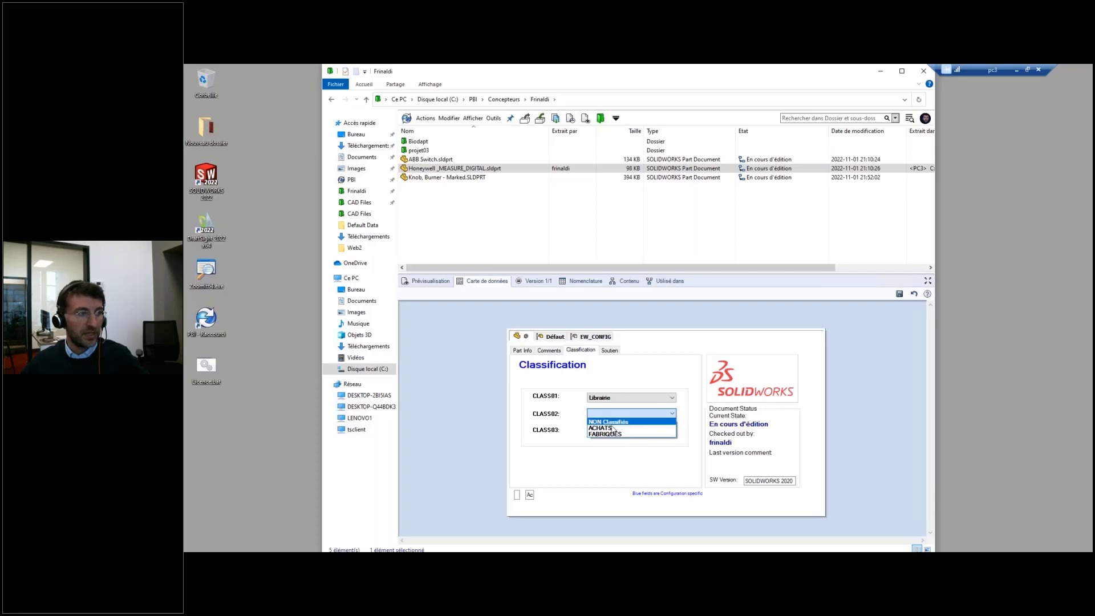
click(612, 429)
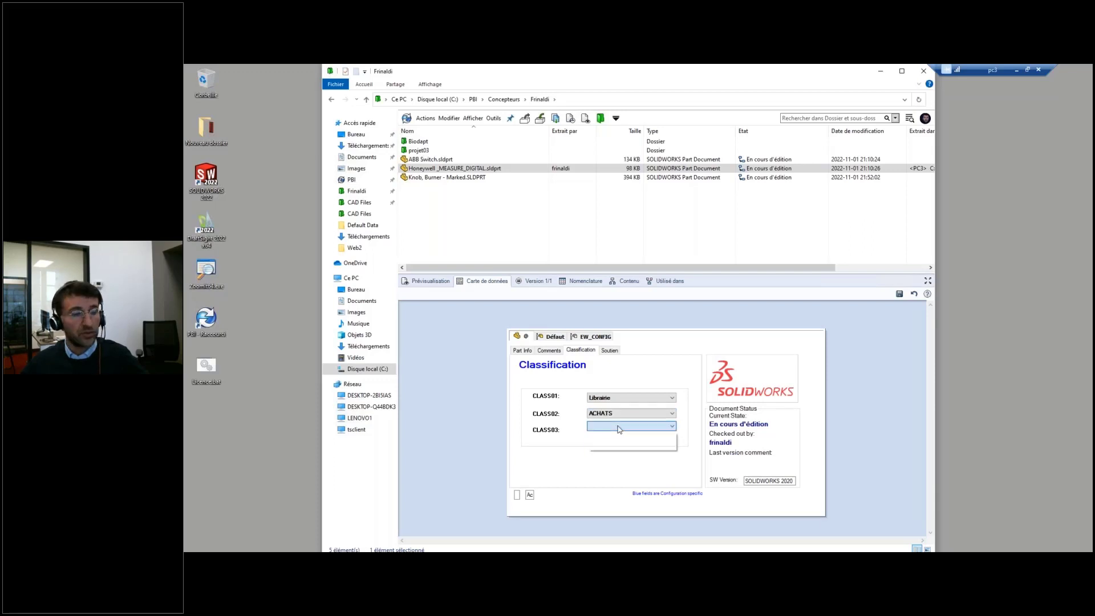
click(604, 440)
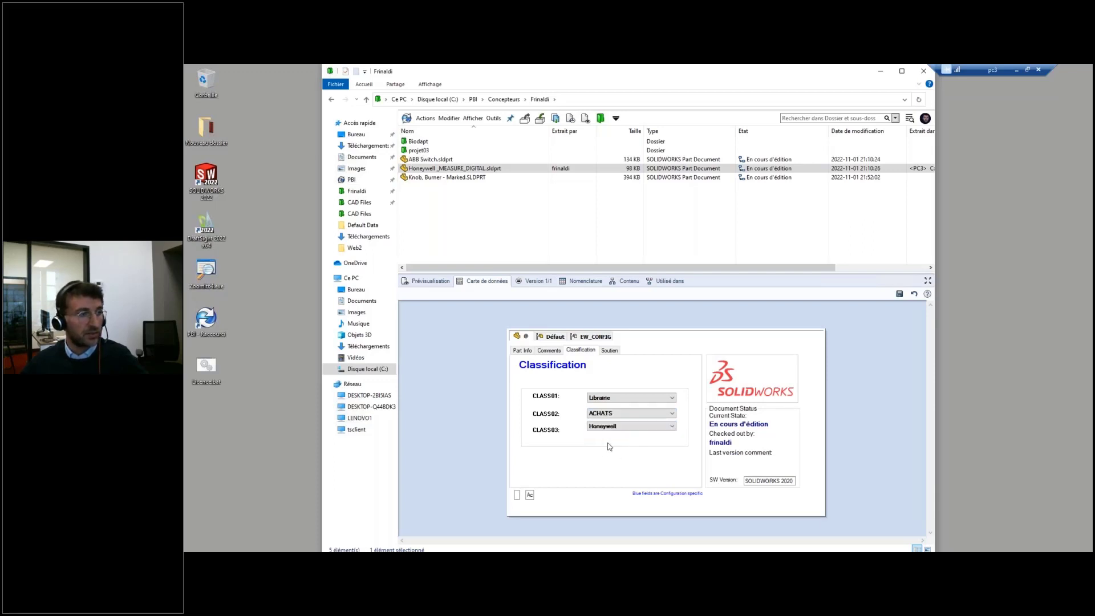
click(900, 295)
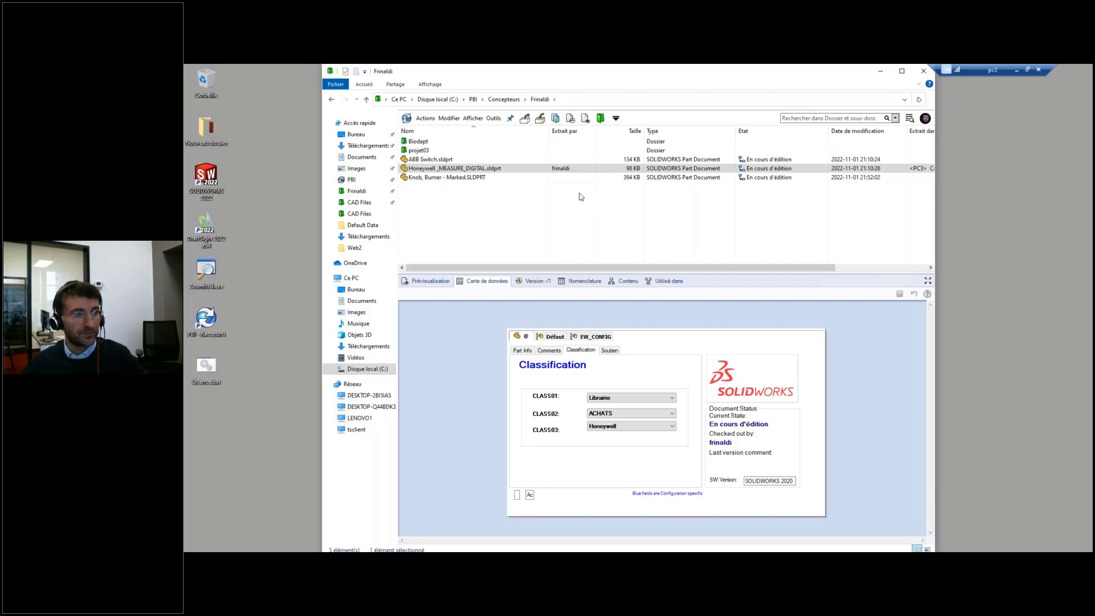
- Check the Honeywell part back in, overwriting the previous version
click(539, 120)
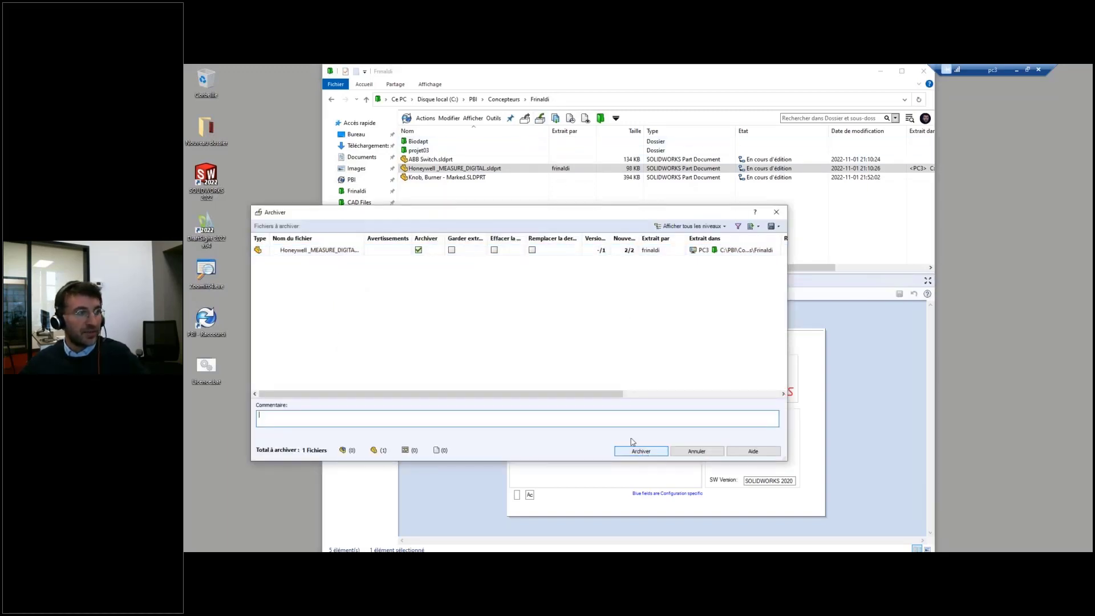
click(532, 250)
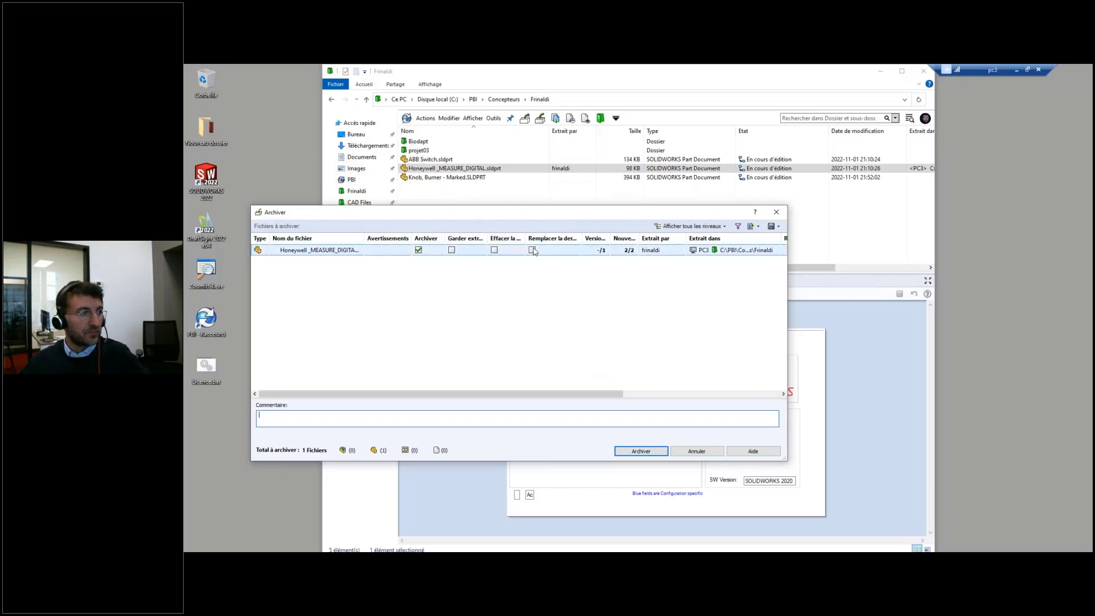
click(648, 454)
- Run Codifieur v154 to renumber the part CAD-00000273.sldprt into the Honeywell library folder
right_click(520, 175)
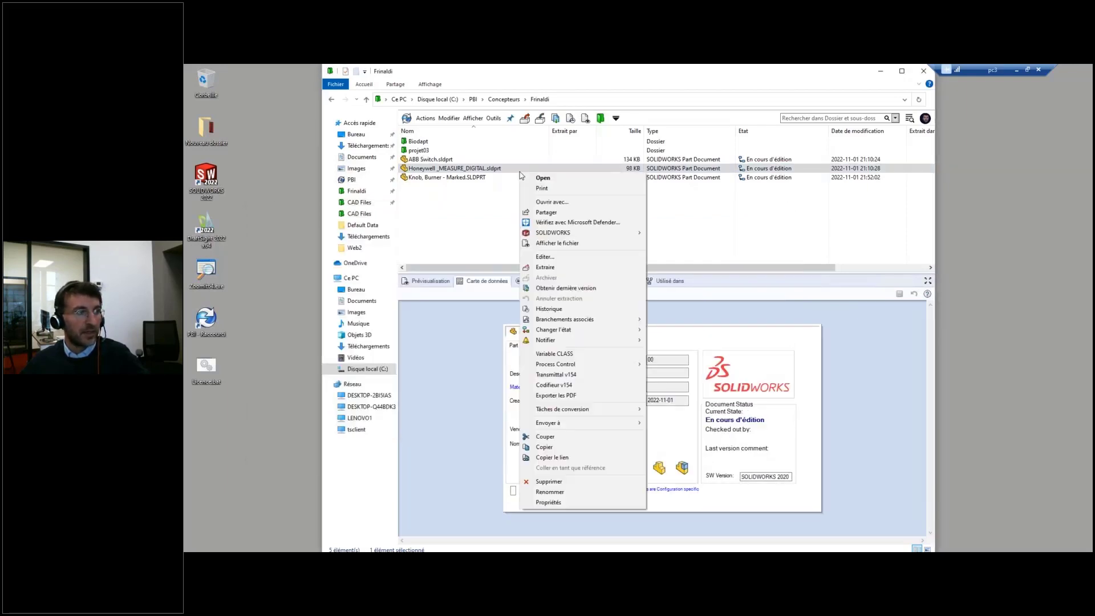
click(555, 385)
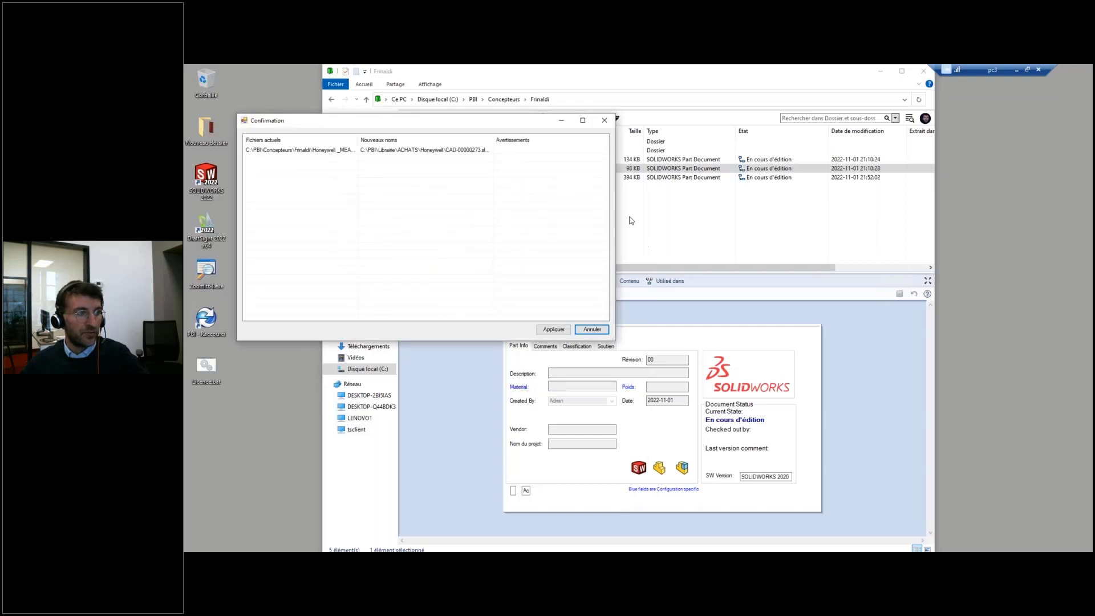
drag(492, 140, 548, 140)
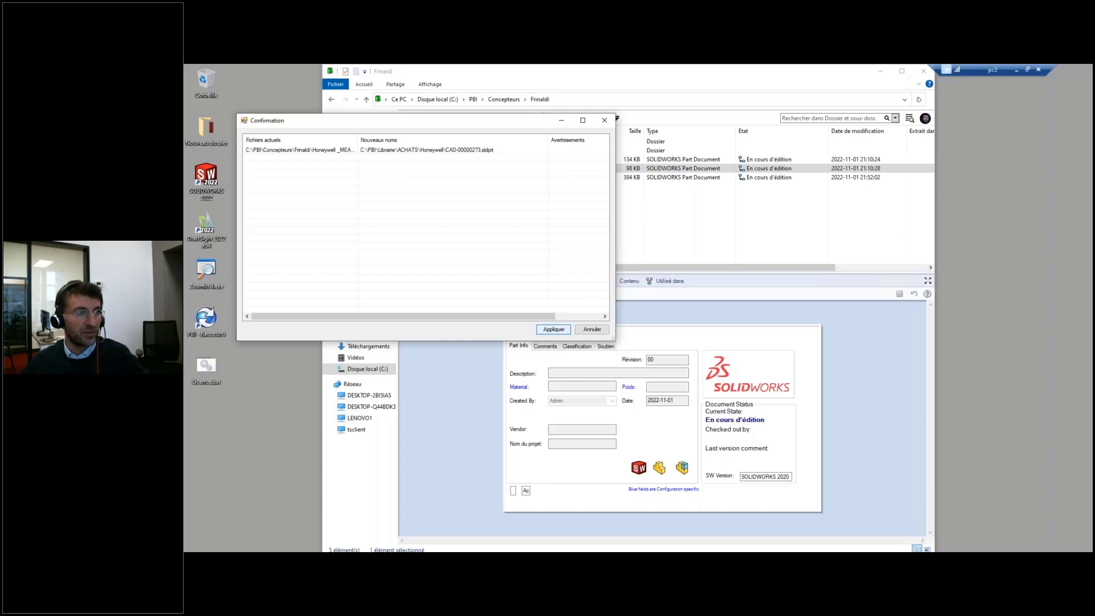
click(553, 329)
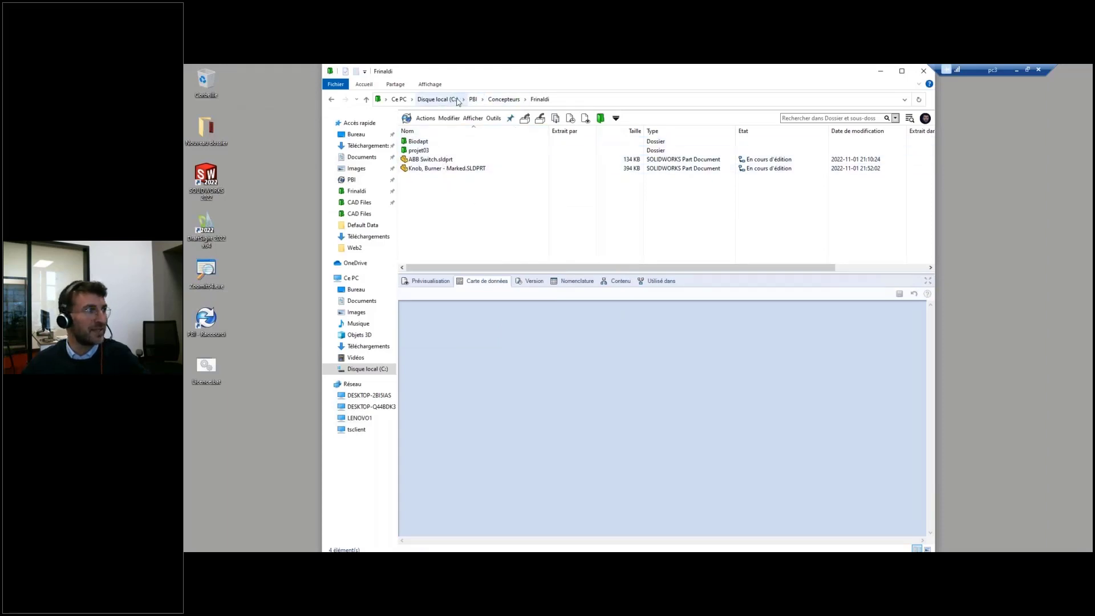
- Browse from PBI into Librairie > ACHATS > Honeywell to find CAD-00000273.sldprt
click(473, 100)
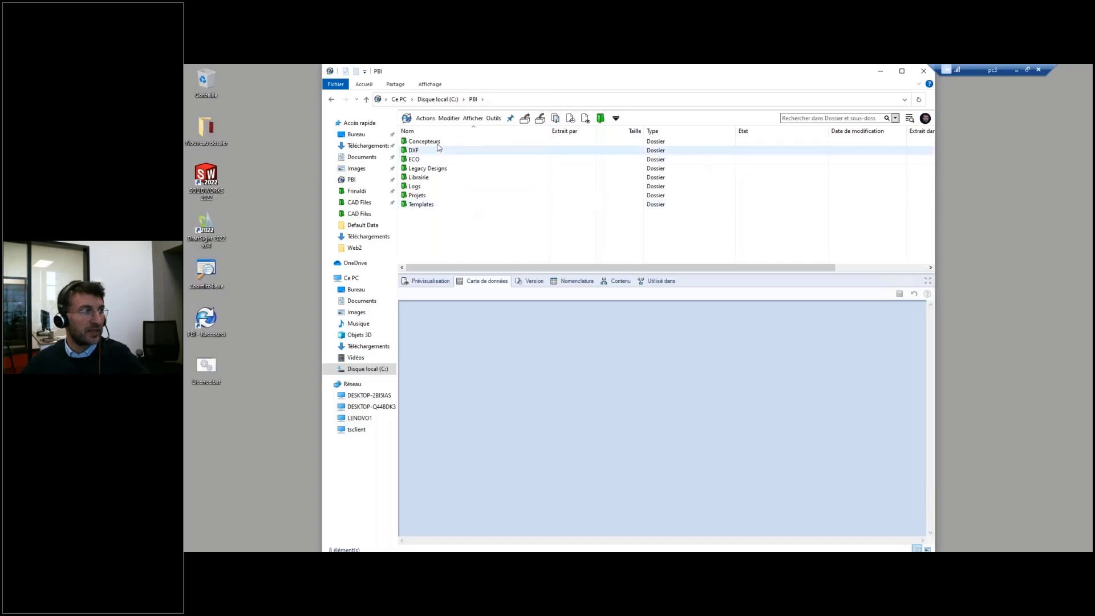
click(429, 179)
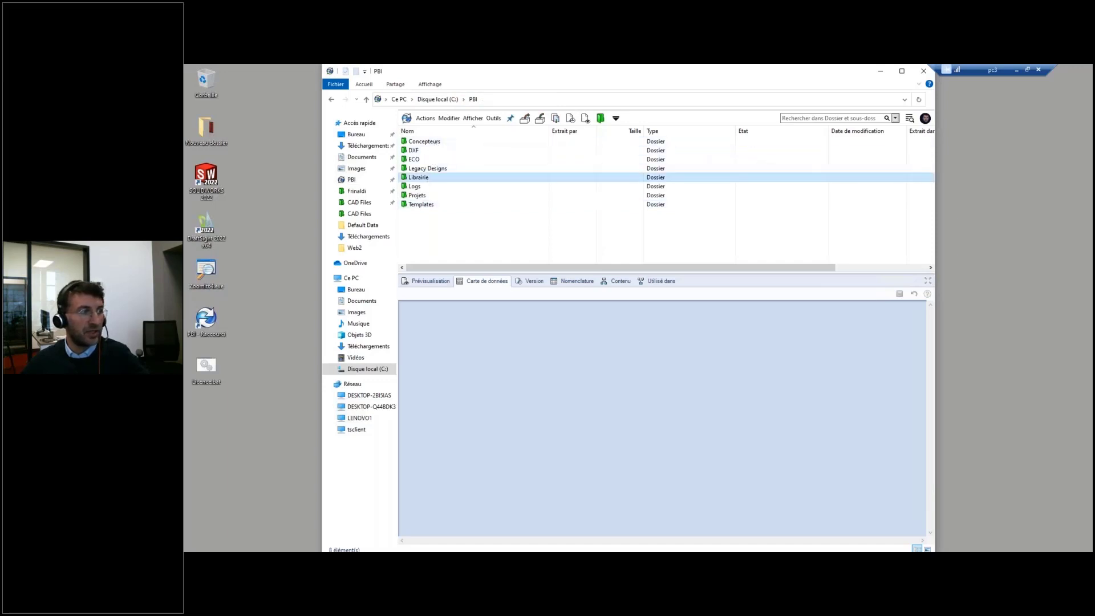
double_click(433, 177)
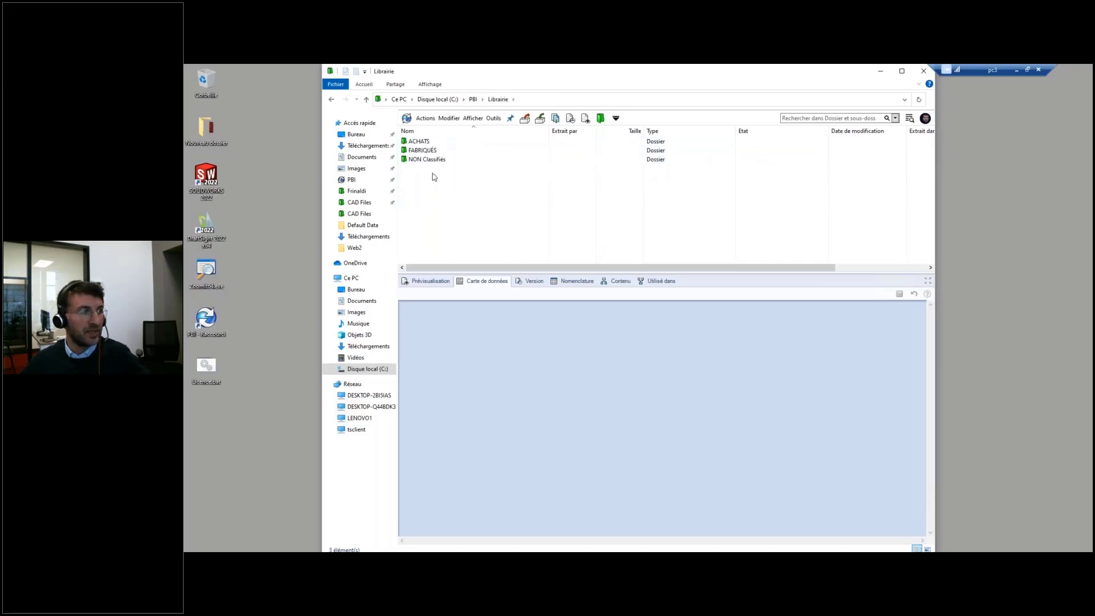
double_click(425, 143)
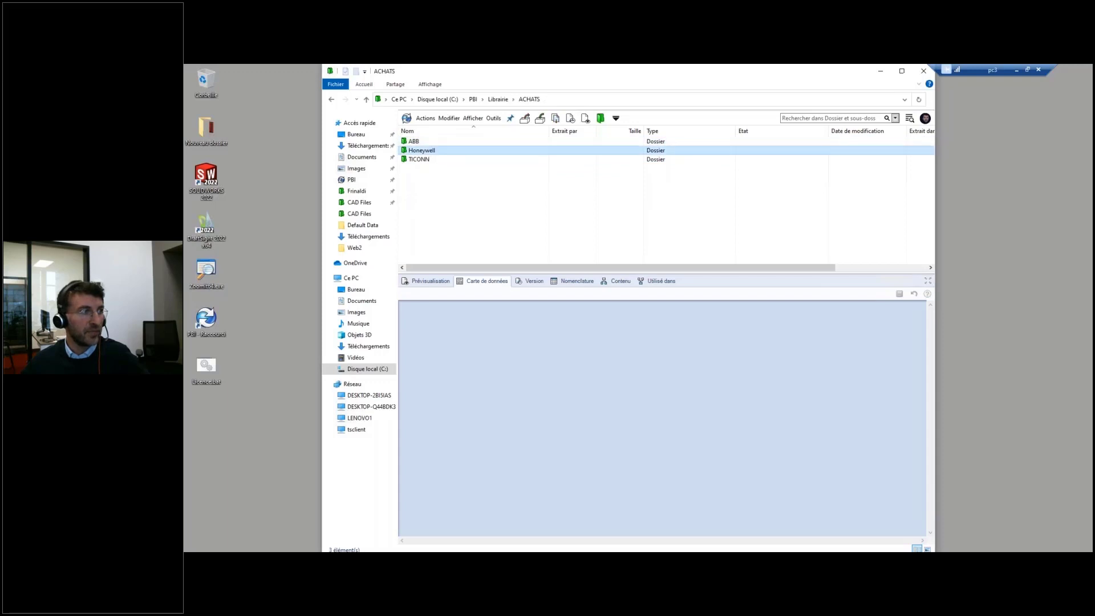
double_click(422, 150)
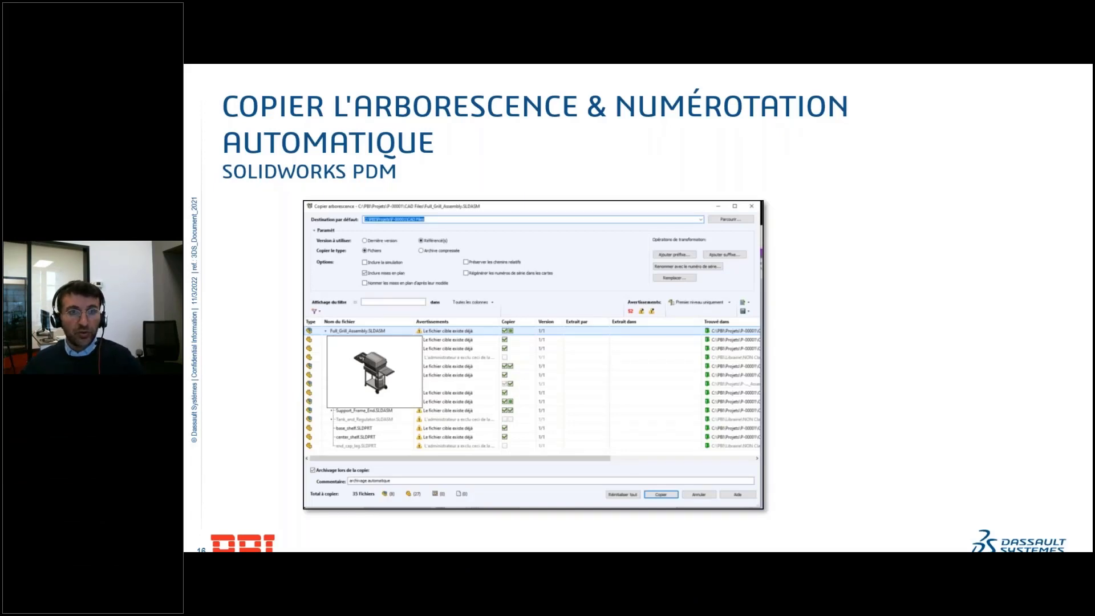
- Advance the slideshow to the slide with the DraftSight DXF screenshot
key(Right)
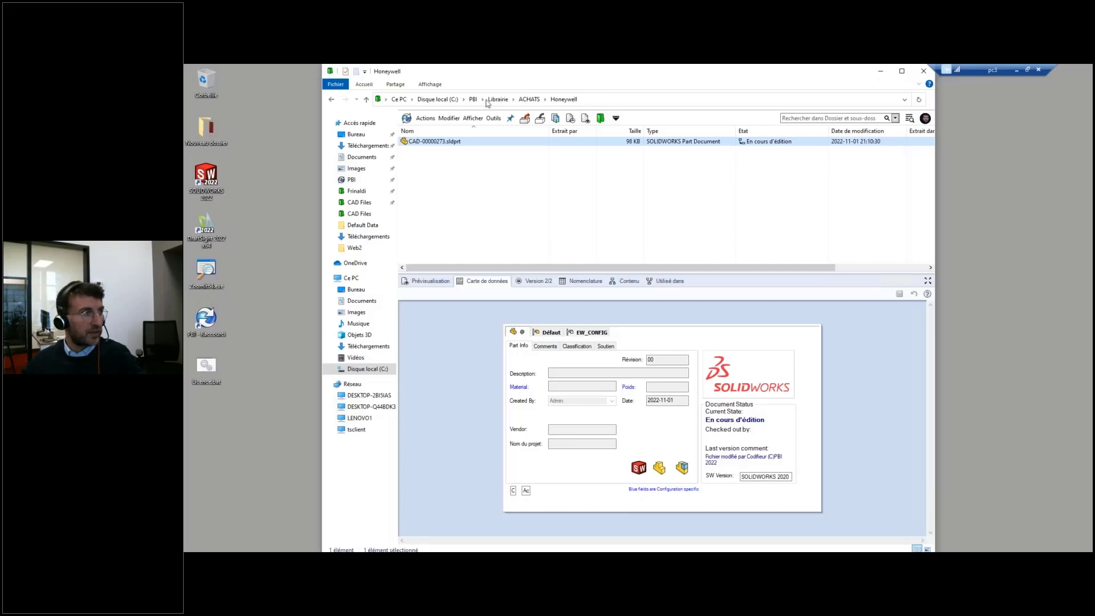
- Open the center_shelf part on its own from the grill assembly
click(265, 527)
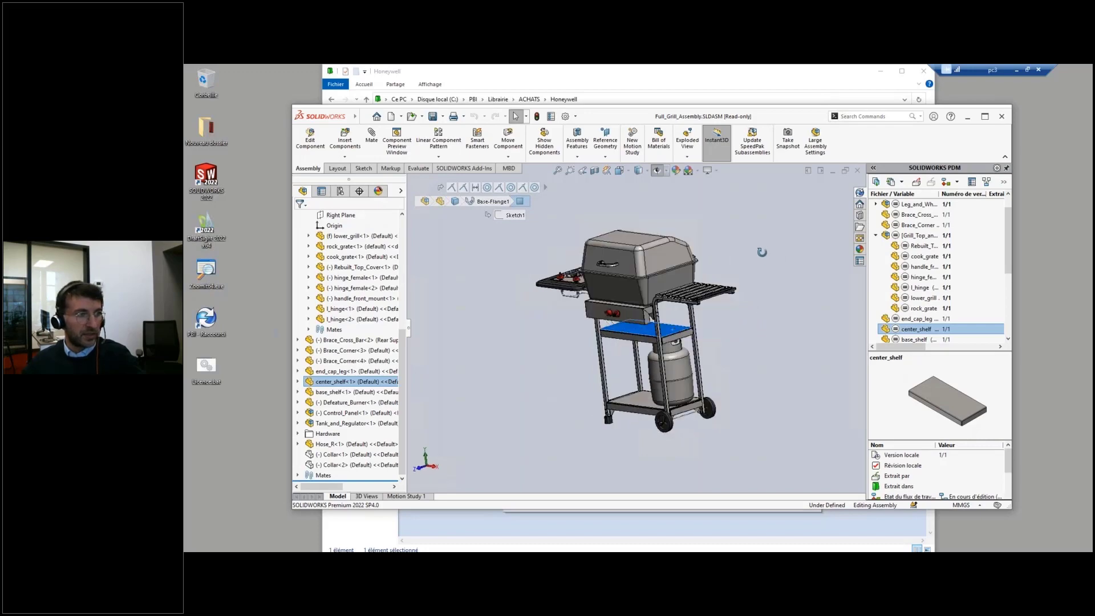
mouse_move(761, 252)
middle_down()
mouse_move(762, 237)
mouse_move(765, 252)
mouse_move(712, 285)
middle_up()
click(764, 257)
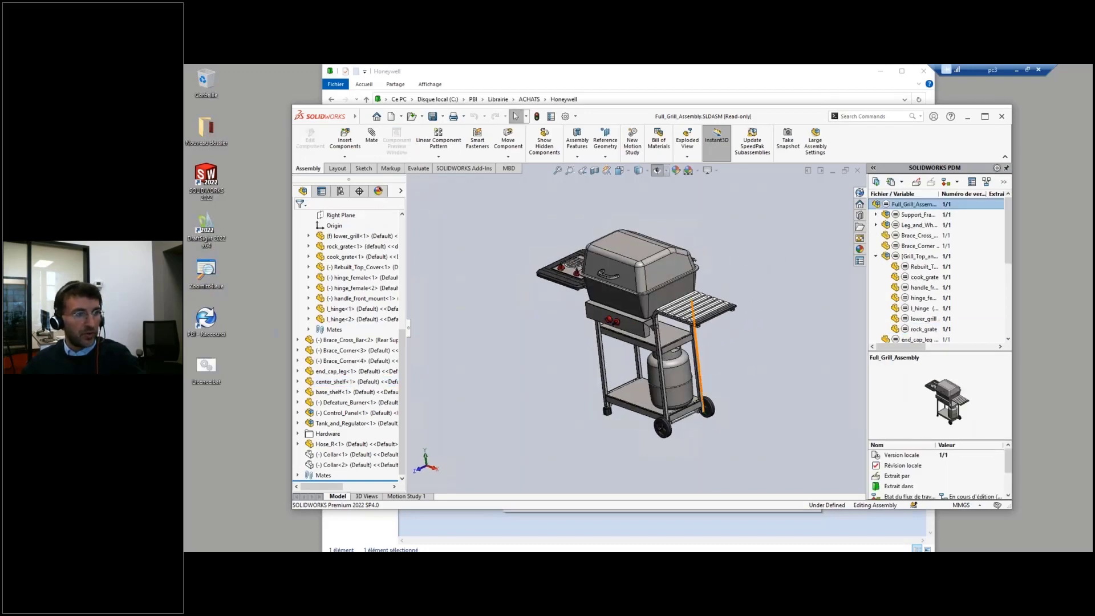
click(662, 325)
click(689, 277)
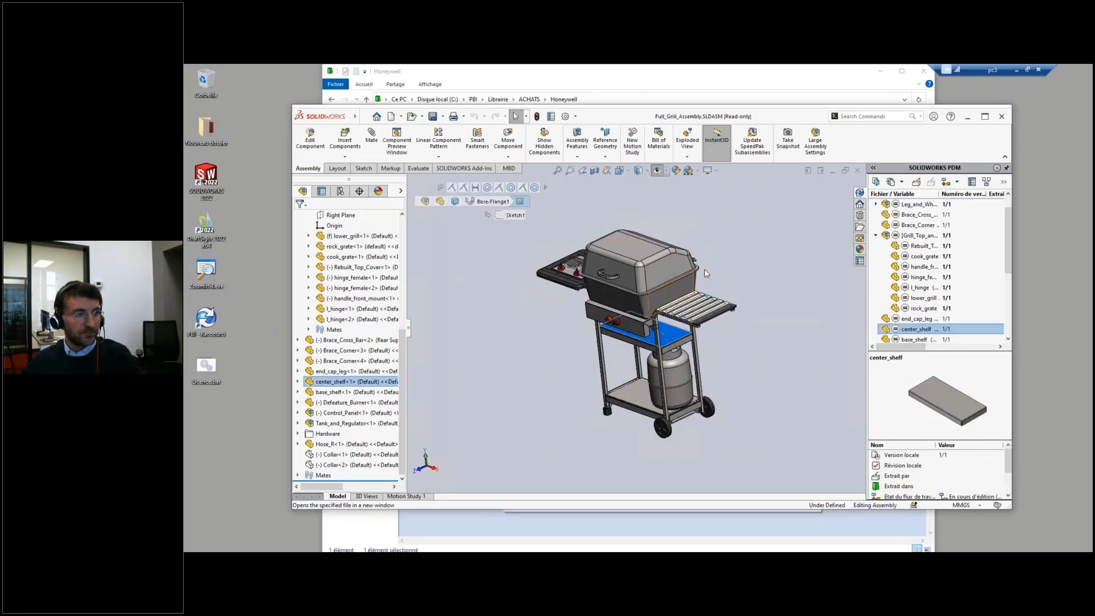
- Inspect center_shelf from below and locate its file in the P-00001 CAD Files folder
mouse_move(739, 293)
middle_down()
mouse_move(647, 227)
mouse_move(679, 208)
mouse_move(639, 249)
mouse_move(626, 239)
middle_up()
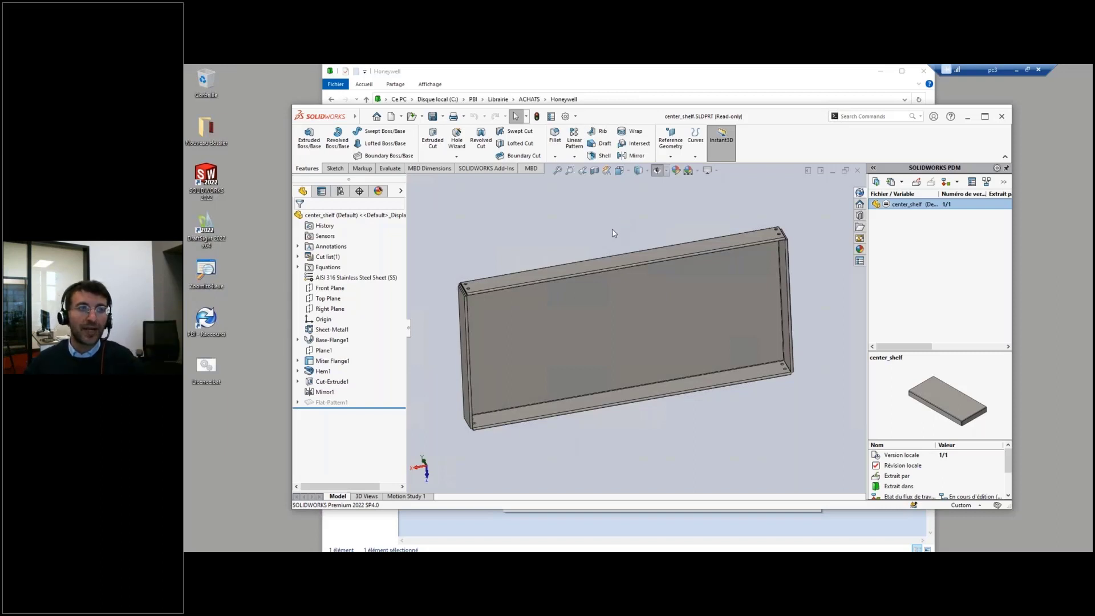
mouse_move(611, 230)
middle_down()
mouse_move(657, 234)
mouse_move(635, 254)
mouse_move(600, 232)
mouse_move(620, 261)
middle_up()
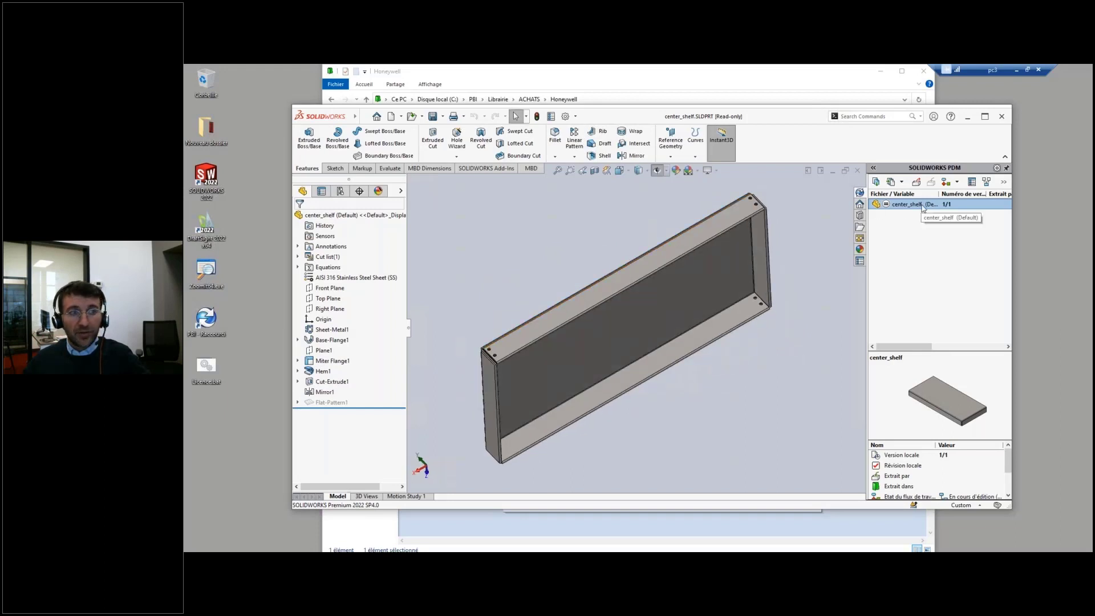
click(873, 169)
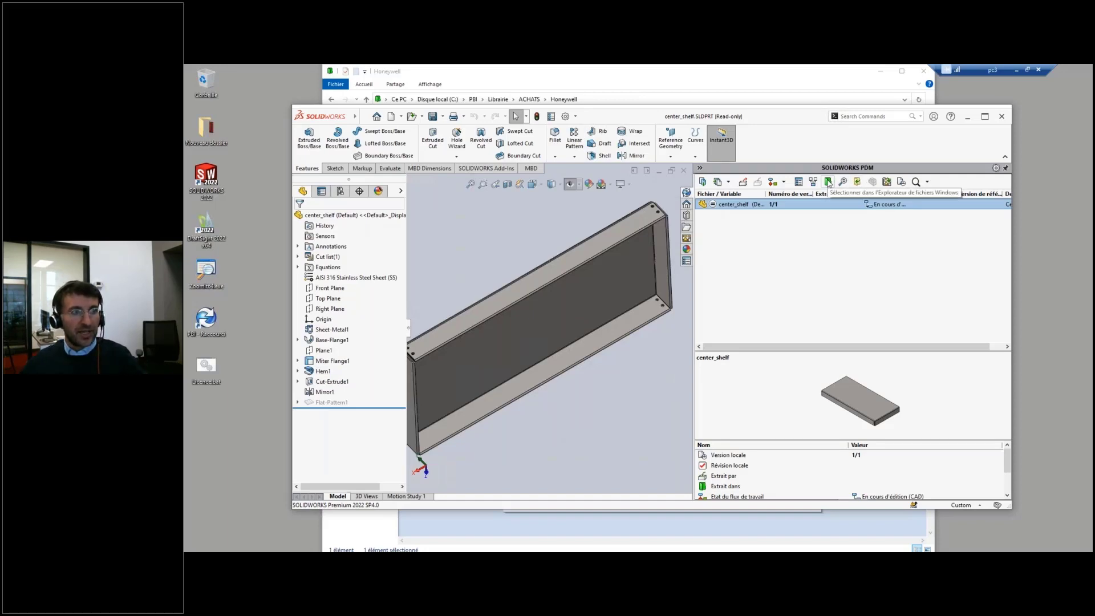
click(827, 182)
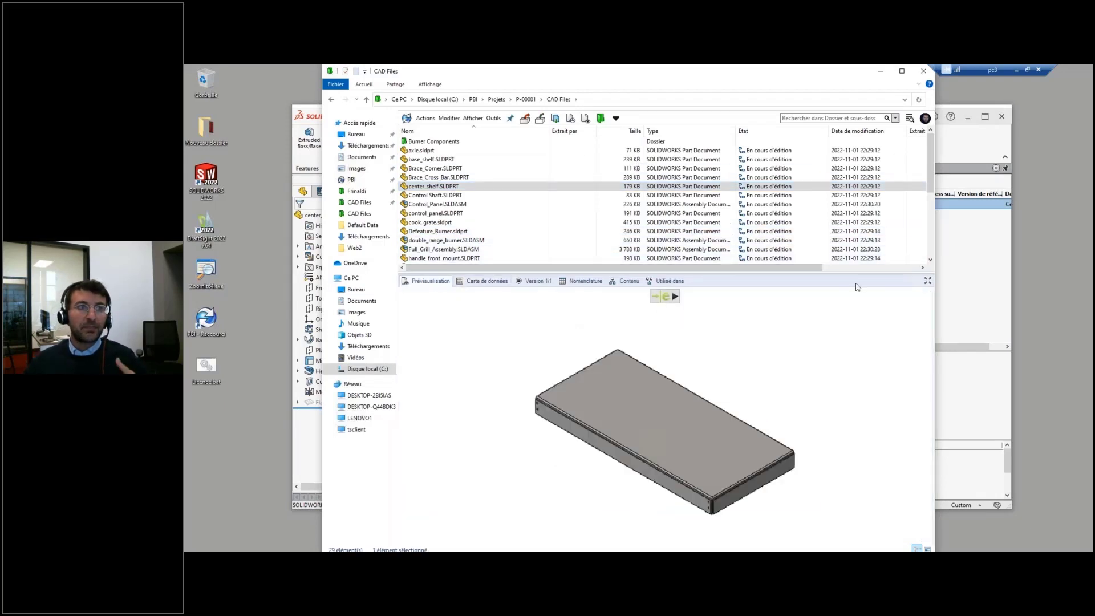
- Run the Convert to DXF conversion task on center_shelf.SLDPRT and view its flat pattern
click(1011, 220)
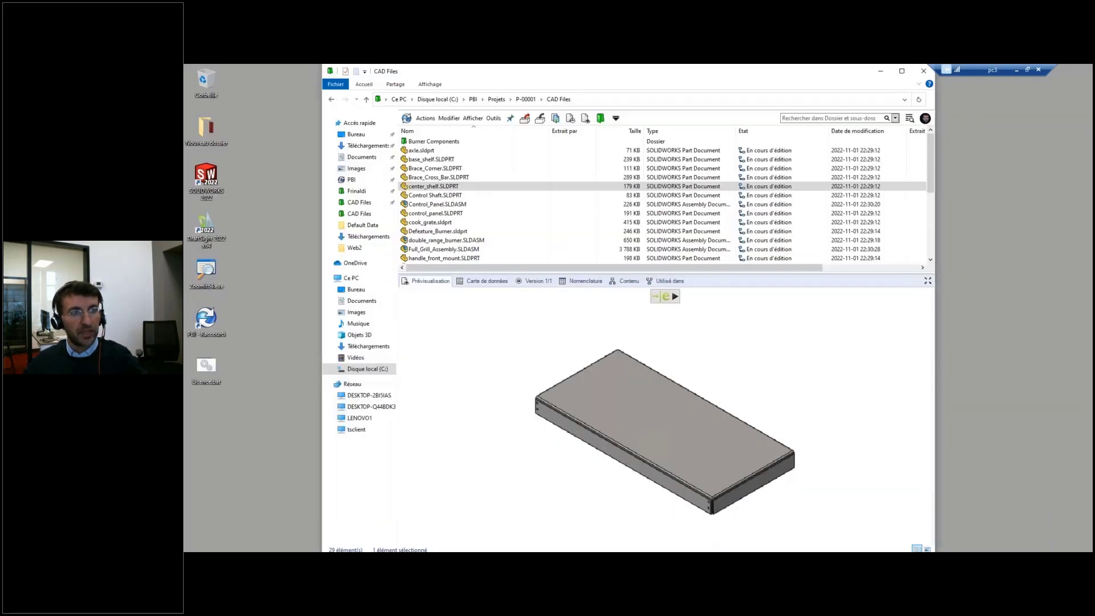
click(968, 117)
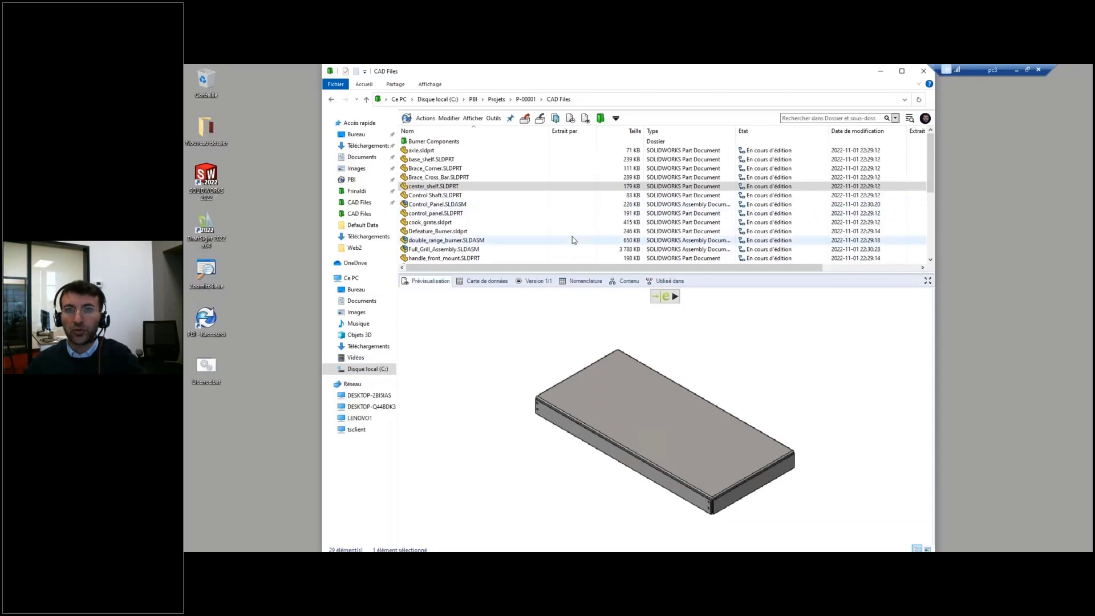
click(466, 191)
right_click(466, 191)
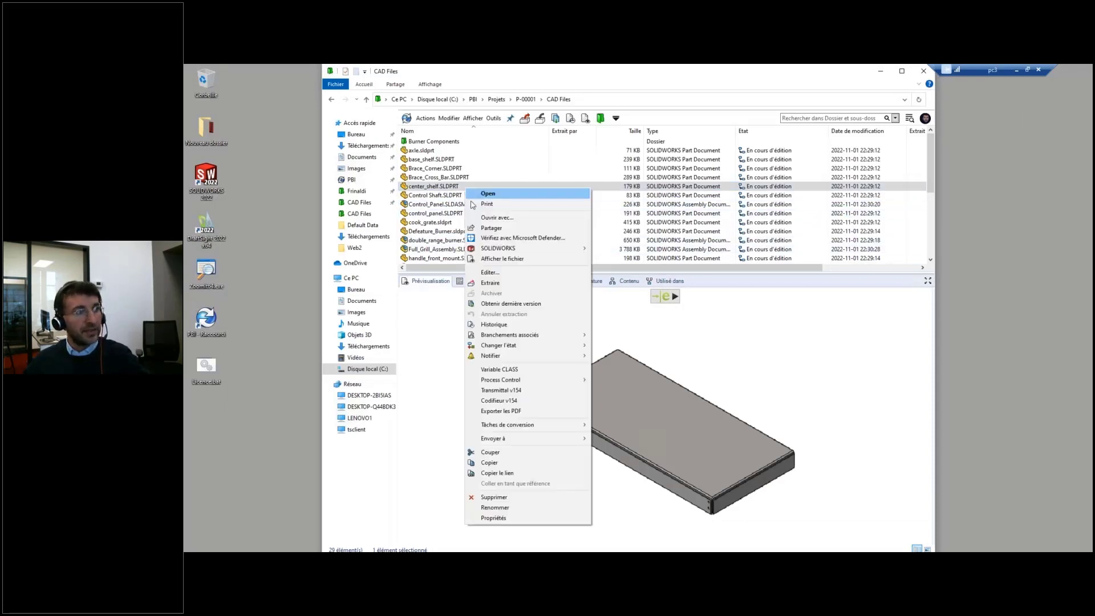
mouse_move(508, 424)
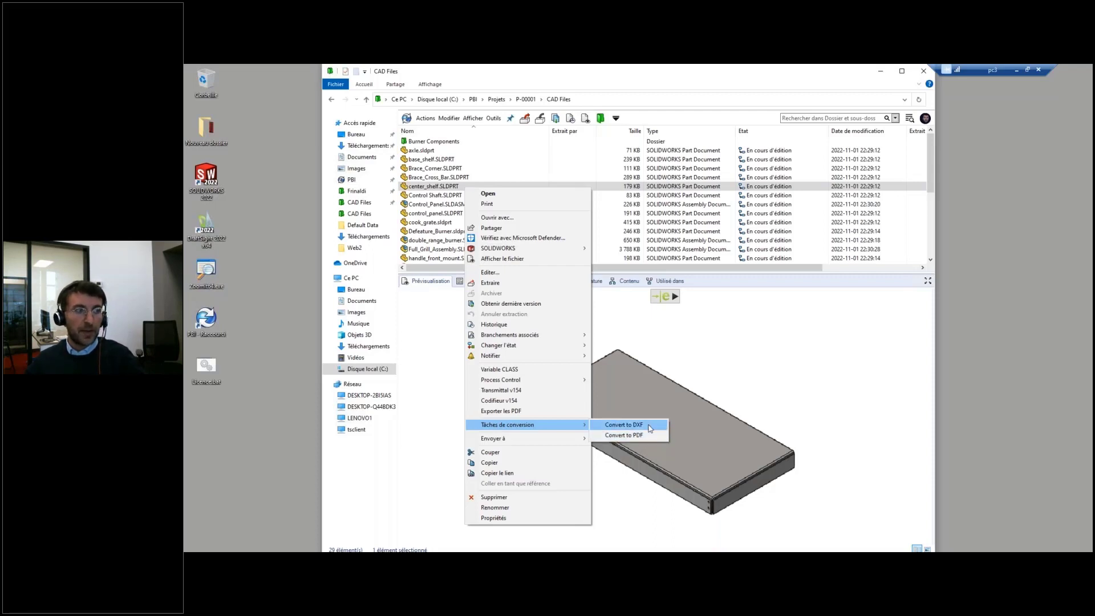
click(650, 427)
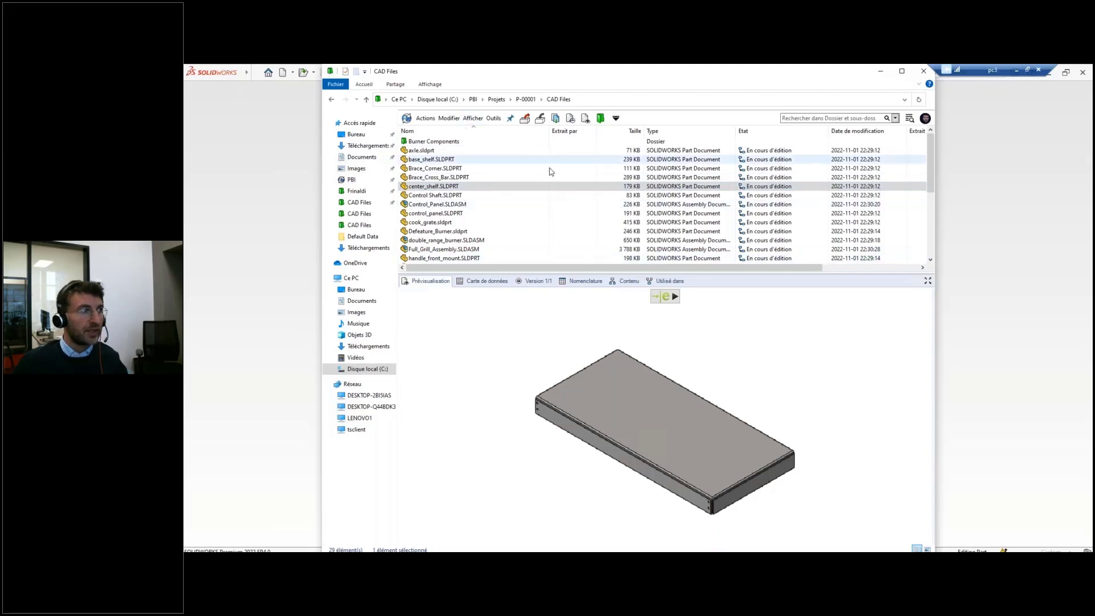
click(880, 71)
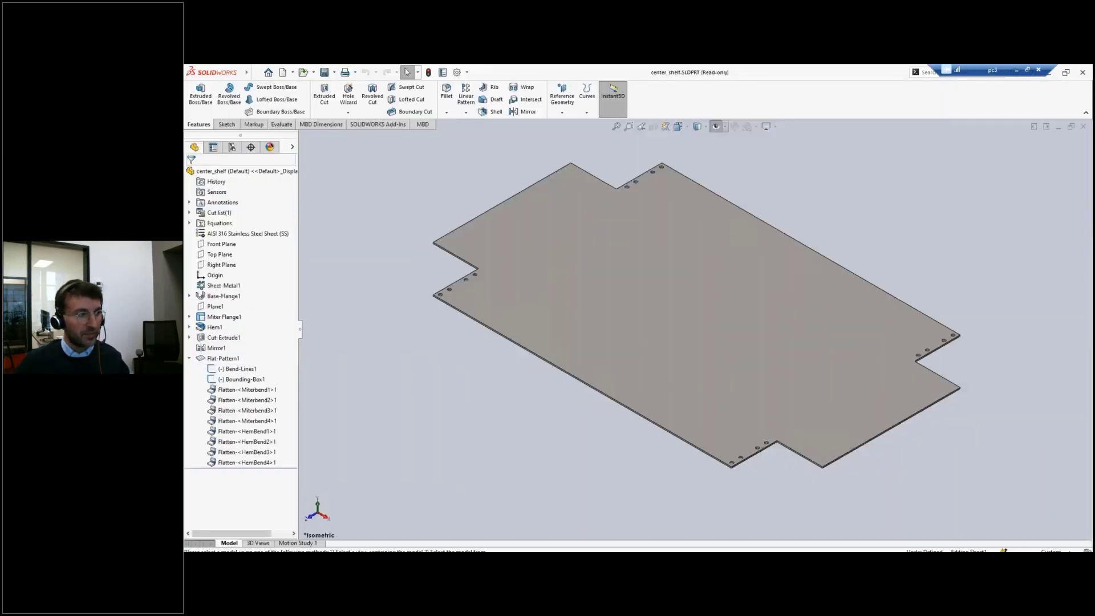
click(288, 518)
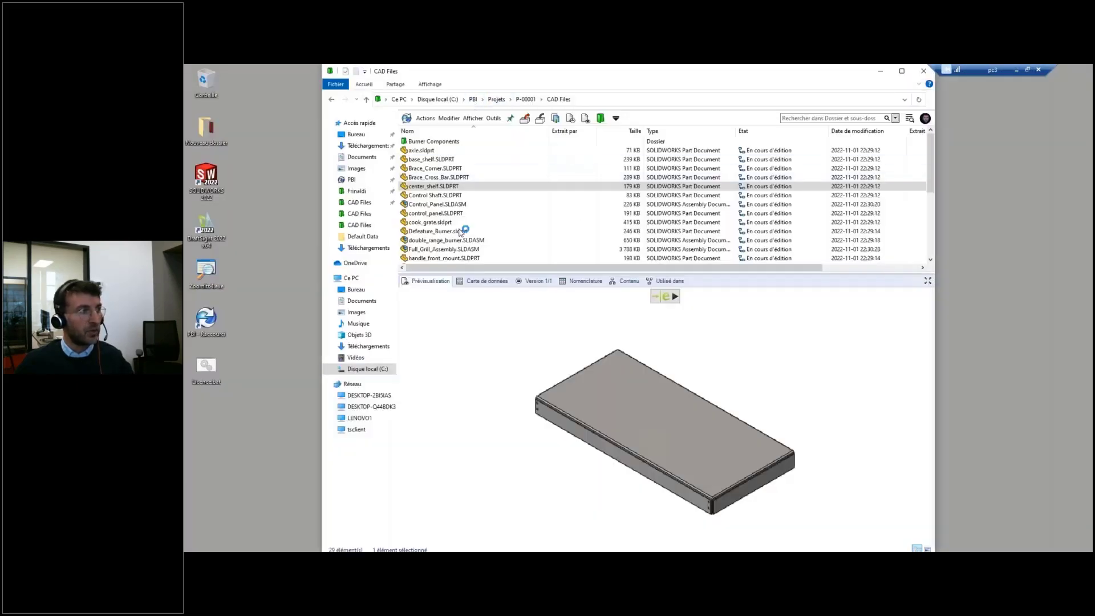
- Check center_shelf.dxf's data card (version 2/2) in the DXF folder and open it in DraftSight
click(473, 99)
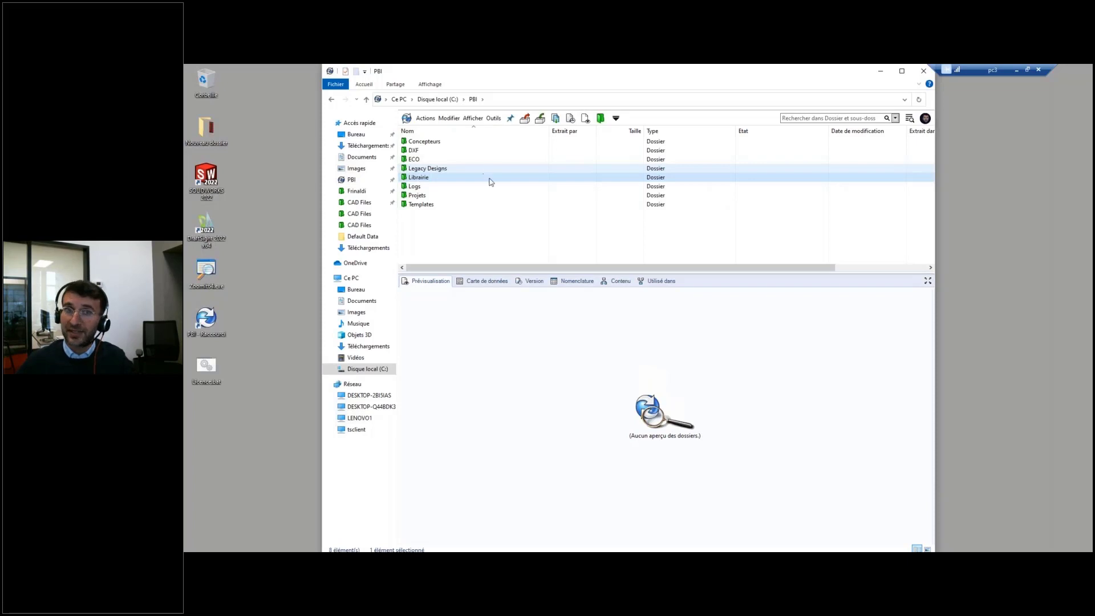
click(430, 151)
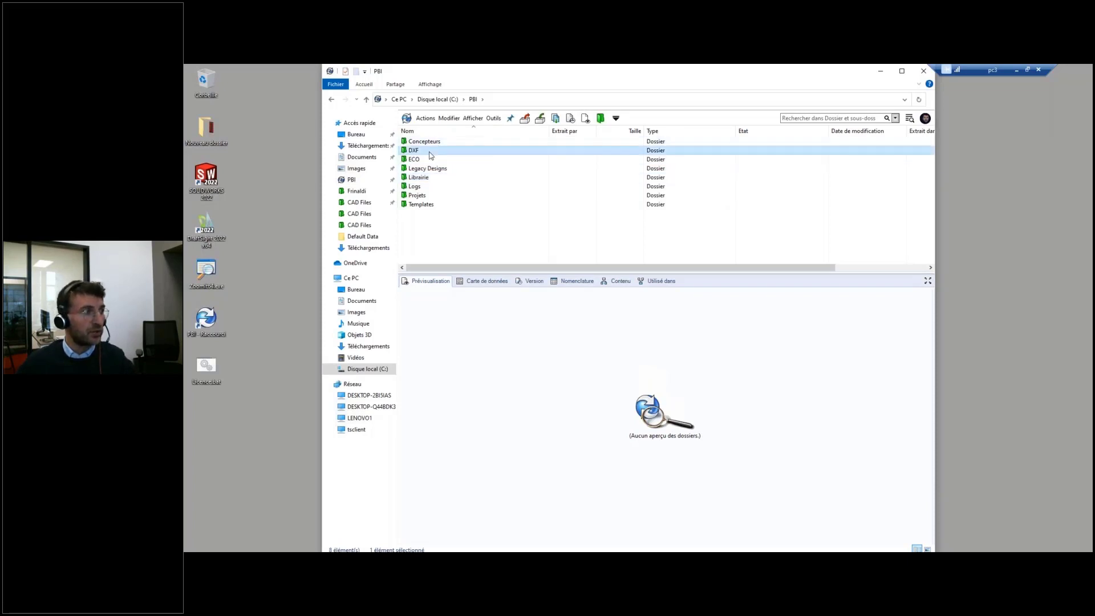
double_click(441, 154)
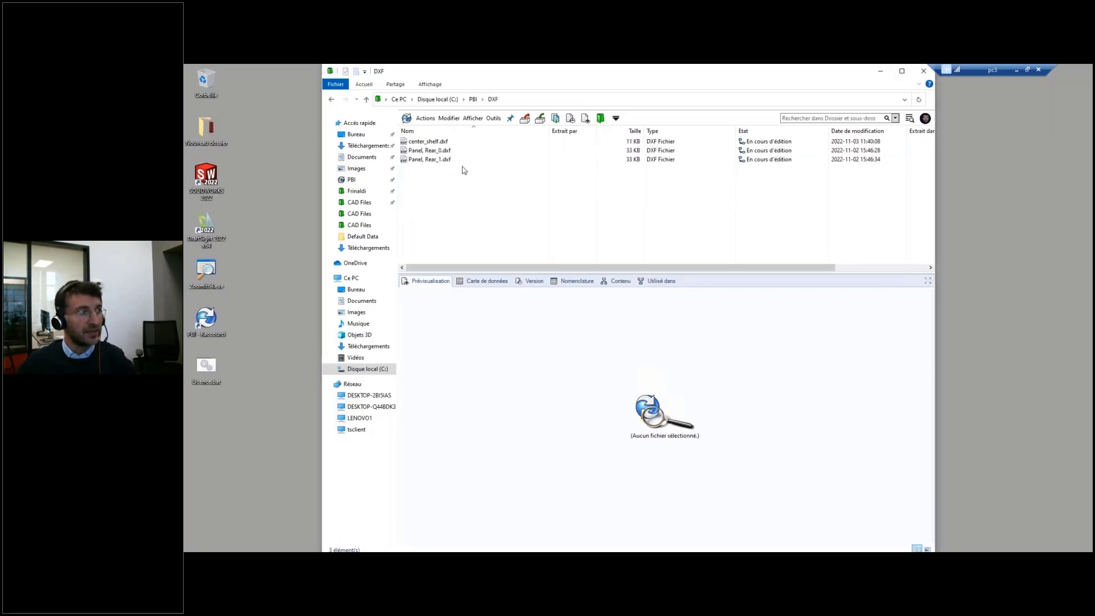
click(443, 142)
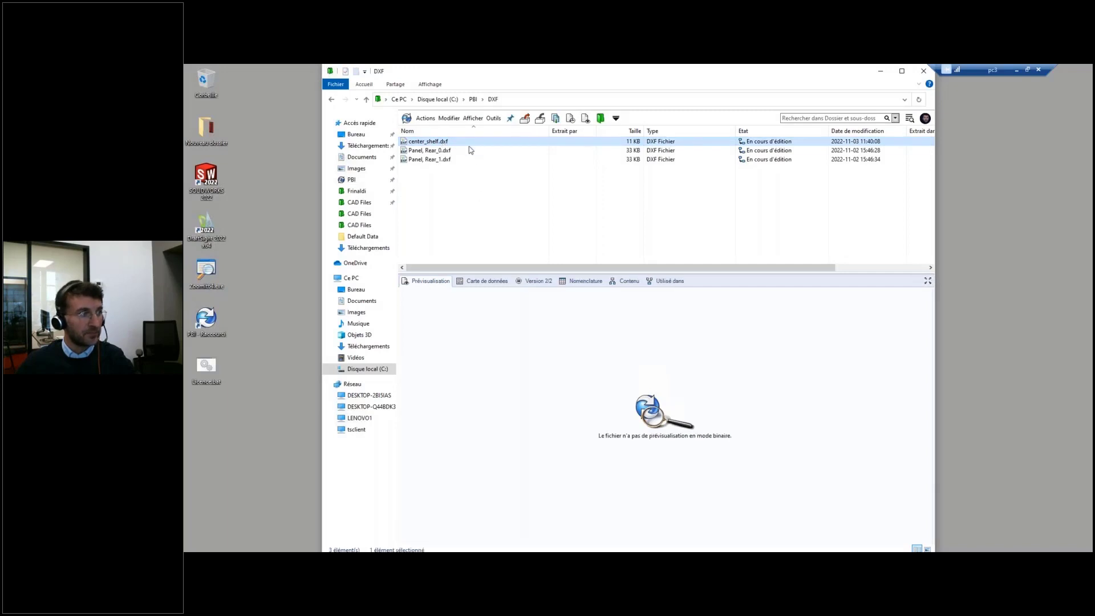
click(485, 281)
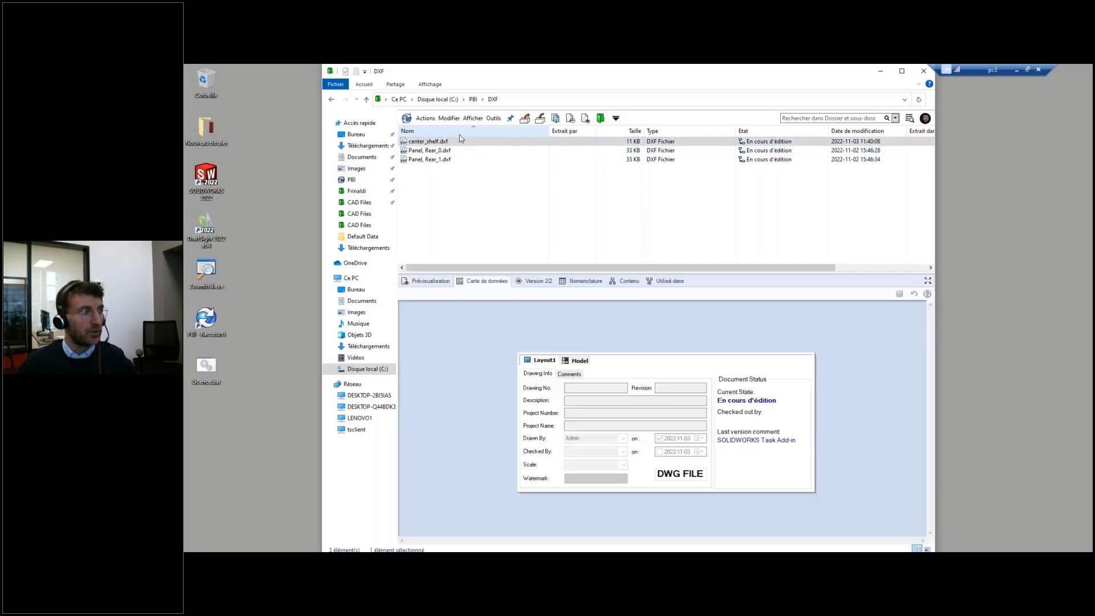
click(493, 150)
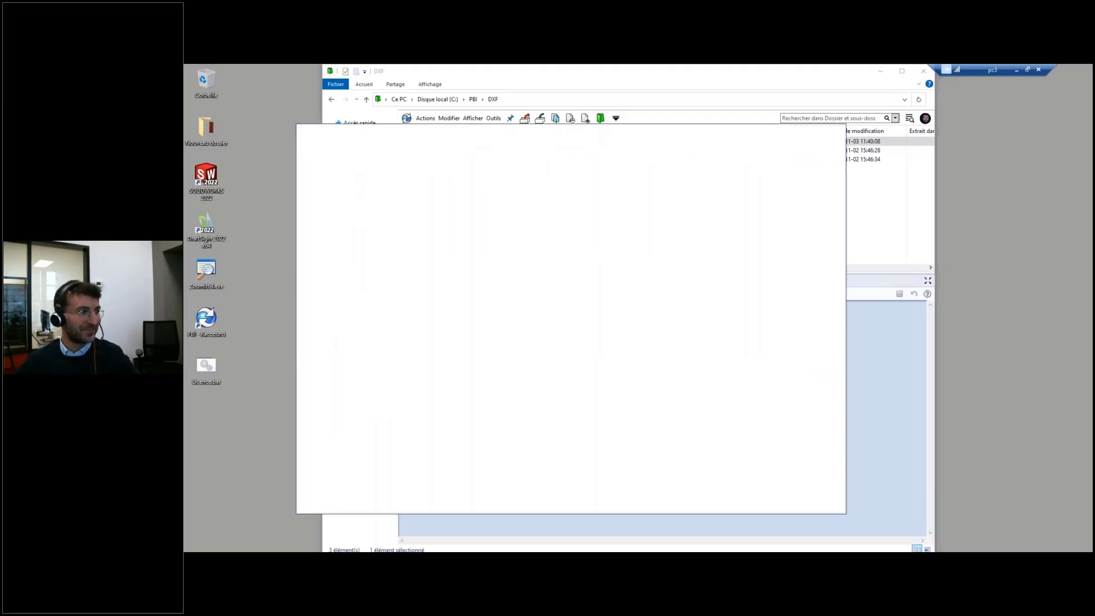
- Open center_shelf.dxf read-only, maximize DraftSight, and select the flat-pattern outline lines
click(584, 333)
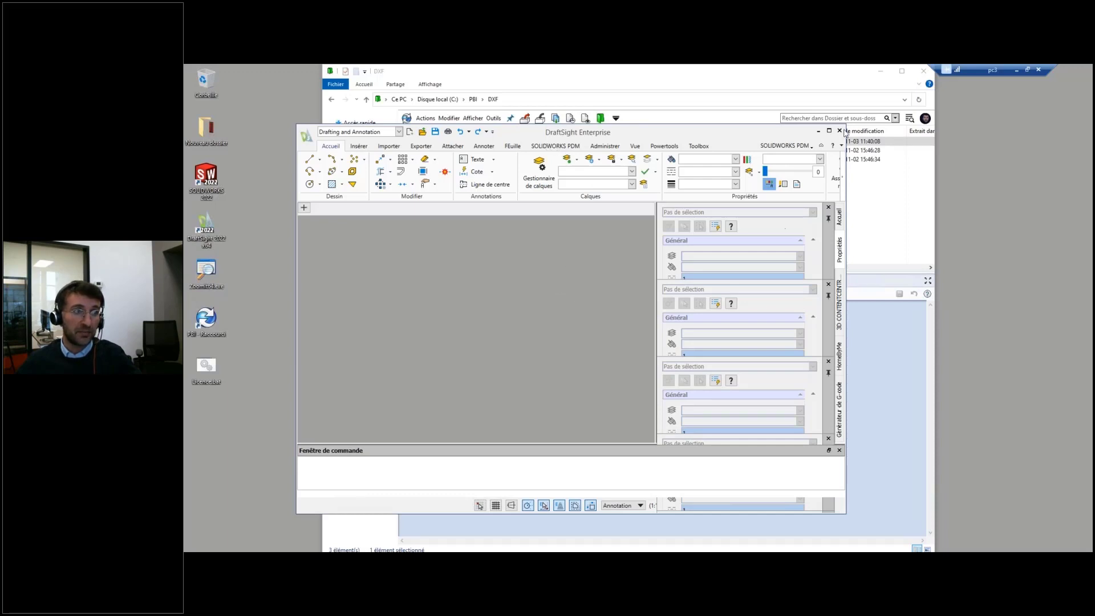
double_click(738, 134)
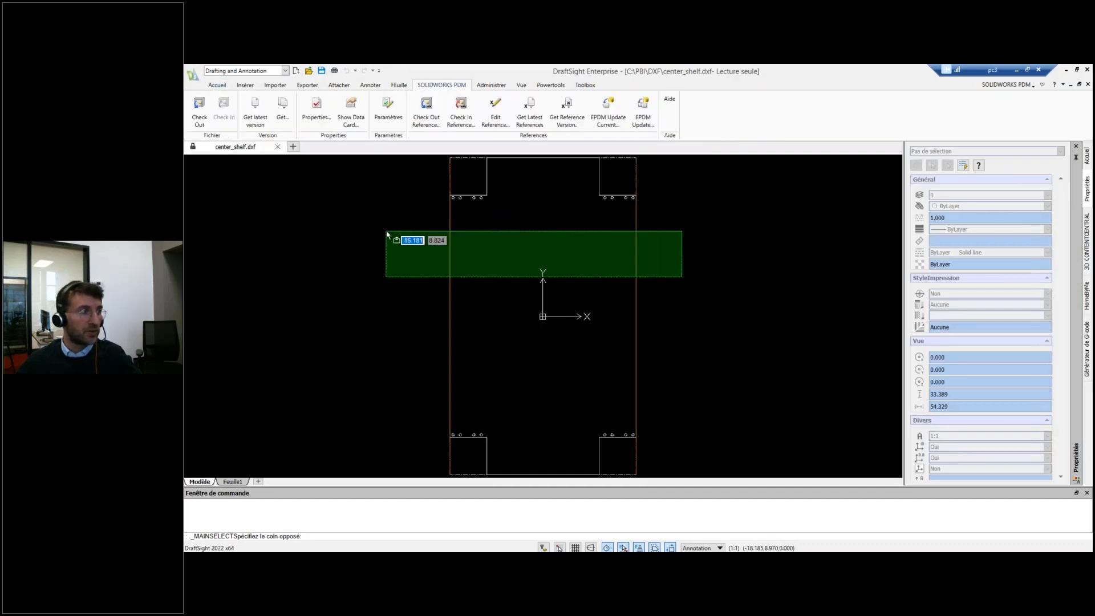
click(365, 239)
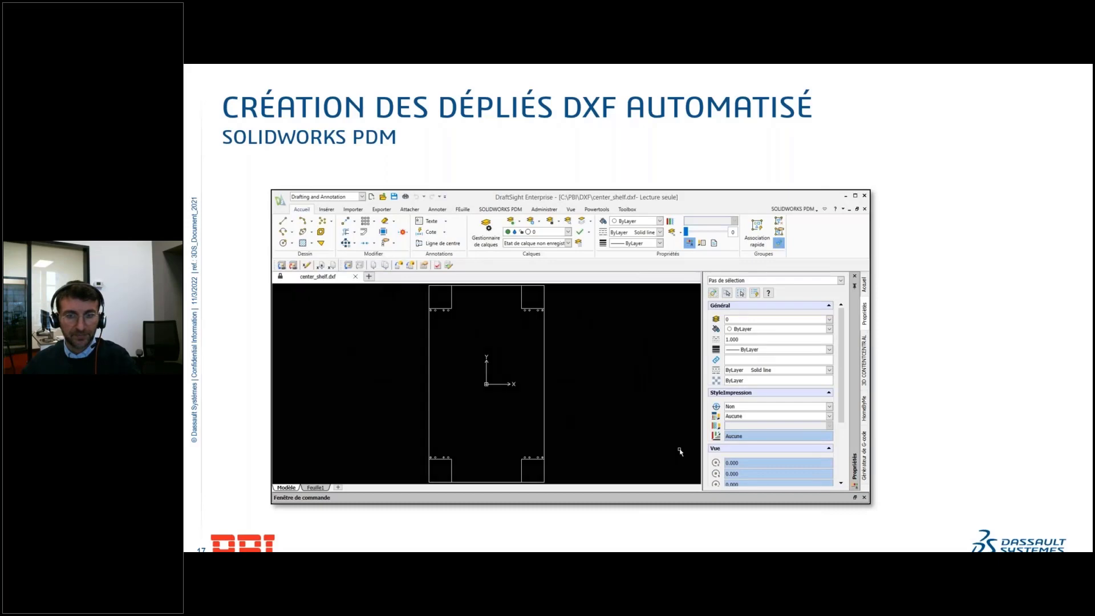
- Advance to slide 18, 'Fusionner les PDF'
key(Right)
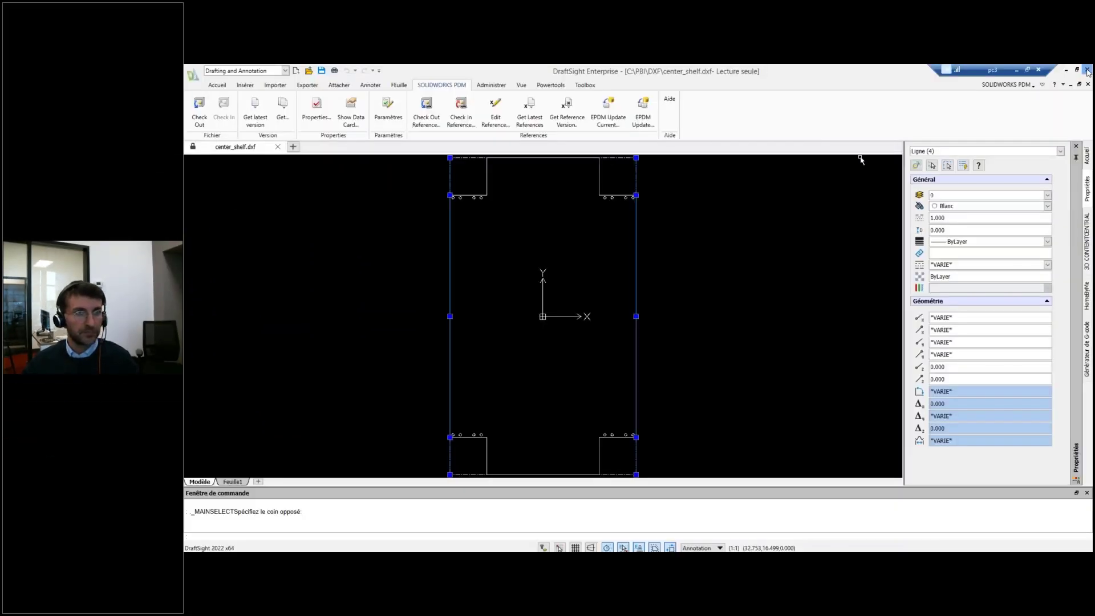
- Close center_shelf.dxf and preview LP Gas Grill Assembly.SLDASM in P-00002's CAD Files folder
click(1087, 83)
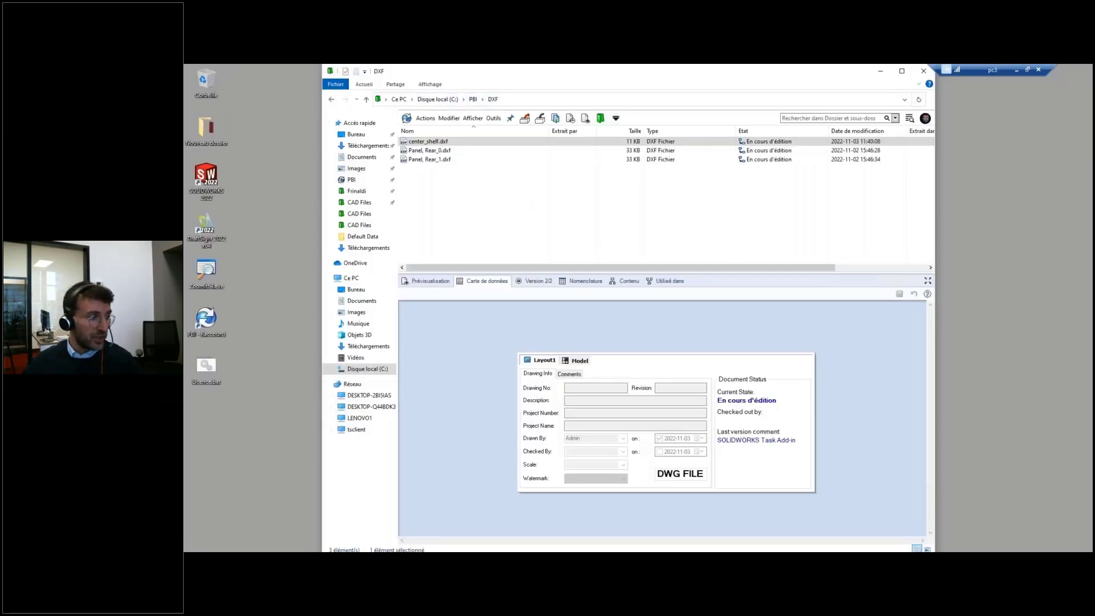
click(222, 521)
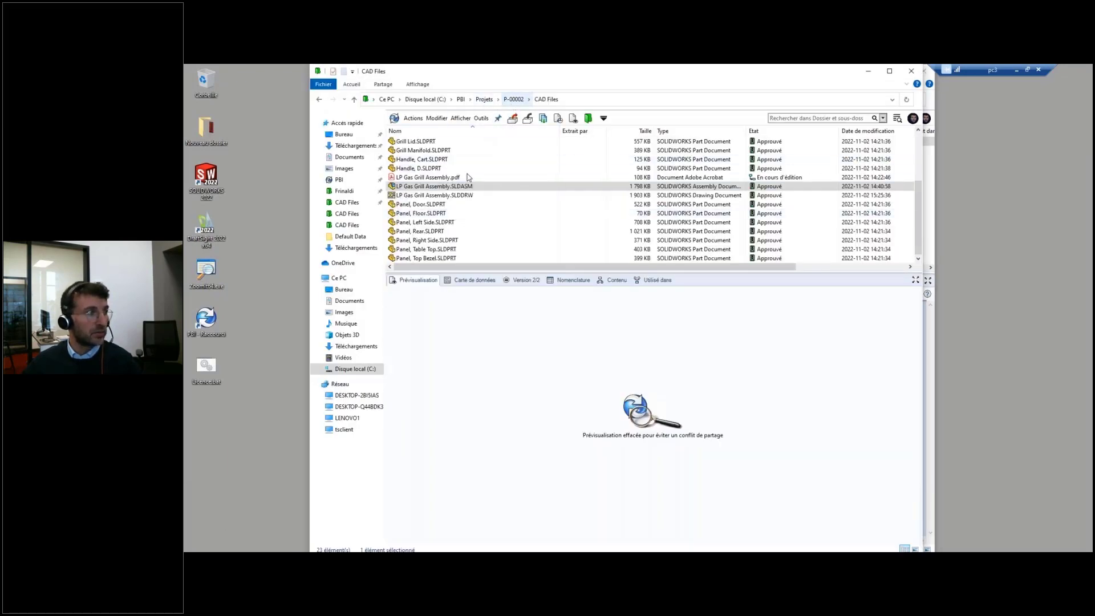
click(421, 187)
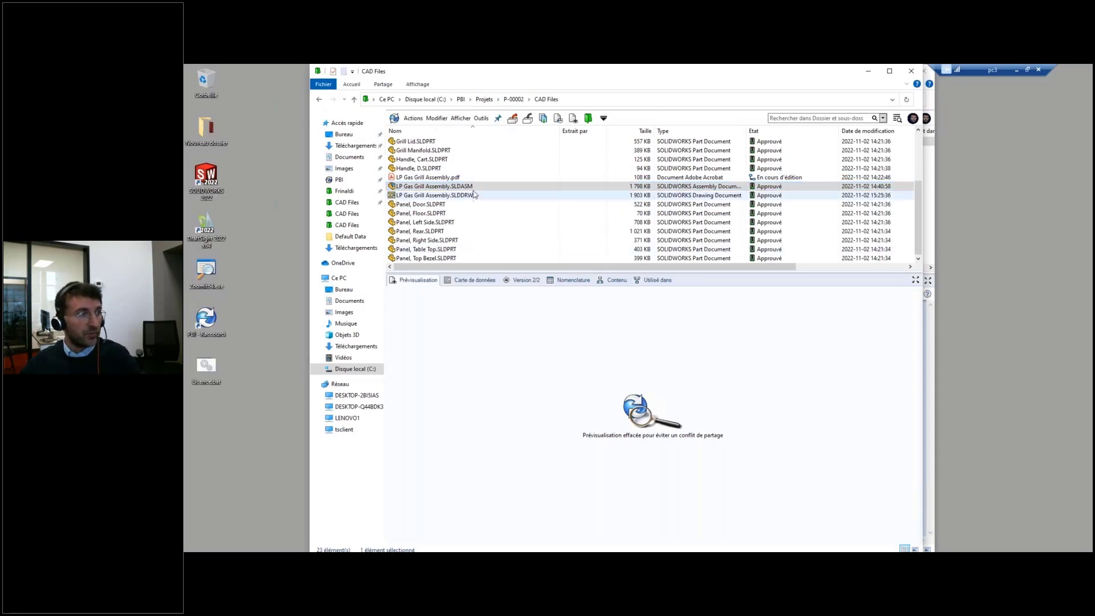
click(495, 336)
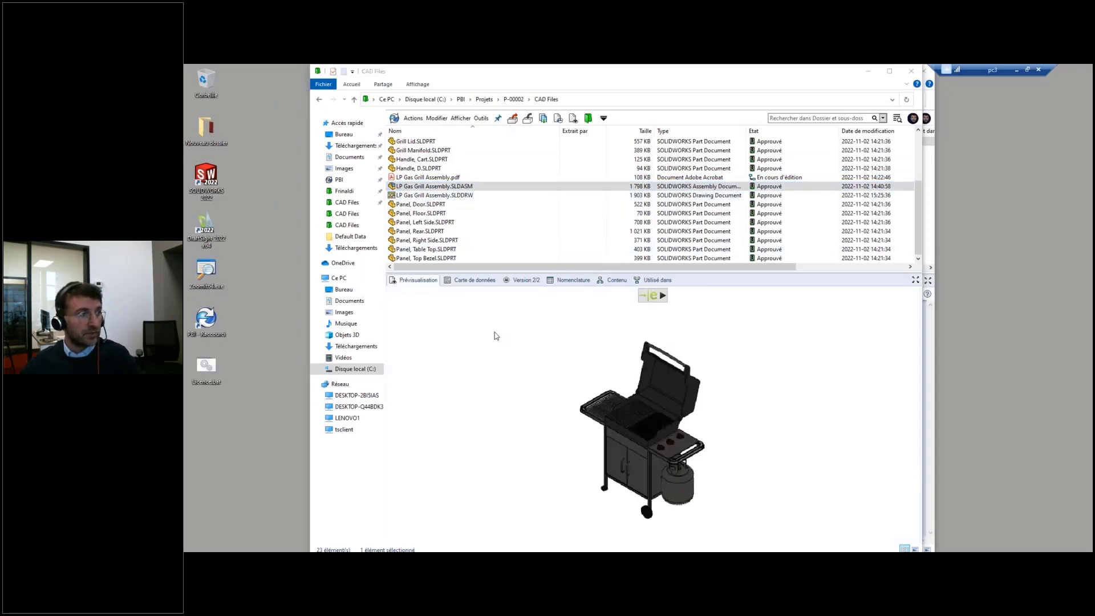
- Launch Fusionner les PDF on the grill assembly, review its three PDFs, and start Copier les PDF
right_click(476, 190)
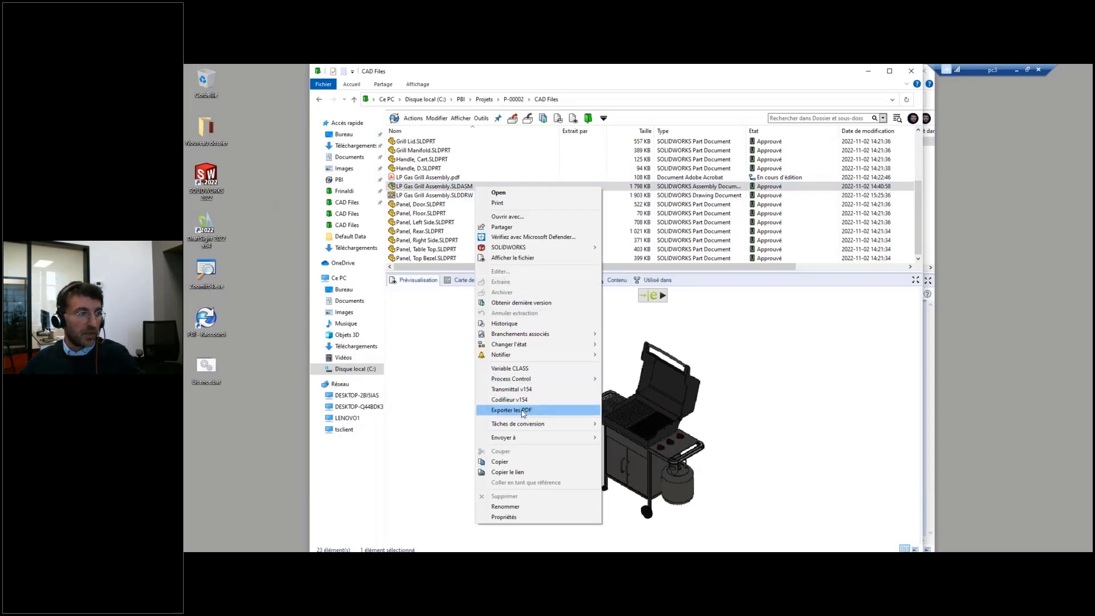
click(523, 413)
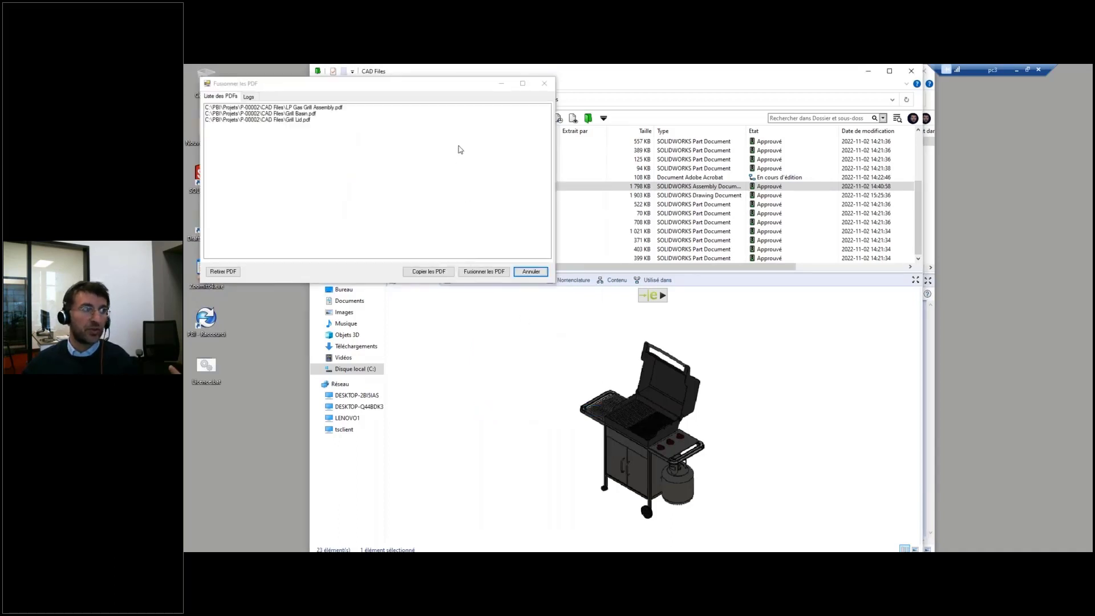
click(414, 87)
drag(415, 87, 893, 219)
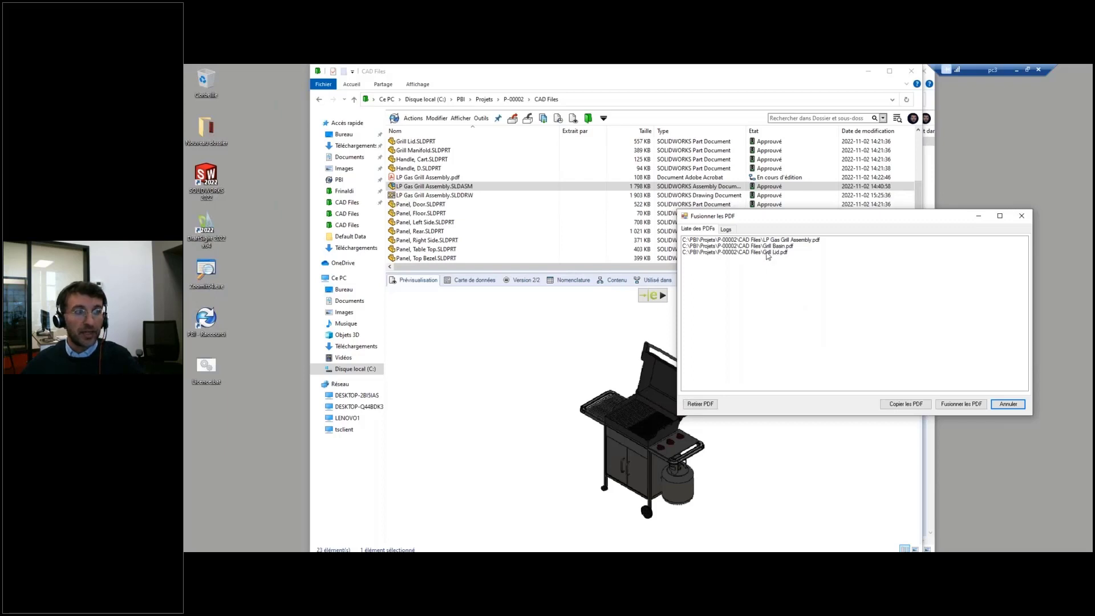
drag(756, 220, 736, 227)
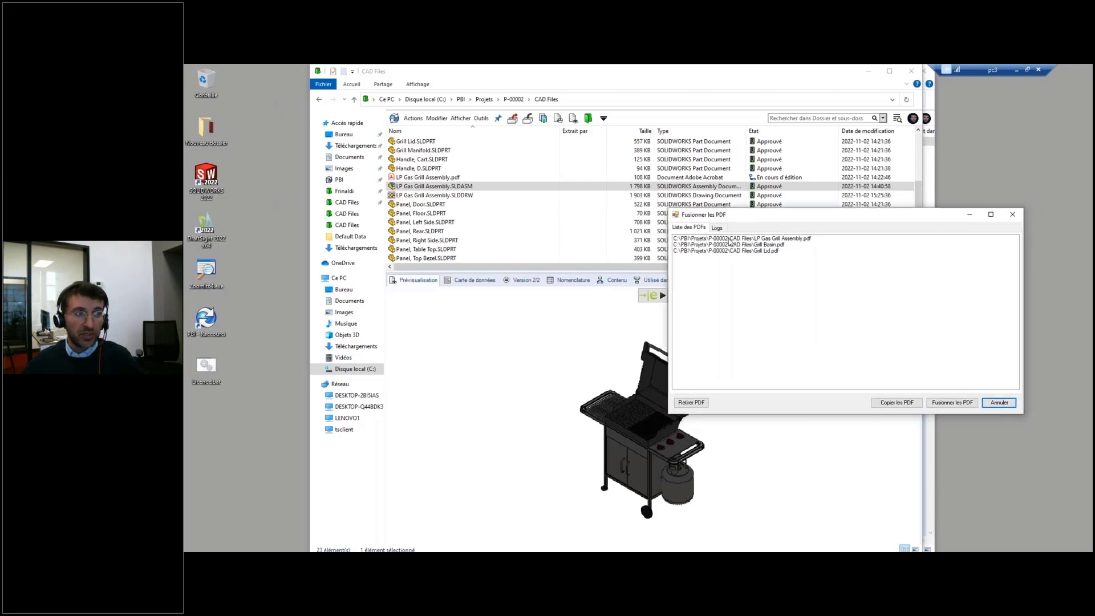
click(776, 239)
click(765, 244)
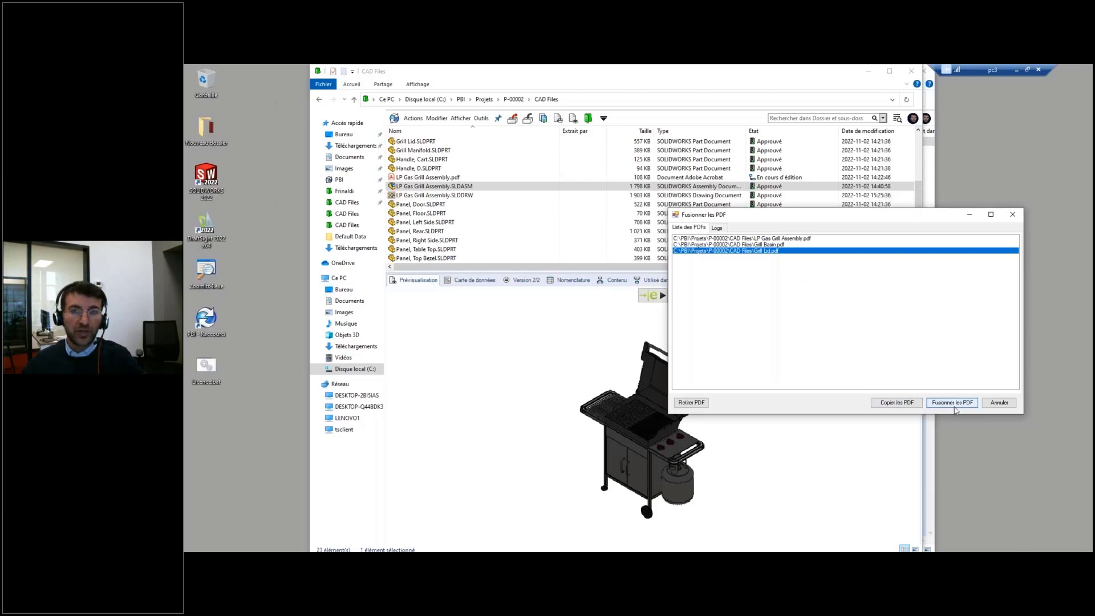
click(905, 406)
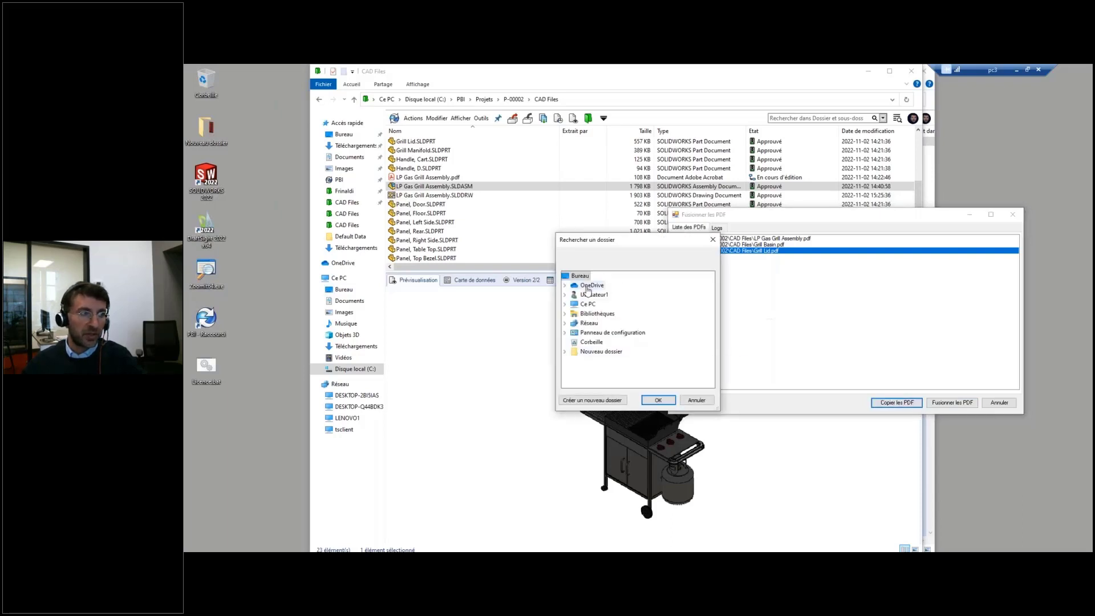
- Copy the three grill PDFs into a new desktop folder 'webinar01' and select them there
click(590, 400)
text(we)
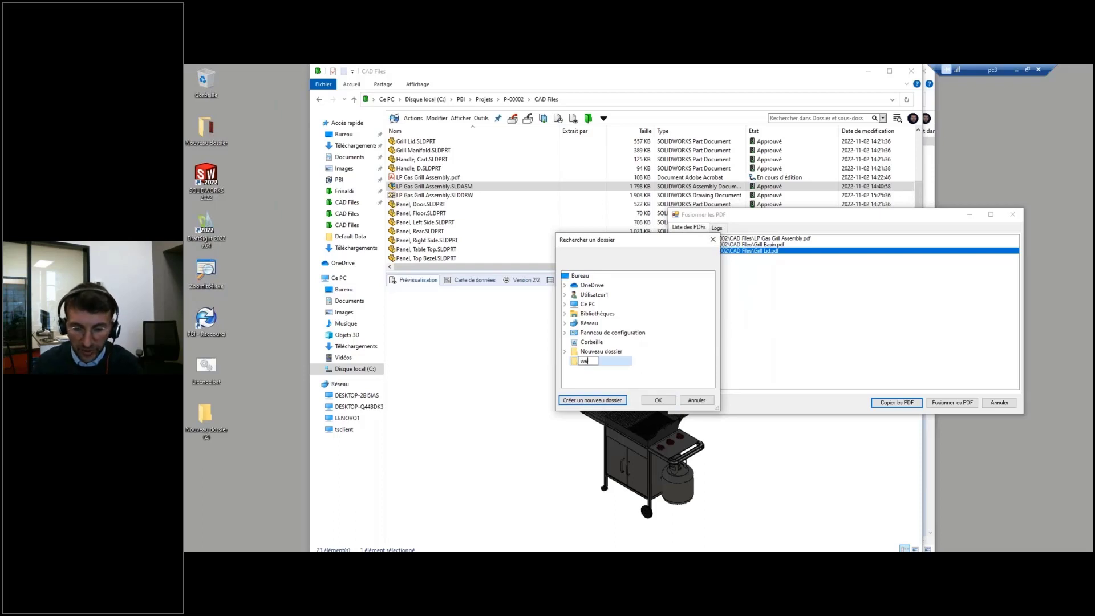
text(binar)
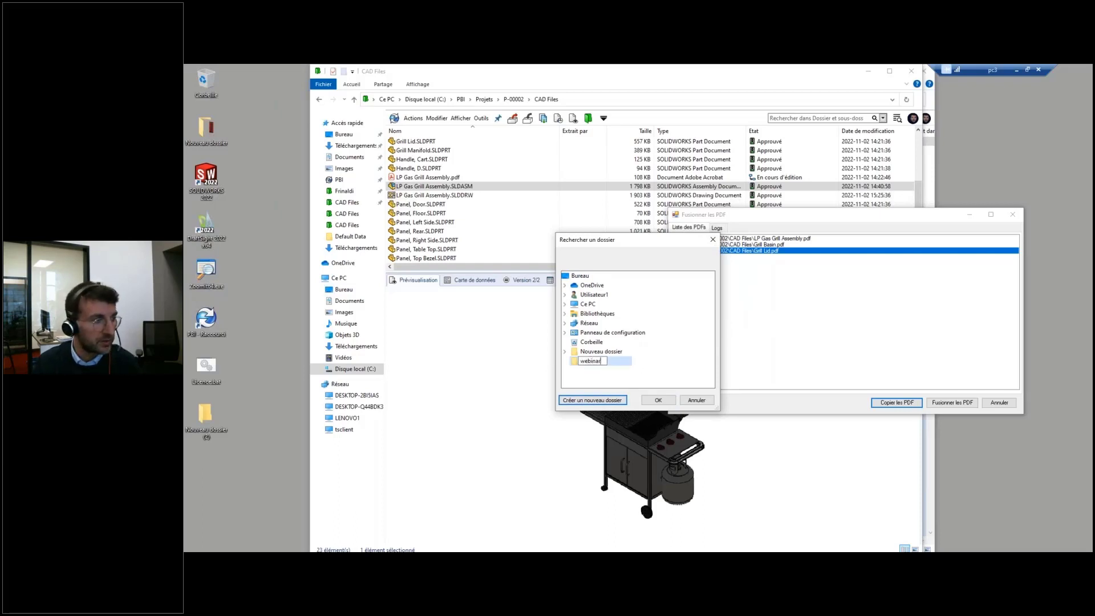
text(01)
key(Return)
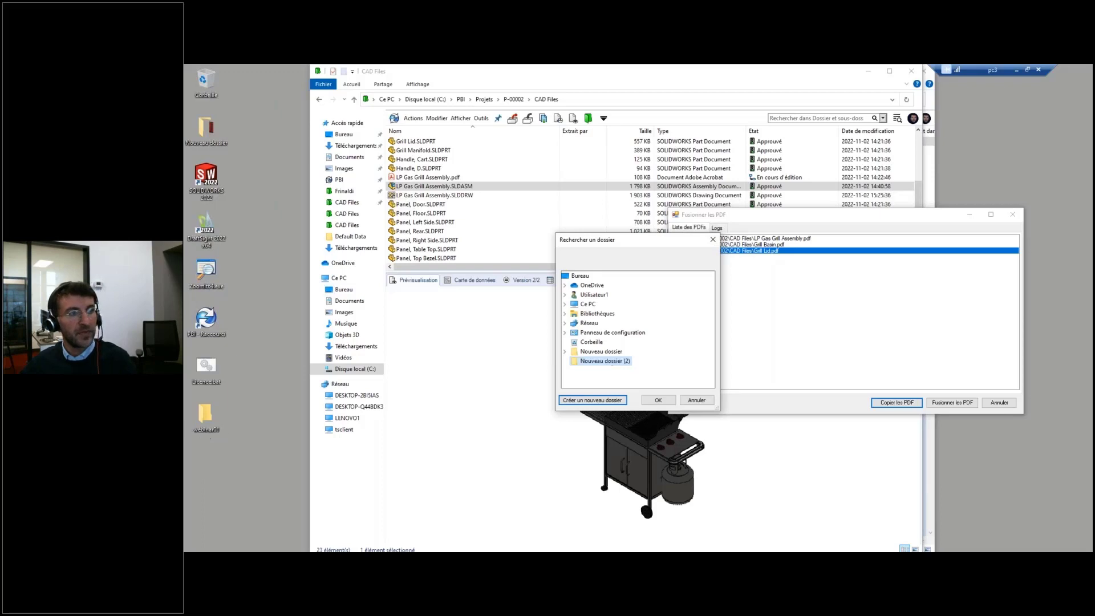
click(658, 400)
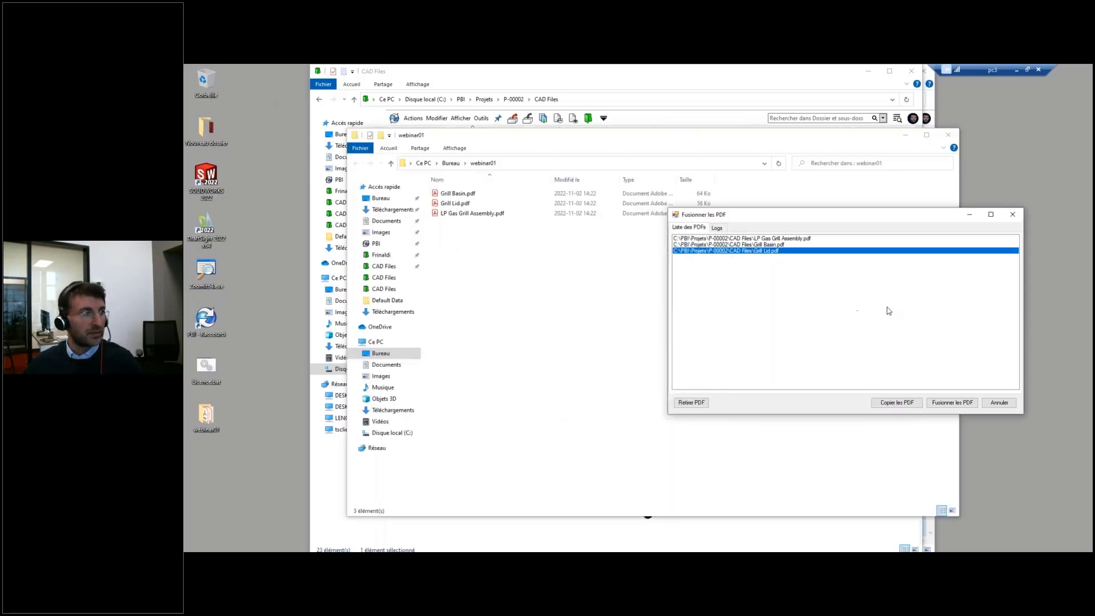
click(544, 288)
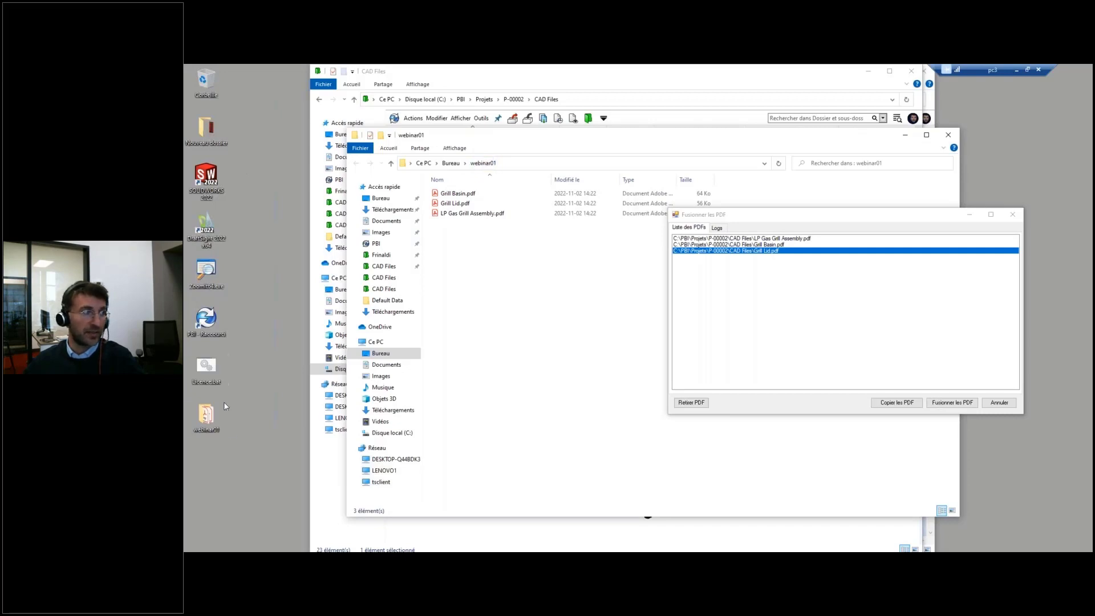
drag(504, 235, 484, 190)
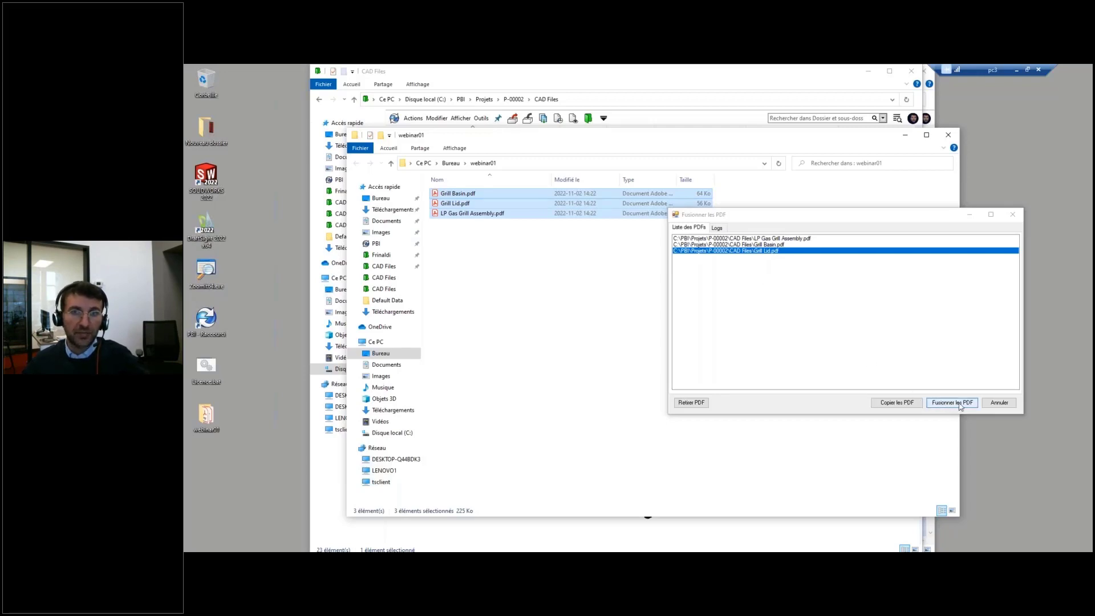
- Merge the three grill PDFs into one document and browse its three pages via thumbnails
click(960, 406)
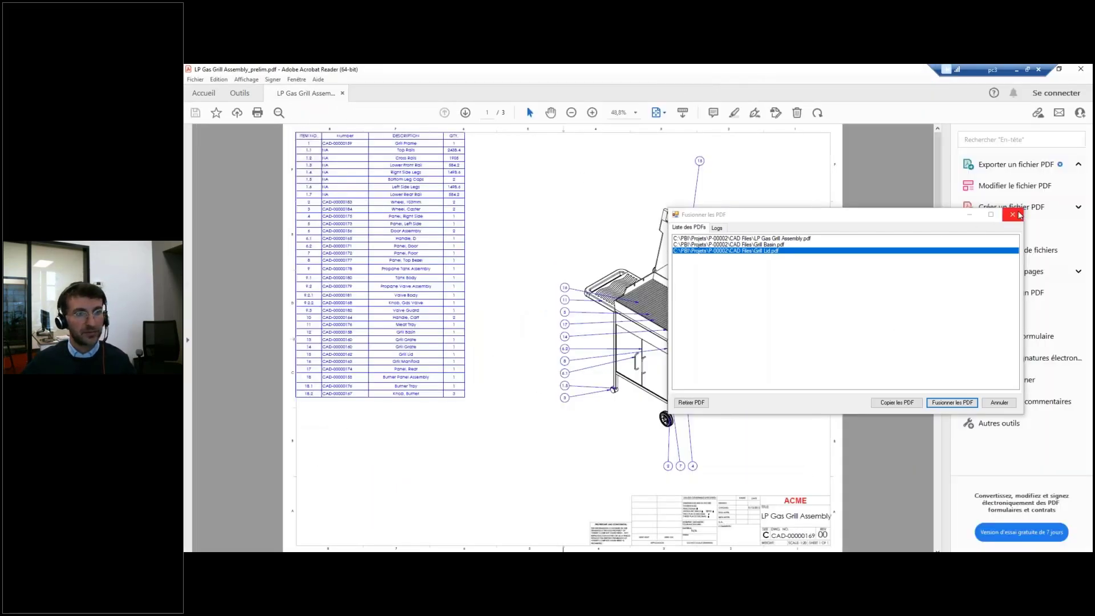
click(1012, 215)
click(950, 331)
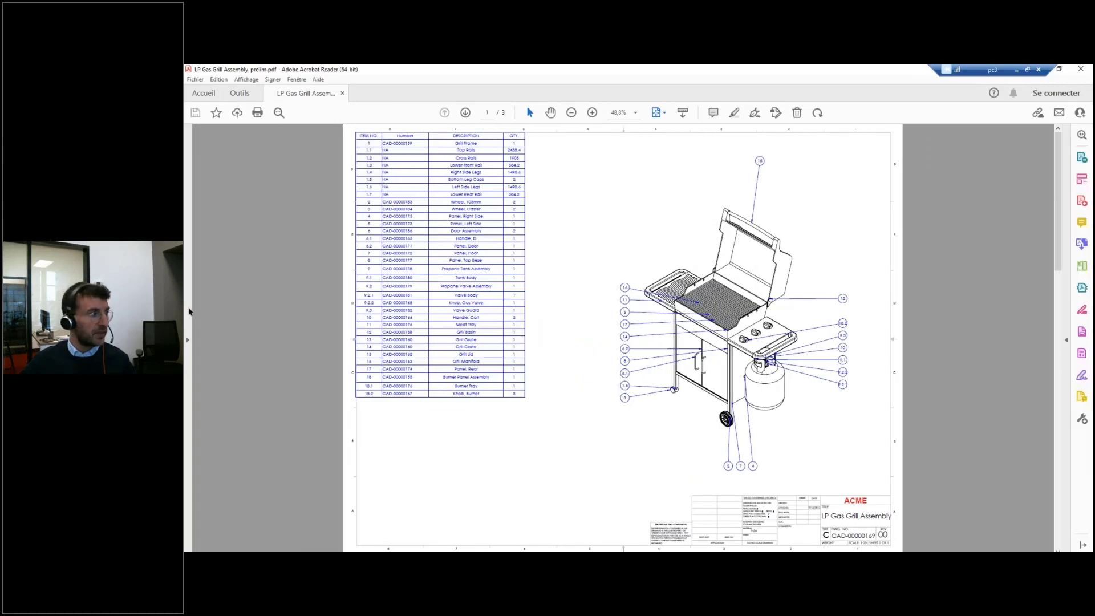
click(188, 340)
click(194, 139)
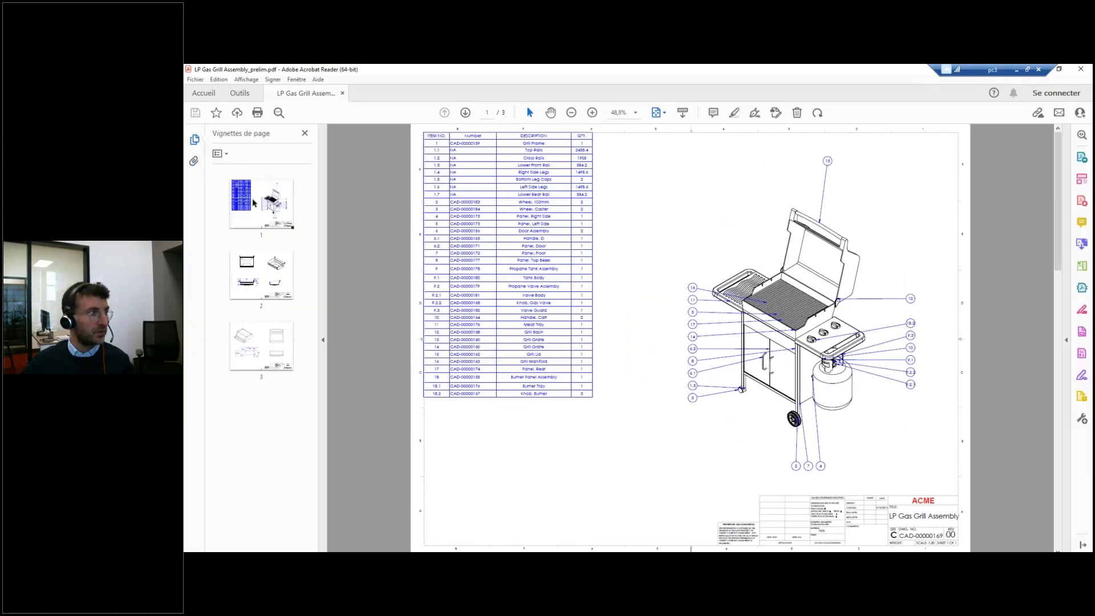
click(258, 274)
click(279, 350)
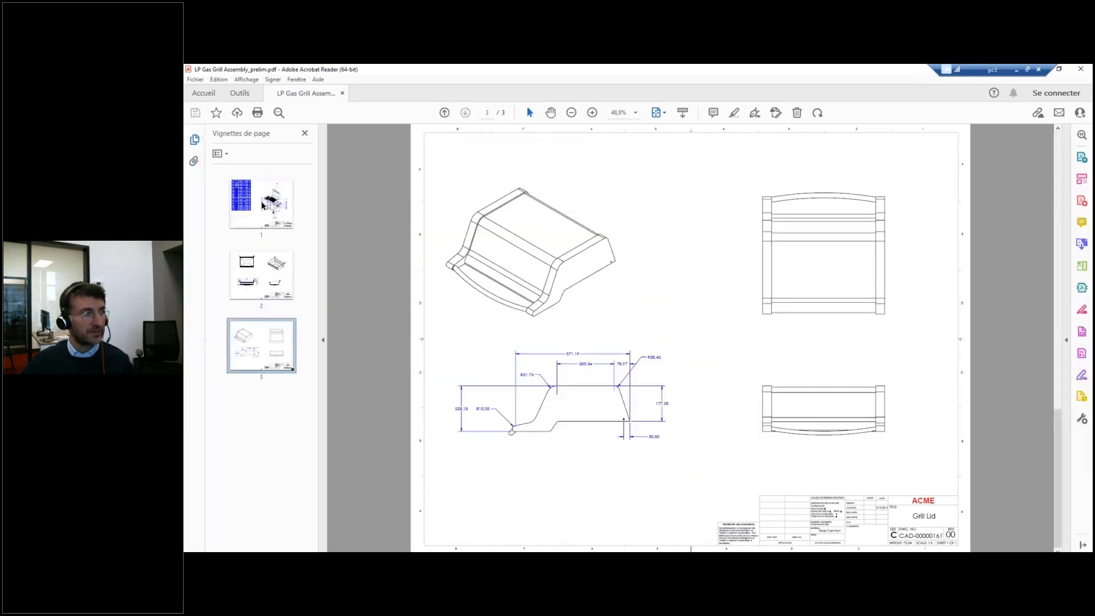
click(263, 205)
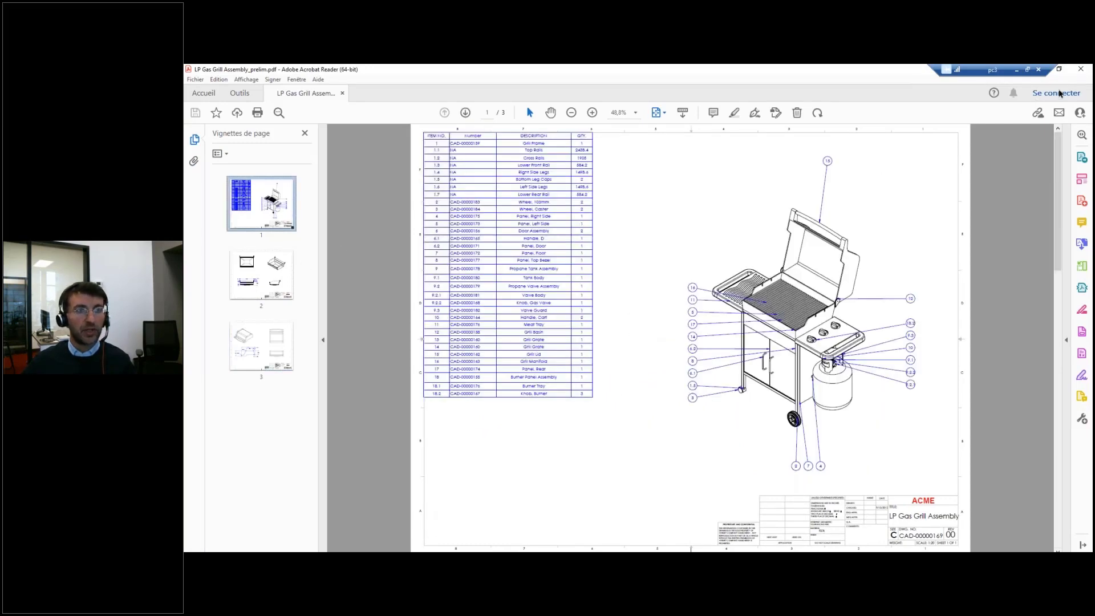
- Close the merged PDF and the webinar01 folder, then return to the Performance et productivité slide
click(1080, 69)
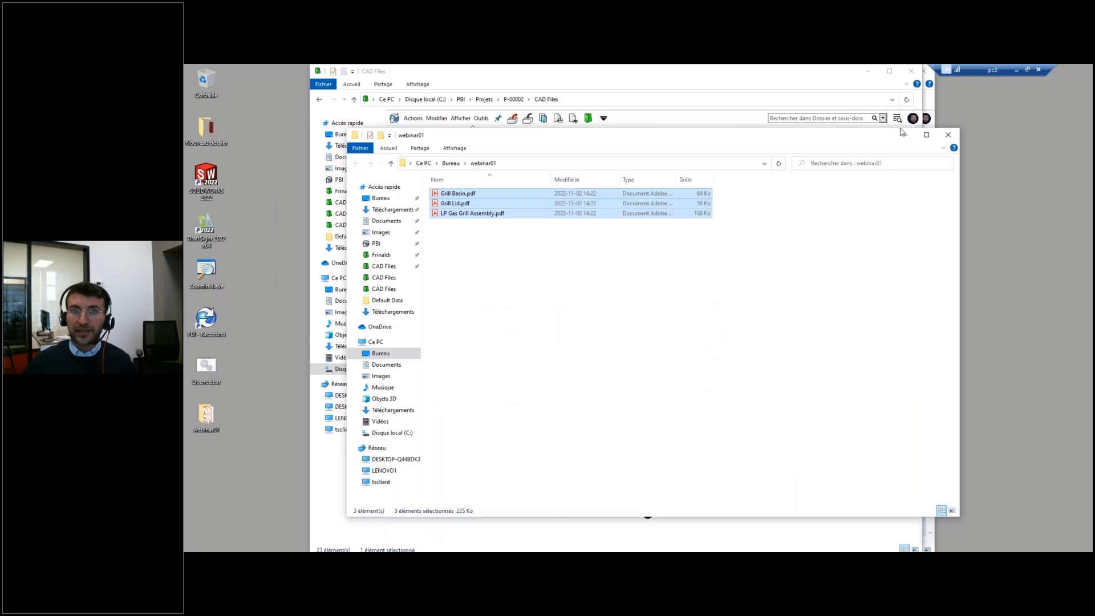
click(947, 134)
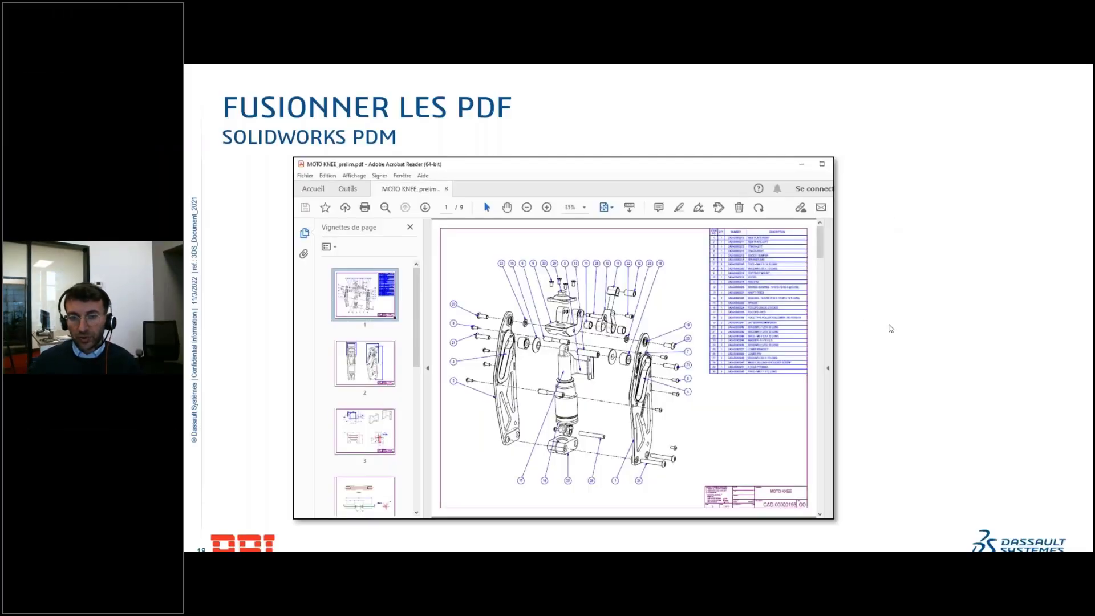
key(Right)
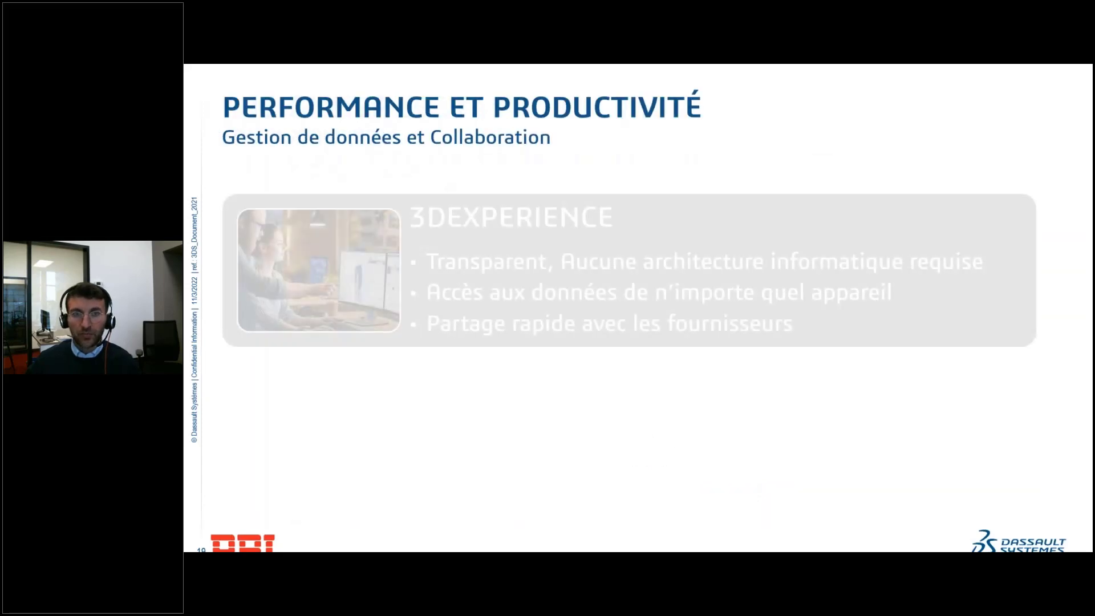
- Reveal the SOLIDWORKS PDM recap box on slide 15
key(Right)
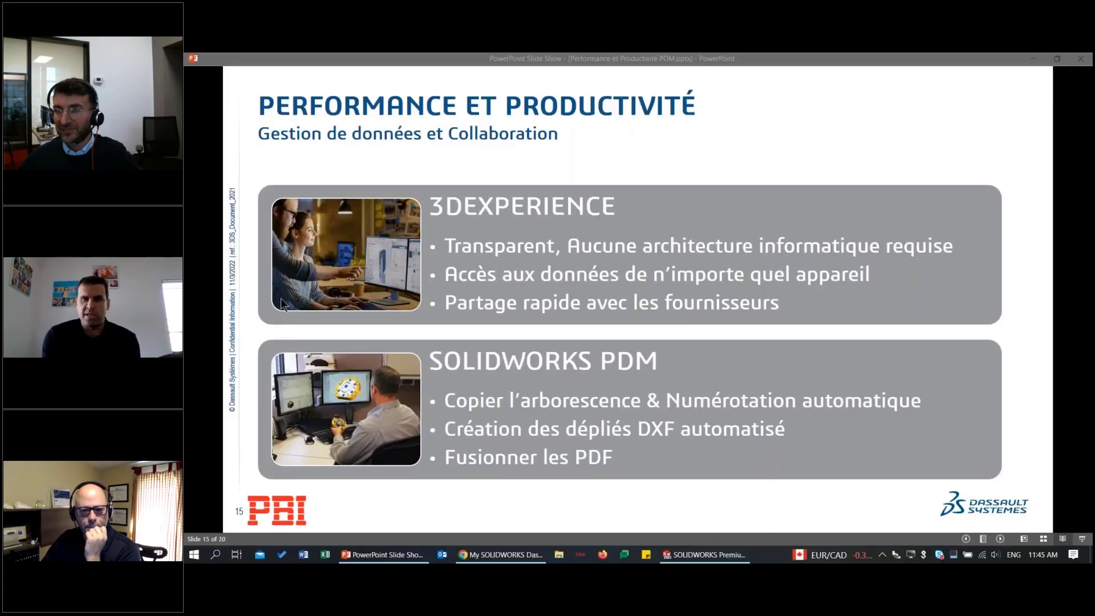
- Advance to slide 16, 'Gestion de données et Collaboration'
click(248, 429)
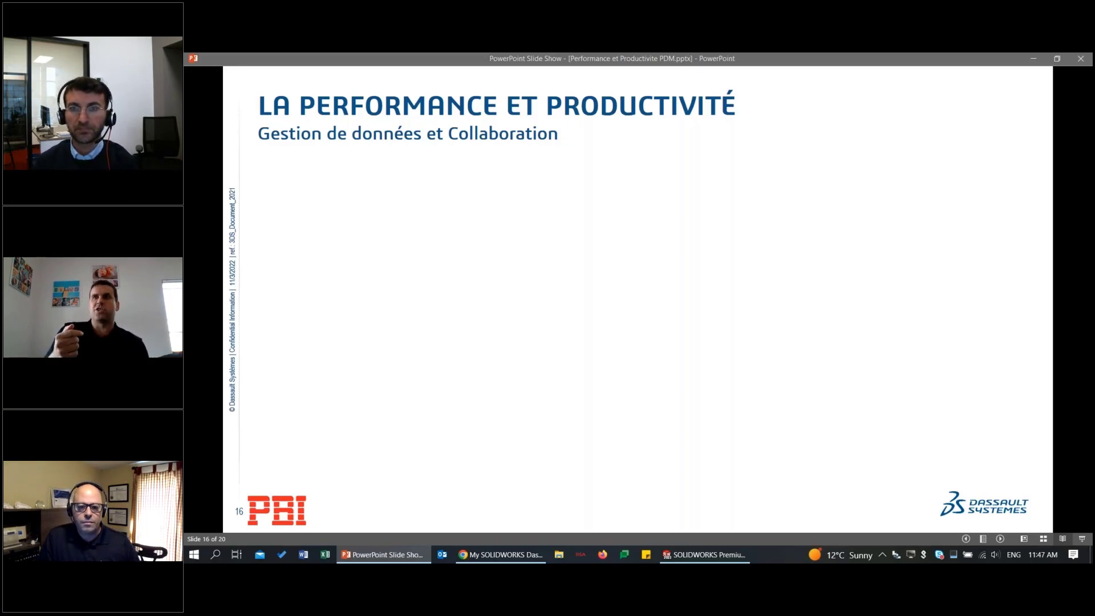
- Step back to slide 15, return to slide 16, and reveal the red word 'Croissance'
key(Left)
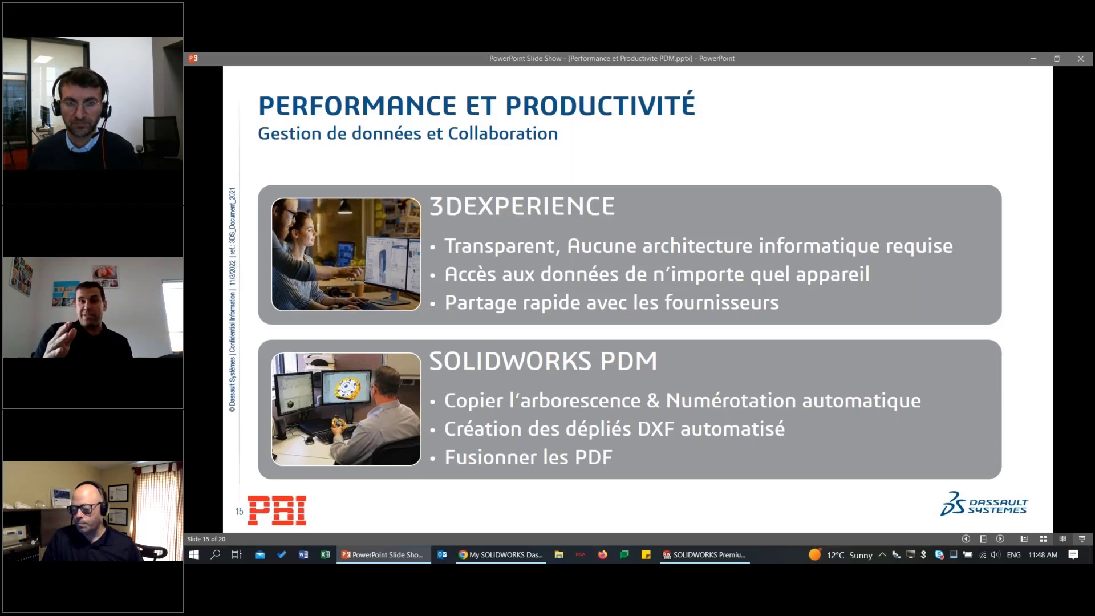
key(Right)
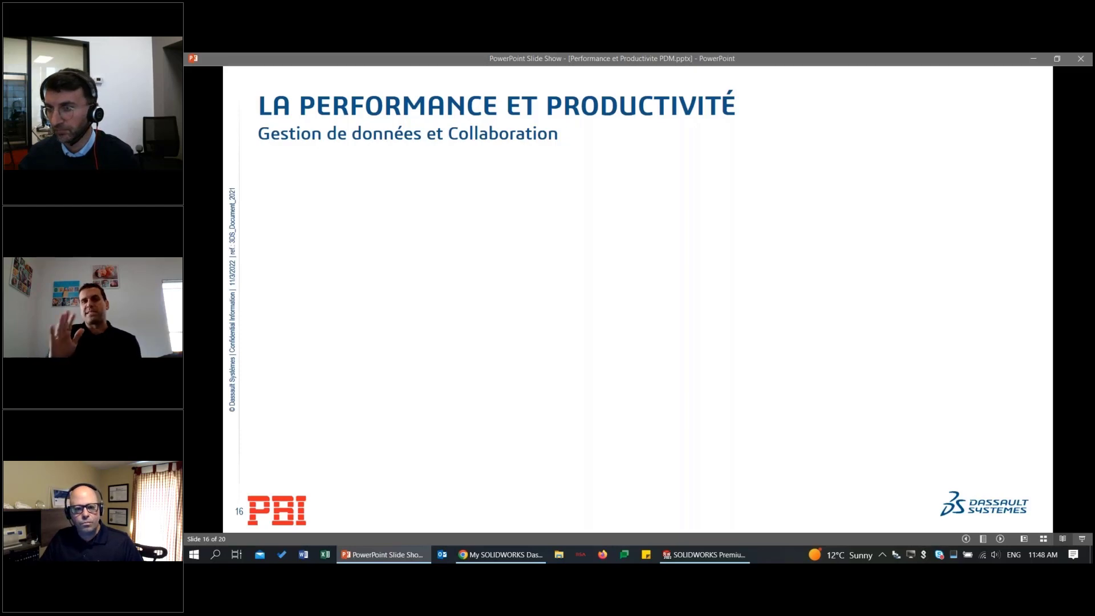
key(Right)
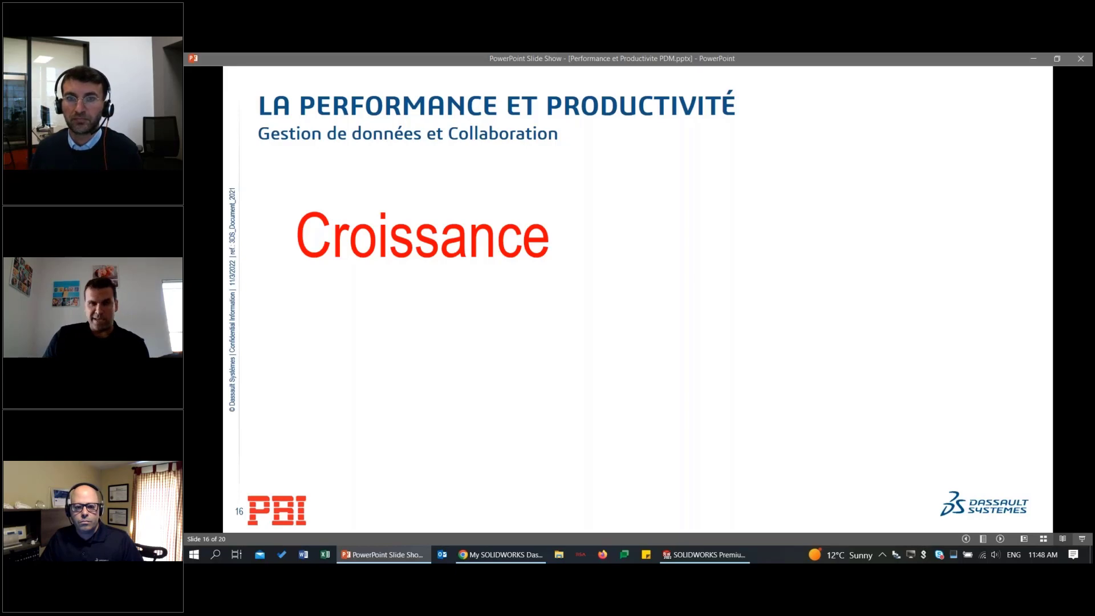
- Reveal 'Avantage compétitif' and 'Innovation & Collaboration', then advance past the webinar series slide to slide 19
key(Right)
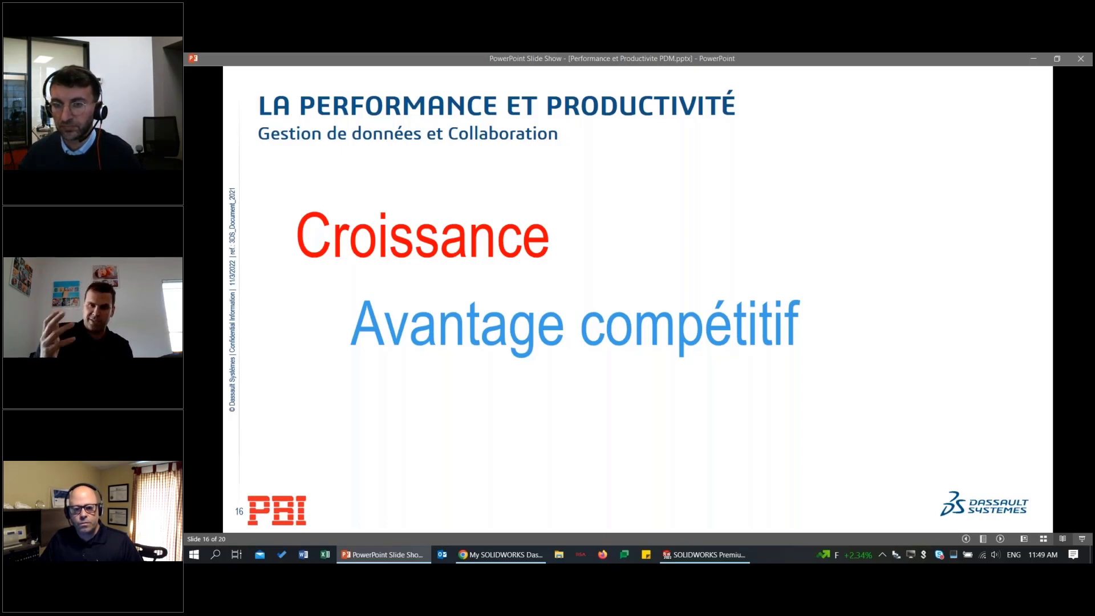
key(Right)
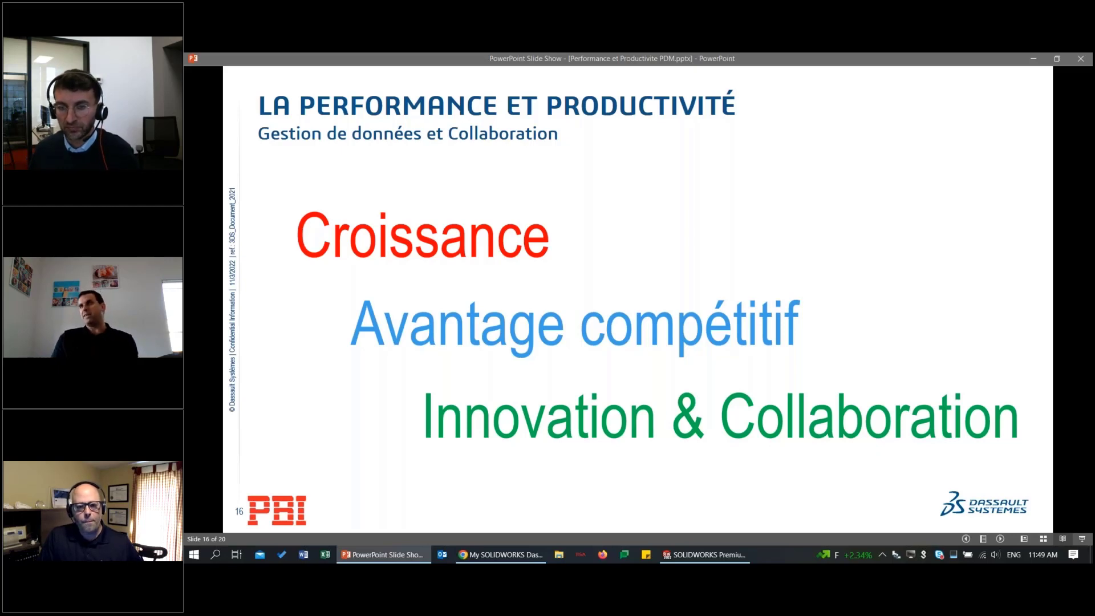
key(Right)
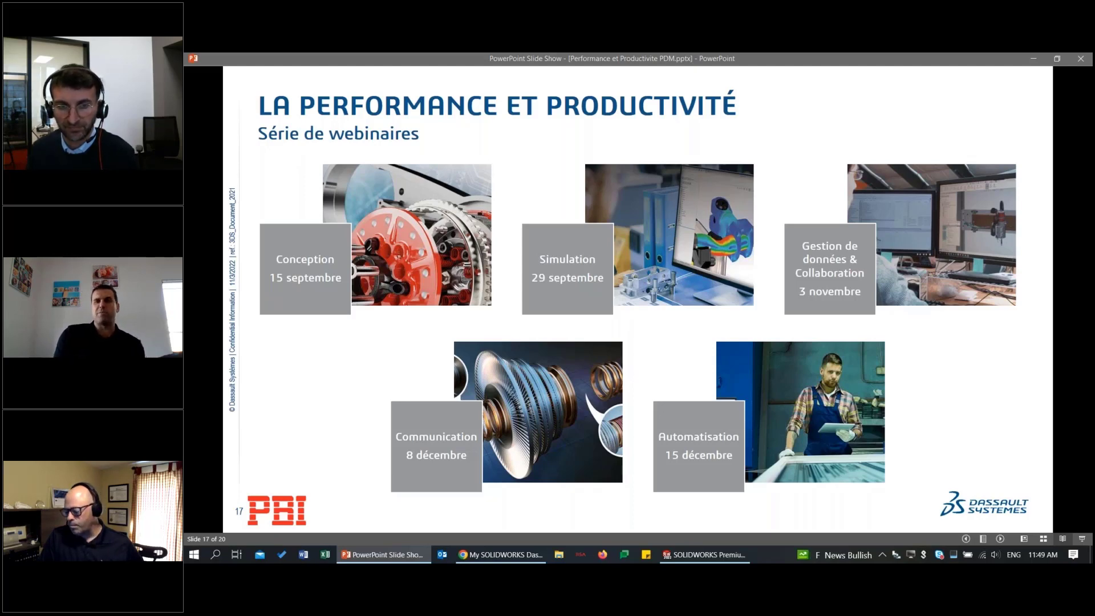
key(Right)
key(Right)
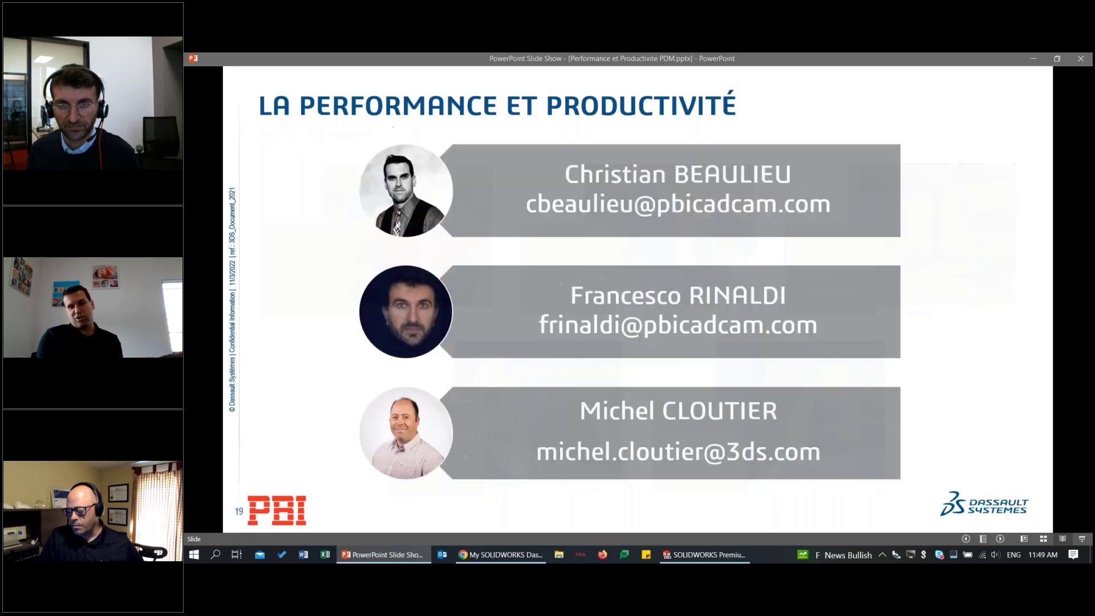